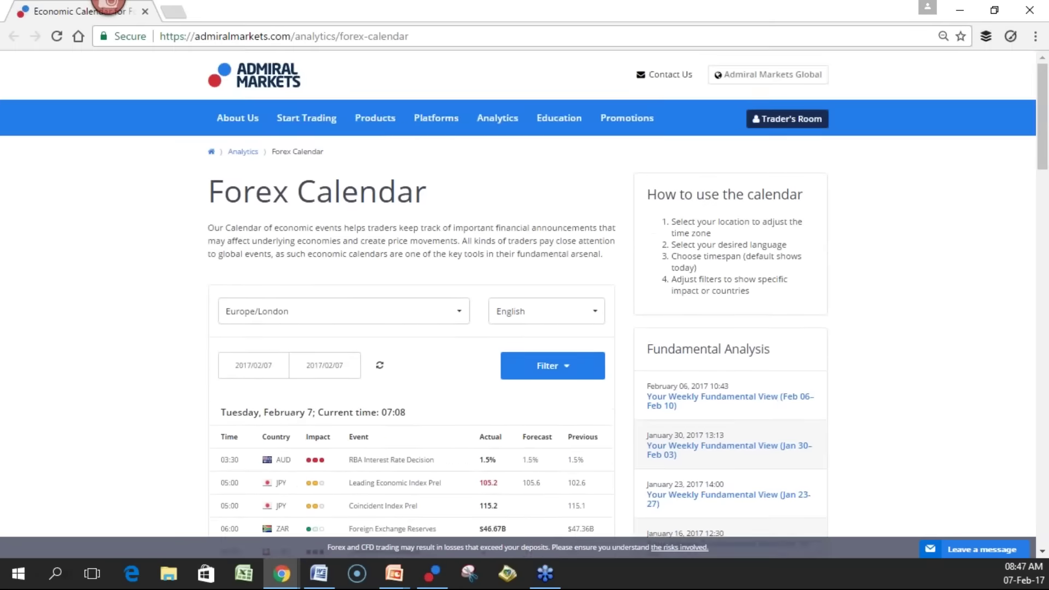
Review the Forex Calendar's economic events for Tuesday, February 7, checking their impact ratings, forecasts and previous values
scroll(276, 327, down, 2)
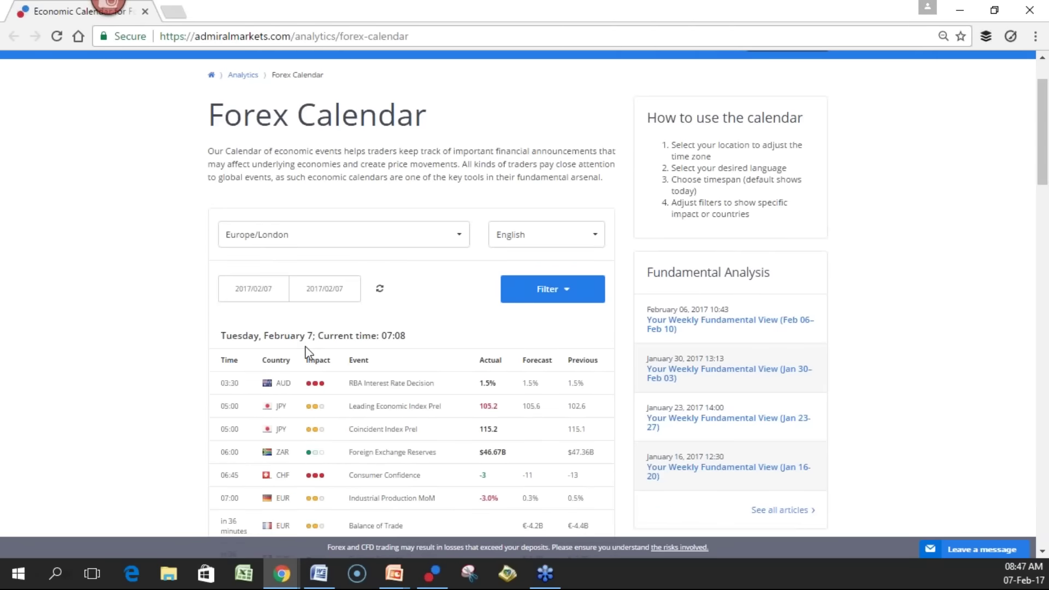
scroll(314, 353, down, 2)
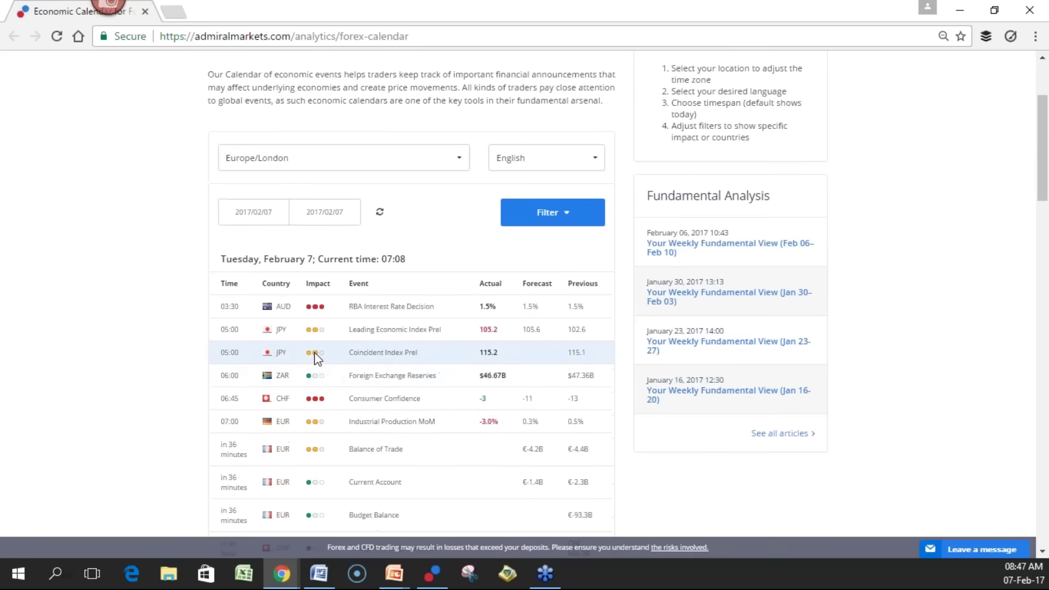
scroll(351, 480, down, 4)
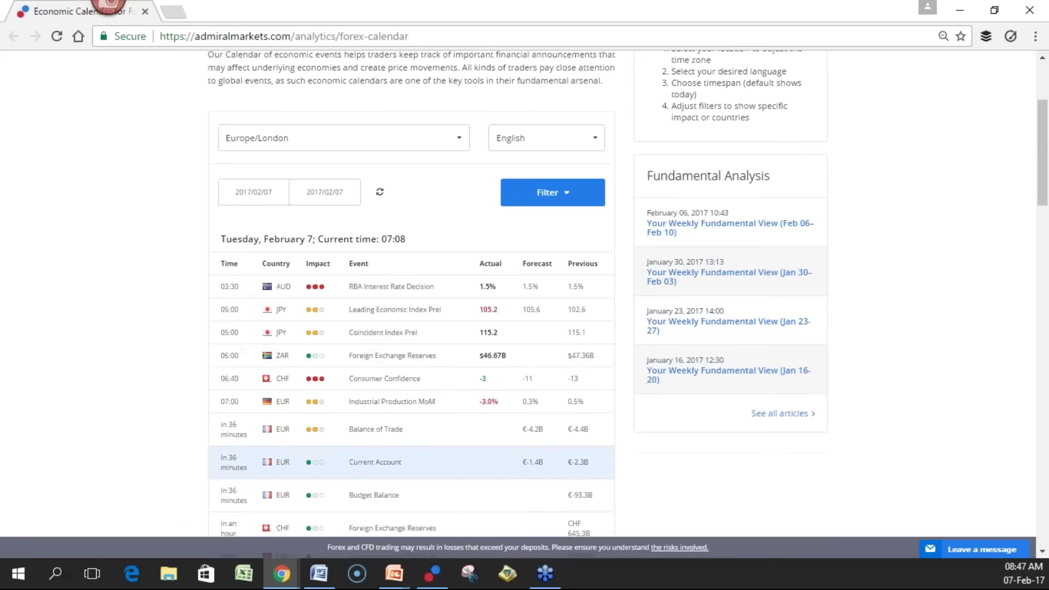
scroll(349, 484, down, 2)
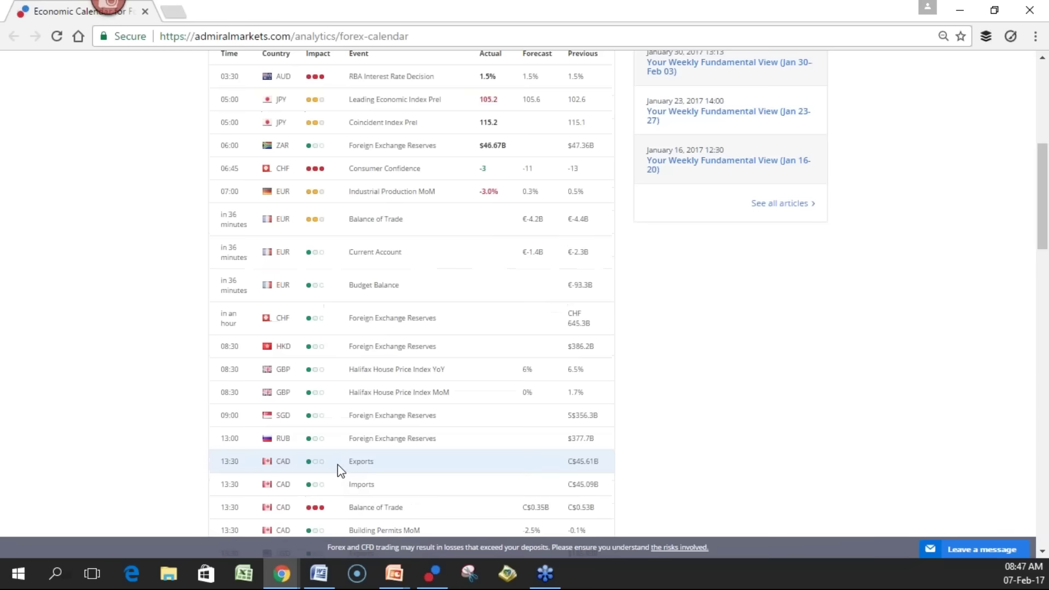
scroll(339, 469, down, 2)
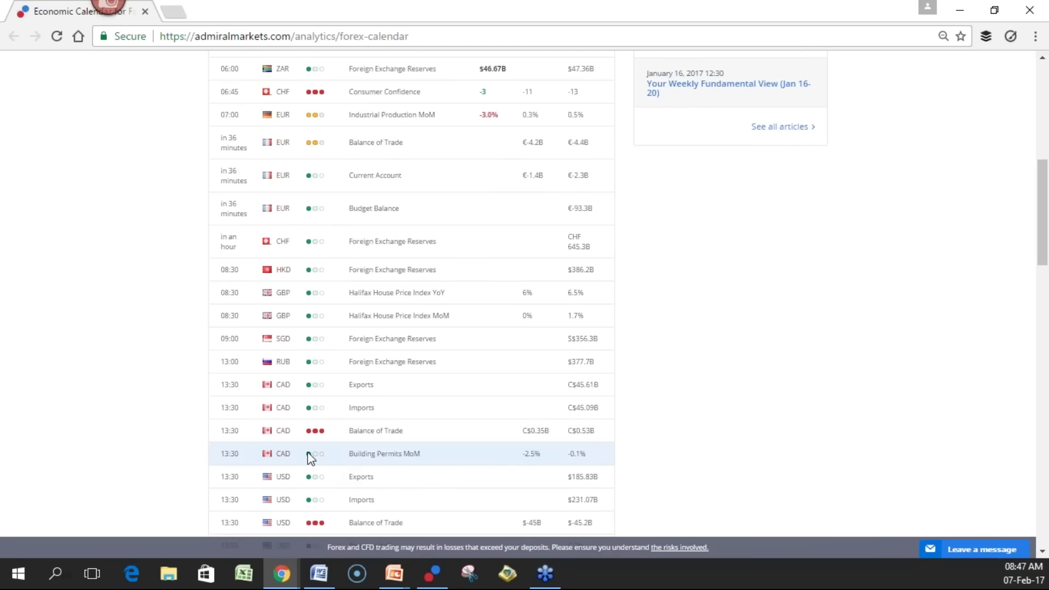
scroll(310, 458, down, 2)
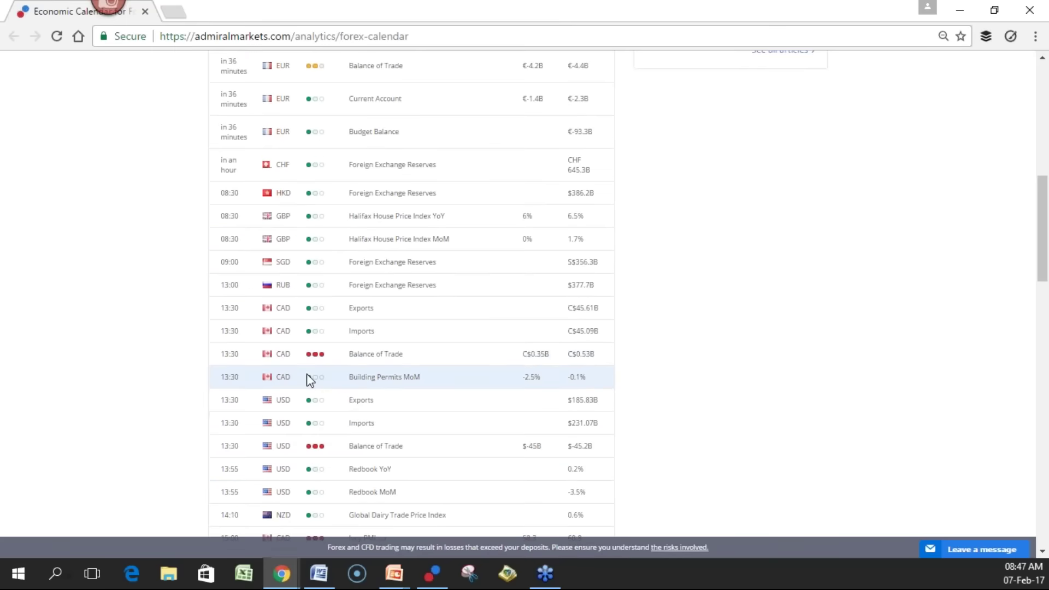
scroll(310, 380, down, 2)
scroll(308, 376, down, 4)
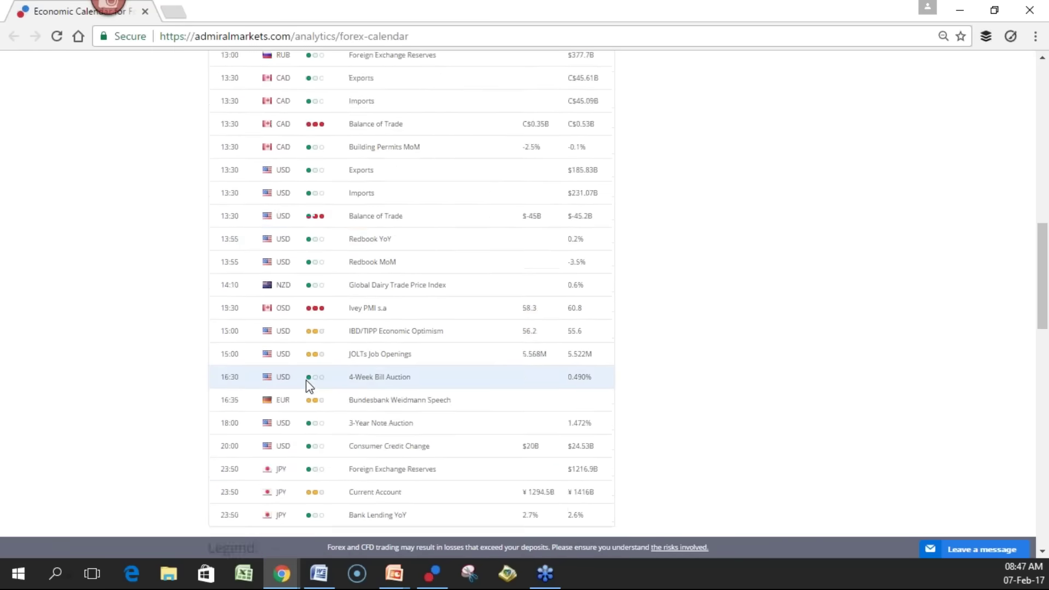
scroll(306, 380, up, 20)
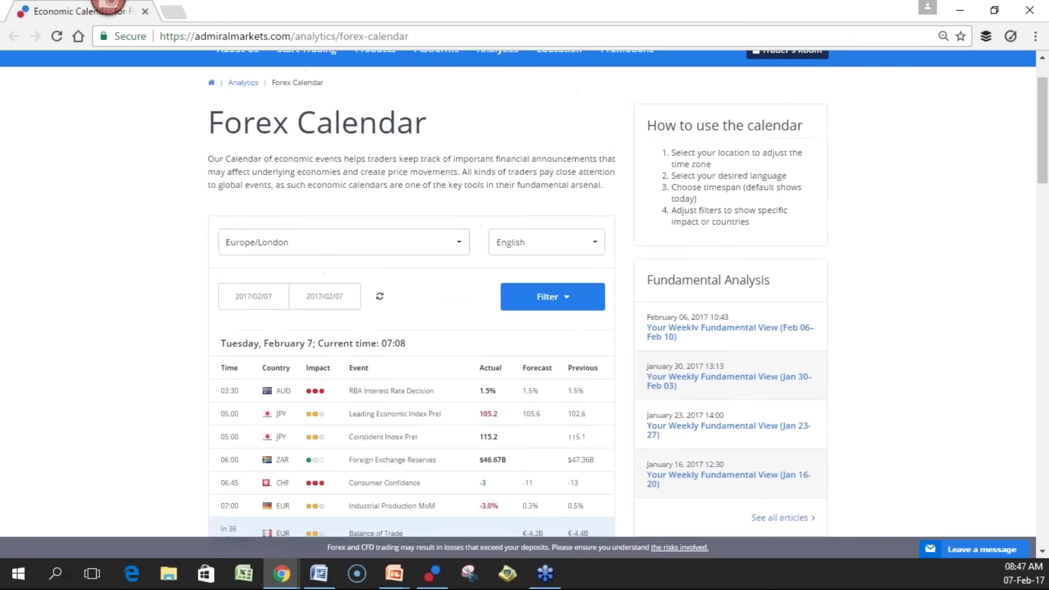
mouse_move(497, 118)
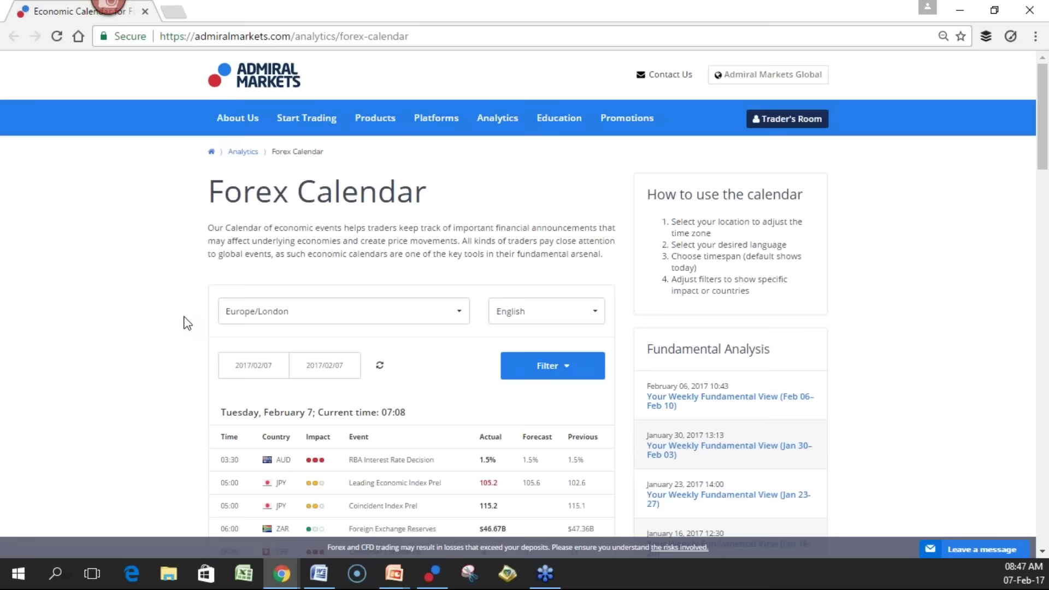
Switch to MetaTrader's EURUSD H4 chart, compress its time scale and mark the successive swing highs of the uptrend in red
click(432, 574)
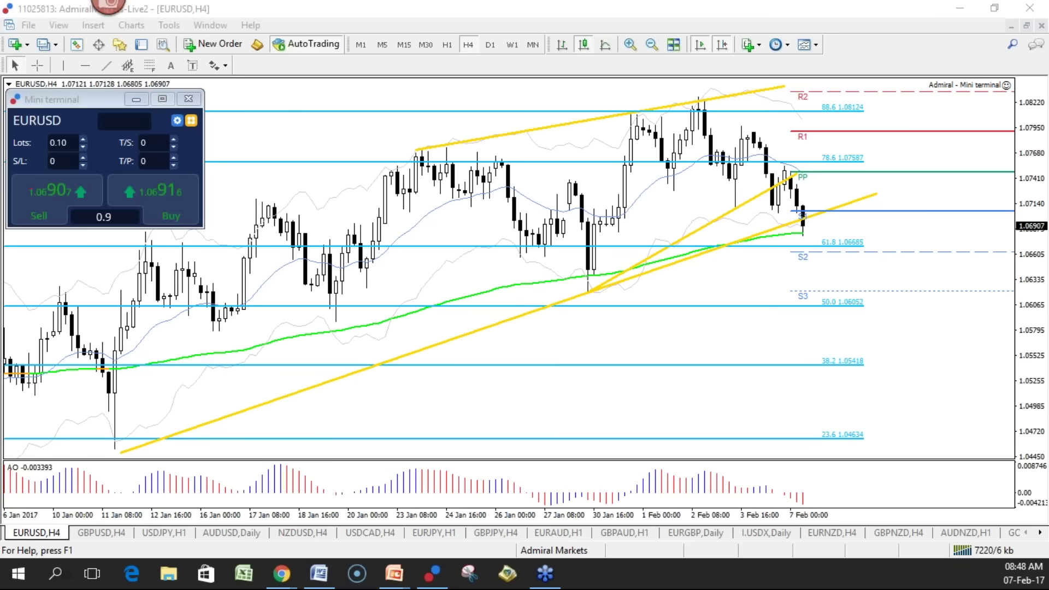
drag(525, 516, 516, 519)
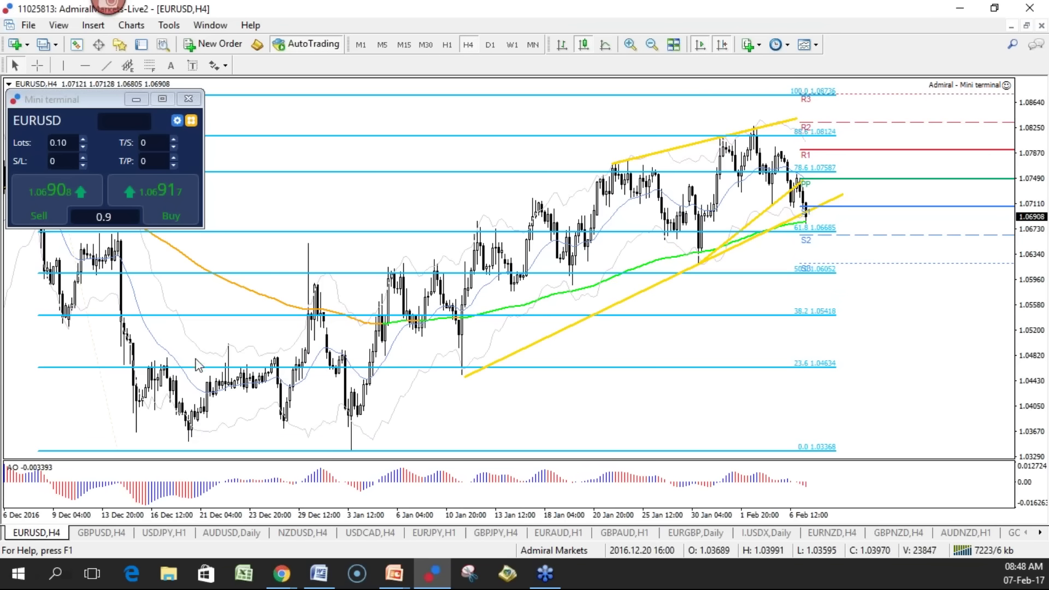
click(227, 364)
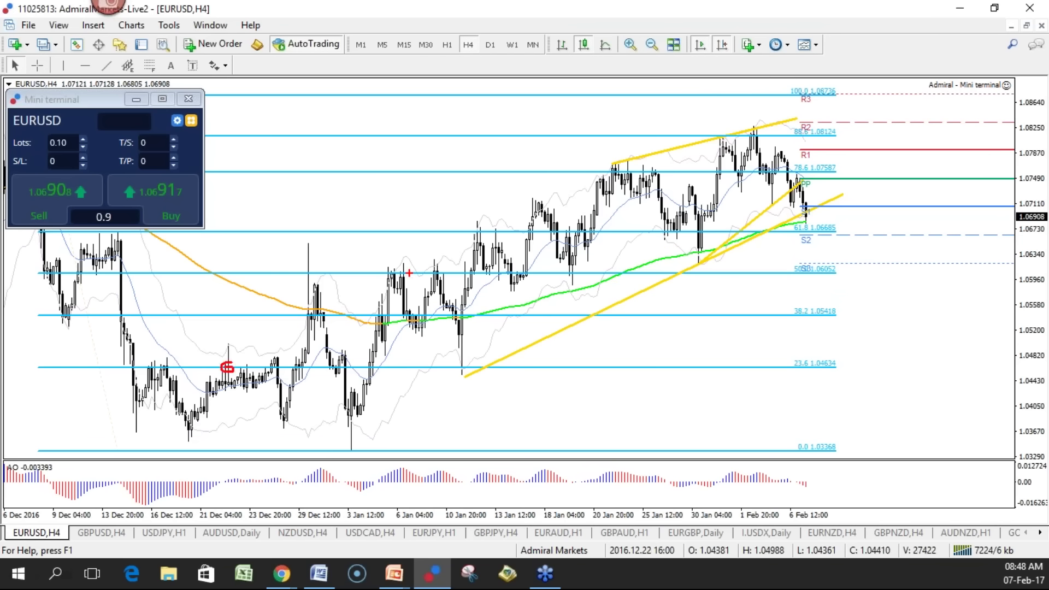
drag(411, 266, 288, 266)
mouse_move(495, 225)
mouse_down()
mouse_move(459, 229)
mouse_move(495, 224)
mouse_up()
mouse_move(627, 168)
mouse_down()
mouse_move(595, 163)
mouse_move(635, 159)
mouse_move(633, 167)
mouse_up()
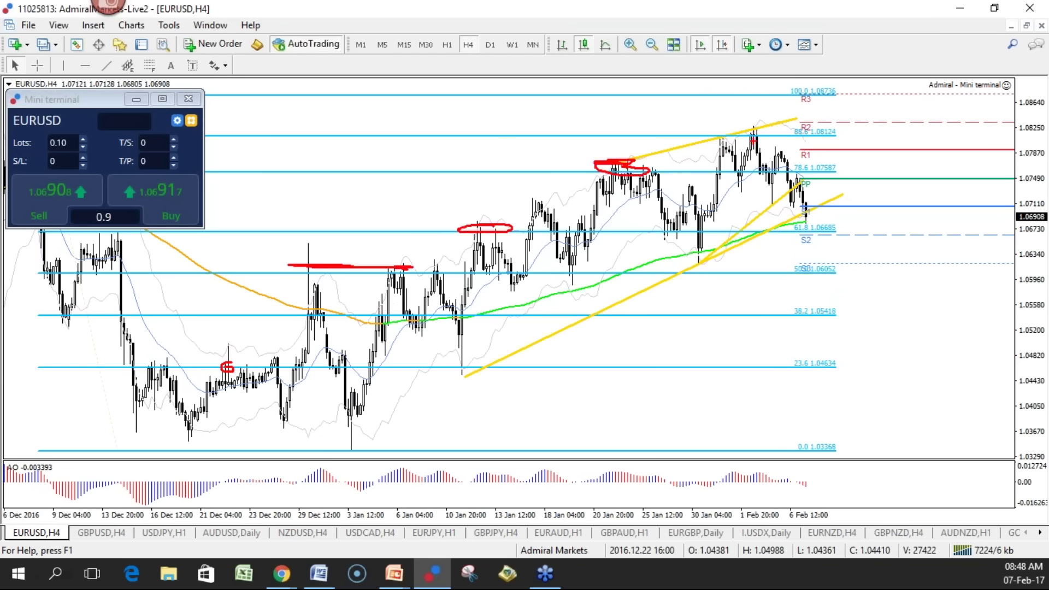
mouse_move(762, 138)
mouse_down()
mouse_move(789, 136)
mouse_move(717, 133)
mouse_up()
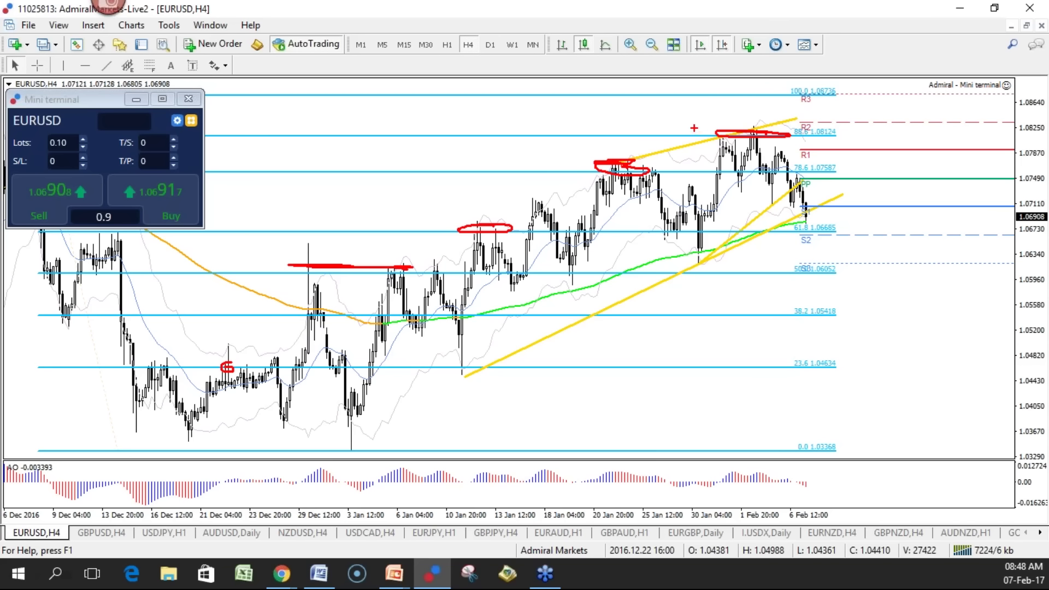
Annotate the 100.0 Fibonacci level with a blue cross and the 88.6 zone with a red loop, and clear the markings
drag(826, 77, 787, 96)
drag(786, 77, 821, 97)
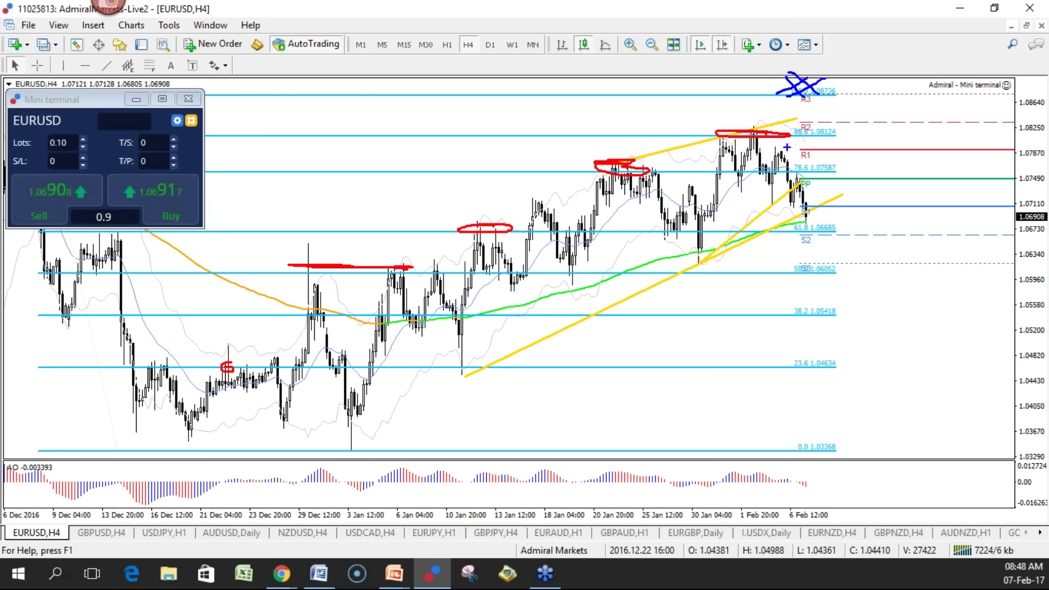
mouse_move(856, 123)
mouse_down()
mouse_move(713, 126)
mouse_move(727, 141)
mouse_move(896, 131)
mouse_move(843, 124)
mouse_up()
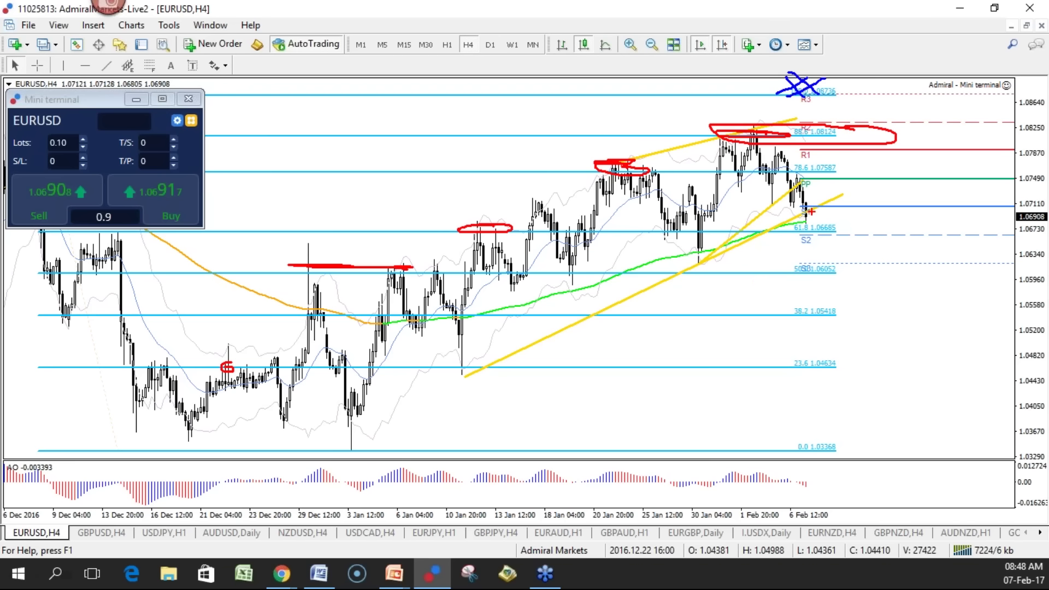
key(e)
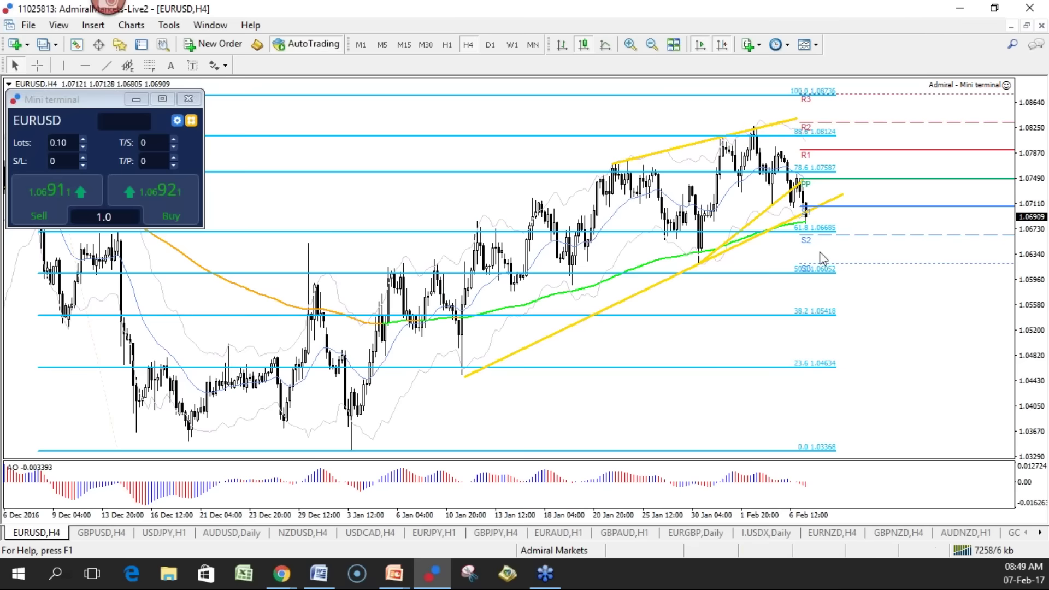
Mark the recent descending highs and lows after the February peak with short red strokes, and erase them
drag(777, 147, 788, 149)
mouse_move(757, 207)
mouse_down()
mouse_move(775, 208)
mouse_move(810, 180)
mouse_up()
drag(807, 225, 826, 224)
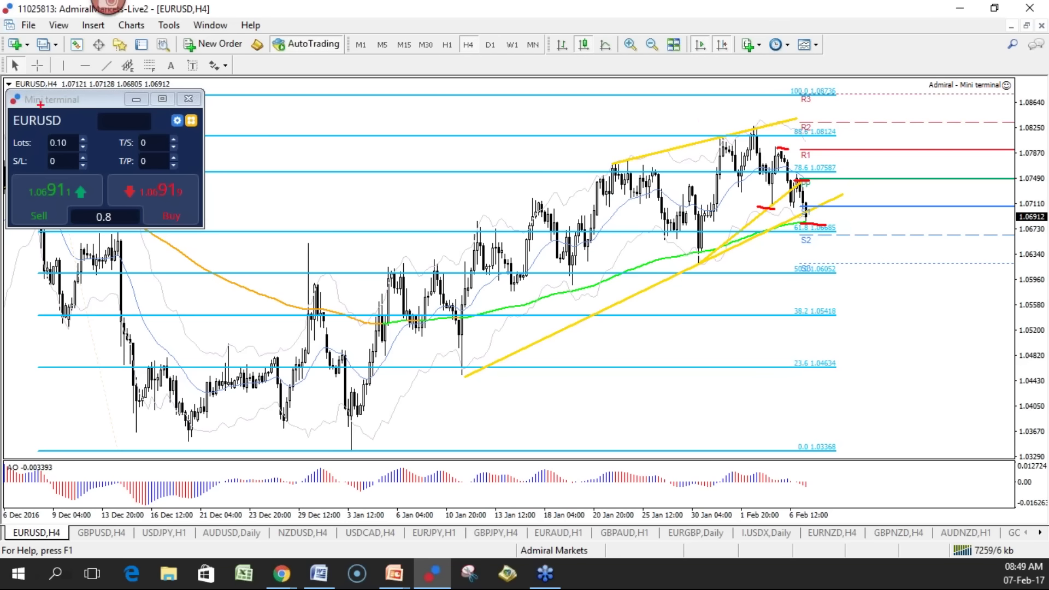
key(Escape)
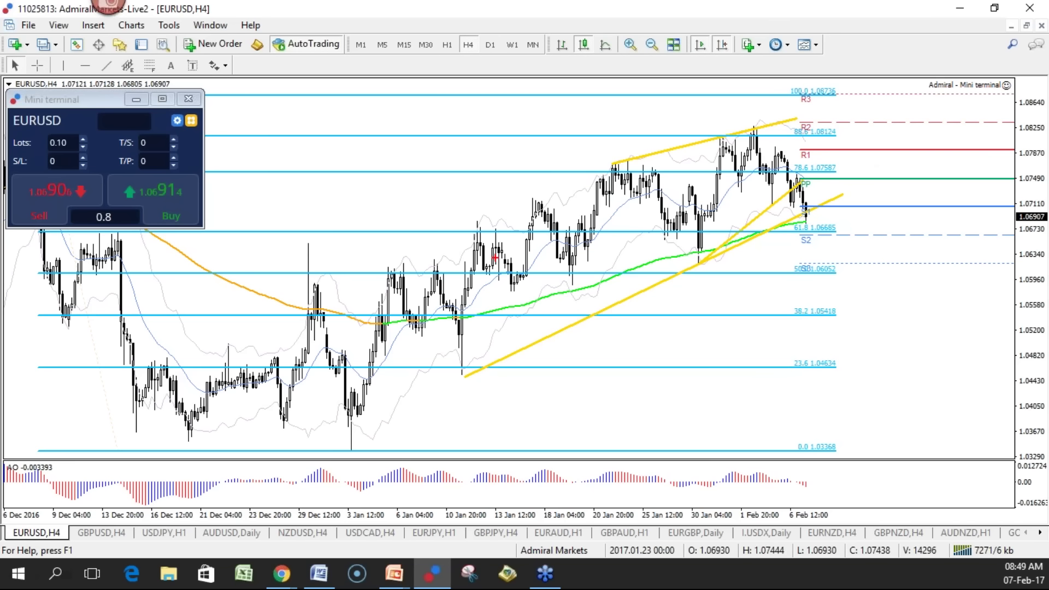
Trace the successive zigzag pullbacks of the EURUSD uptrend in red, including the earlier drop from the late December spike
key(ctrl+2)
mouse_move(404, 281)
mouse_down()
mouse_move(419, 342)
mouse_move(471, 358)
mouse_up()
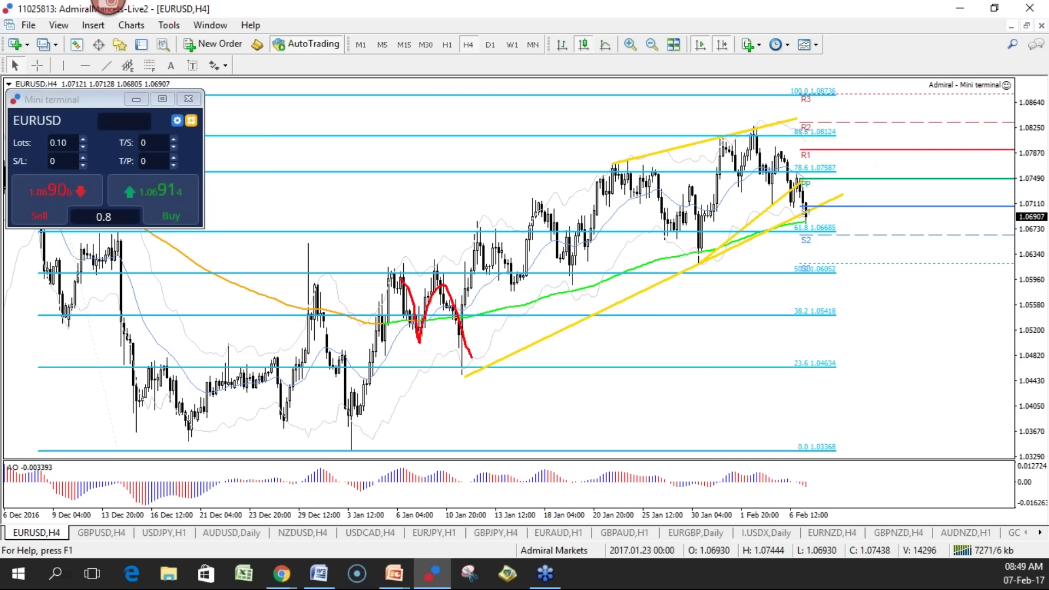
mouse_move(478, 233)
mouse_down()
mouse_move(500, 236)
mouse_move(519, 285)
mouse_up()
drag(535, 206, 577, 279)
mouse_move(614, 173)
mouse_down()
mouse_move(660, 245)
mouse_move(700, 249)
mouse_up()
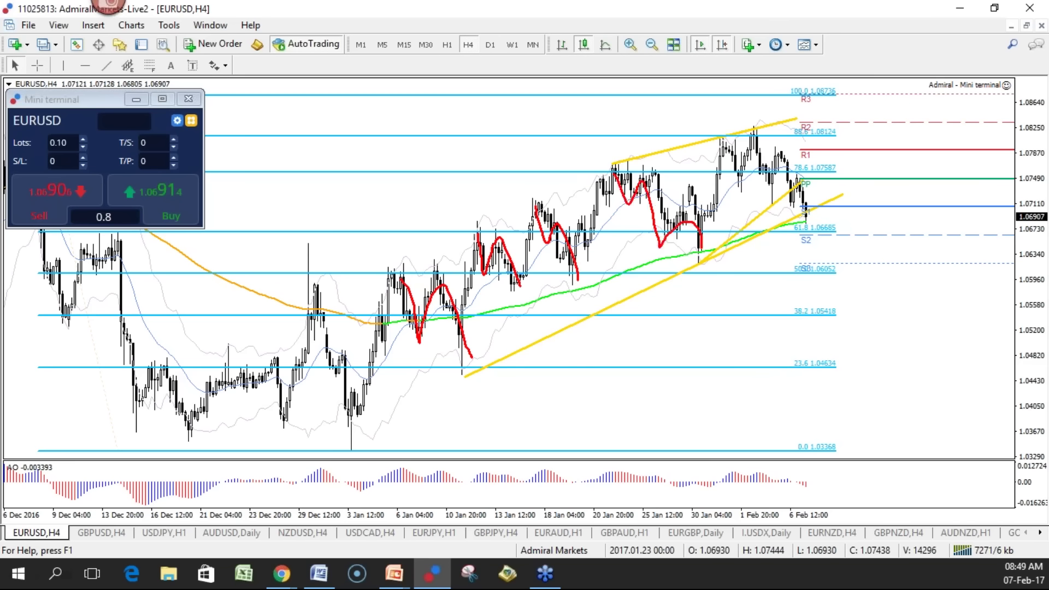
mouse_move(310, 277)
mouse_down()
mouse_move(358, 344)
mouse_move(372, 414)
mouse_up()
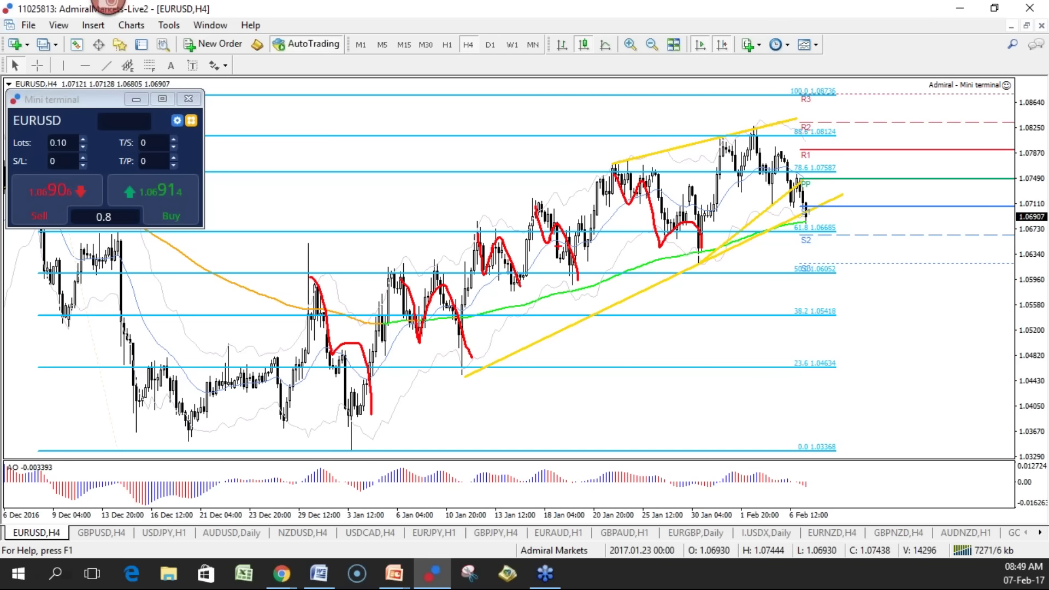
Sketch blue channel lines around the uptrend and a rising arrow toward R3, and clear all the annotations
drag(348, 423, 885, 218)
drag(813, 122, 236, 300)
mouse_move(664, 297)
mouse_down()
mouse_move(883, 182)
mouse_move(386, 415)
mouse_up()
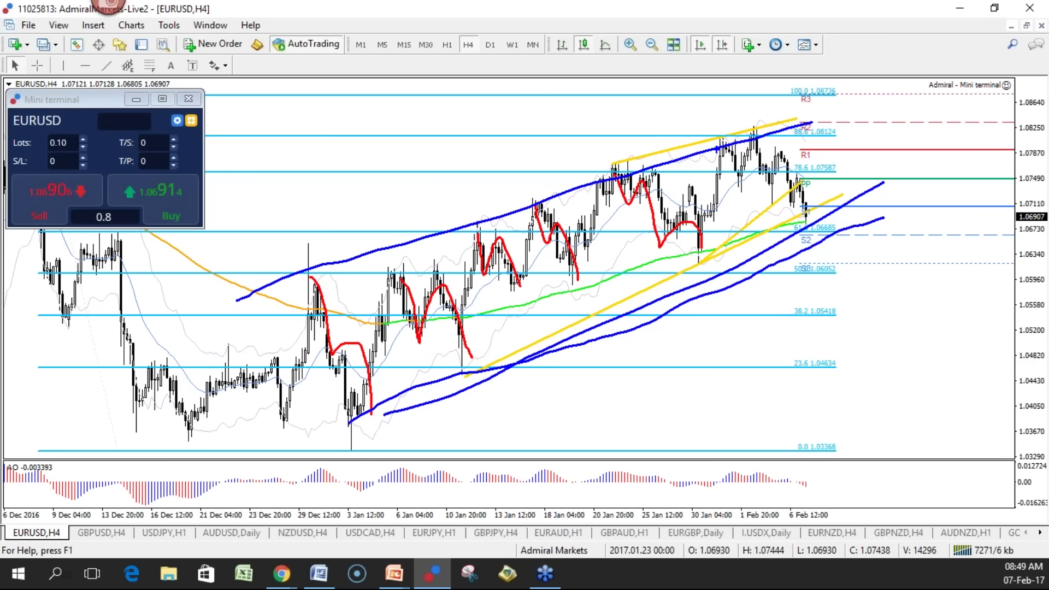
mouse_move(855, 183)
mouse_down()
mouse_move(929, 112)
mouse_move(936, 82)
mouse_move(915, 88)
mouse_up()
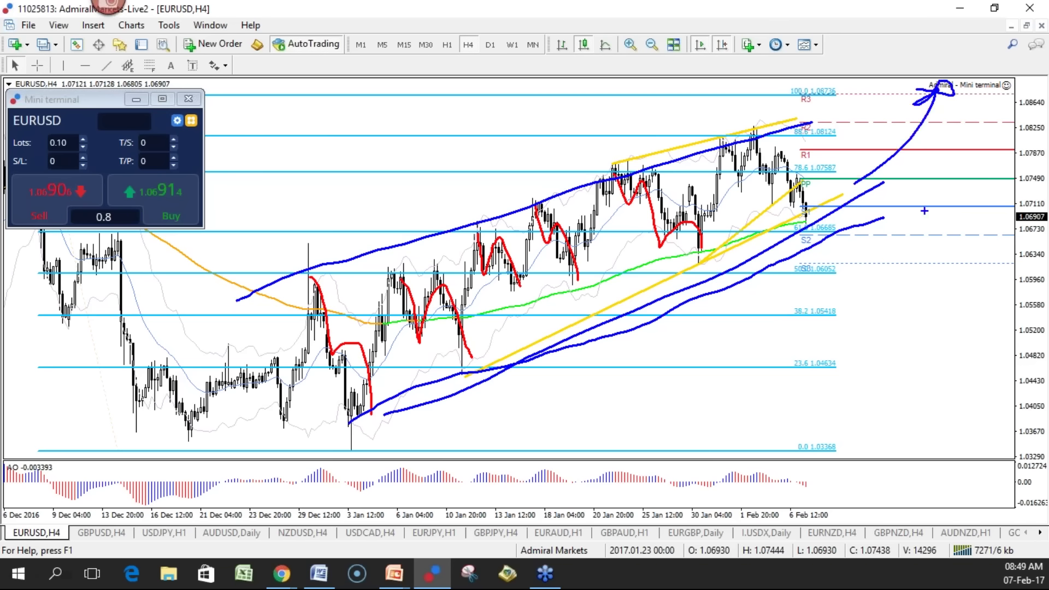
key(Escape)
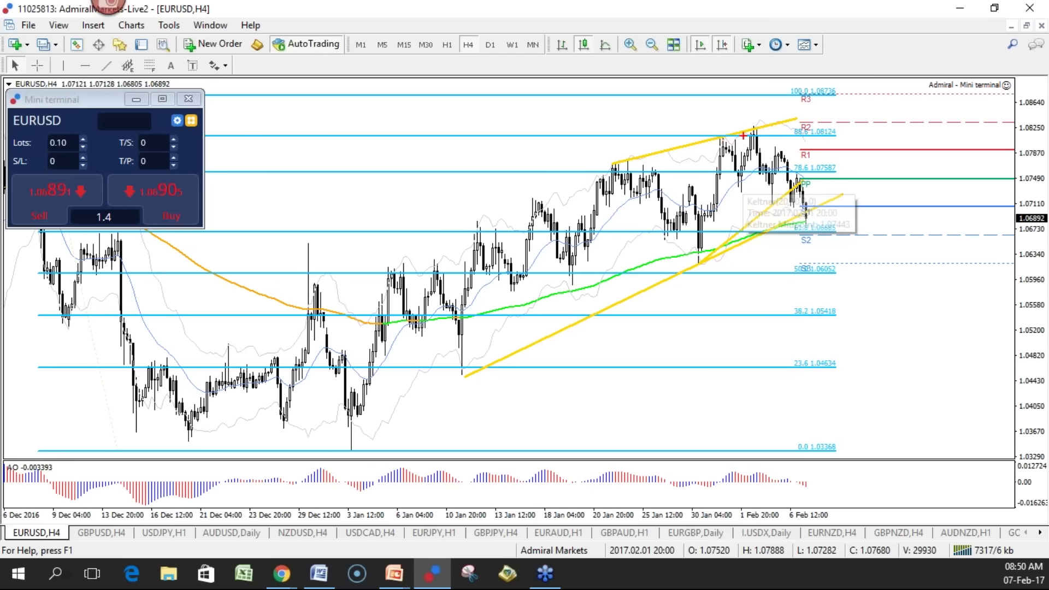
Outline the three recent highs, their trendlines and the area around R1 and R2 in red, and erase the sketch
mouse_move(707, 139)
mouse_down()
mouse_move(759, 132)
mouse_move(790, 145)
mouse_up()
drag(771, 114, 627, 156)
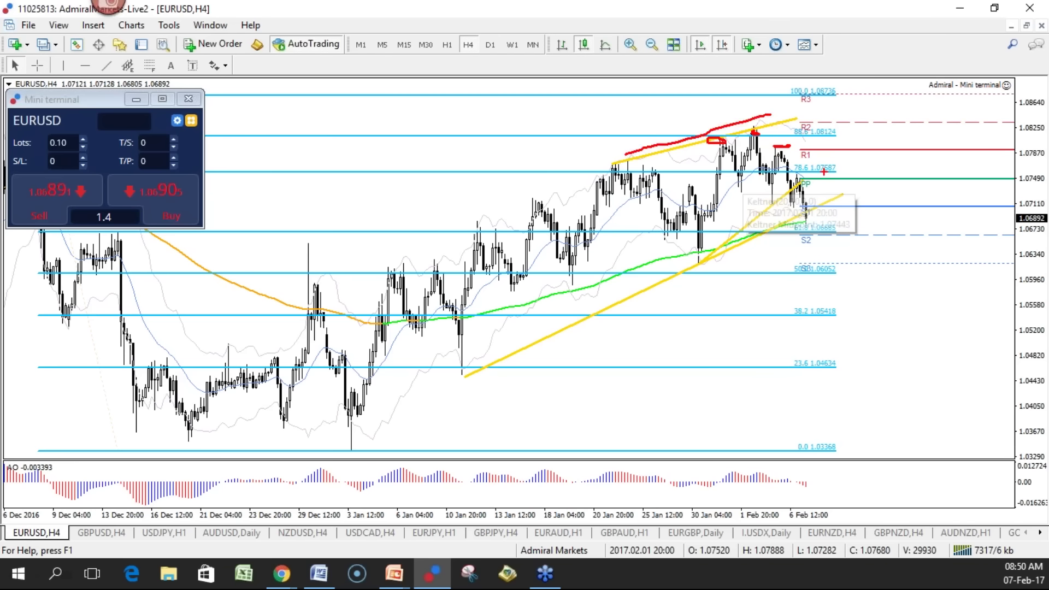
drag(819, 162, 675, 271)
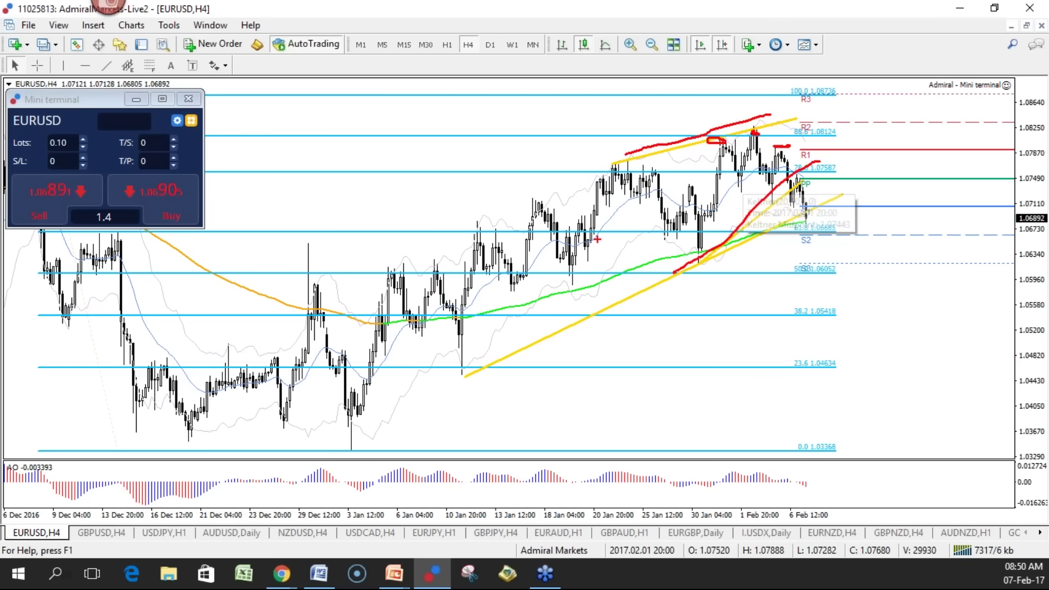
drag(757, 127, 583, 187)
mouse_move(861, 135)
mouse_down()
mouse_move(779, 117)
mouse_move(874, 130)
mouse_up()
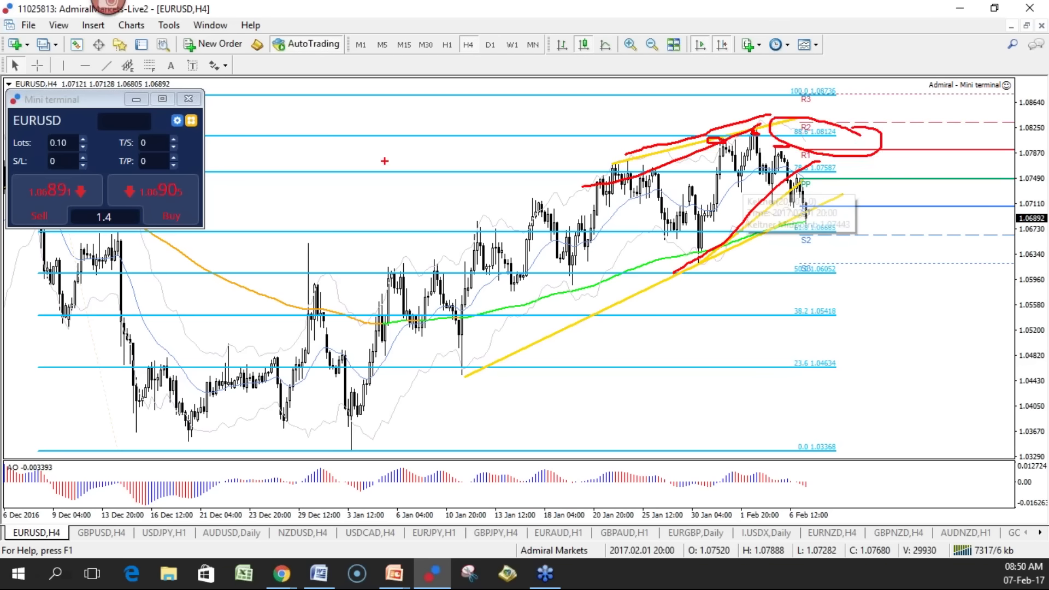
key(e)
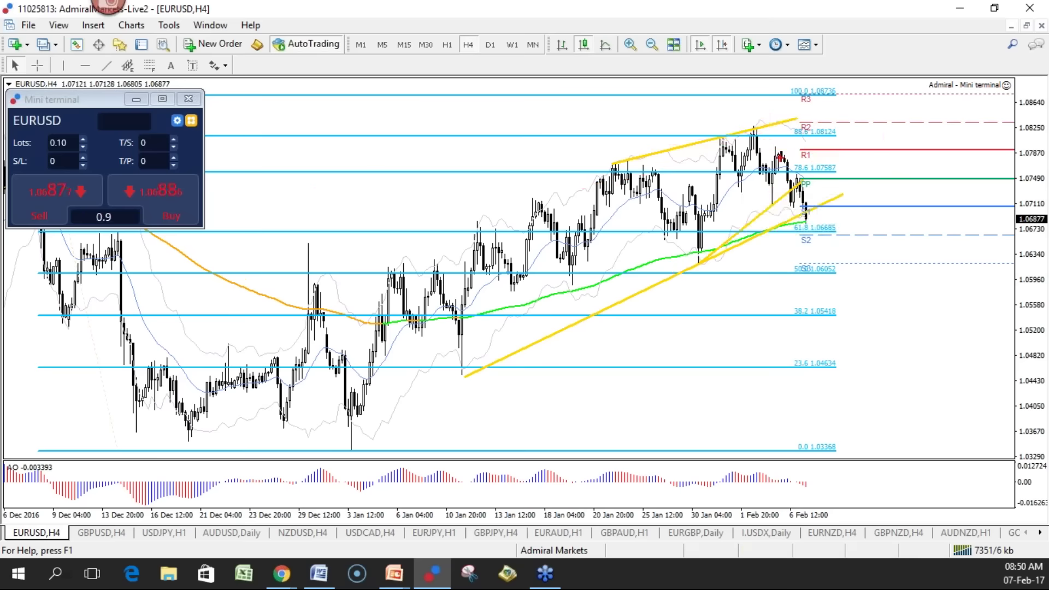
Circle the three recent peaks near the 88.6 level and R1 in red, and exit the annotation mode
mouse_move(786, 151)
mouse_down()
mouse_move(776, 157)
mouse_move(747, 134)
mouse_up()
drag(730, 139, 715, 140)
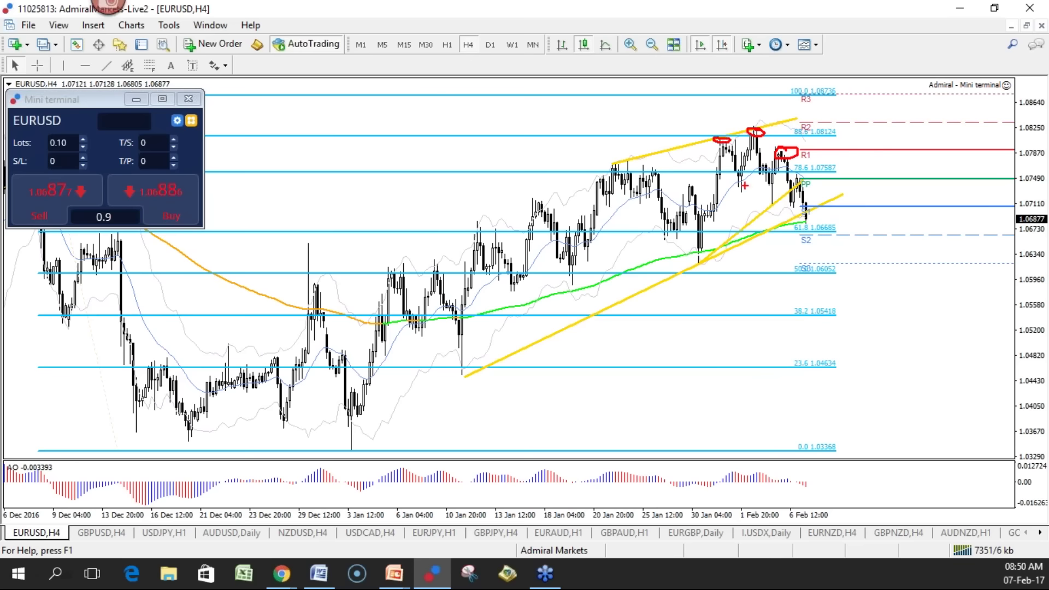
key(Escape)
Move the Mini terminal away from the chart's early December highs and delete the existing Fibonacci retracement
drag(115, 99, 116, 394)
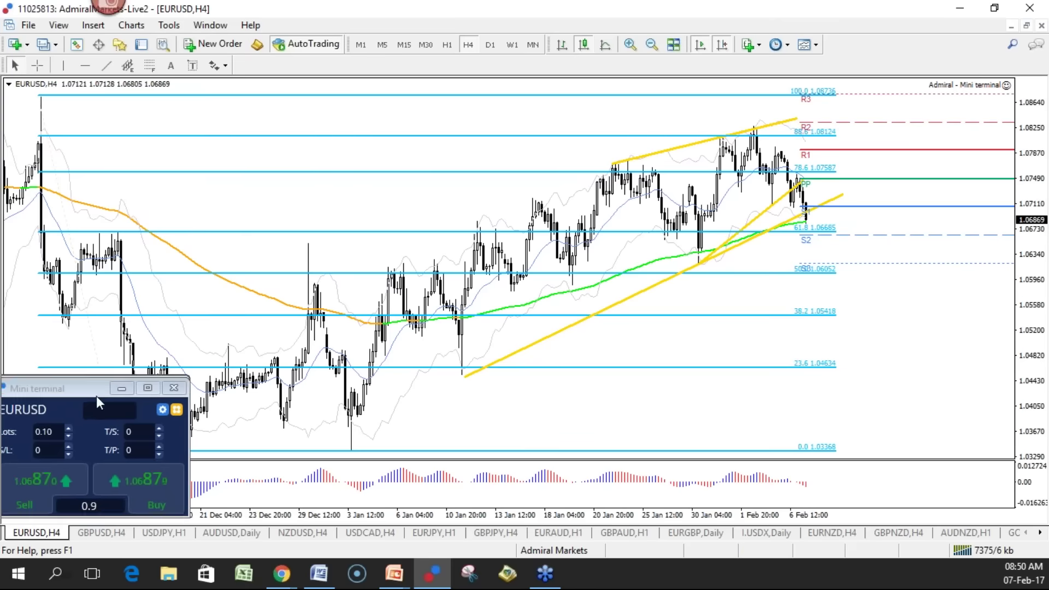
right_click(40, 98)
click(75, 151)
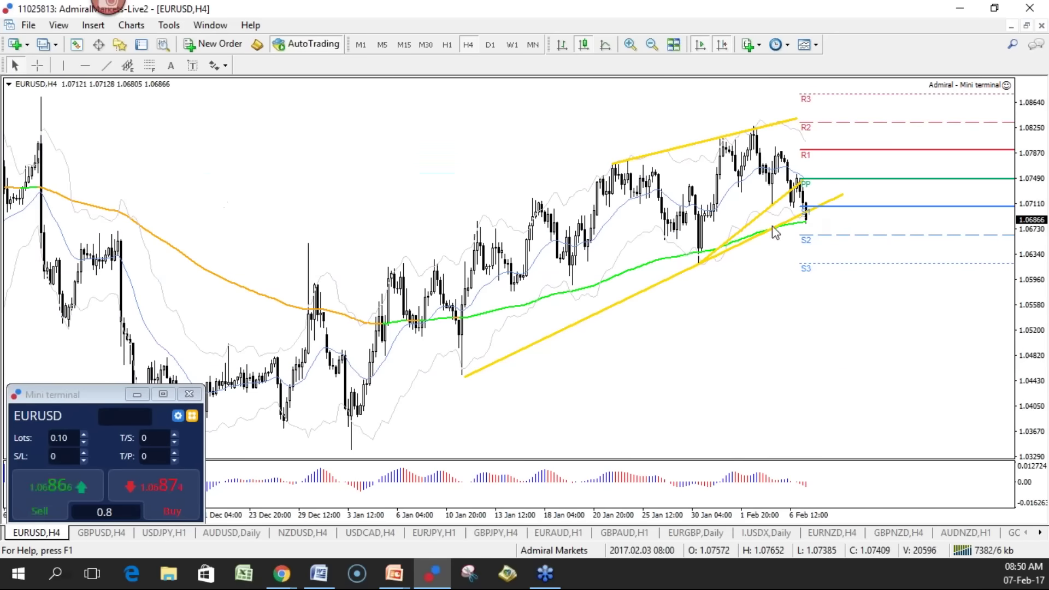
Expand the time scale and draw a Fibonacci retracement from the 2 February high to the 3 February low, adjusting its anchors
drag(748, 515, 754, 519)
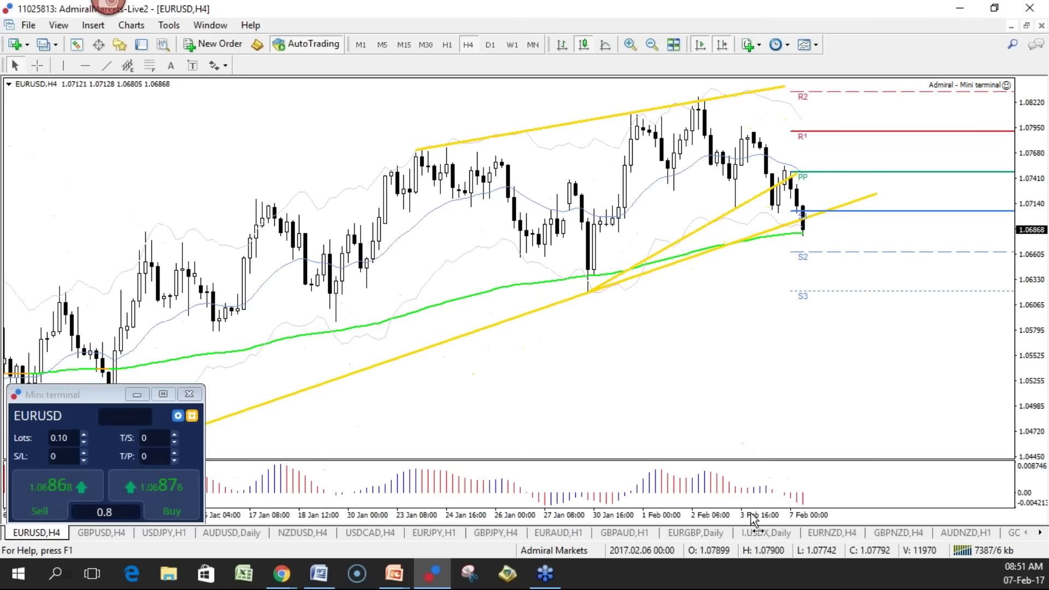
click(149, 65)
drag(699, 95, 725, 208)
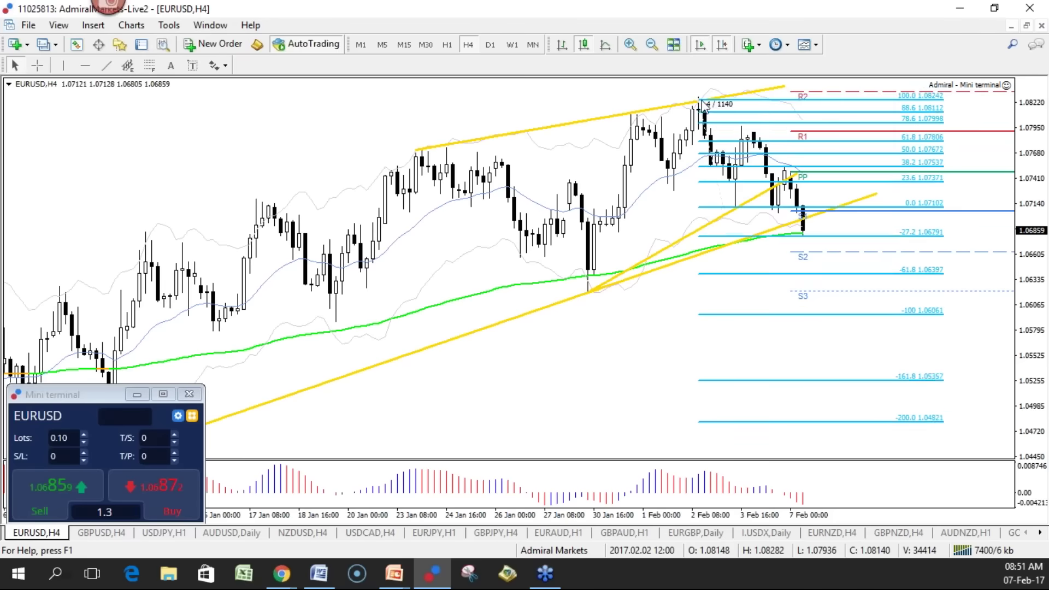
drag(732, 209, 736, 210)
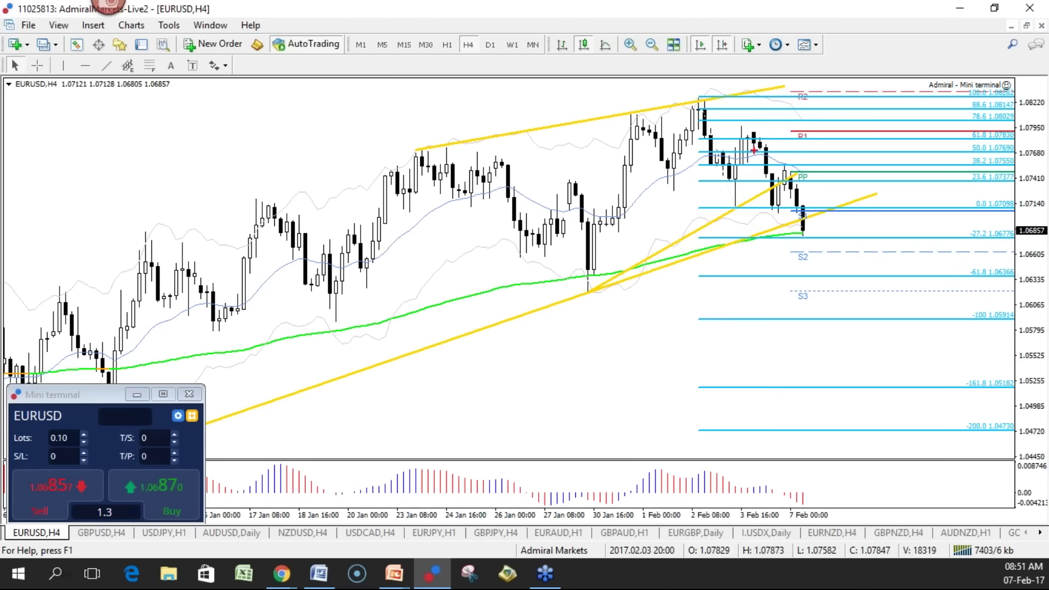
Circle the early February highs near R1 in red, mark the 2 February peak with a downward arrow past the -100 level, and erase the sketch
drag(768, 128, 779, 131)
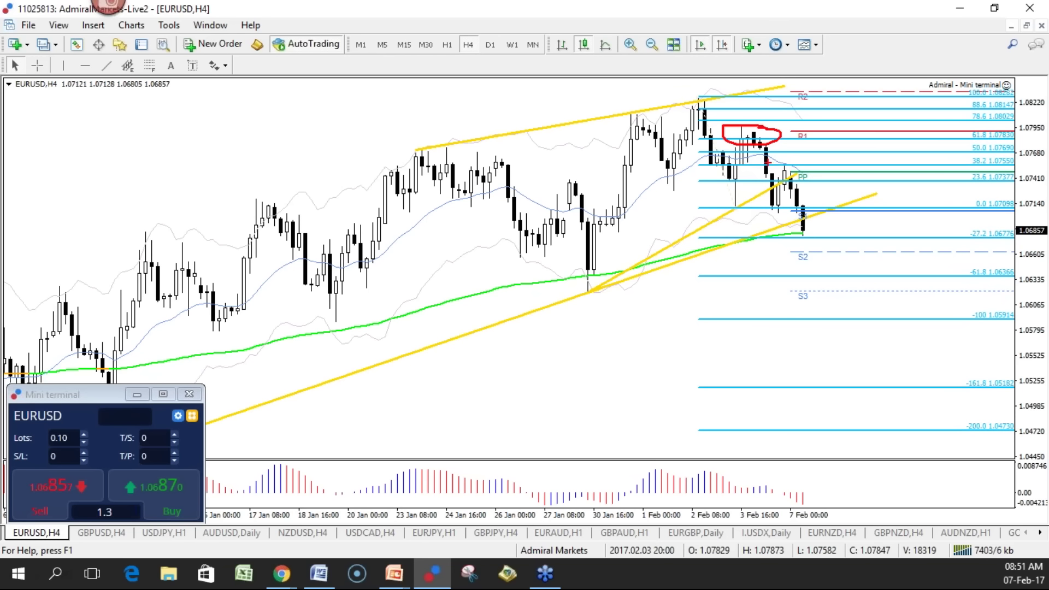
mouse_move(711, 87)
mouse_down()
mouse_move(698, 101)
mouse_move(714, 108)
mouse_up()
mouse_move(688, 101)
mouse_down()
mouse_move(775, 155)
mouse_move(823, 241)
mouse_move(855, 364)
mouse_up()
mouse_move(834, 345)
mouse_down()
mouse_move(907, 344)
mouse_move(809, 356)
mouse_up()
key(e)
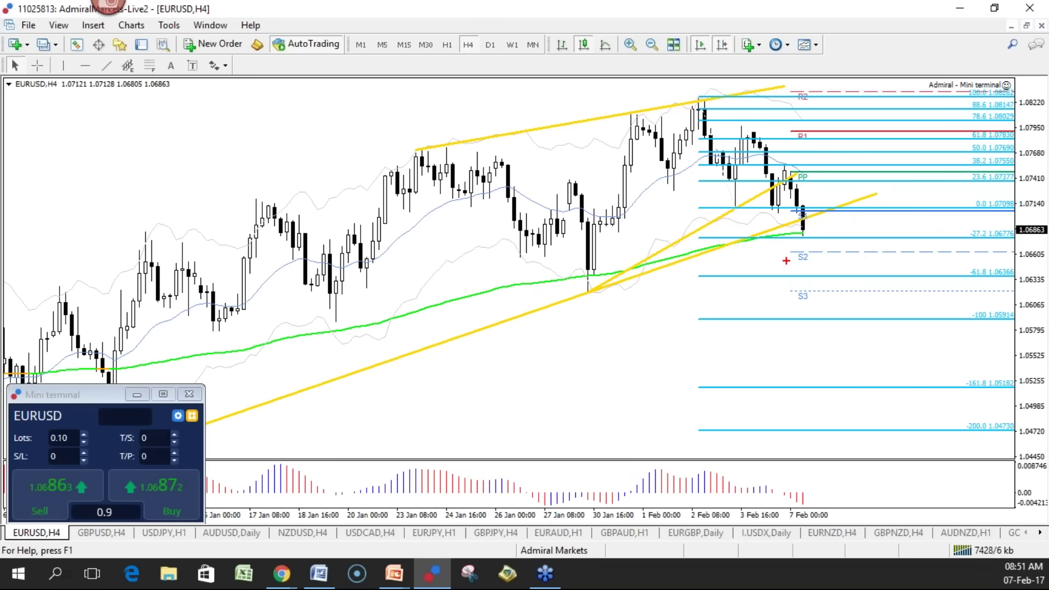
Circle the -27.2 and -61.8 levels in blue, sketch an upward arrow past PP and a downward path below S2, and exit annotation
drag(801, 231, 805, 236)
mouse_move(803, 282)
mouse_down()
mouse_move(793, 266)
mouse_move(803, 283)
mouse_up()
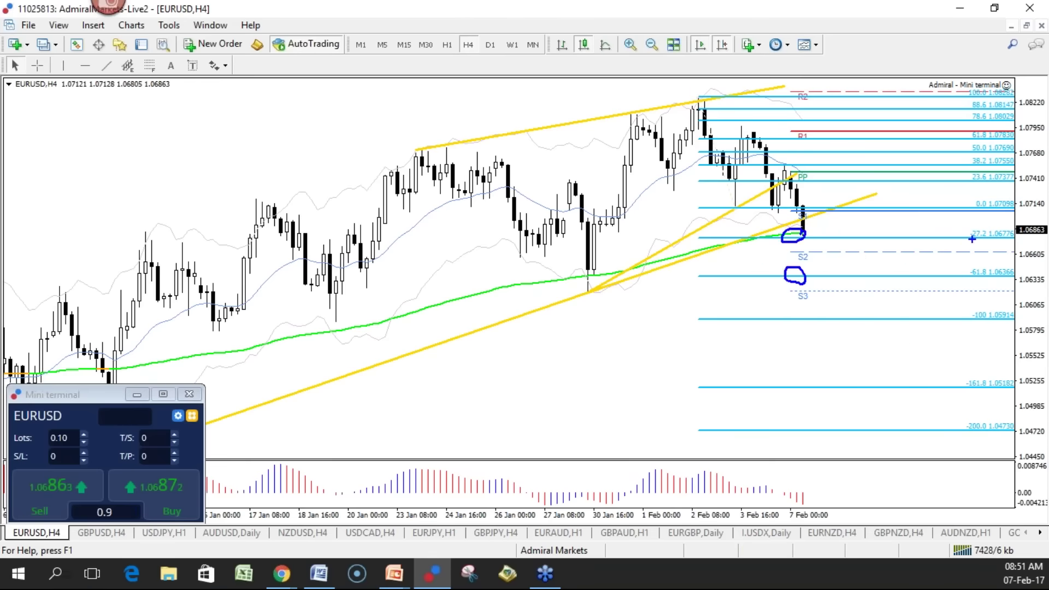
mouse_move(813, 271)
mouse_down()
mouse_move(879, 241)
mouse_move(885, 194)
mouse_move(899, 183)
mouse_move(875, 190)
mouse_up()
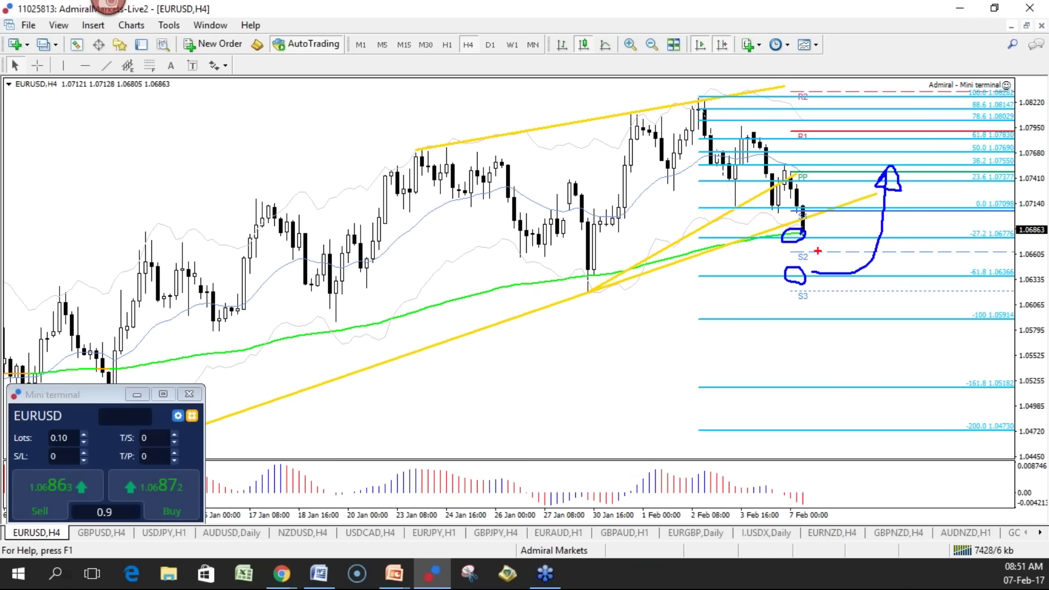
mouse_move(820, 242)
mouse_down()
mouse_move(836, 341)
mouse_move(852, 324)
mouse_up()
key(Escape)
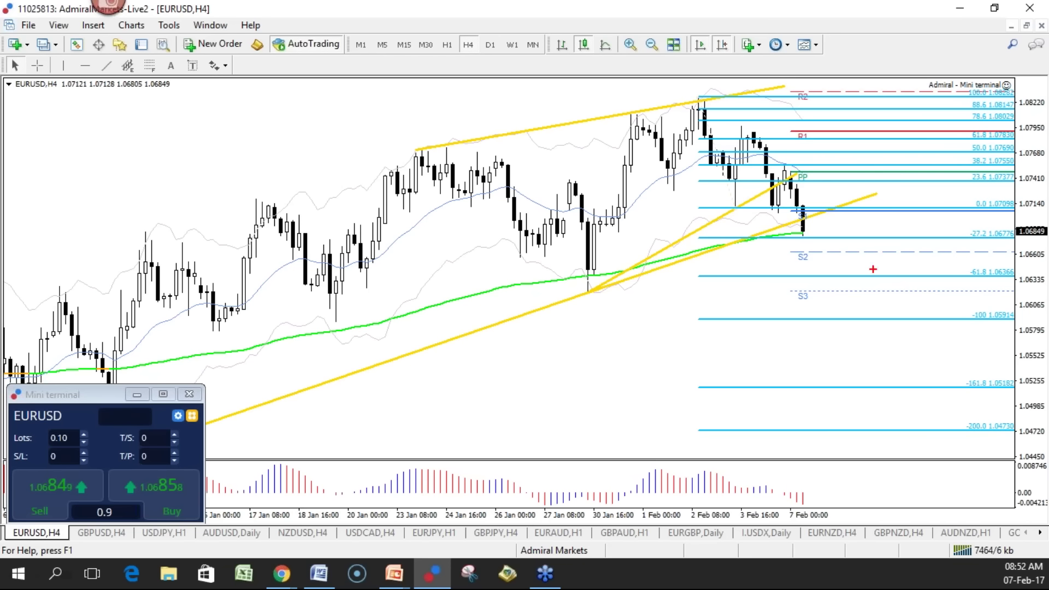
Circle the S2 support area in blue, sketch a red stepped arrow down to the -100 level, and erase the sketch
mouse_move(816, 246)
mouse_down()
mouse_move(787, 254)
mouse_move(813, 271)
mouse_move(815, 243)
mouse_up()
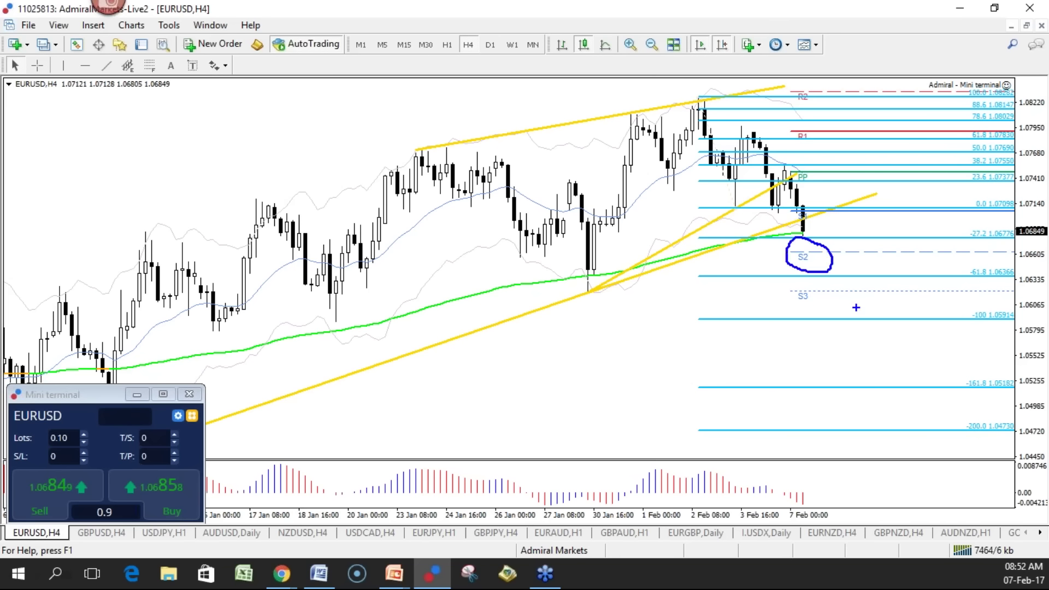
drag(809, 236, 819, 230)
mouse_move(867, 274)
mouse_down()
mouse_move(872, 318)
mouse_move(852, 321)
mouse_up()
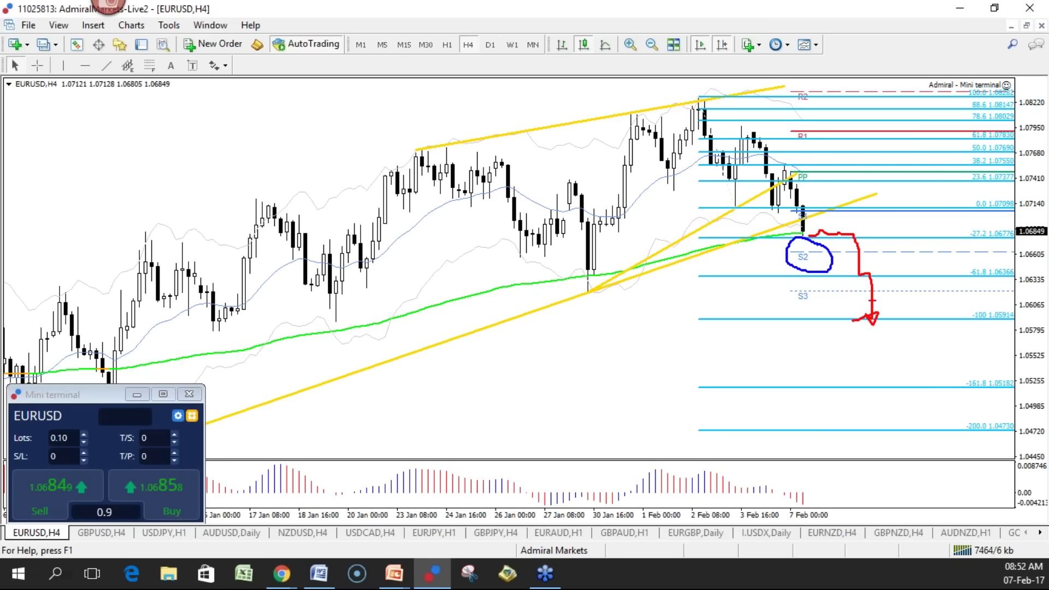
key(e)
Outline a blue candle beside the latest price near S1, sketch a rise towards R1, and exit the annotation mode
mouse_move(810, 198)
mouse_down()
mouse_move(815, 220)
mouse_move(819, 206)
mouse_up()
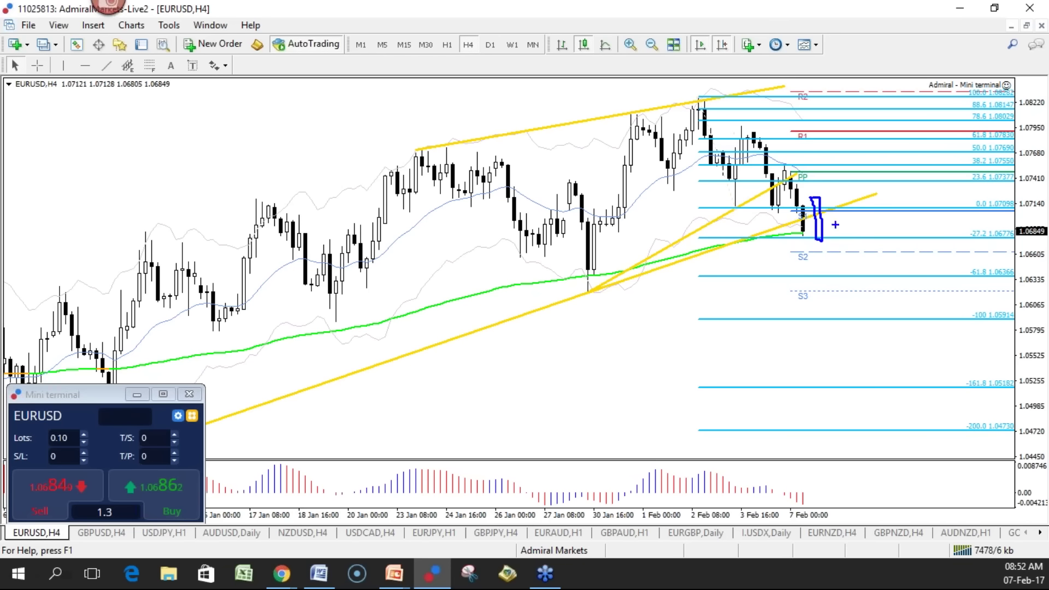
mouse_move(829, 191)
mouse_down()
mouse_move(865, 131)
mouse_move(863, 113)
mouse_up()
key(Escape)
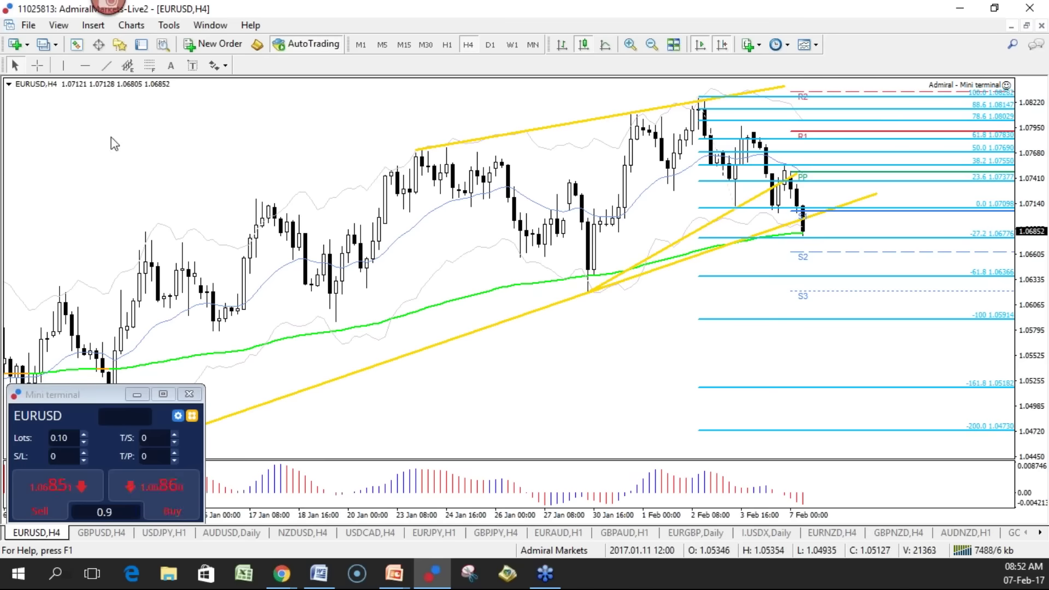
Draw a descending trendline from the 2 February high along the latest lower highs, and delete the steeper rising support trendline
click(106, 65)
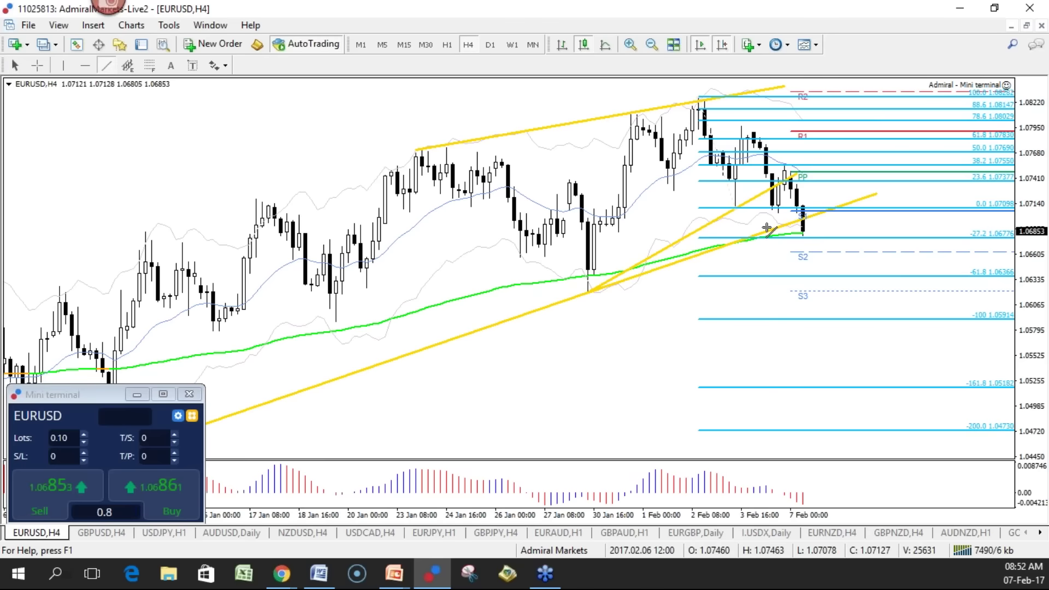
mouse_move(705, 105)
mouse_down()
mouse_move(733, 107)
mouse_move(926, 235)
mouse_up()
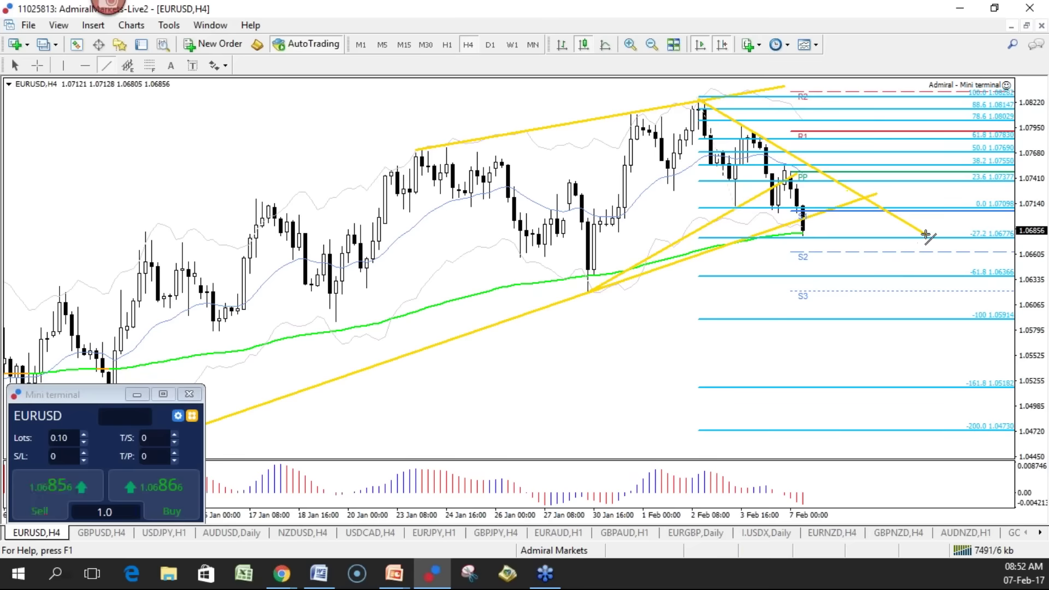
drag(792, 174, 667, 339)
right_click(669, 339)
click(709, 392)
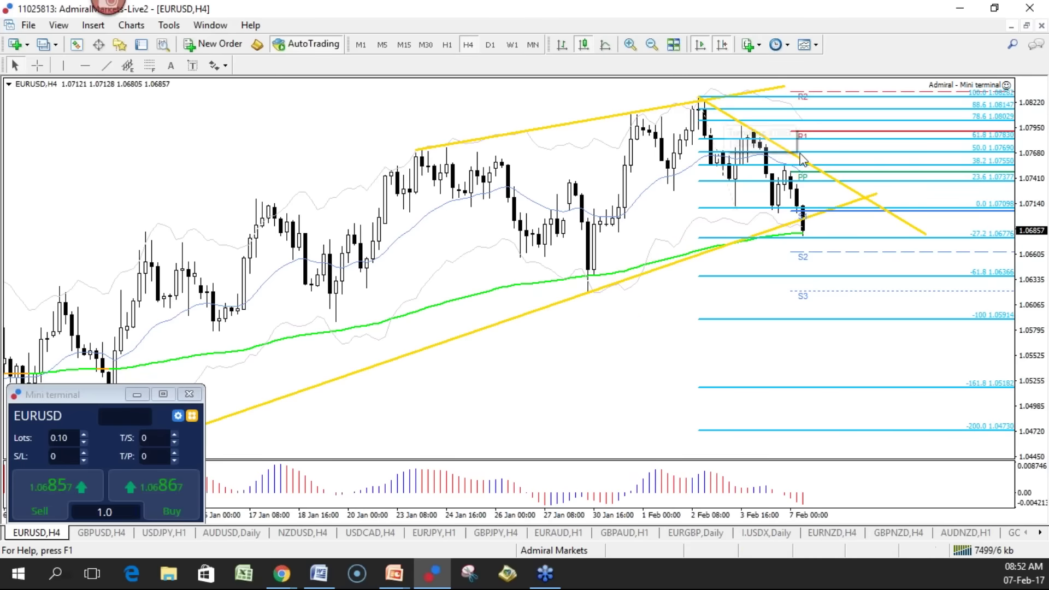
drag(926, 235, 872, 232)
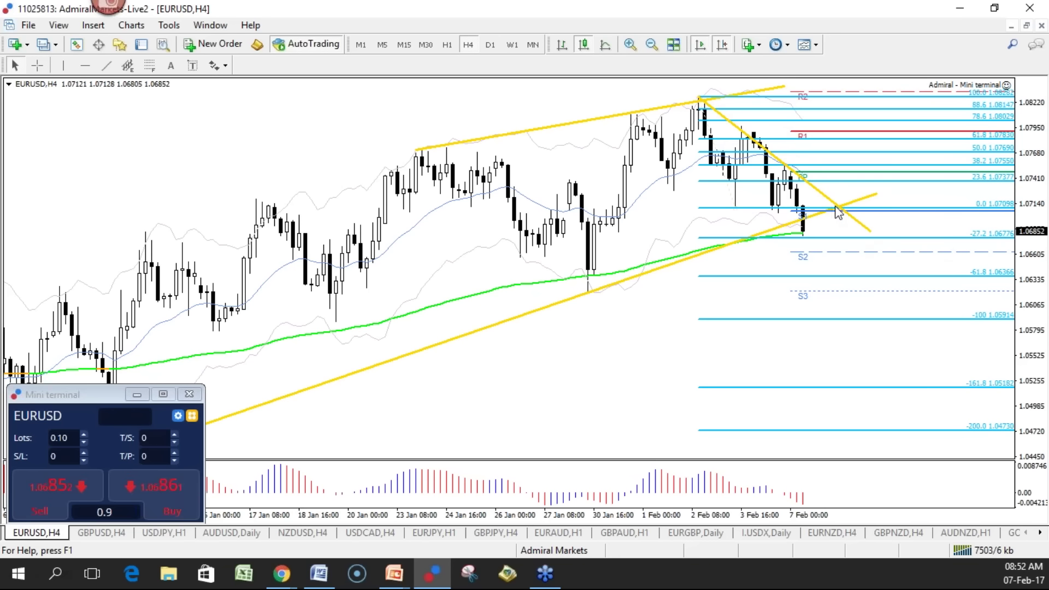
Sketch a blue arrow from PP up to R1 and a stroke along the decline from the 2 February high, and exit annotation
mouse_move(818, 173)
mouse_down()
mouse_move(832, 143)
mouse_move(852, 141)
mouse_move(830, 137)
mouse_up()
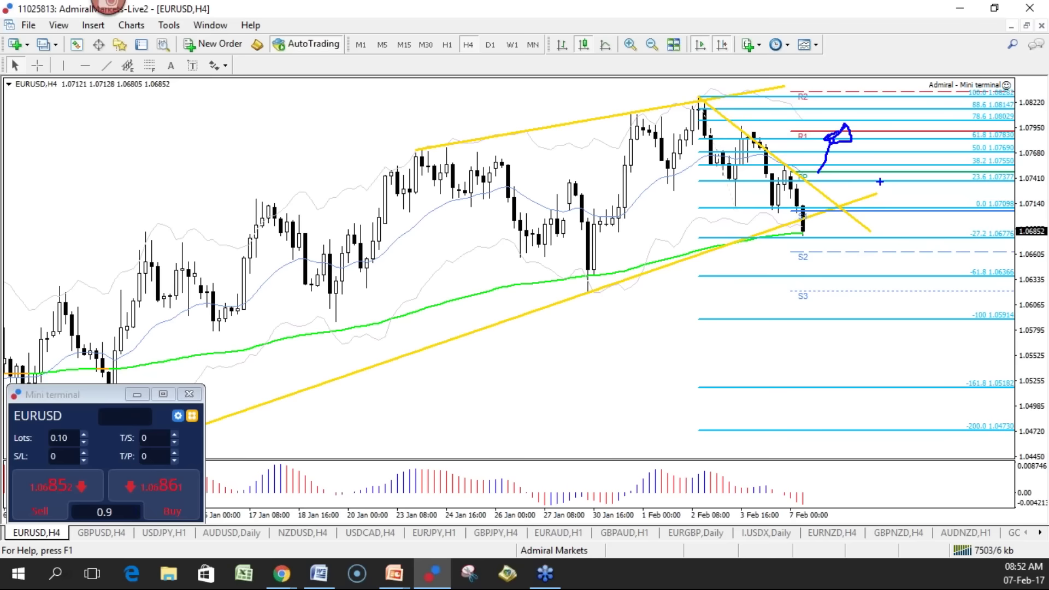
mouse_move(701, 116)
mouse_down()
mouse_move(730, 175)
mouse_move(802, 230)
mouse_move(819, 222)
mouse_up()
key(Escape)
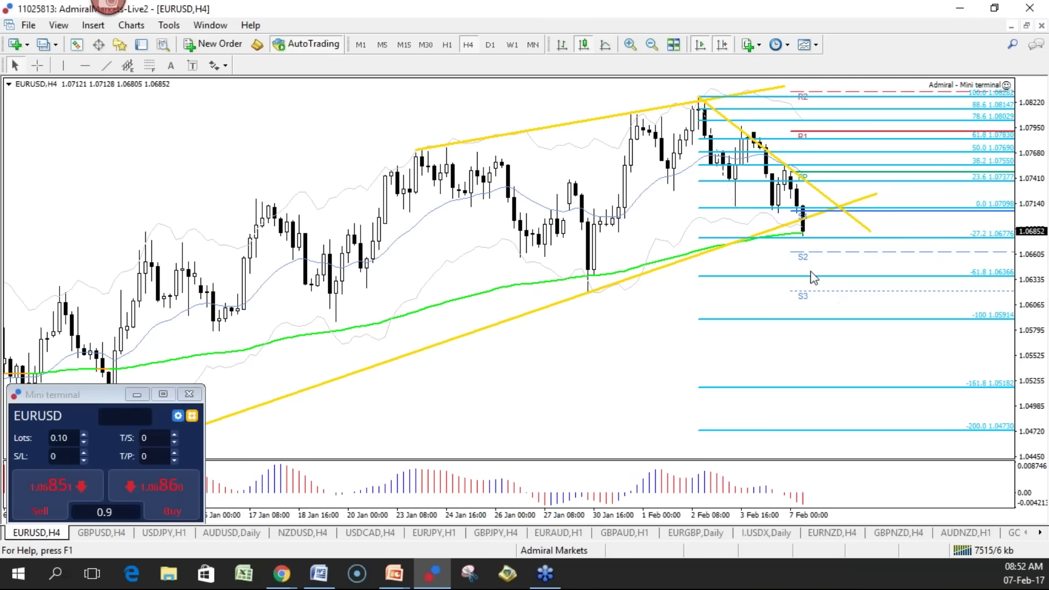
Switch the EURUSD chart to the H1 timeframe and examine the latest decline around the trendlines
click(447, 45)
drag(814, 516, 805, 517)
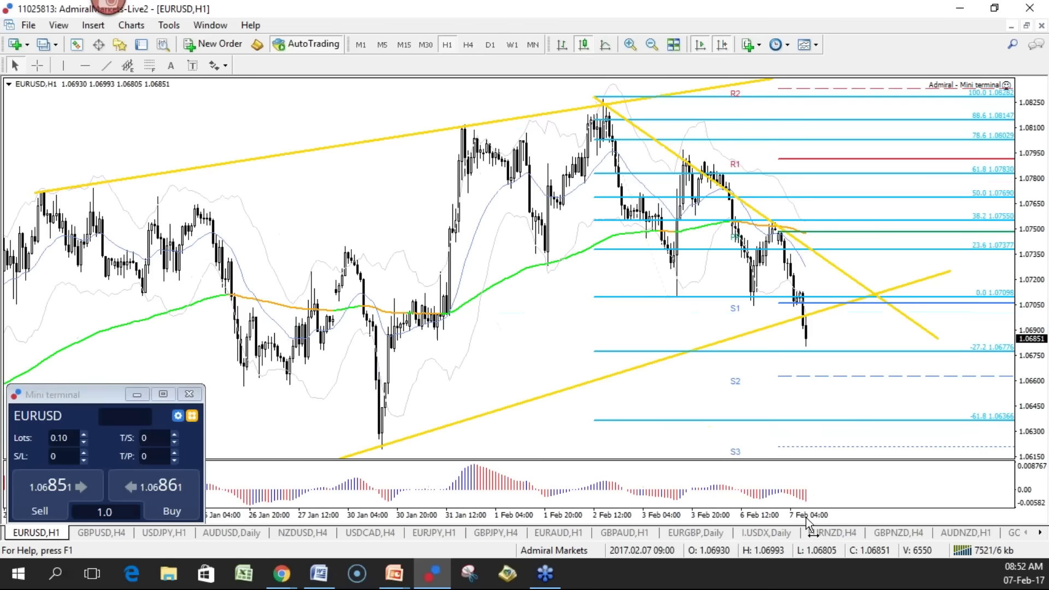
scroll(791, 434, down, 1)
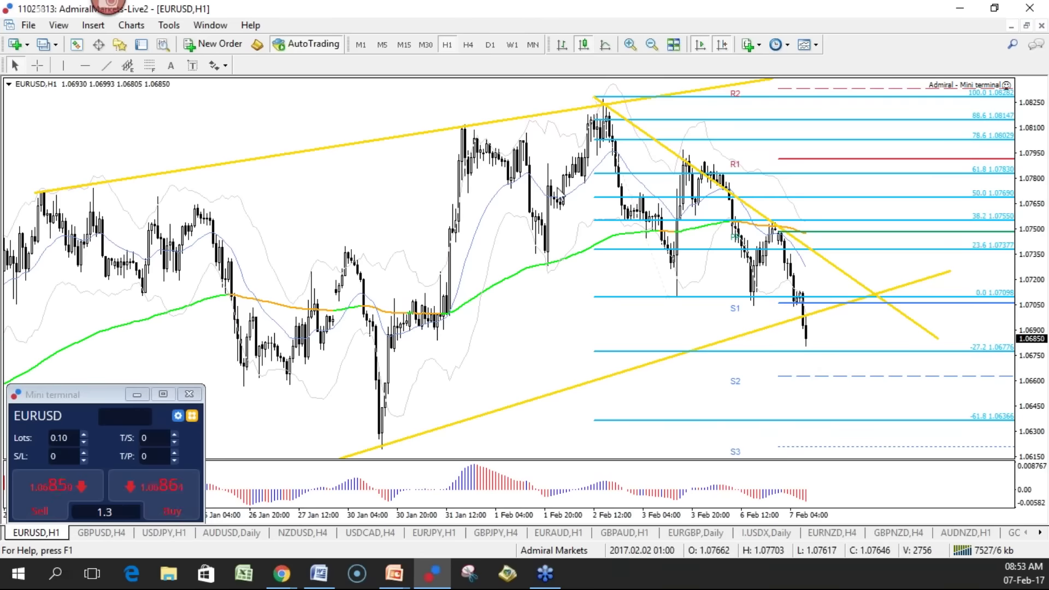
scroll(418, 50, up, 5)
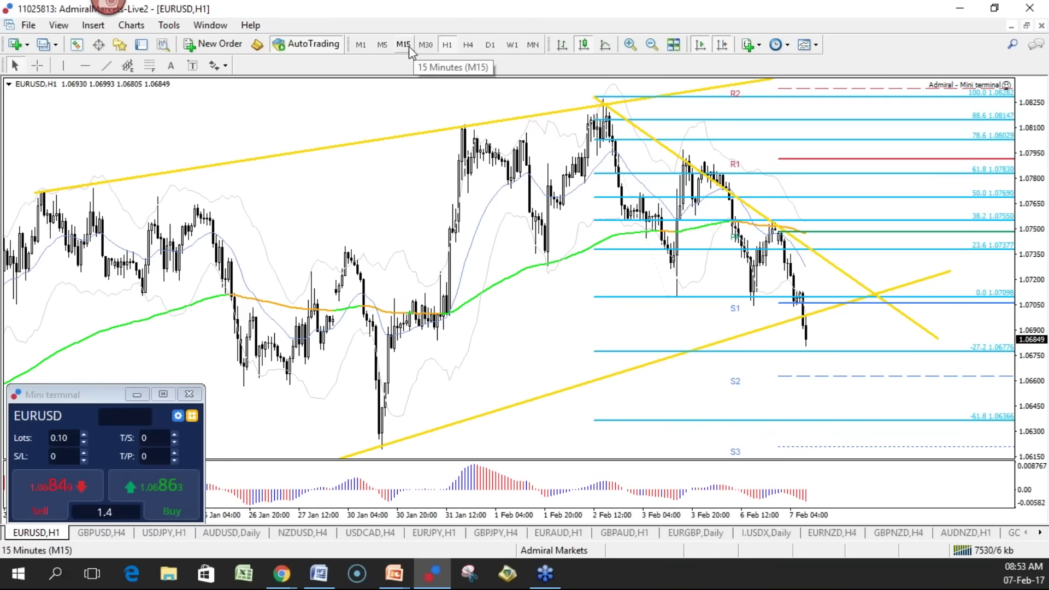
Switch the chart to M15, sketch a red sideways range above the -27.2 level with a downward breakout arrow, and clear it
click(404, 45)
drag(811, 427, 908, 440)
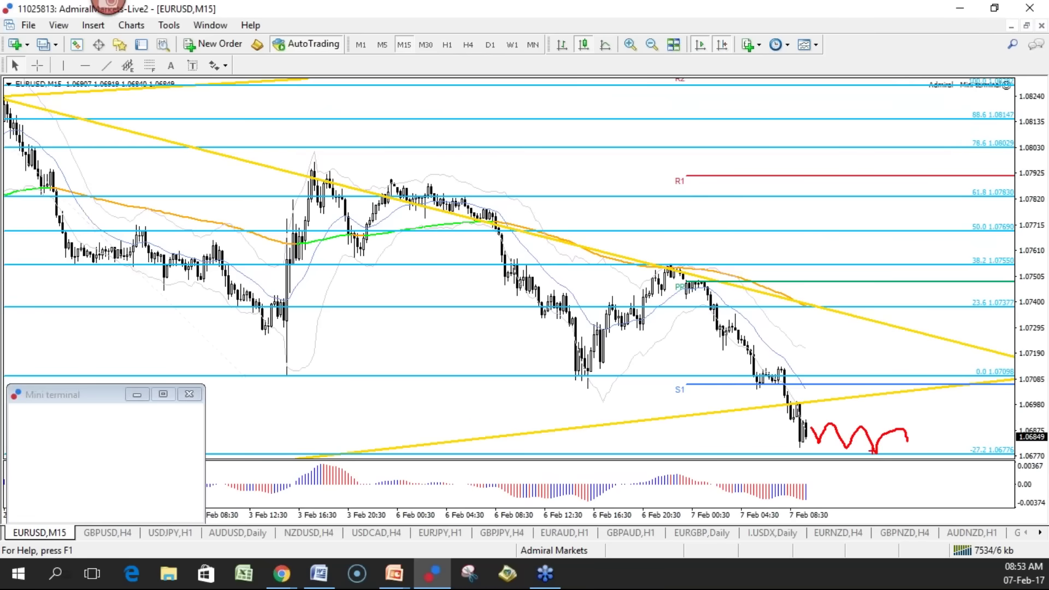
drag(792, 451, 983, 444)
drag(792, 425, 982, 423)
mouse_move(908, 436)
mouse_down()
mouse_move(945, 499)
mouse_move(893, 500)
mouse_up()
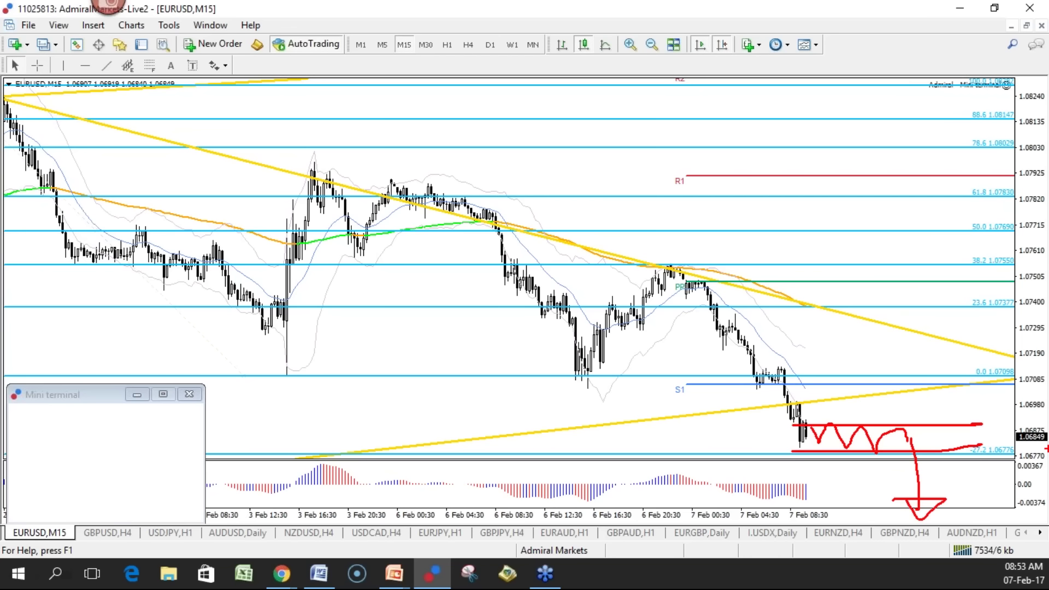
key(Escape)
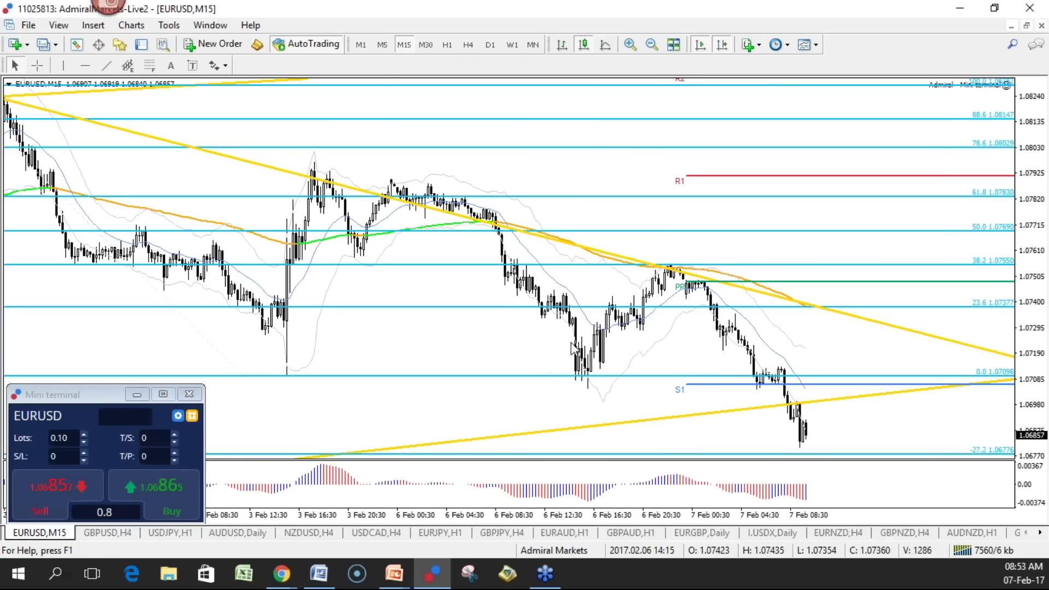
Compare the EURUSD price swings on the M15, M30 and H1 timeframes, ending on H1
mouse_move(651, 287)
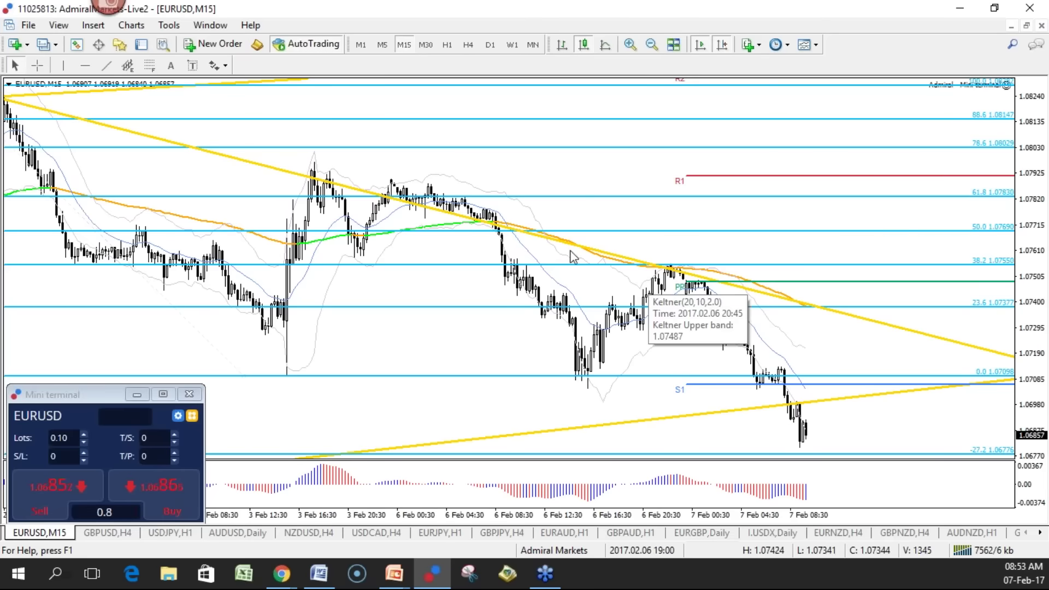
click(446, 46)
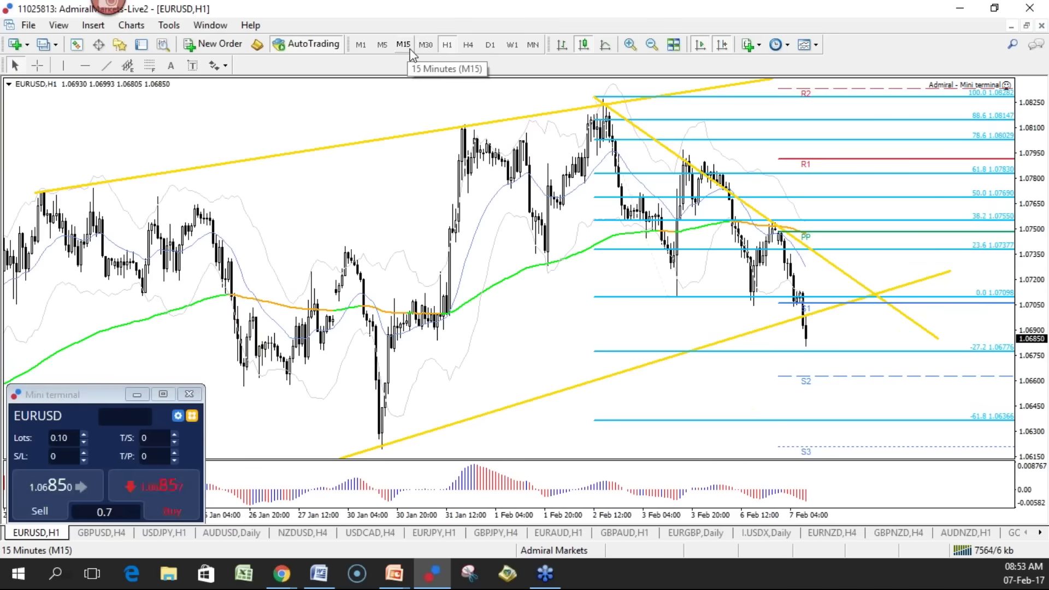
click(425, 45)
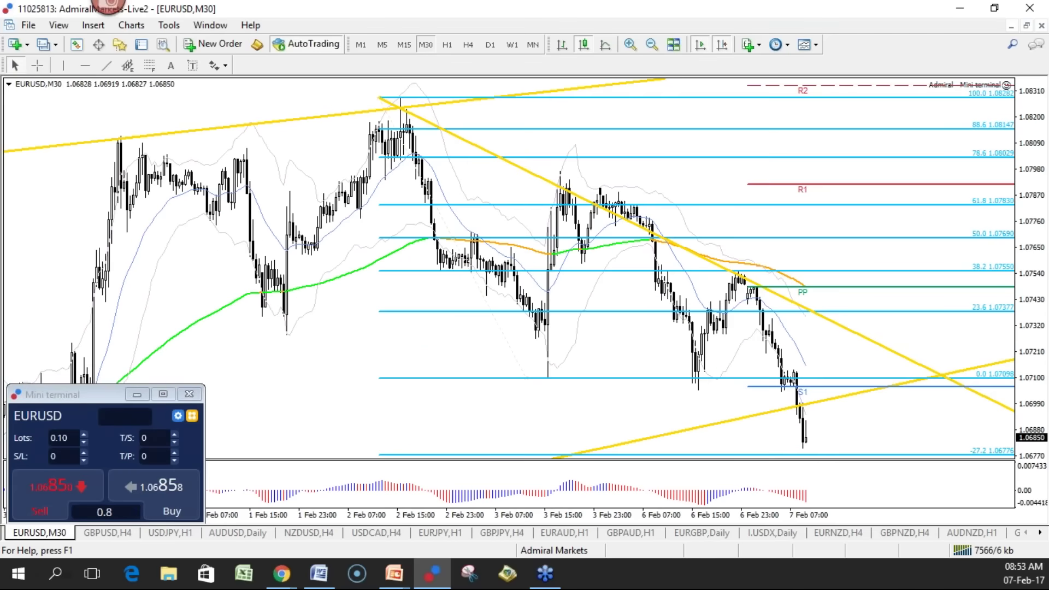
click(407, 47)
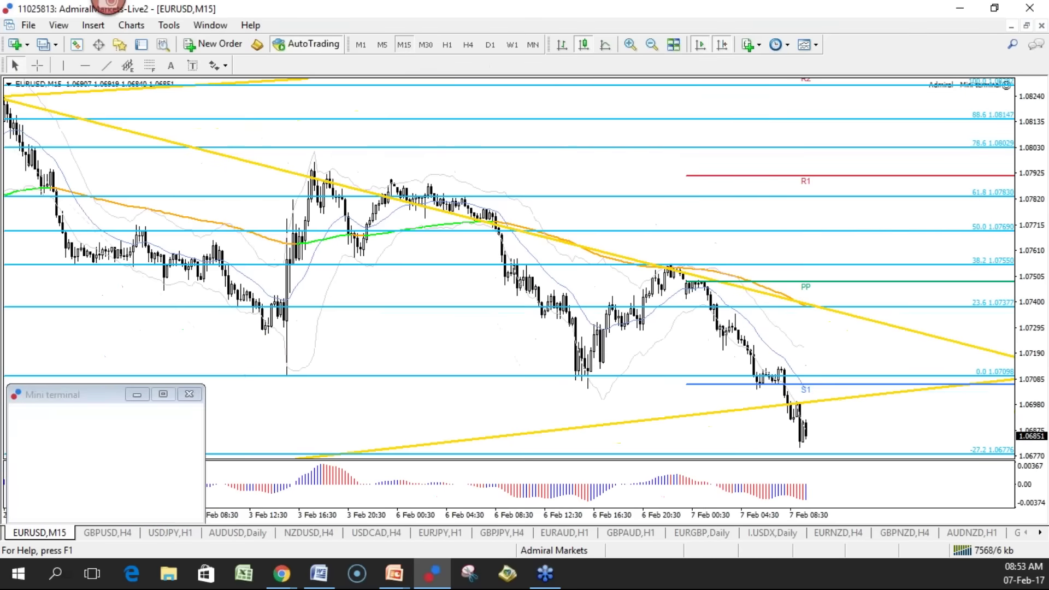
click(447, 45)
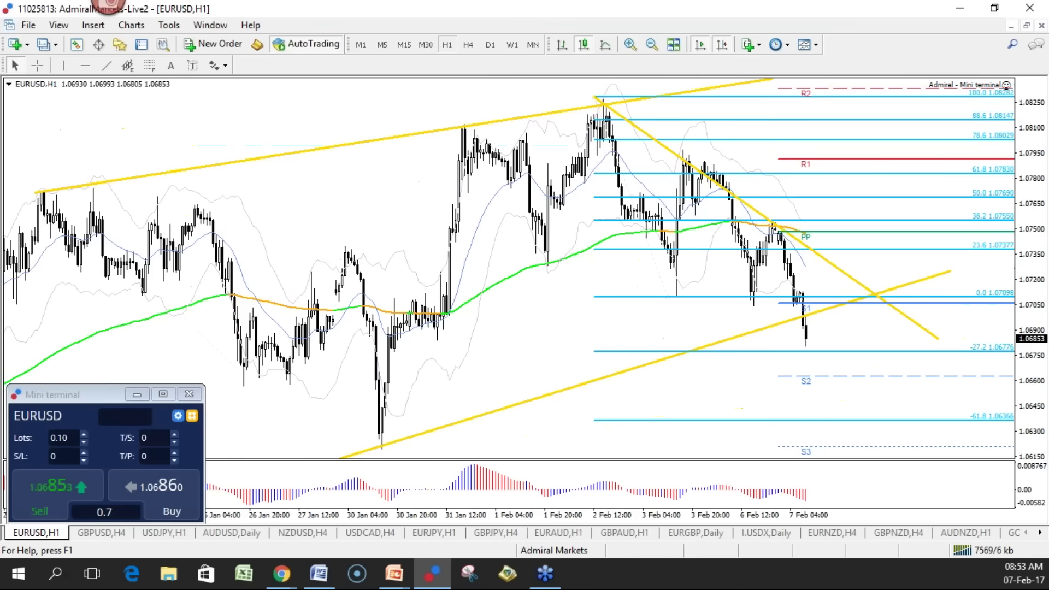
click(425, 45)
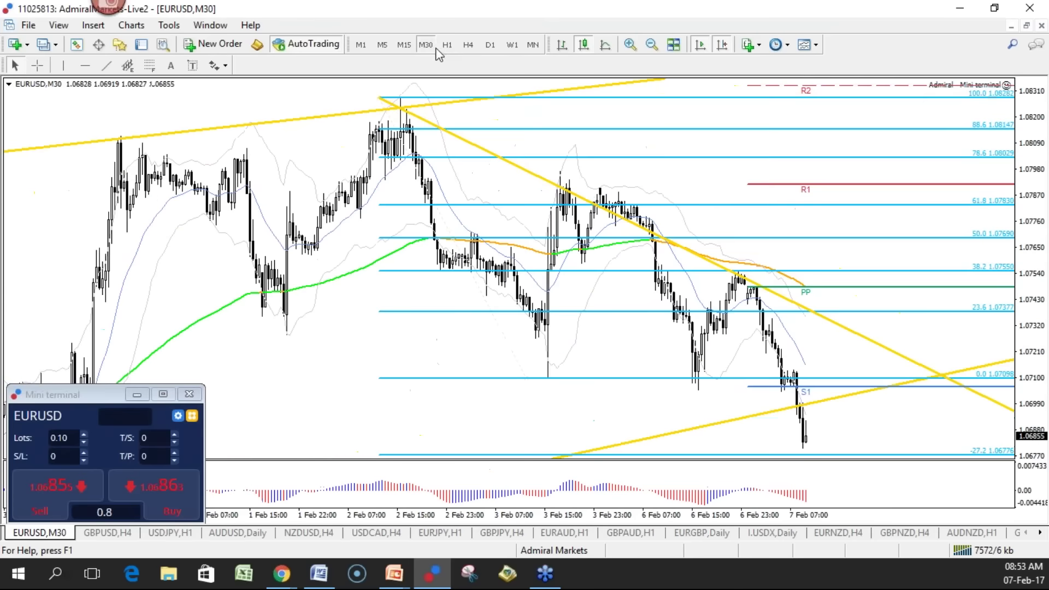
click(404, 45)
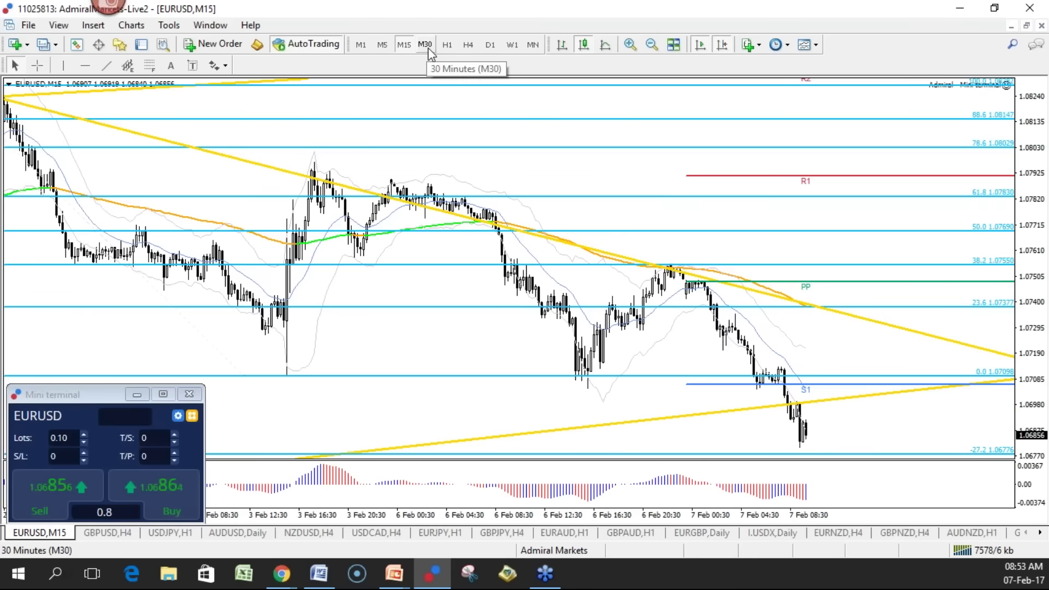
click(445, 46)
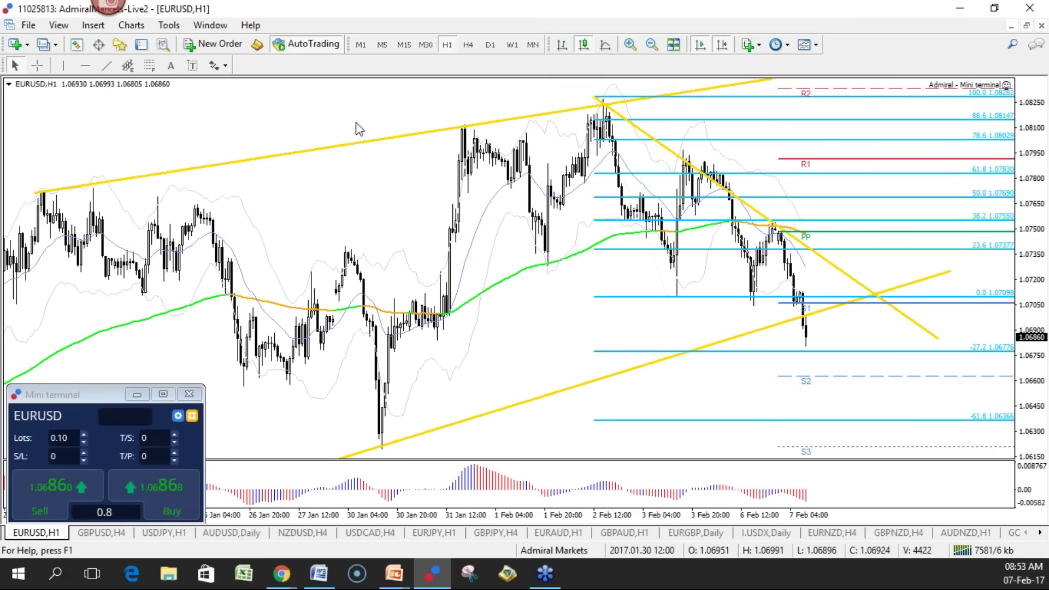
Draw a Fibonacci retracement from the 3 February high to the 6 February low, adjust its upper anchor, and delete it
click(151, 66)
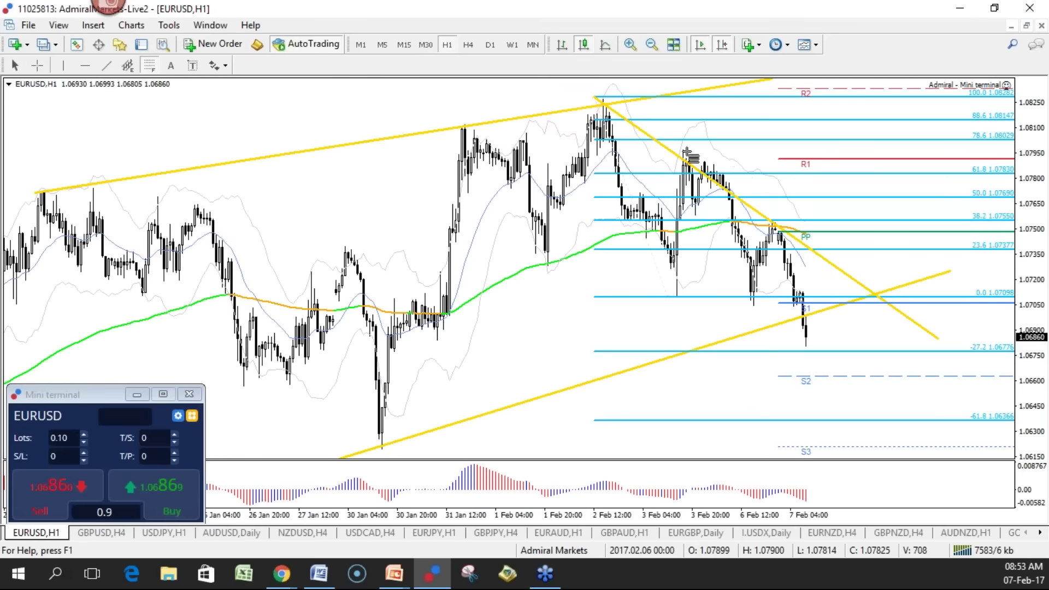
drag(680, 143, 711, 306)
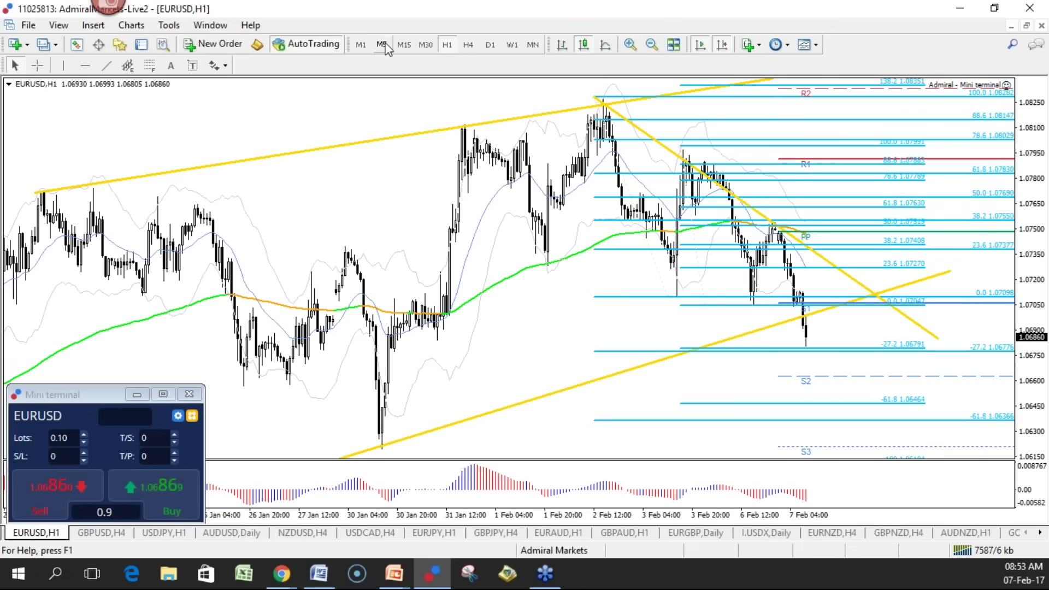
drag(681, 142, 683, 149)
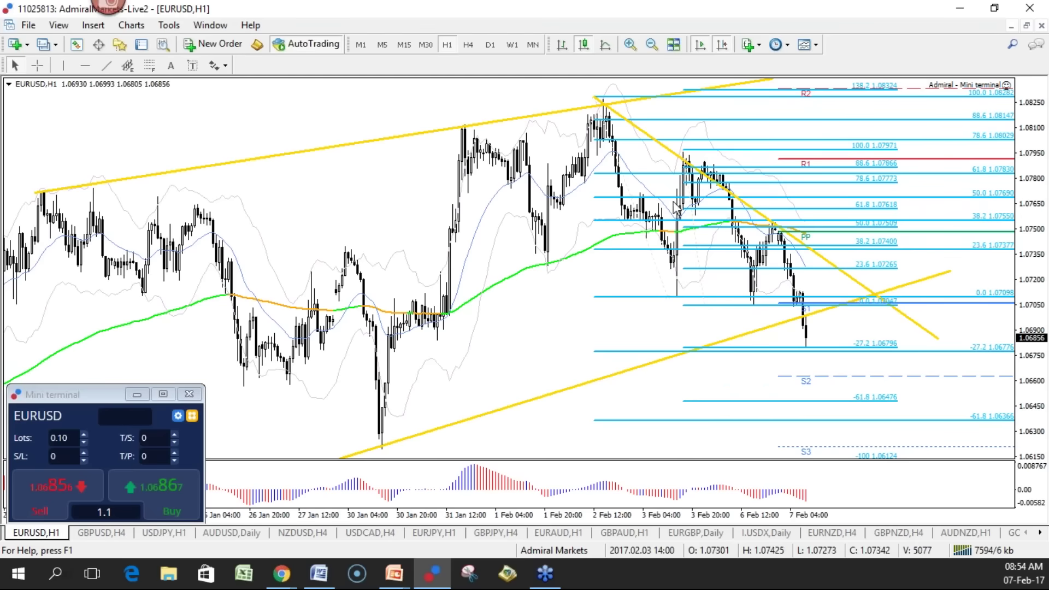
right_click(688, 156)
click(715, 199)
Switch the chart to M15 and draw a Fibonacci retracement from the 7 February high near PP to the latest low
click(404, 44)
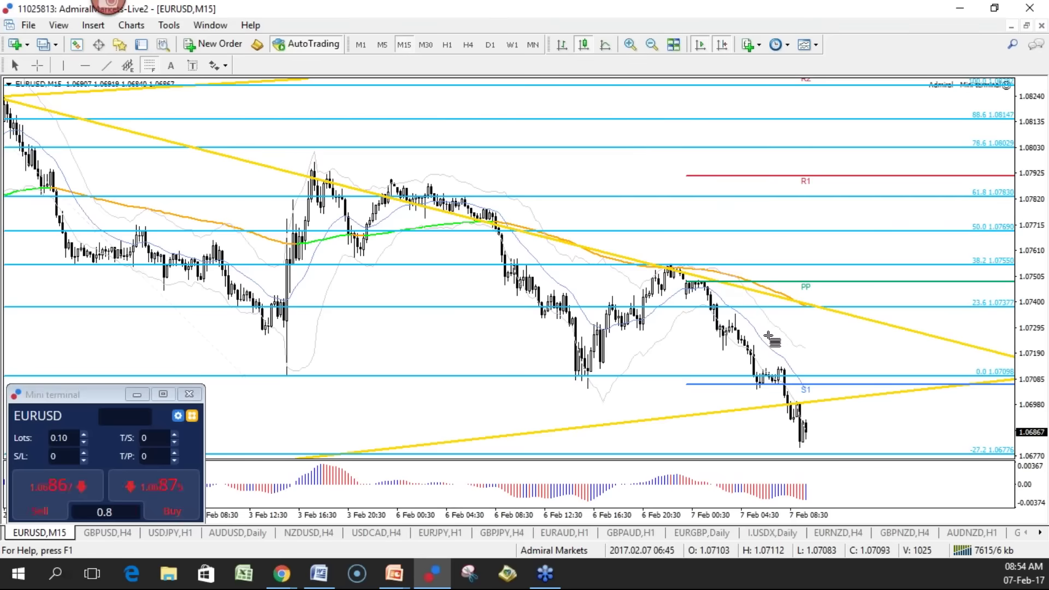
mouse_move(705, 277)
mouse_down()
mouse_move(765, 312)
mouse_move(754, 447)
mouse_move(738, 452)
mouse_up()
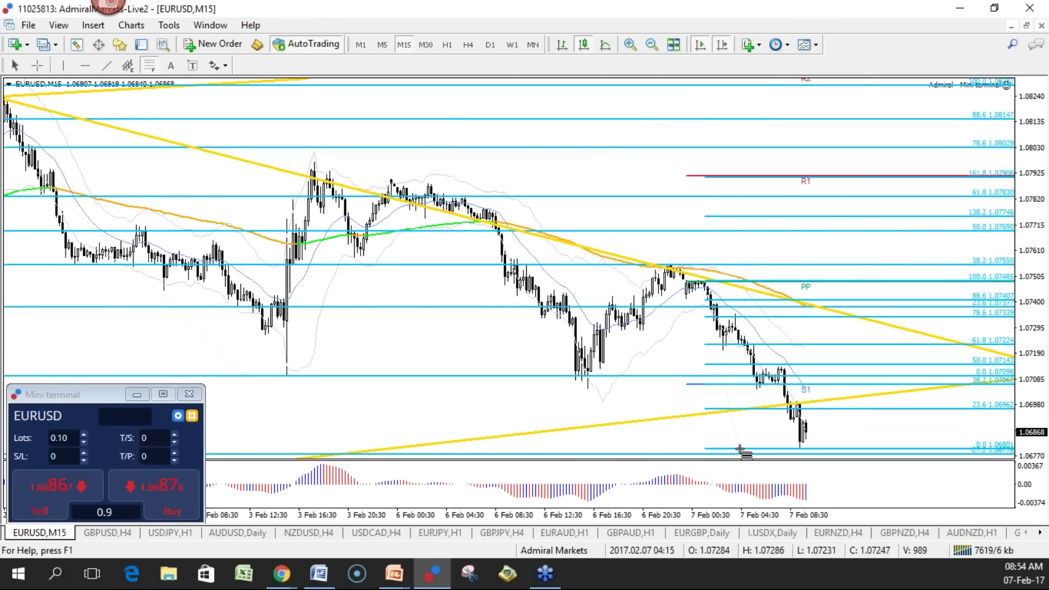
Colour the new M15 Fibonacci's levels purple, shorten its level lines slightly, and fine-tune its lower anchor at the latest low
right_click(739, 284)
click(765, 295)
click(443, 227)
click(538, 317)
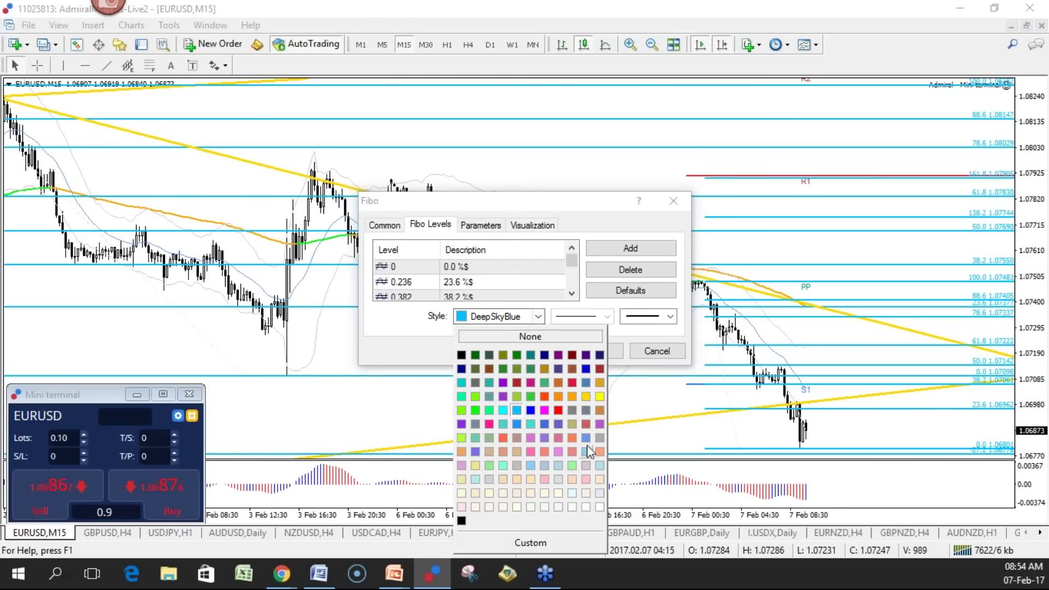
click(598, 429)
click(595, 351)
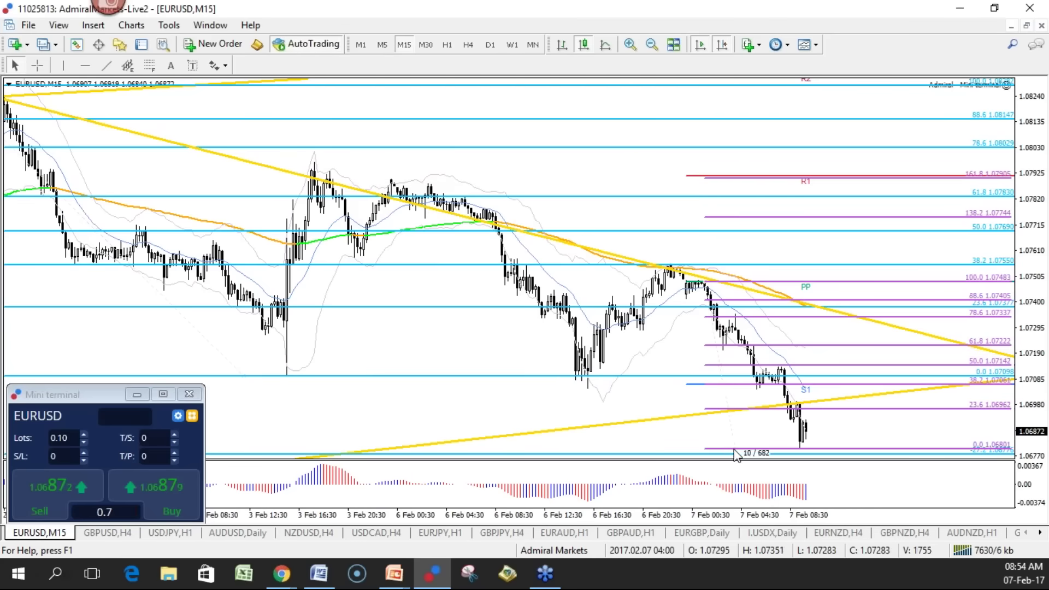
drag(1011, 445, 796, 429)
drag(732, 426, 735, 427)
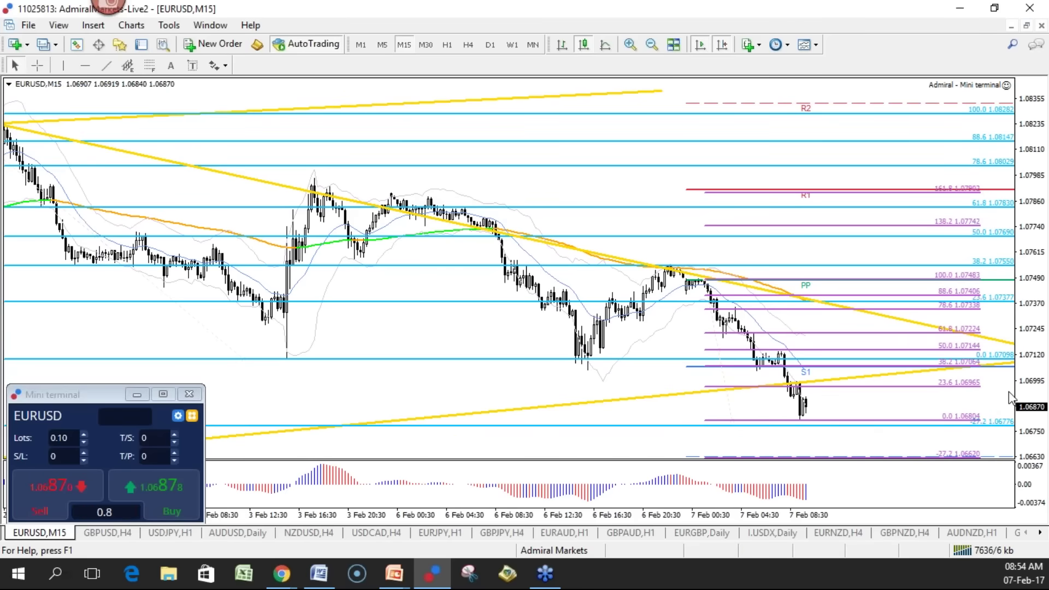
Sketch a red channelled pullback towards the S1 zone with a downward arrow, clear it, circle both -61.8 targets in blue, and clear that too
drag(1038, 377, 1035, 389)
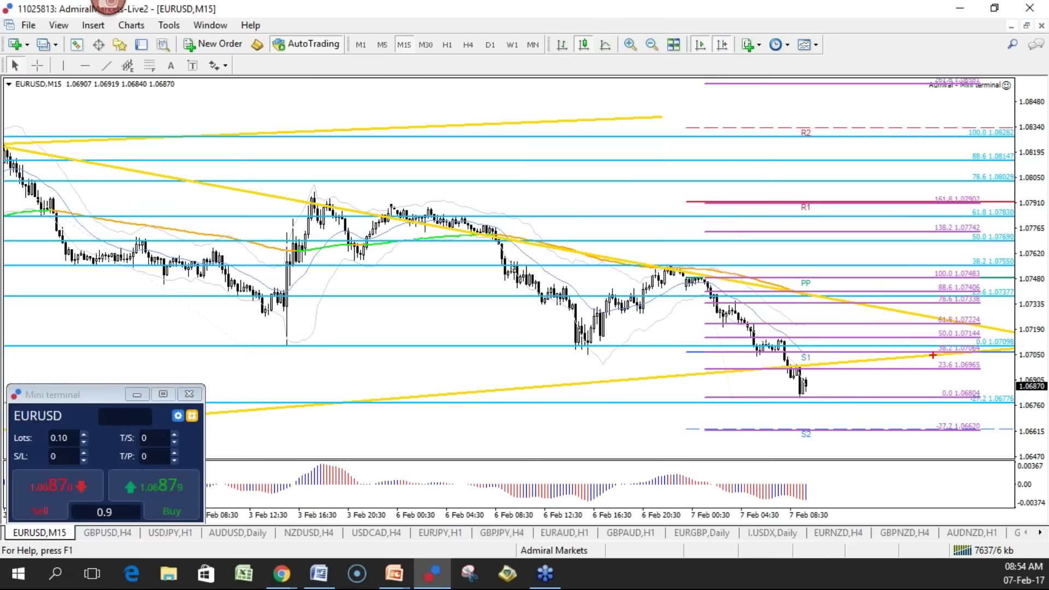
mouse_move(931, 332)
mouse_down()
mouse_move(936, 352)
mouse_move(992, 354)
mouse_move(927, 333)
mouse_up()
mouse_move(814, 377)
mouse_down()
mouse_move(819, 399)
mouse_move(869, 377)
mouse_move(877, 361)
mouse_up()
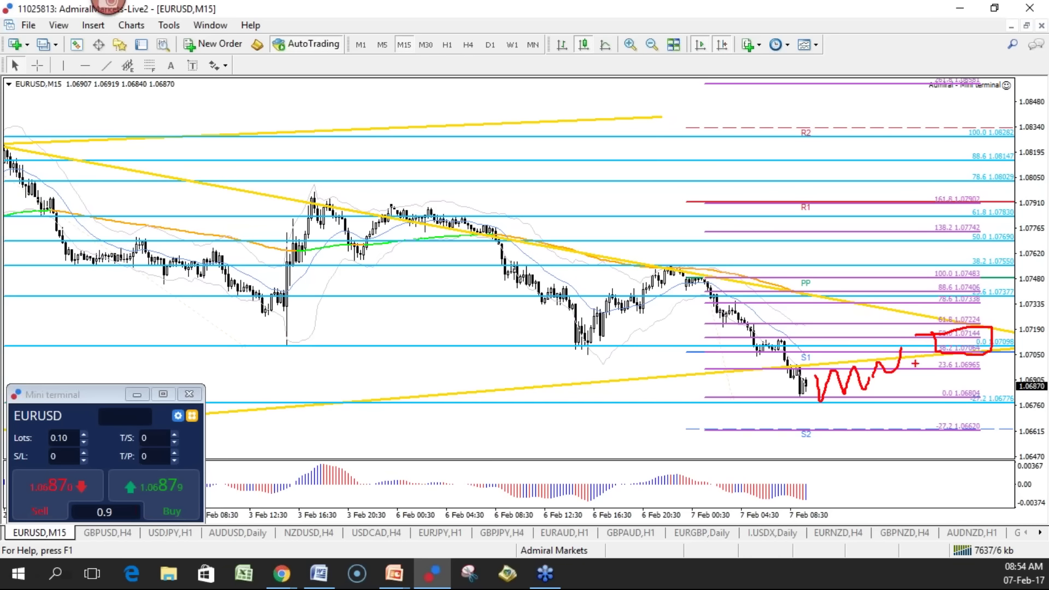
drag(905, 352, 927, 447)
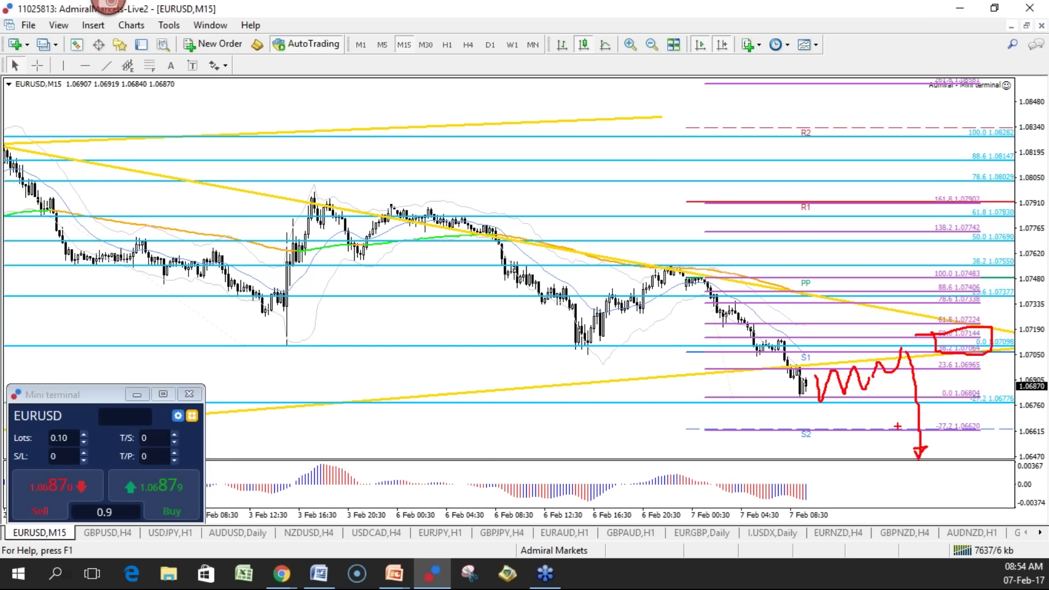
mouse_move(803, 404)
mouse_down()
mouse_move(909, 374)
mouse_move(868, 355)
mouse_move(744, 394)
mouse_up()
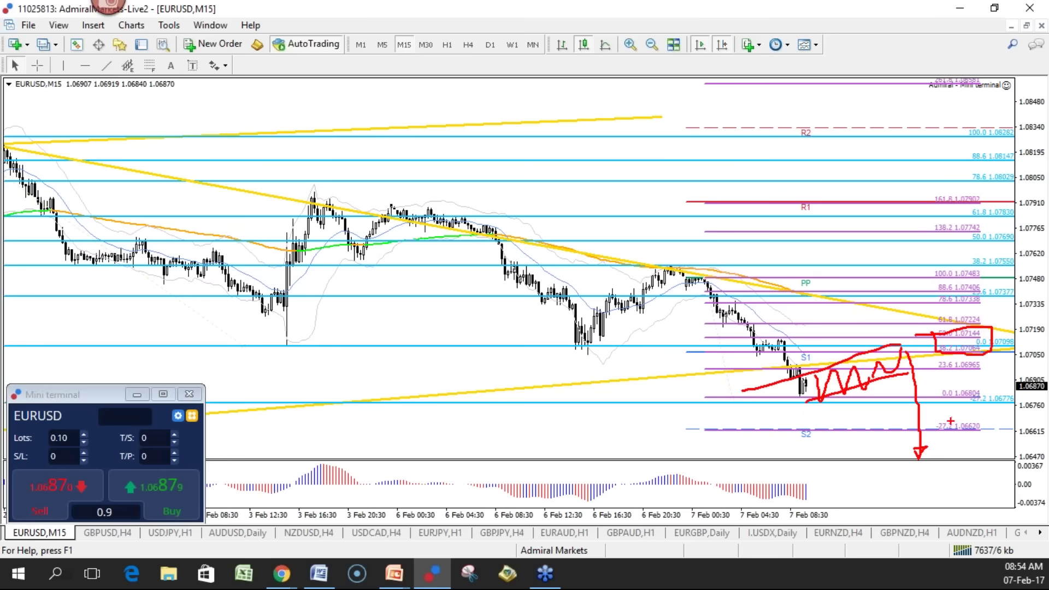
key(Escape)
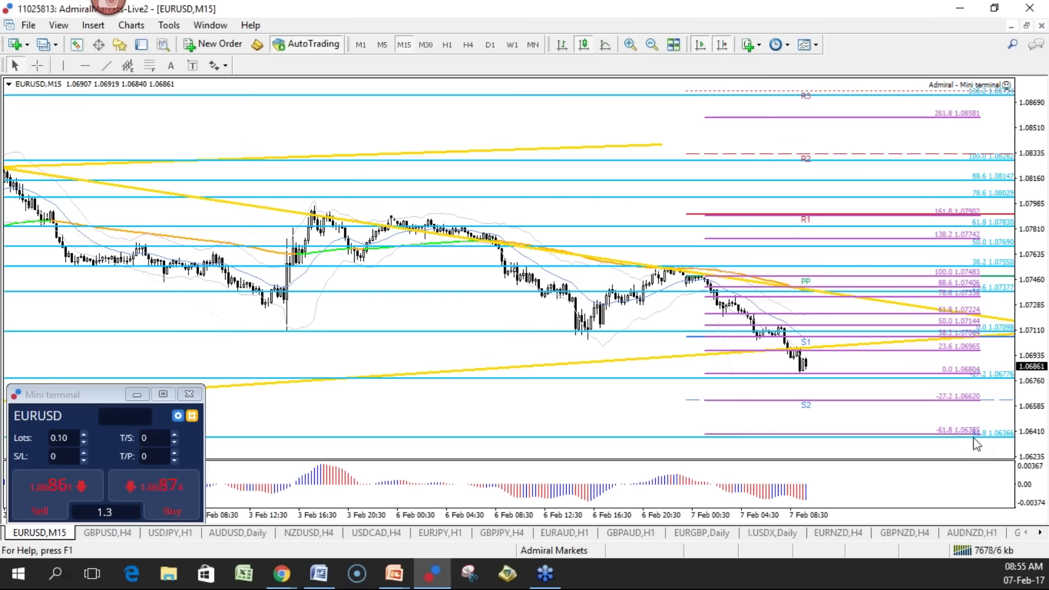
mouse_move(929, 425)
mouse_down()
mouse_move(927, 440)
mouse_move(1002, 442)
mouse_move(923, 424)
mouse_up()
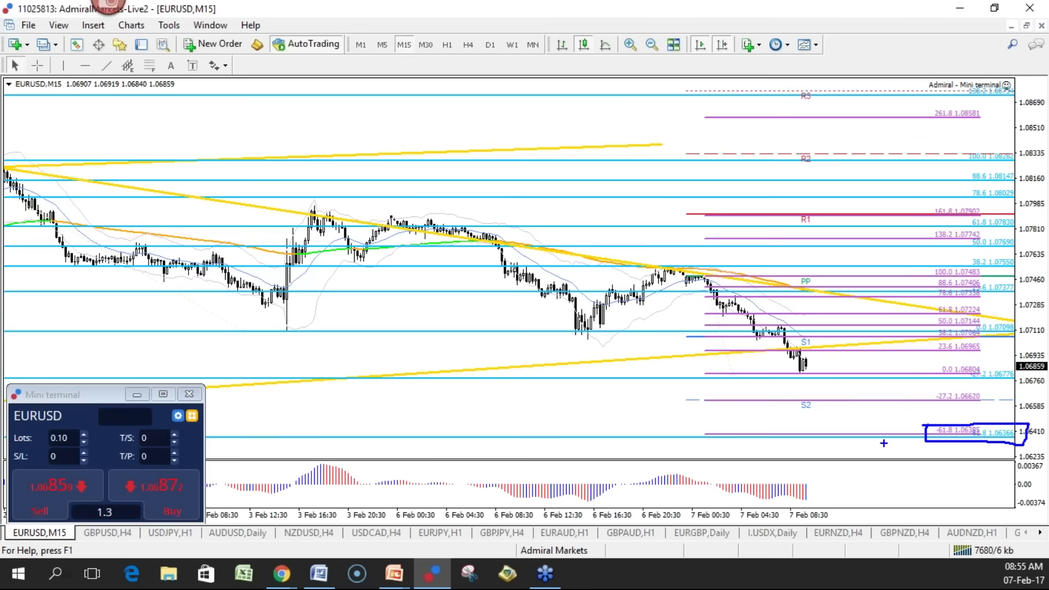
key(Escape)
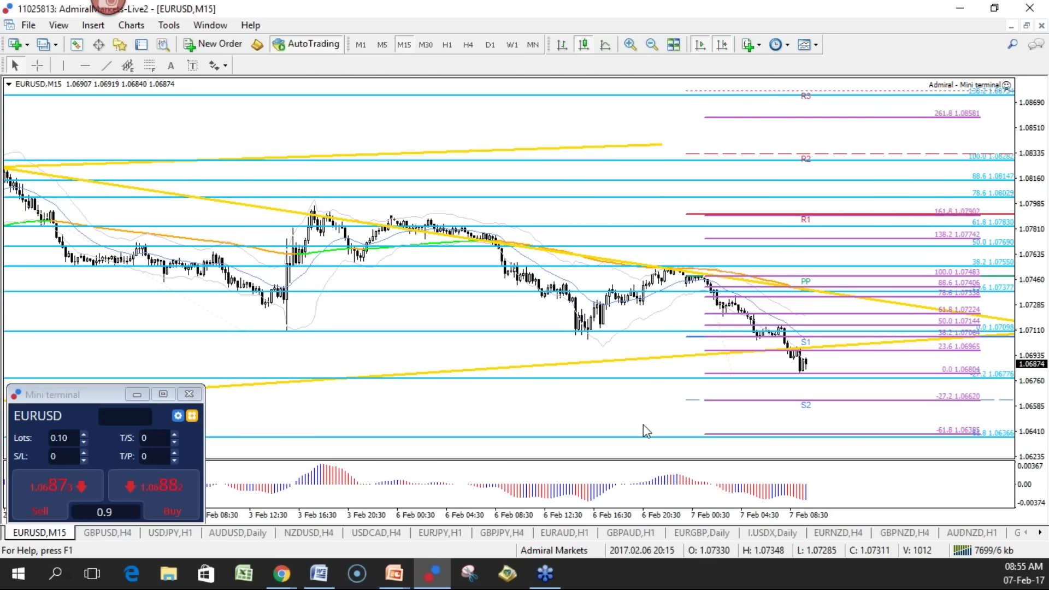
Switch the chart to H1, sketch a red pullback with a drop to the -61.8 levels, and outline that target zone in blue
click(446, 44)
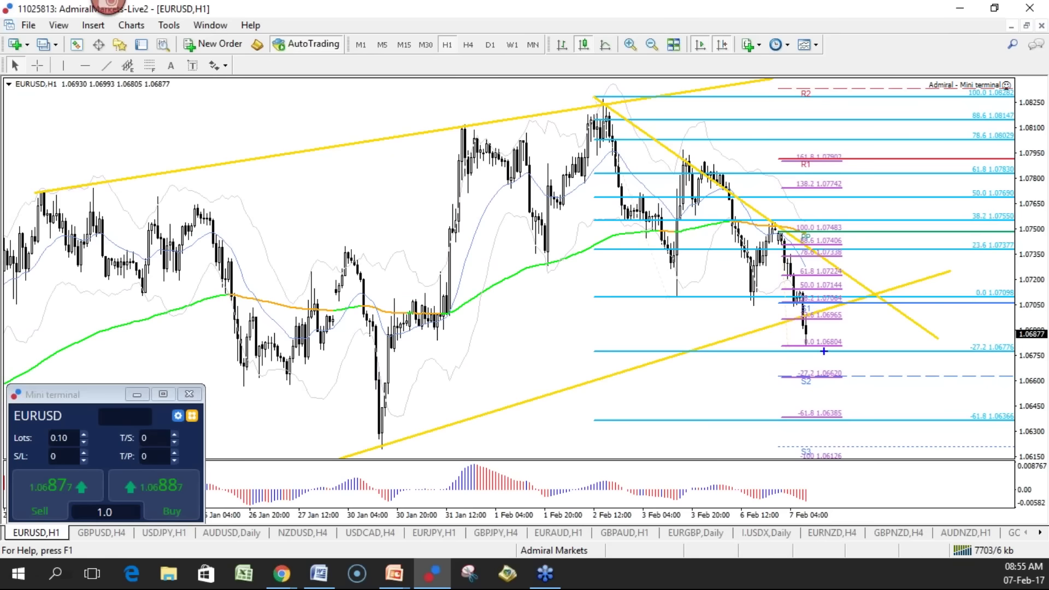
mouse_move(812, 336)
mouse_down()
mouse_move(851, 314)
mouse_move(880, 348)
mouse_move(889, 419)
mouse_up()
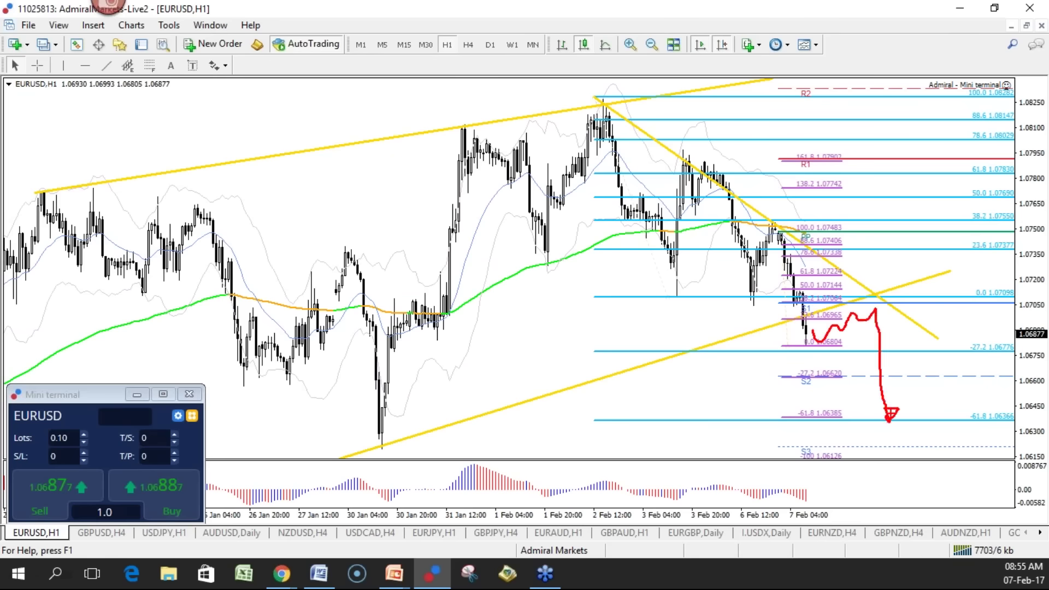
mouse_move(967, 416)
mouse_down()
mouse_move(1017, 414)
mouse_move(776, 410)
mouse_move(849, 424)
mouse_move(1017, 424)
mouse_up()
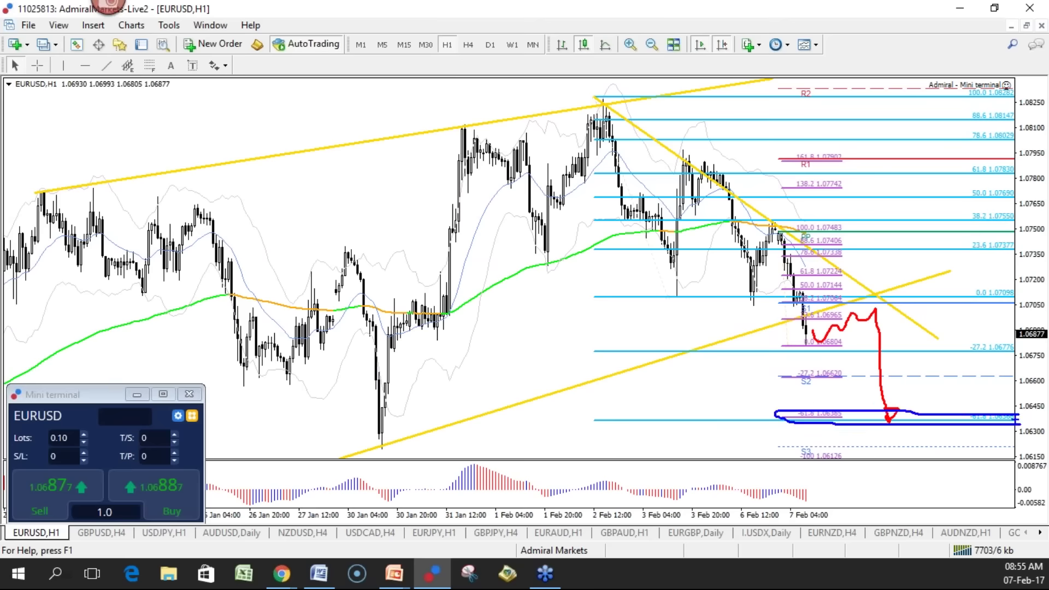
Label the H1 price swings in red with the alternative ABC and 123 wave counts, and clear all sketches
drag(623, 295, 667, 349)
drag(615, 325, 646, 312)
mouse_move(732, 123)
mouse_down()
mouse_move(742, 177)
mouse_move(789, 172)
mouse_up()
drag(880, 458, 978, 484)
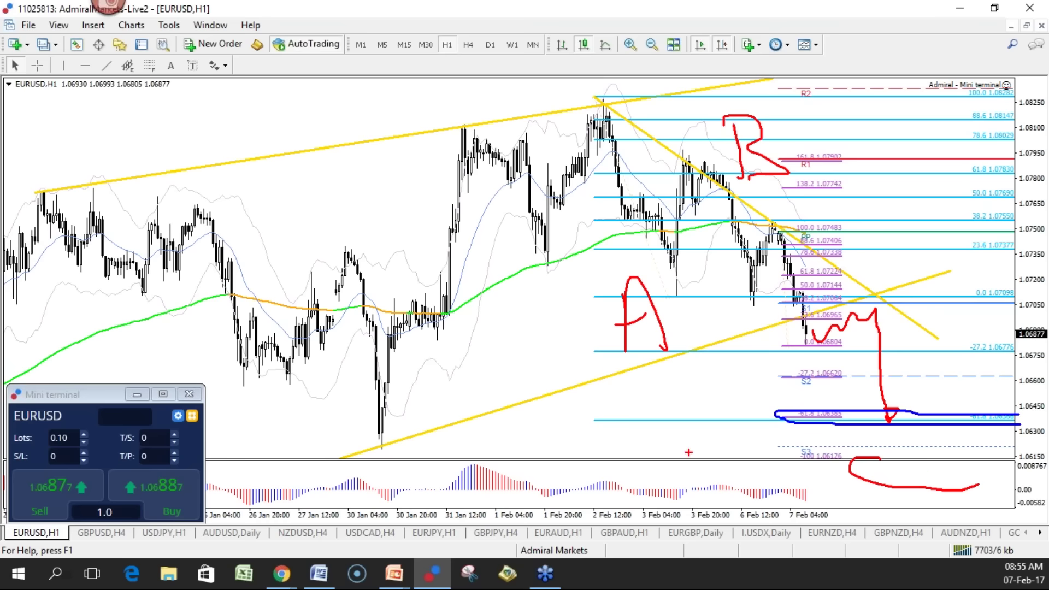
drag(540, 328, 538, 390)
drag(849, 123, 924, 167)
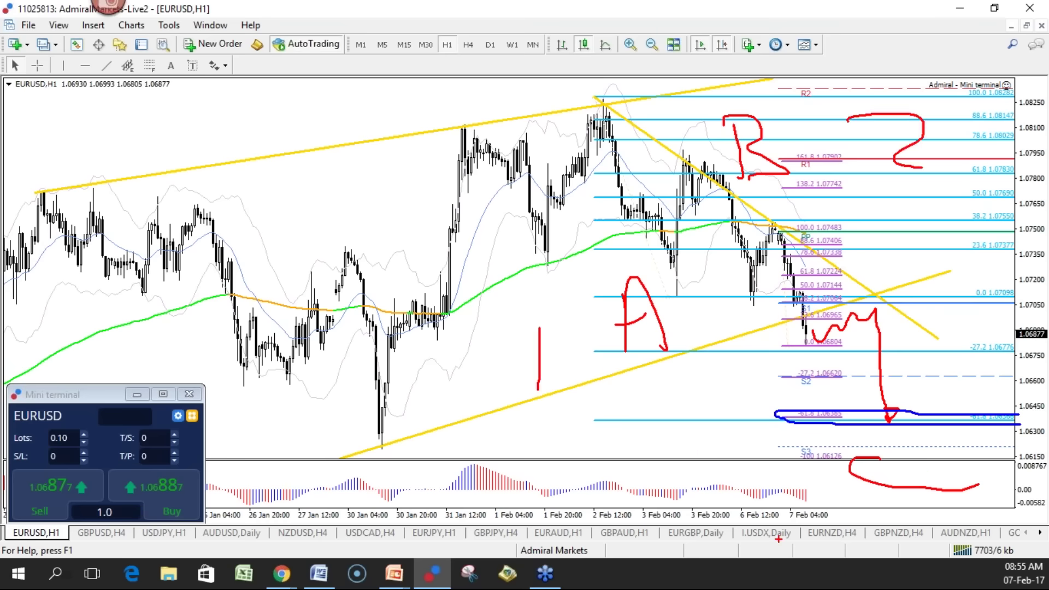
drag(765, 508, 818, 548)
key(Escape)
Sketch a red target box at the -61.8 levels and a pullback to the trendline crossing with a downward arrow, and erase them
drag(1031, 407, 1029, 453)
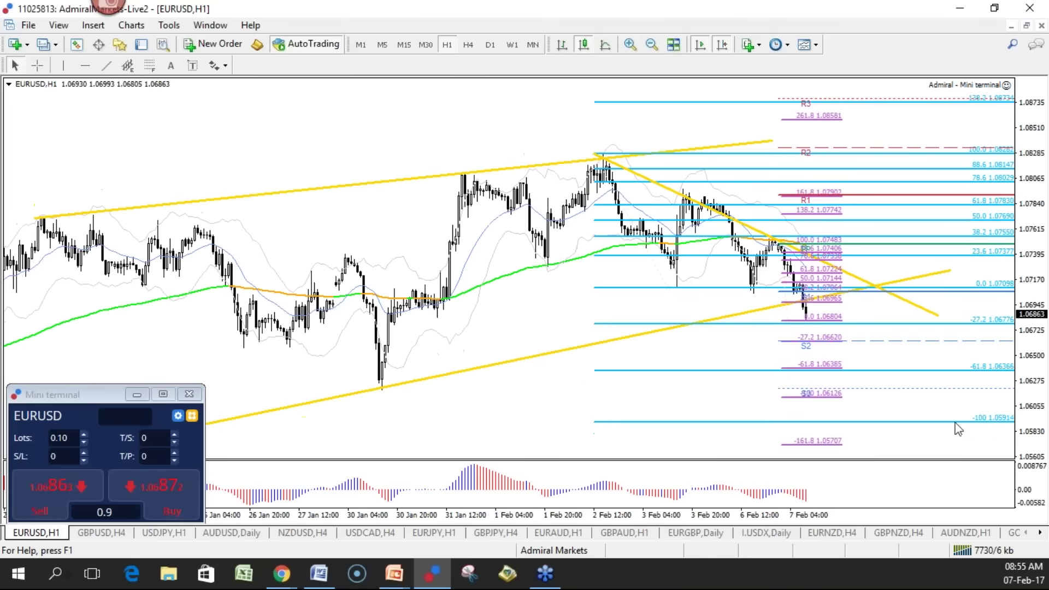
key(Down)
mouse_move(783, 364)
mouse_down()
mouse_move(863, 376)
mouse_move(776, 368)
mouse_up()
mouse_move(809, 307)
mouse_down()
mouse_move(856, 323)
mouse_move(888, 362)
mouse_move(890, 389)
mouse_move(878, 367)
mouse_up()
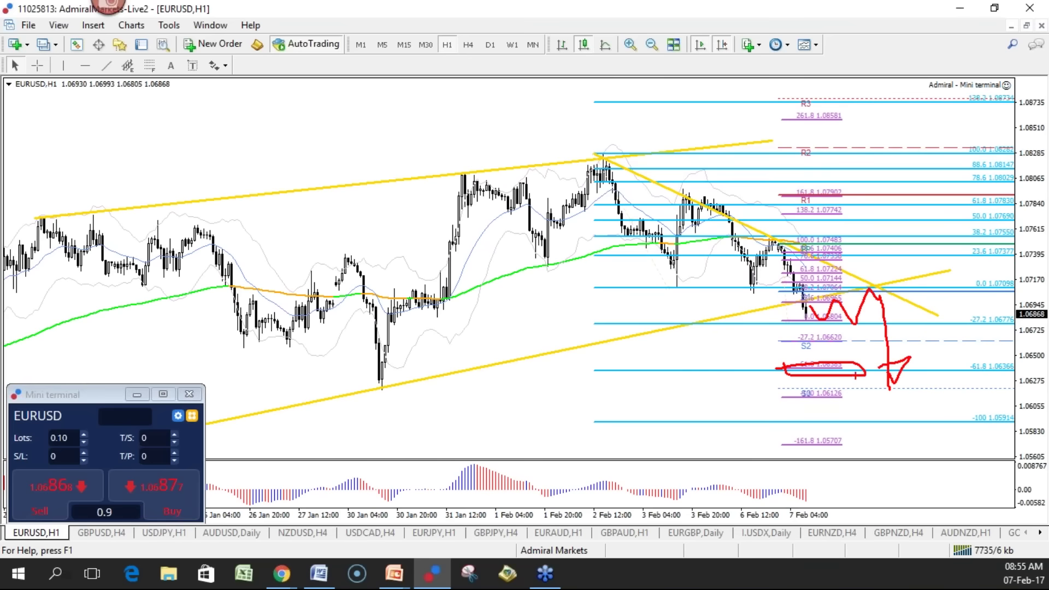
mouse_move(906, 376)
mouse_down()
mouse_move(927, 326)
mouse_move(948, 330)
mouse_up()
key(e)
Sketch a red continuation path from the -61.8 level past the -100 level, label its waves 3, 4 and 5, and clear it
mouse_move(858, 368)
mouse_down()
mouse_move(888, 363)
mouse_move(898, 401)
mouse_up()
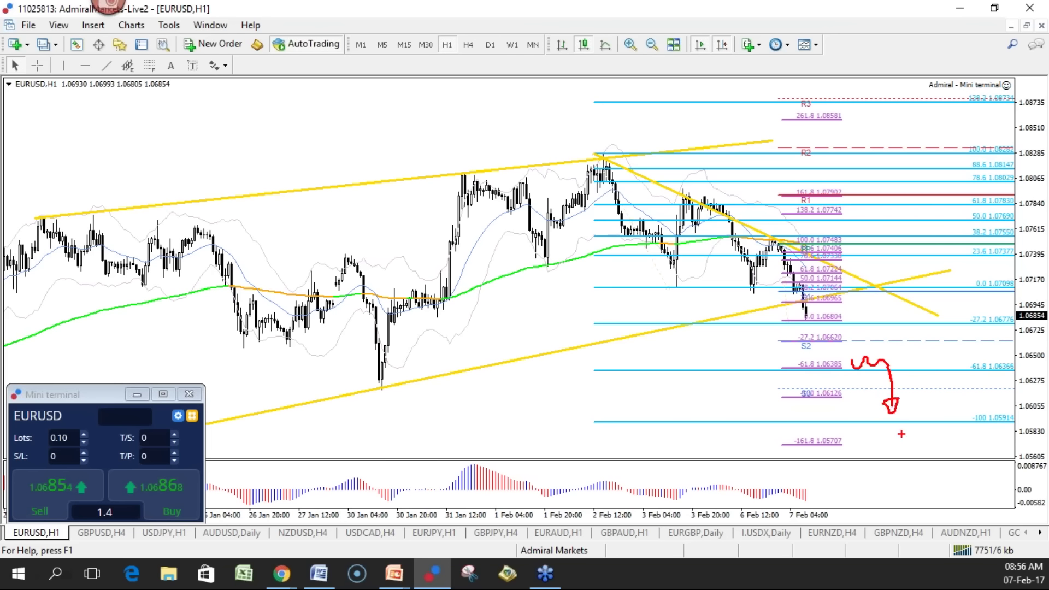
drag(879, 438, 881, 464)
mouse_move(900, 413)
mouse_down()
mouse_move(925, 474)
mouse_move(1001, 409)
mouse_move(1000, 397)
mouse_move(985, 481)
mouse_move(1029, 483)
mouse_move(999, 526)
mouse_up()
drag(983, 516, 991, 516)
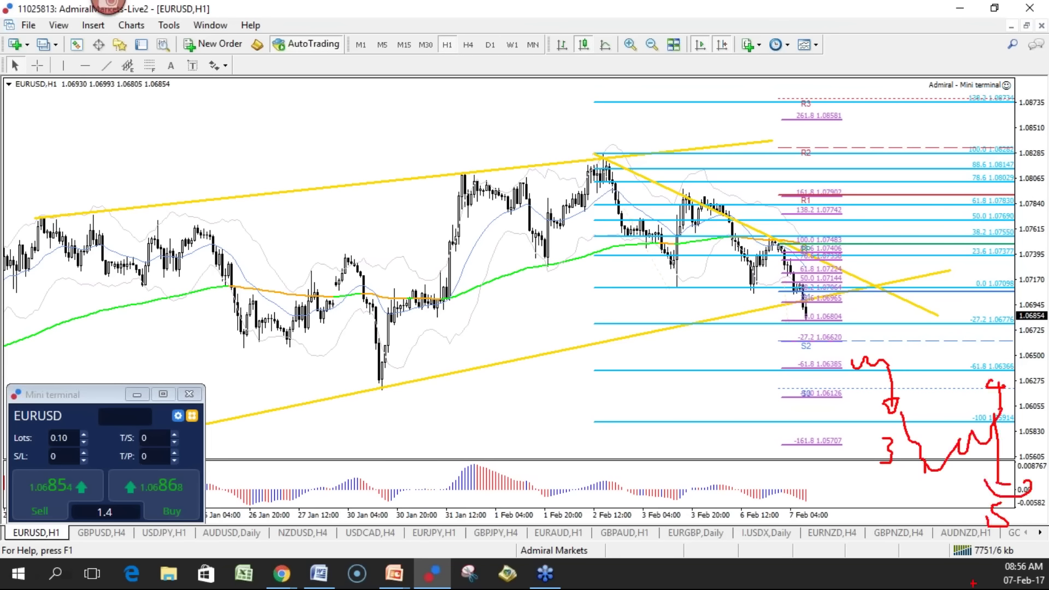
key(Escape)
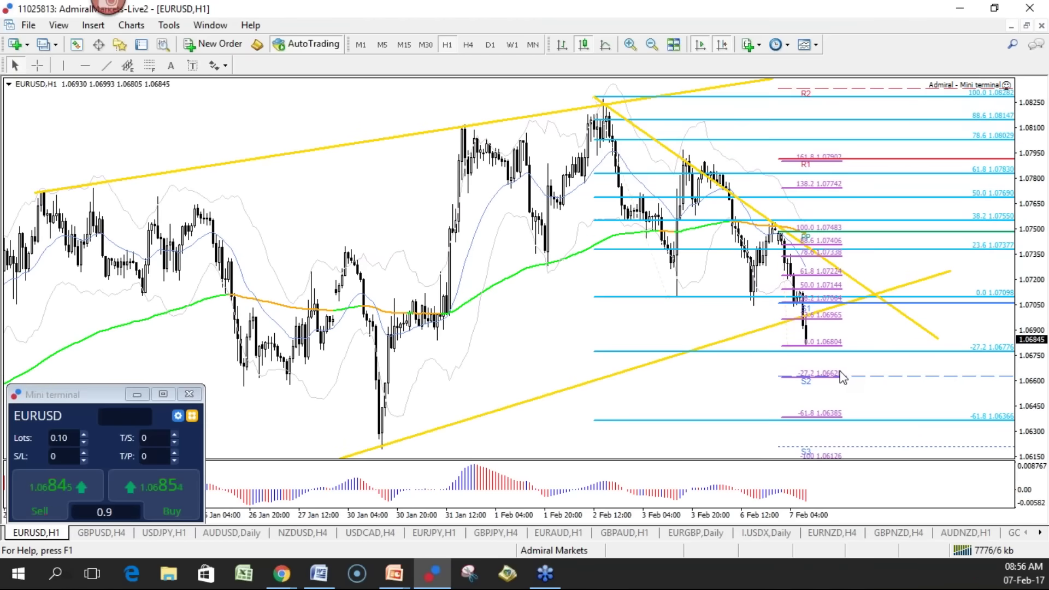
Align the descending trendline and blue Fibonacci with the 2 February high candle, and temporarily sketch a red upward arrow beside the earlier rally
drag(595, 106, 603, 97)
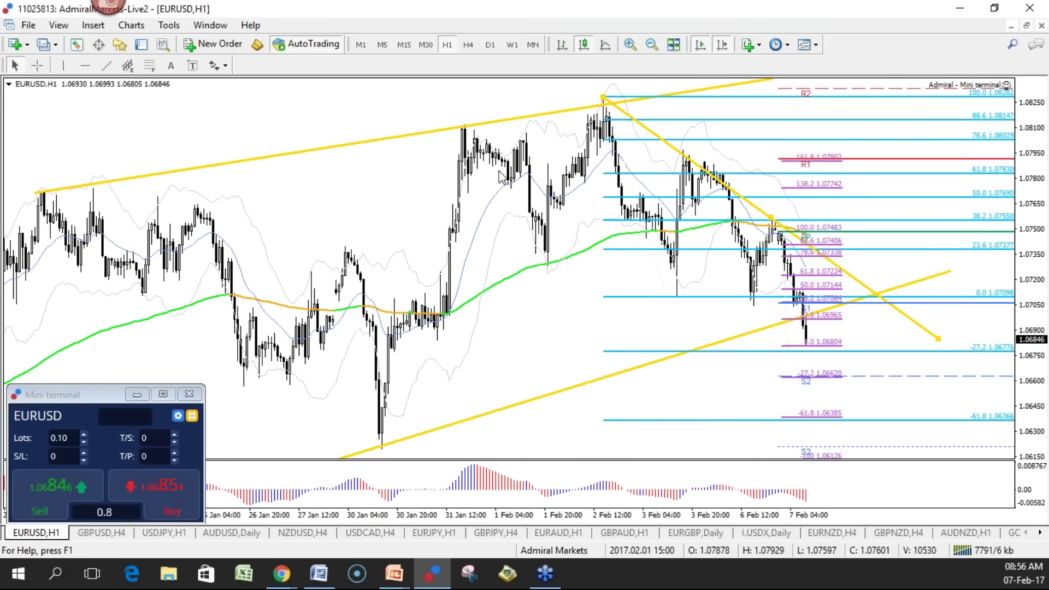
mouse_move(442, 442)
mouse_down()
mouse_move(481, 378)
mouse_move(502, 236)
mouse_move(486, 263)
mouse_up()
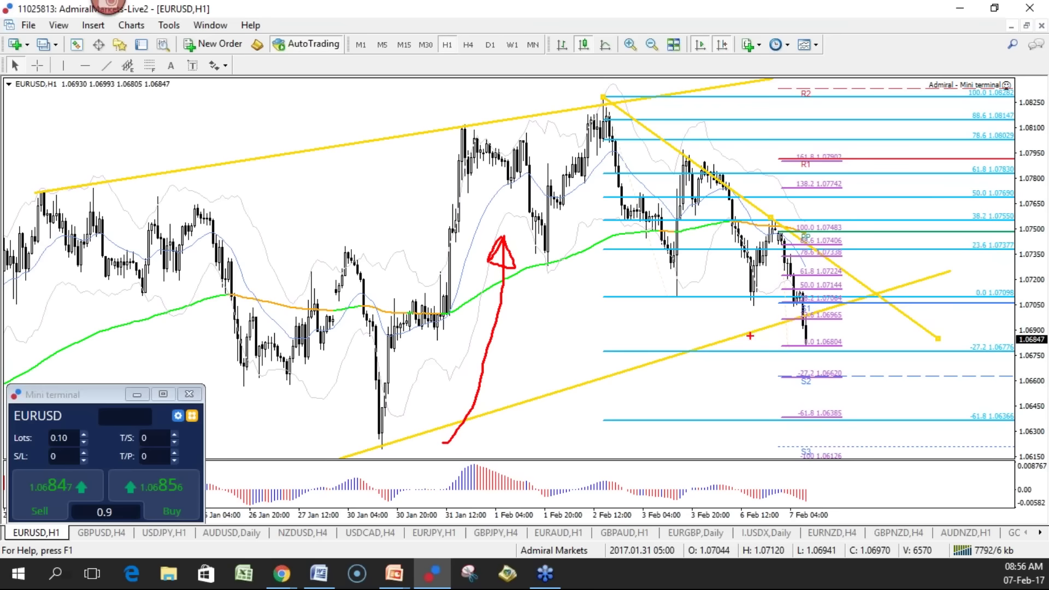
key(Escape)
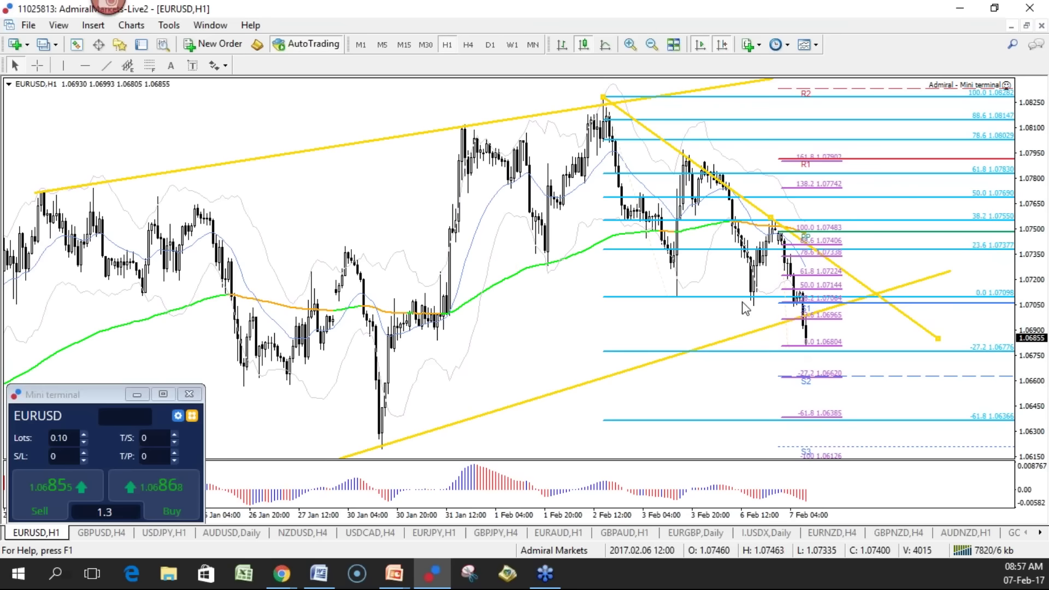
click(907, 323)
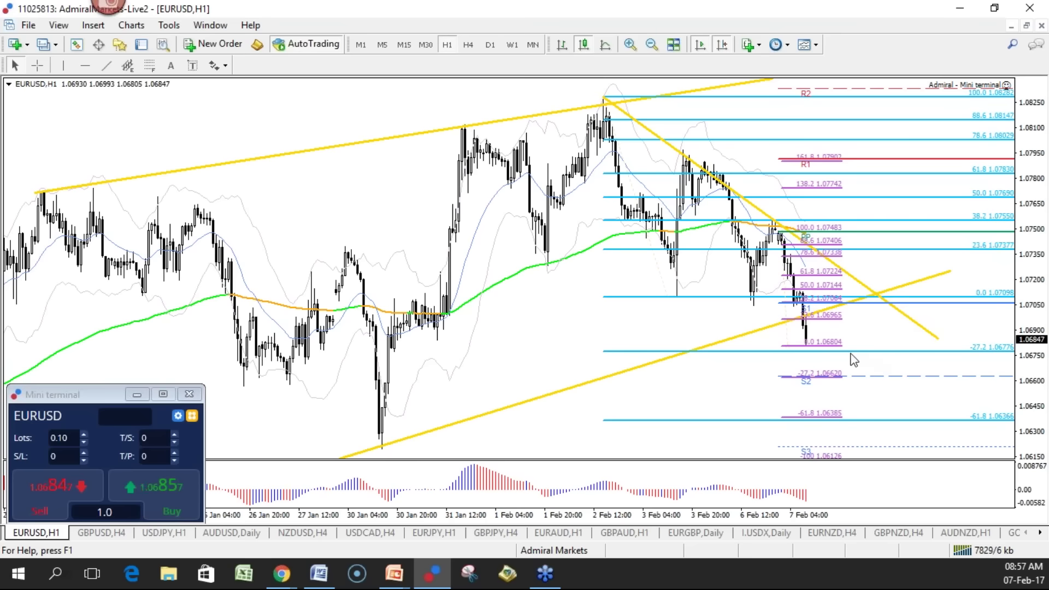
On H4, circle the December spike high and two January lows in blue, sketch a red breakdown arrow towards the -200.0 level, and clear everything
click(470, 48)
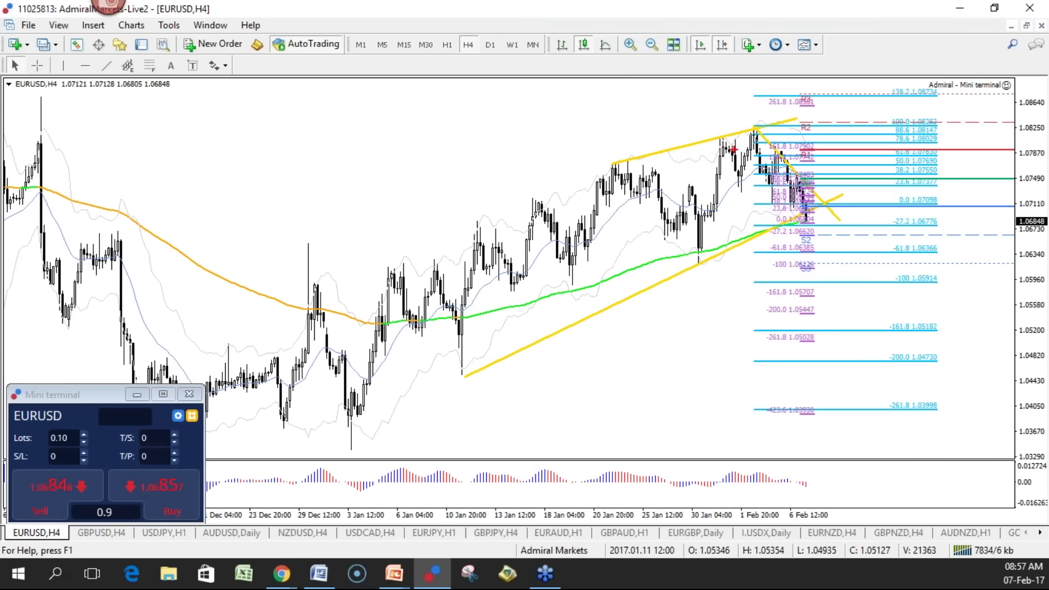
drag(33, 90, 39, 92)
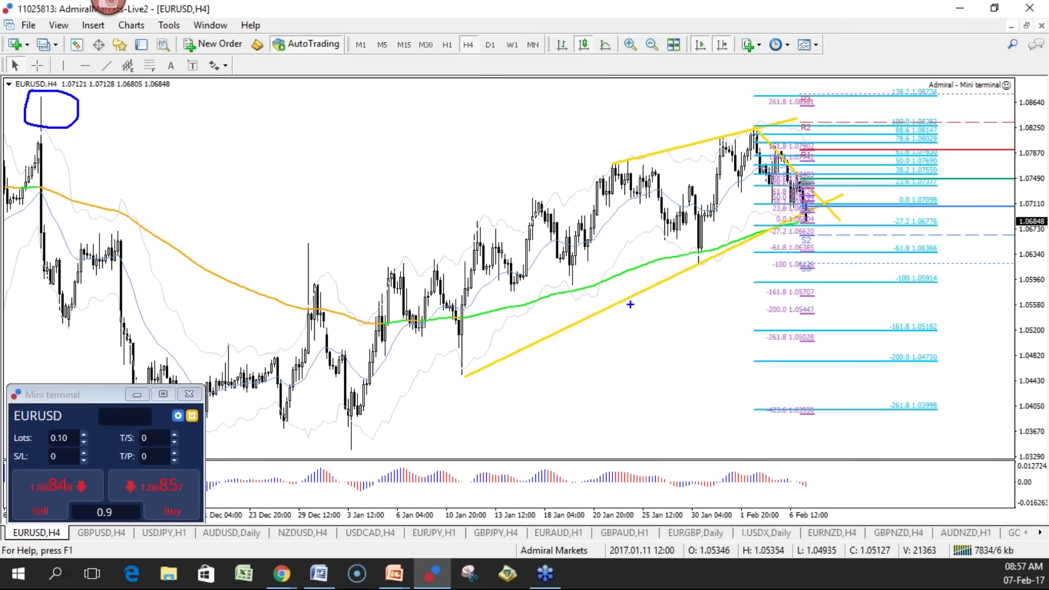
key(r)
mouse_move(790, 229)
mouse_down()
mouse_move(814, 212)
mouse_move(792, 232)
mouse_move(842, 342)
mouse_move(828, 343)
mouse_up()
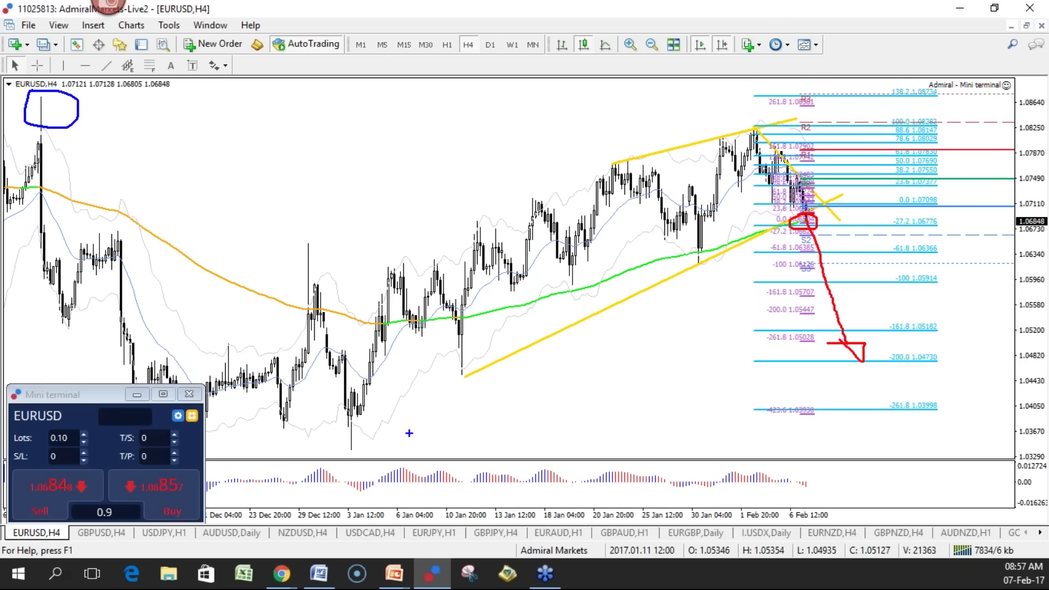
mouse_move(465, 363)
mouse_down()
mouse_move(492, 366)
mouse_move(464, 365)
mouse_up()
drag(350, 422, 342, 423)
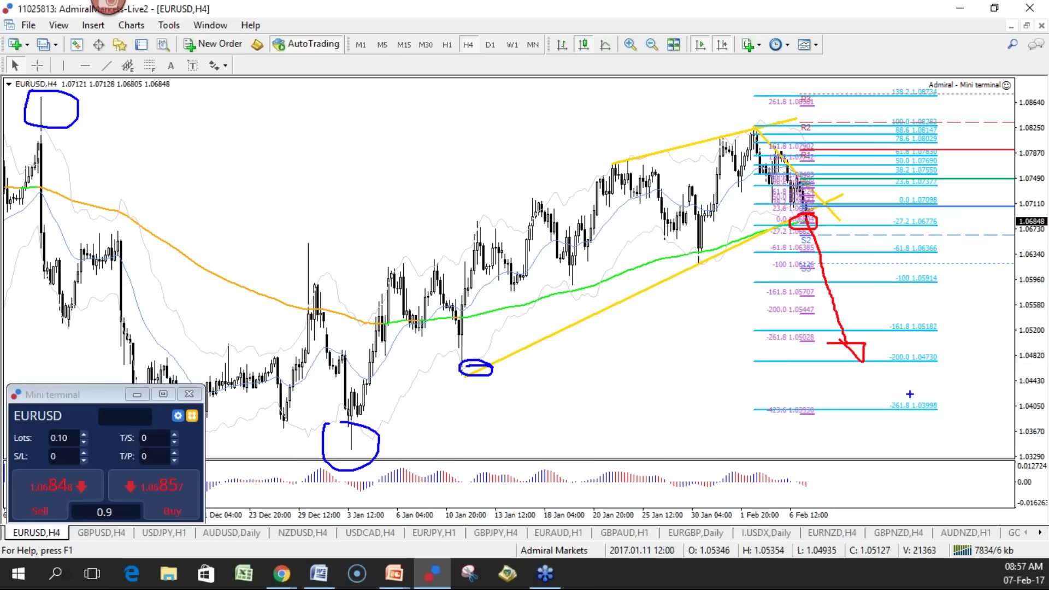
key(Escape)
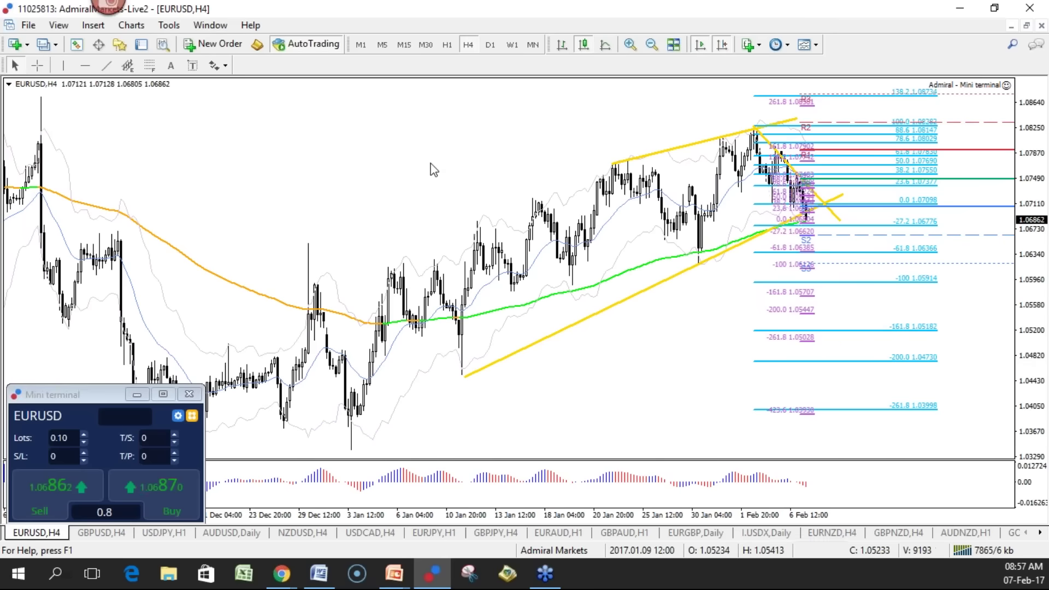
Compare the EURUSD chart on the H1 and M15 timeframes, ending on H1
click(447, 44)
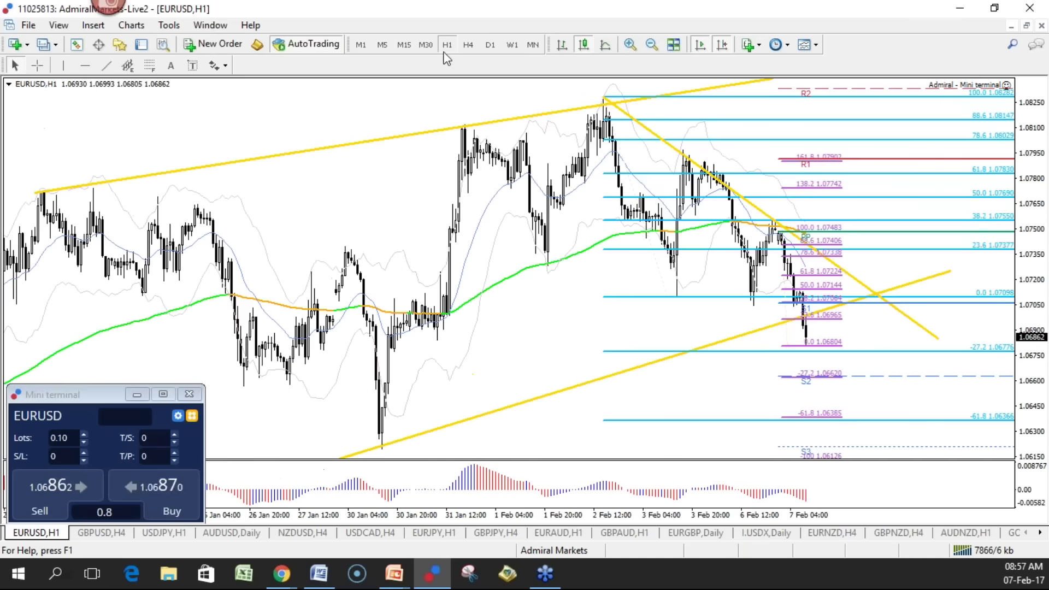
click(404, 44)
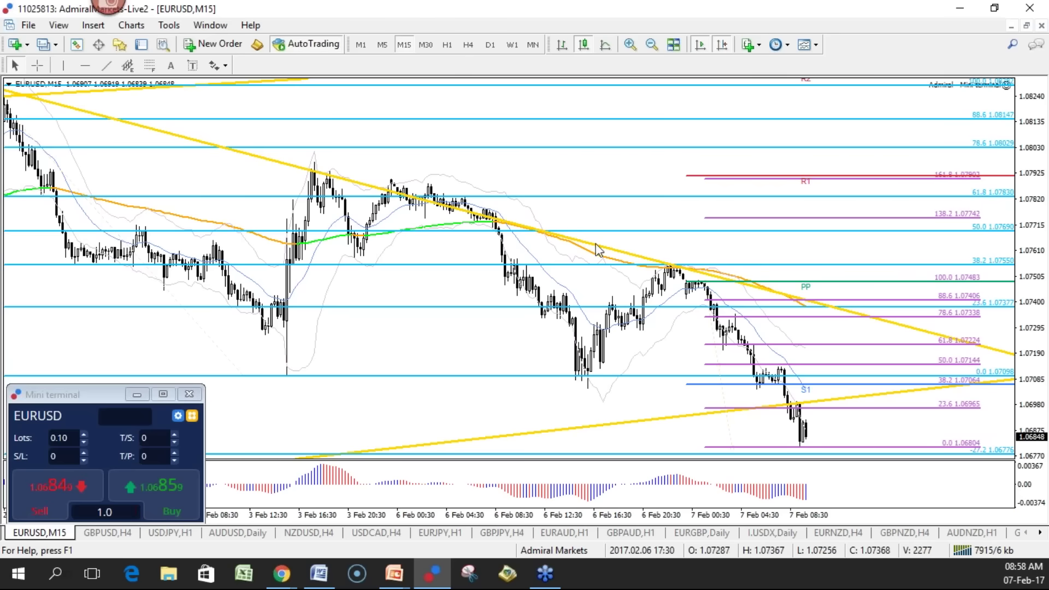
click(447, 44)
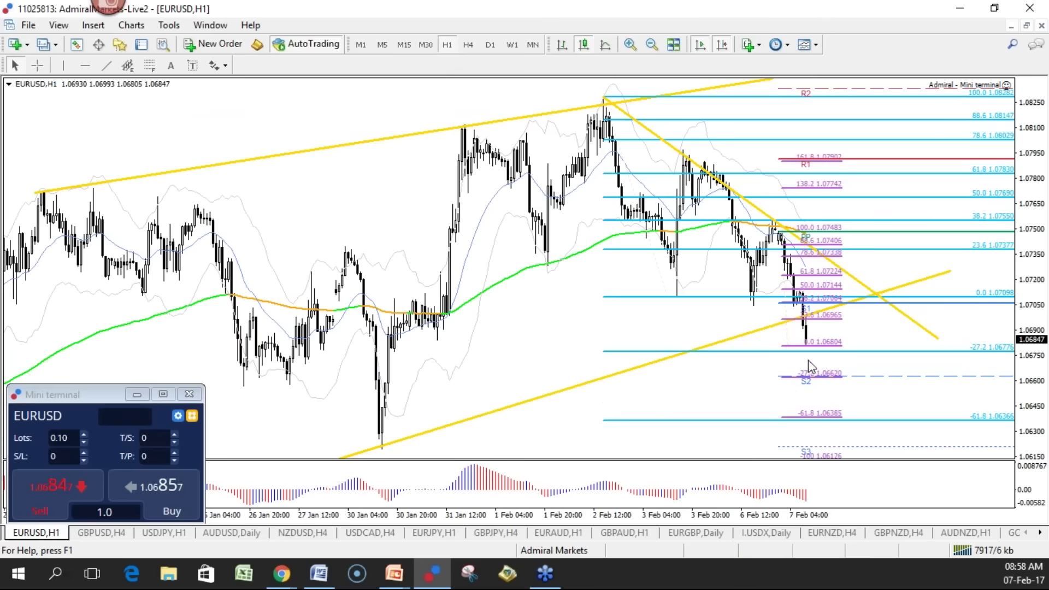
Sketch a blue line at the latest H1 low with a red breakdown arrow towards the -61.8 level, and clear the sketches
mouse_move(774, 347)
mouse_down()
mouse_move(843, 349)
mouse_move(815, 399)
mouse_move(789, 399)
mouse_up()
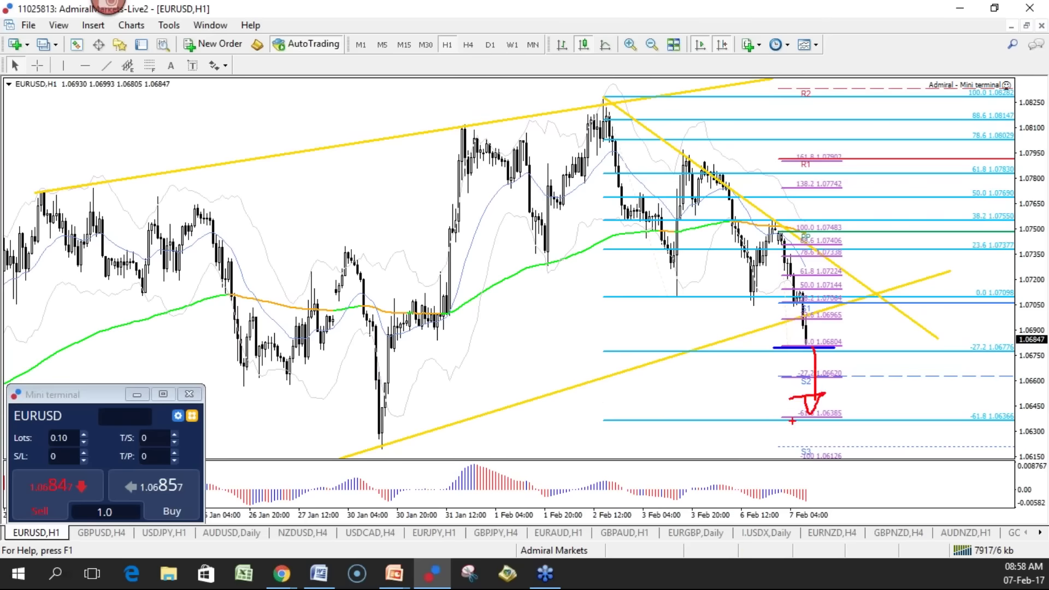
drag(812, 332, 855, 344)
key(Escape)
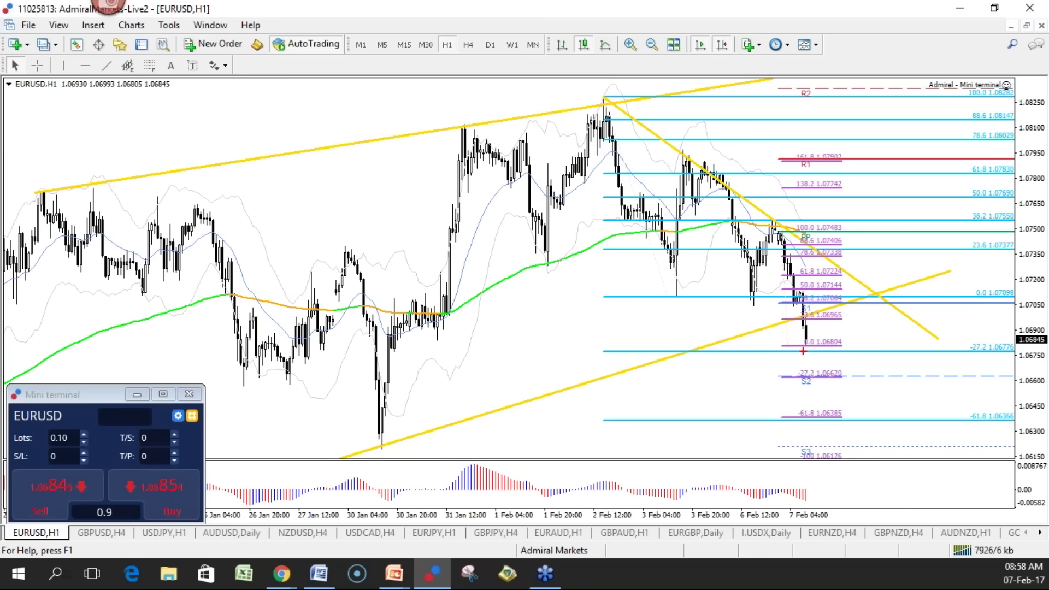
Mark levels above and below the latest H1 price, including -61.8 in blue, and sketch a blue pullback path up to the trendline crossing
drag(791, 360, 830, 361)
drag(793, 211, 805, 203)
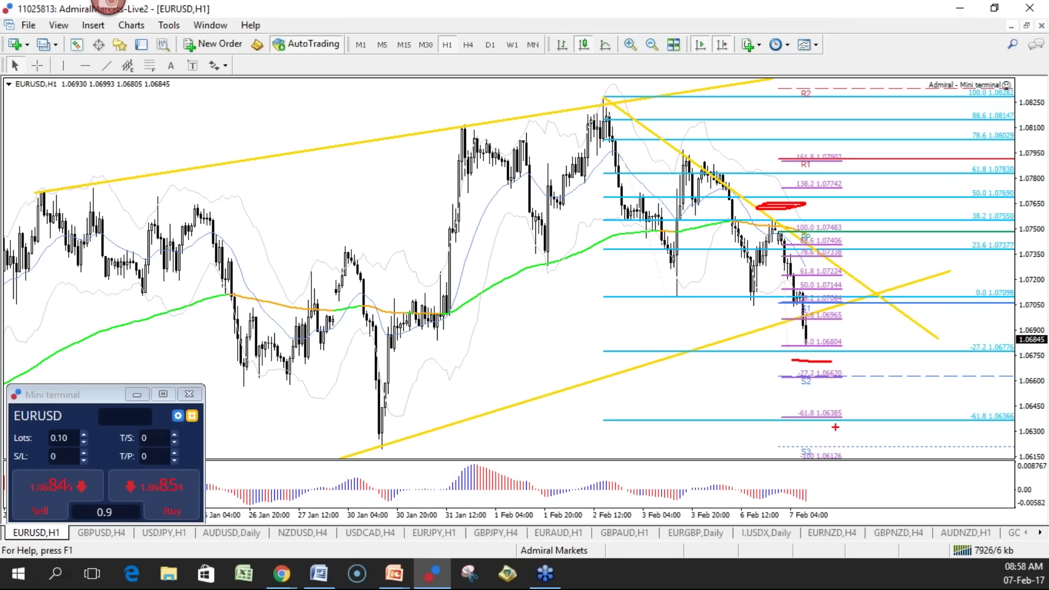
drag(800, 414, 789, 418)
mouse_move(809, 333)
mouse_down()
mouse_move(814, 351)
mouse_move(840, 338)
mouse_up()
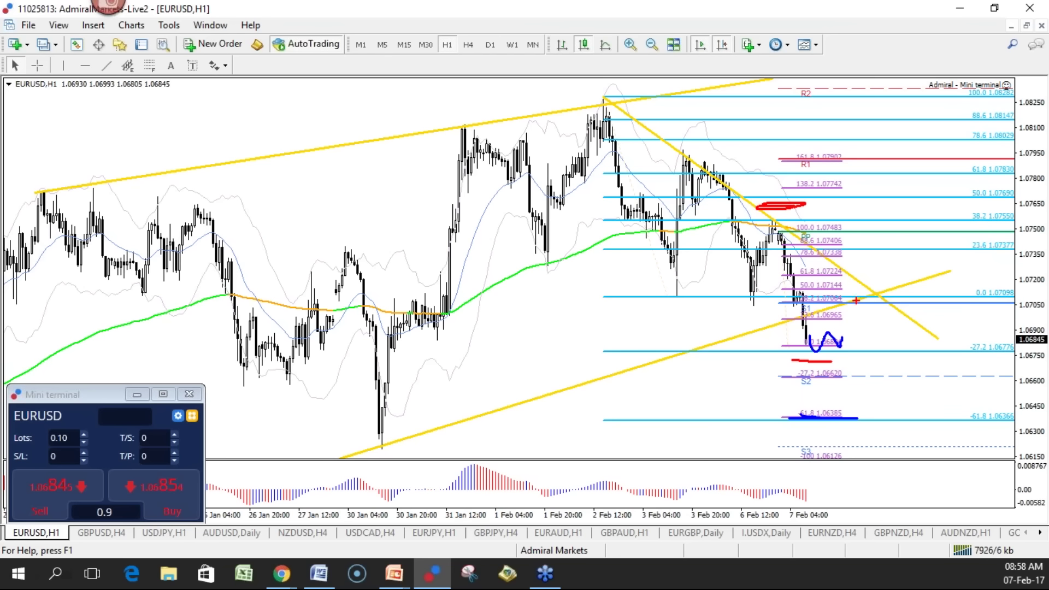
mouse_move(855, 294)
mouse_down()
mouse_move(823, 294)
mouse_move(869, 294)
mouse_up()
mouse_move(809, 353)
mouse_down()
mouse_move(821, 330)
mouse_move(877, 318)
mouse_move(875, 306)
mouse_move(894, 340)
mouse_up()
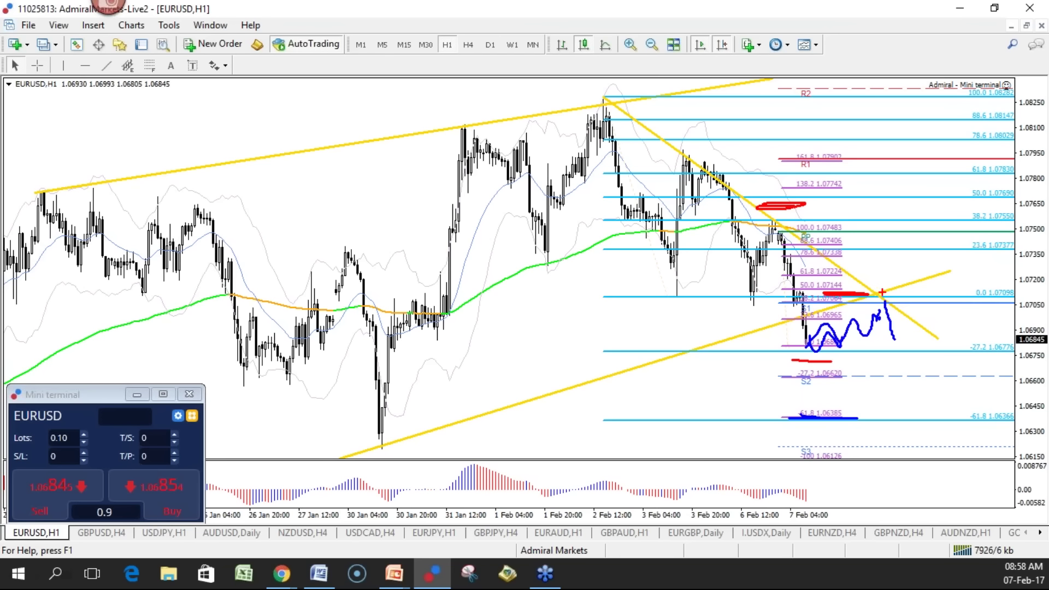
Outline the reversal area at the trendline crossing in red and the drop towards the -61.8 level in blue, and clear all sketches
mouse_move(881, 289)
mouse_down()
mouse_move(859, 292)
mouse_move(888, 292)
mouse_up()
drag(897, 320, 882, 319)
drag(918, 418, 897, 405)
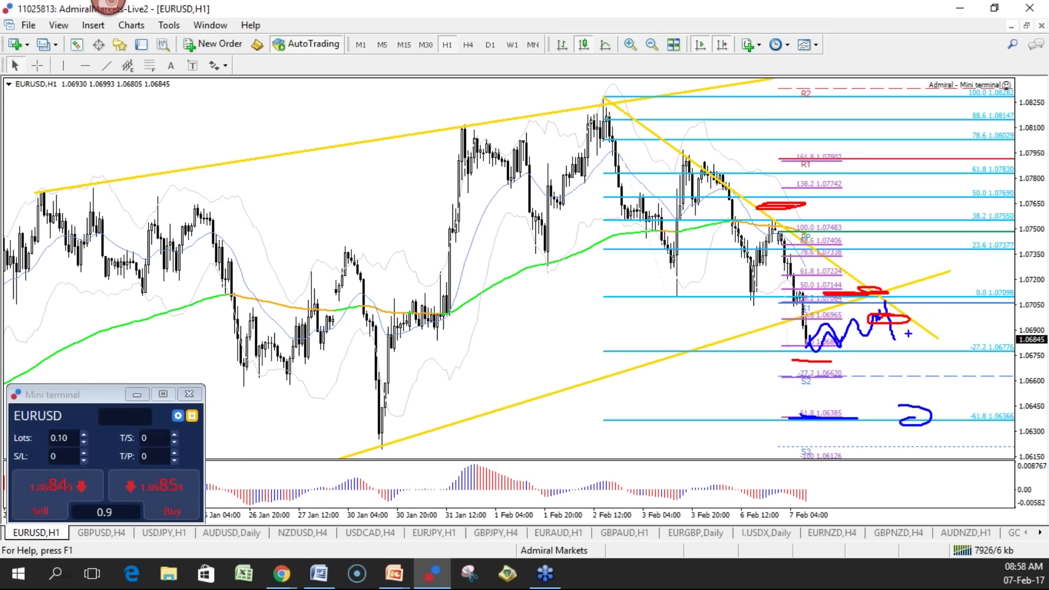
mouse_move(941, 303)
mouse_down()
mouse_move(918, 315)
mouse_move(934, 307)
mouse_move(938, 418)
mouse_move(963, 355)
mouse_move(933, 326)
mouse_up()
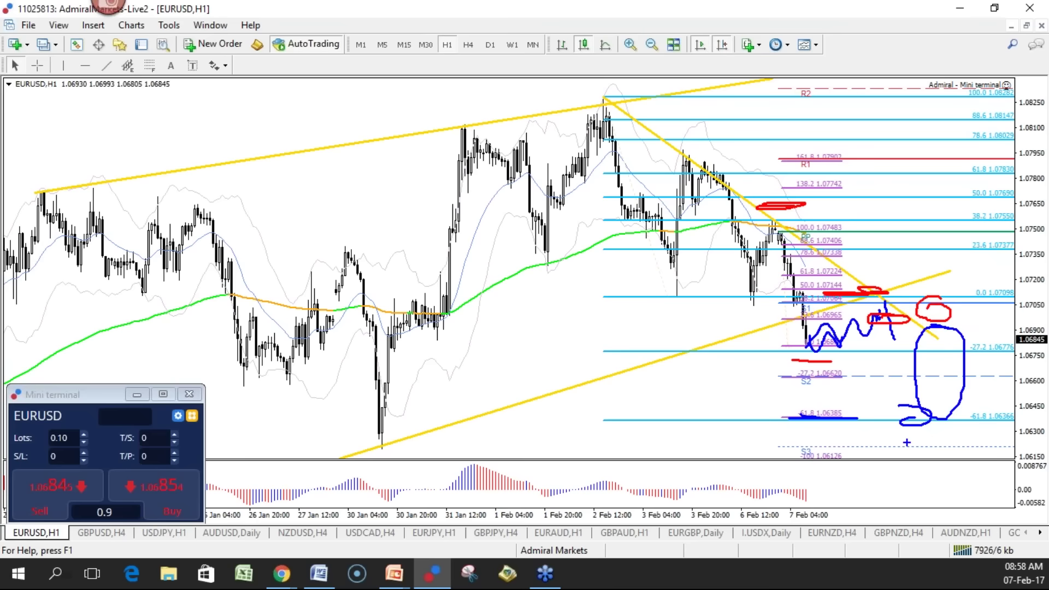
key(Escape)
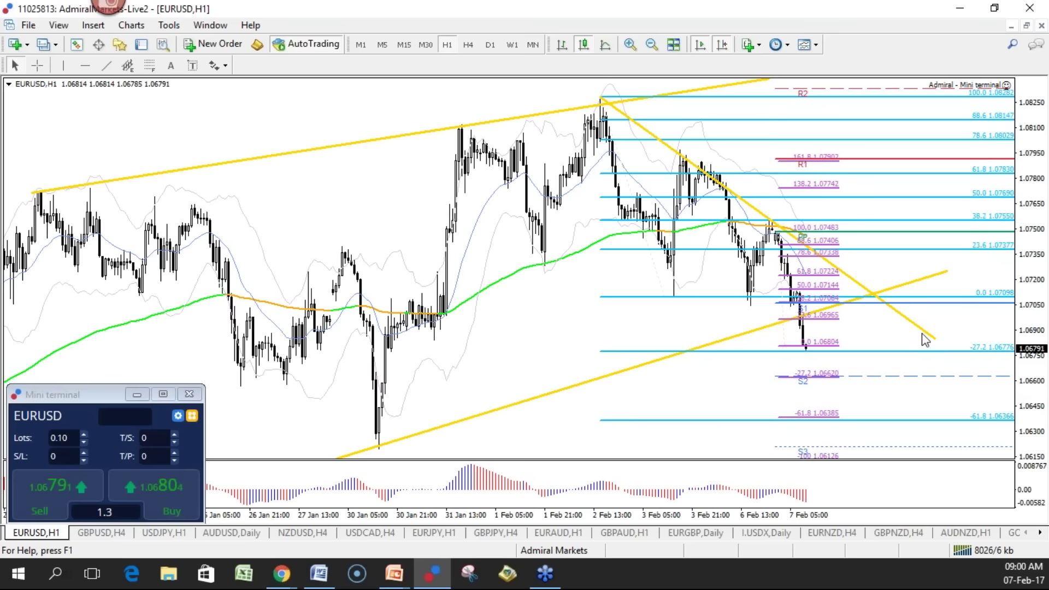
Circle the 61.8 level and swing points in red, box -27.2 in blue, sketch a blue bounce and red breakdown arrow, and clear everything
mouse_move(1009, 163)
mouse_down()
mouse_move(1004, 154)
mouse_move(1015, 182)
mouse_move(962, 131)
mouse_move(1047, 195)
mouse_move(1038, 164)
mouse_move(1027, 180)
mouse_move(1041, 189)
mouse_up()
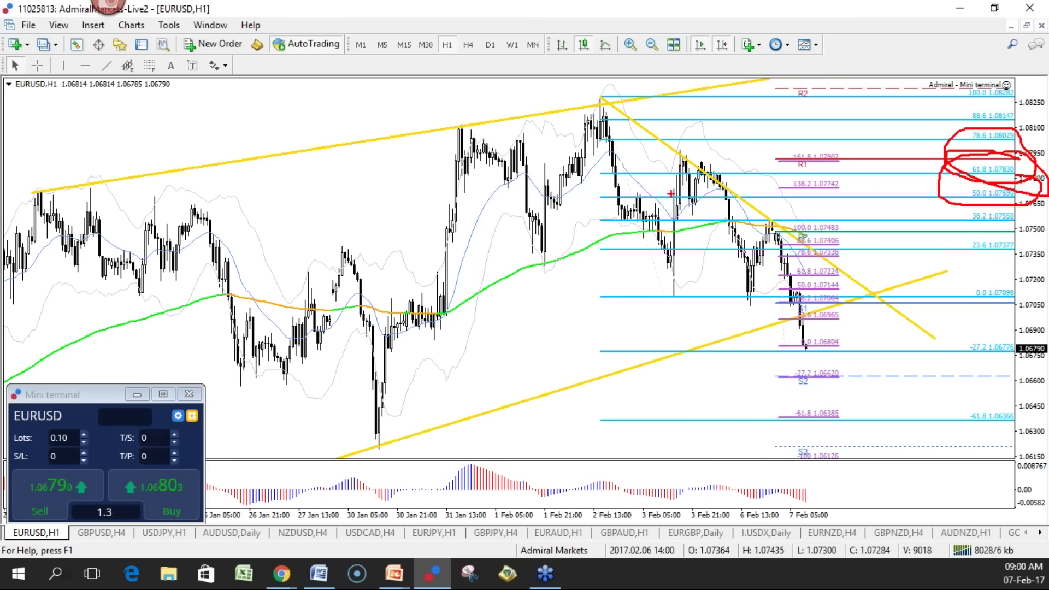
mouse_move(601, 89)
mouse_down()
mouse_move(598, 101)
mouse_move(611, 100)
mouse_up()
drag(663, 296, 678, 298)
mouse_move(968, 339)
mouse_down()
mouse_move(1025, 354)
mouse_move(968, 340)
mouse_up()
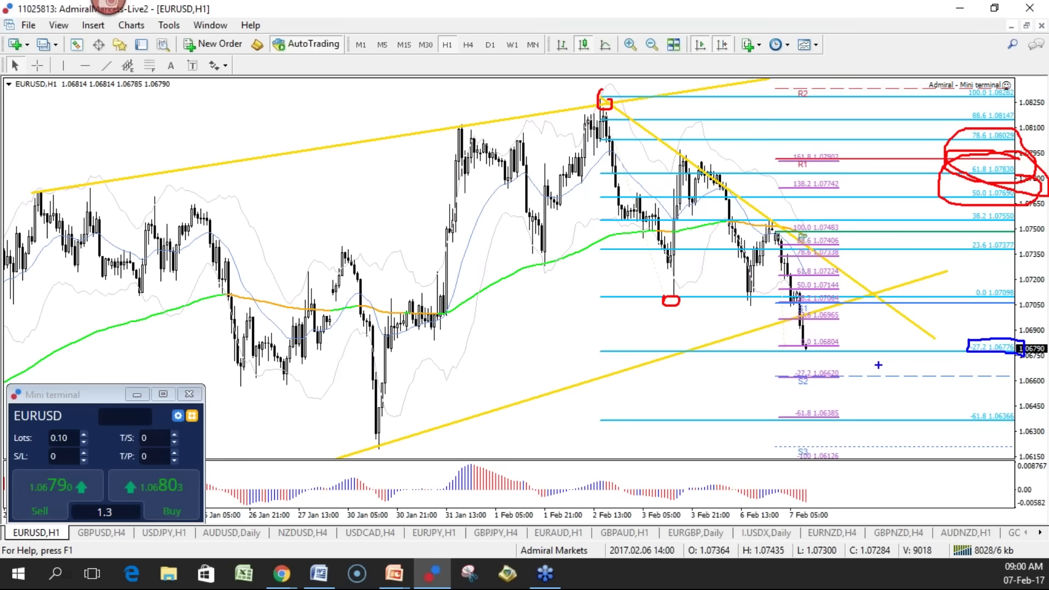
mouse_move(822, 352)
mouse_down()
mouse_move(842, 321)
mouse_move(828, 385)
mouse_move(841, 423)
mouse_up()
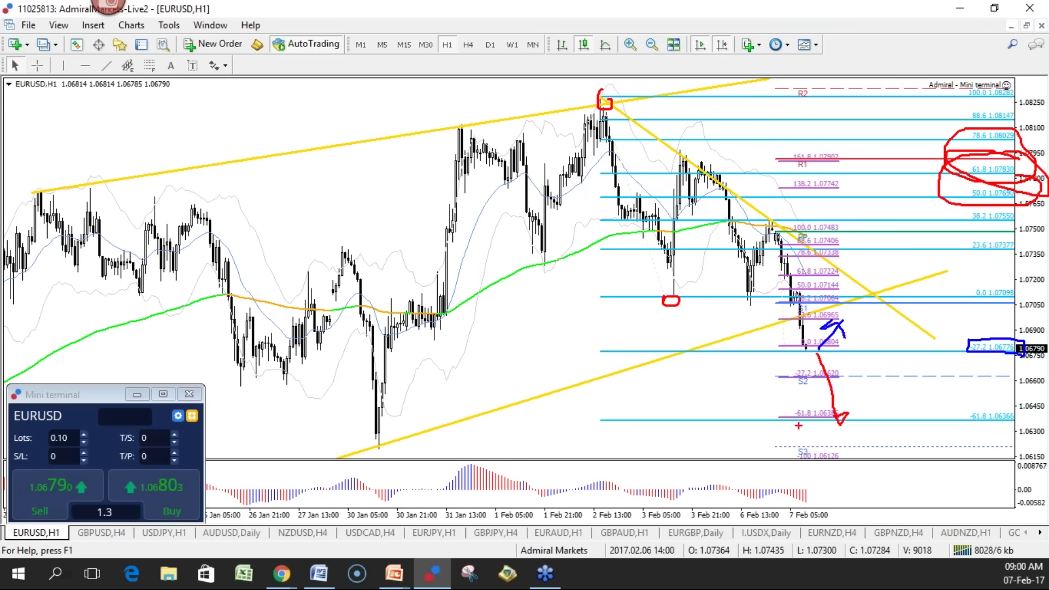
key(Escape)
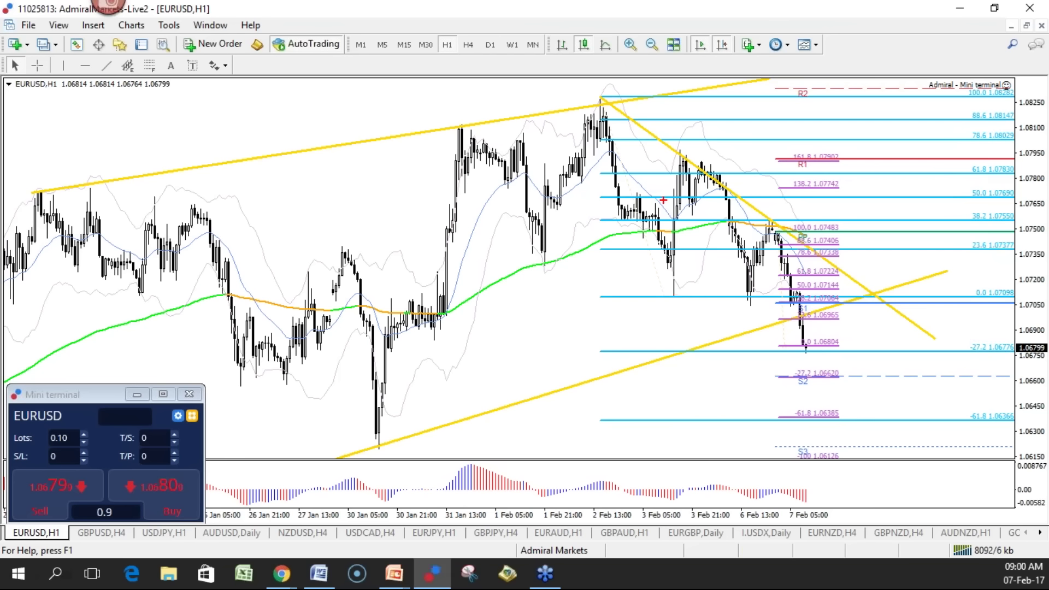
Outline the resistance zone around the 61.8 level in red, and sketch a blue rising line with a red downward arrow beneath it
mouse_move(669, 195)
mouse_down()
mouse_move(679, 206)
mouse_move(697, 170)
mouse_up()
key(Escape)
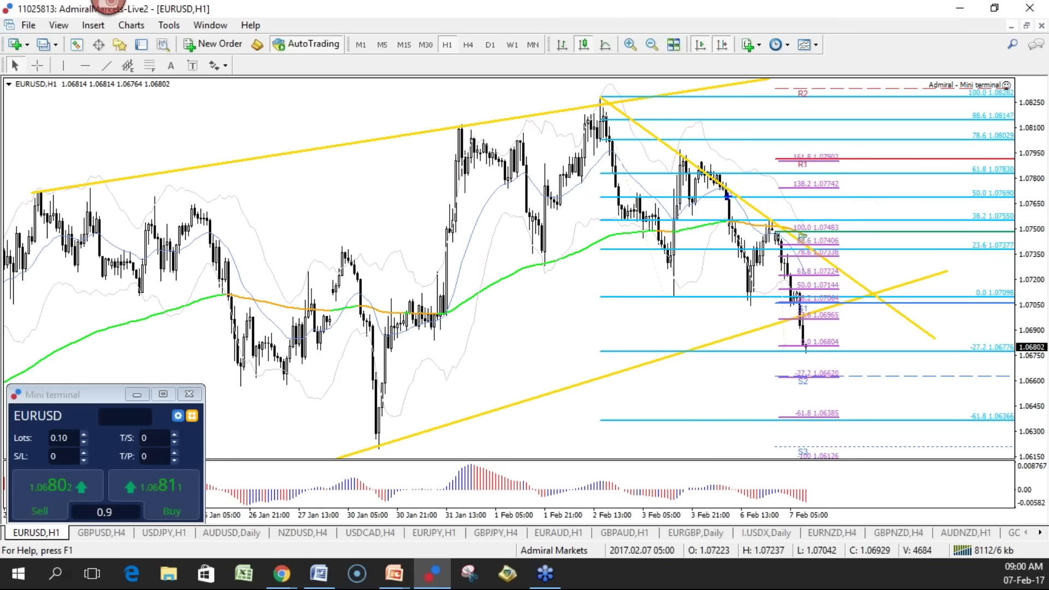
mouse_move(668, 166)
mouse_down()
mouse_move(993, 160)
mouse_move(929, 179)
mouse_move(657, 175)
mouse_up()
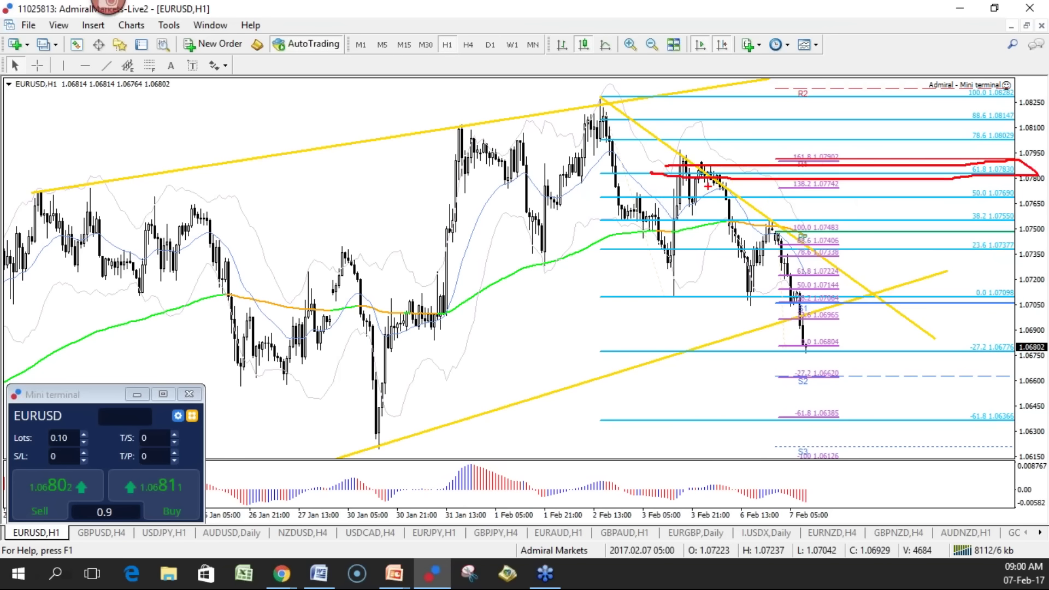
drag(730, 175, 667, 226)
mouse_move(714, 198)
mouse_down()
mouse_move(721, 253)
mouse_move(729, 240)
mouse_up()
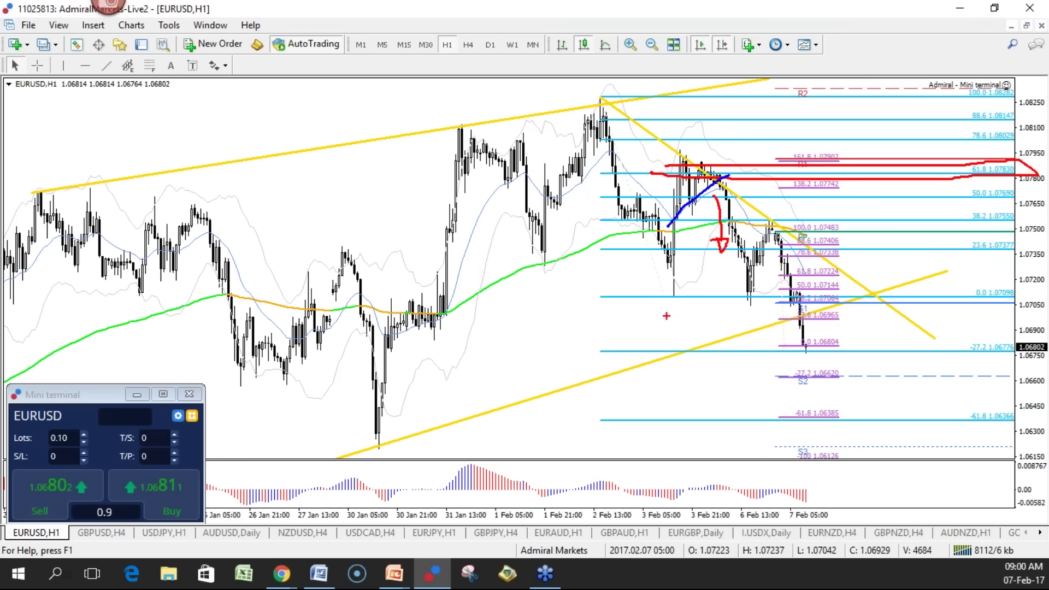
Label the pattern B, P and C in red, sketch a breakdown arrow below the latest low towards the -61.8 level, and clear everything
mouse_move(617, 289)
mouse_down()
mouse_move(613, 325)
mouse_move(636, 323)
mouse_move(612, 325)
mouse_up()
drag(645, 207, 533, 285)
drag(711, 100, 694, 133)
mouse_move(693, 102)
mouse_down()
mouse_move(737, 109)
mouse_move(710, 114)
mouse_up()
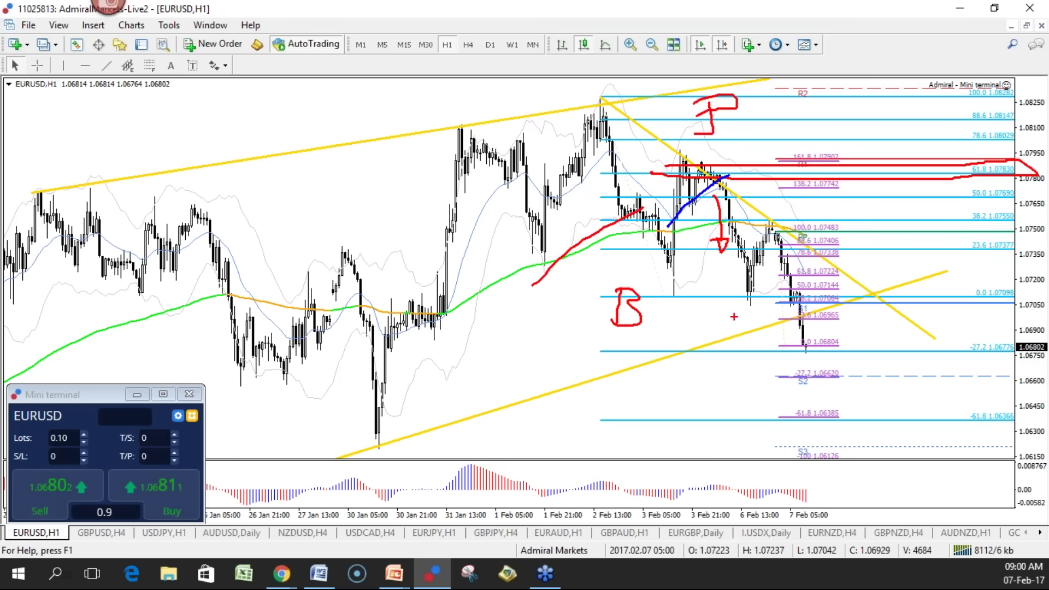
drag(772, 357, 772, 391)
mouse_move(785, 354)
mouse_down()
mouse_move(853, 356)
mouse_move(826, 404)
mouse_move(852, 397)
mouse_move(826, 404)
mouse_up()
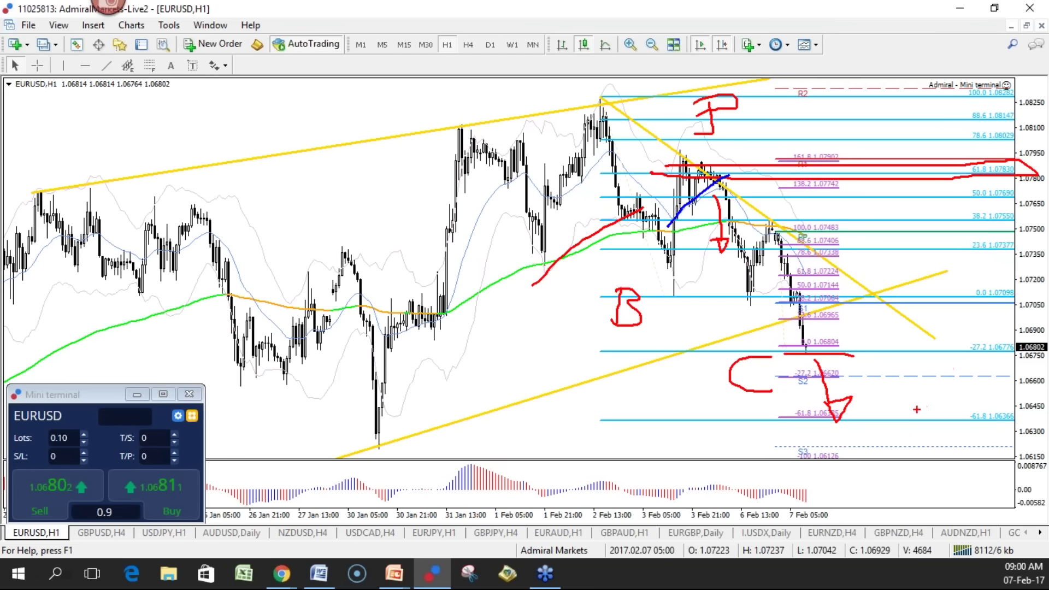
key(e)
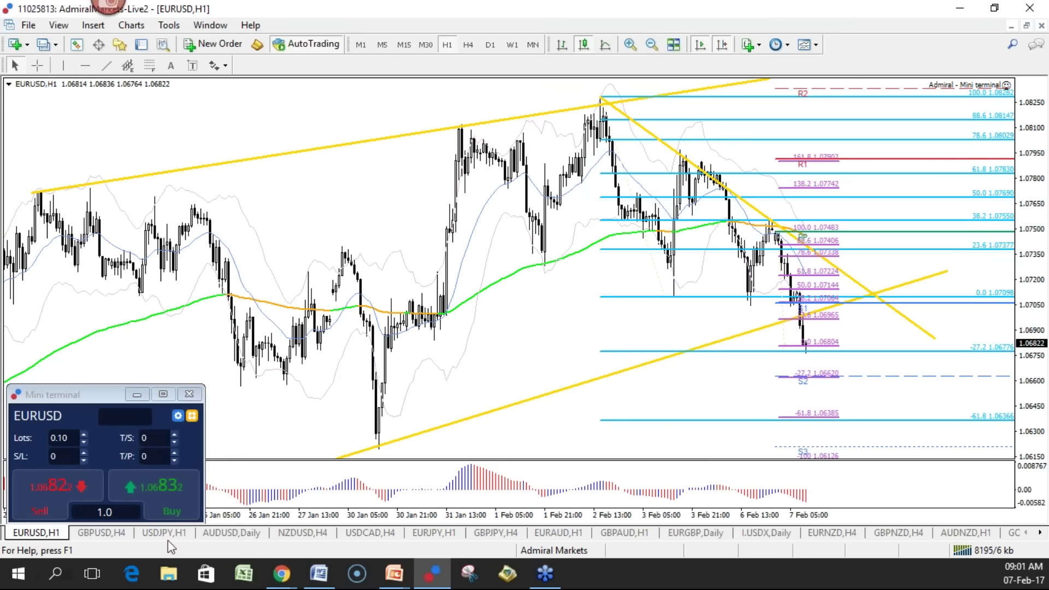
Check the GBPUSD H4 chart, and return to the EURUSD chart on an enlarged M15 view
click(113, 531)
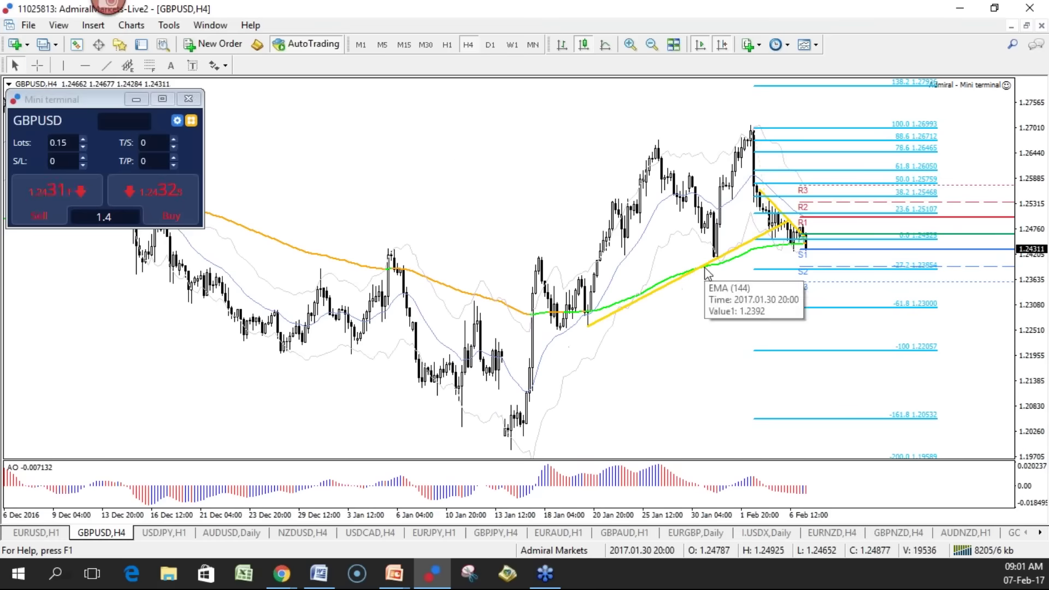
click(49, 533)
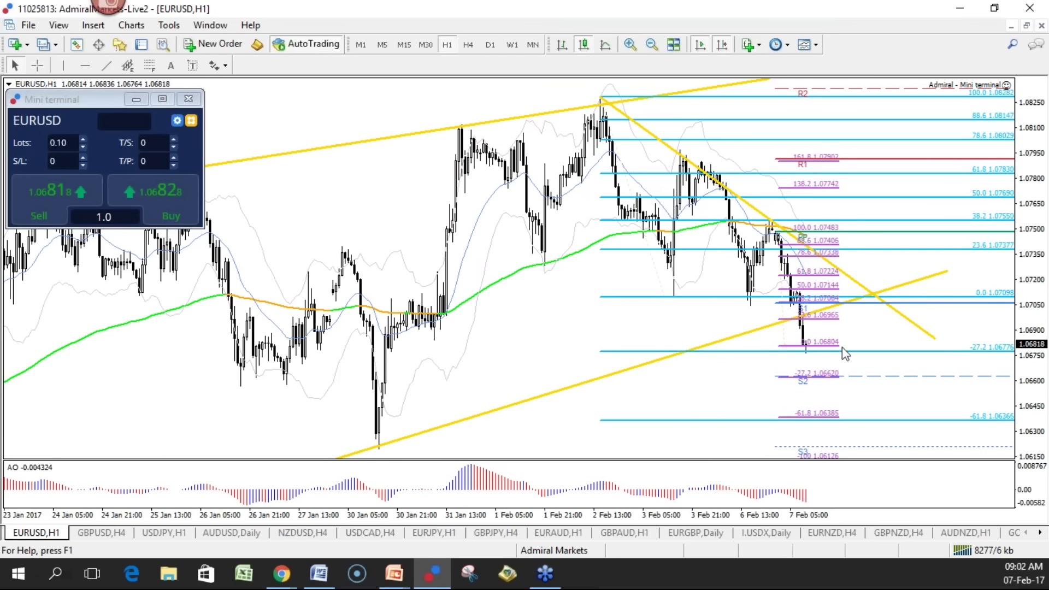
click(404, 47)
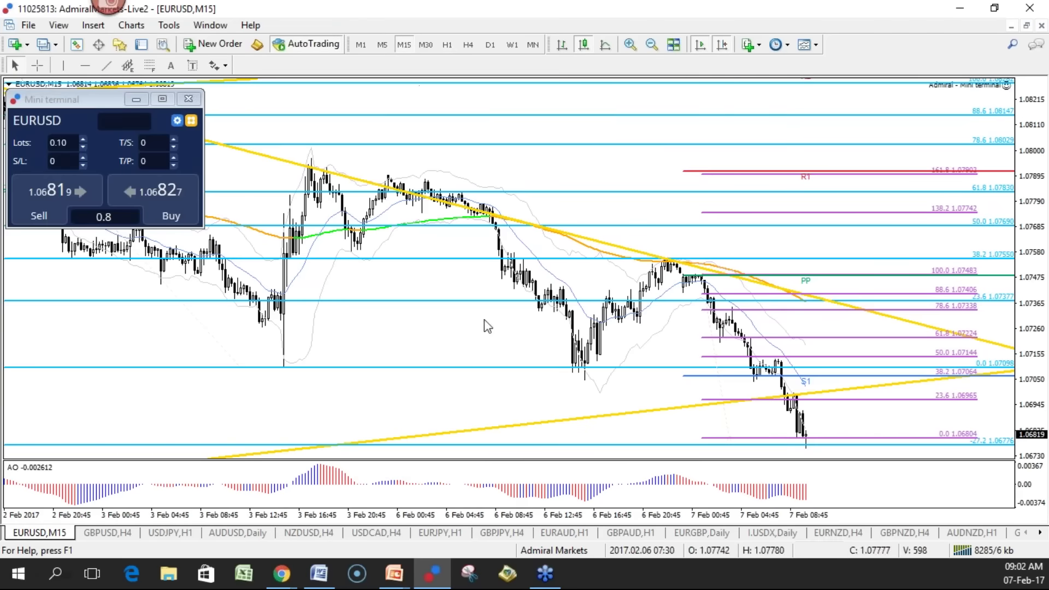
drag(689, 516, 700, 517)
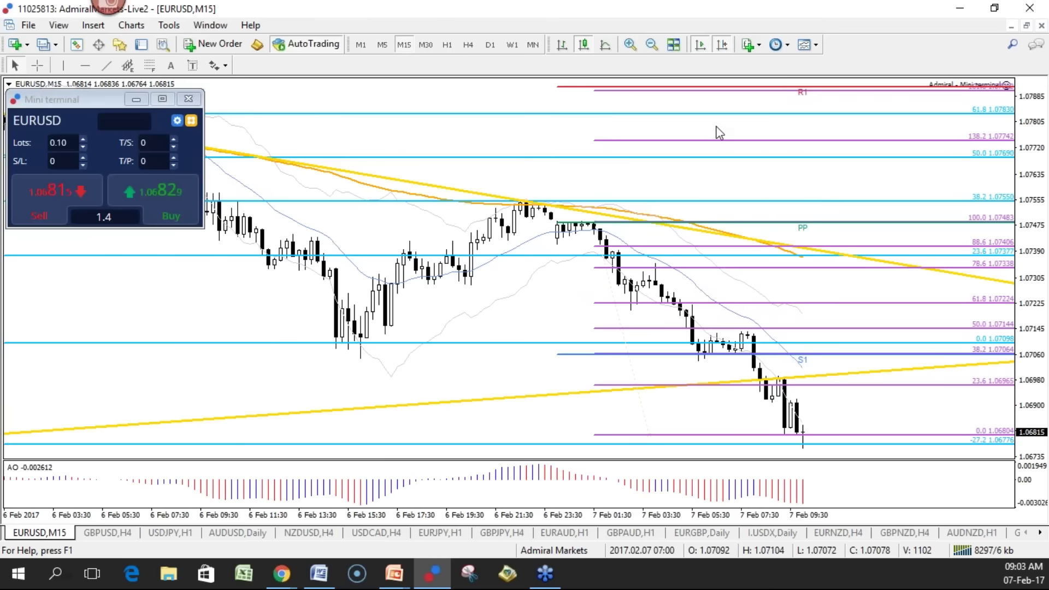
Add vertical lines on the M15 chart at 01:45, 04:30 and 08:00 on 7 February 2017
click(37, 65)
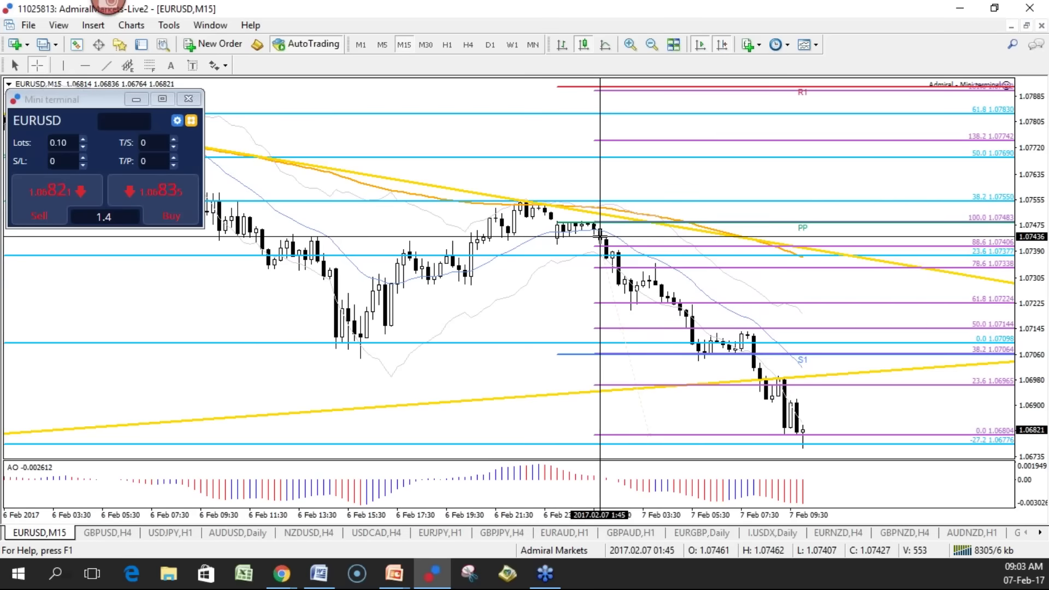
click(61, 65)
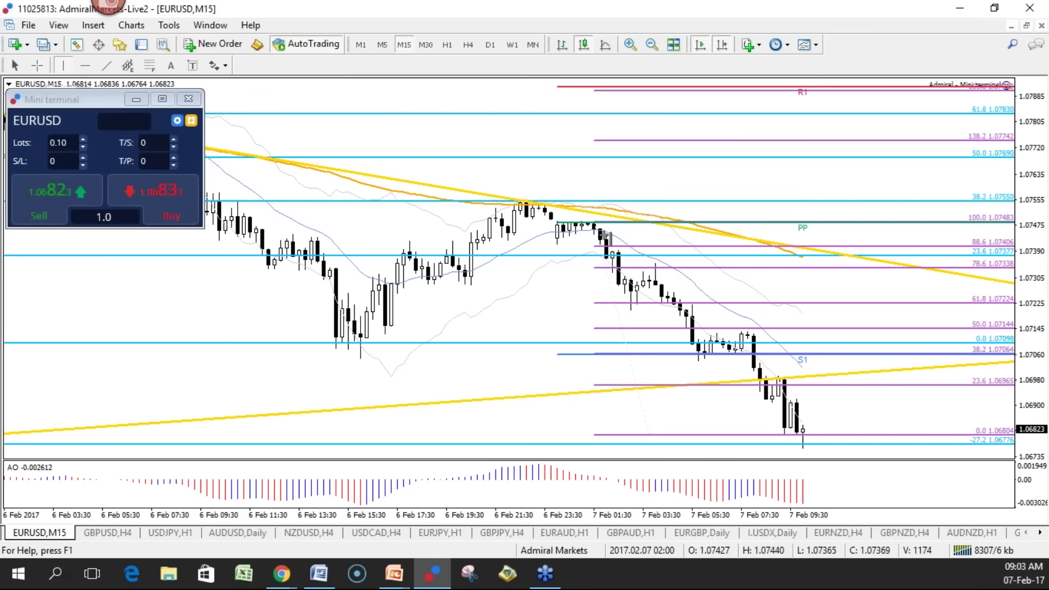
click(600, 238)
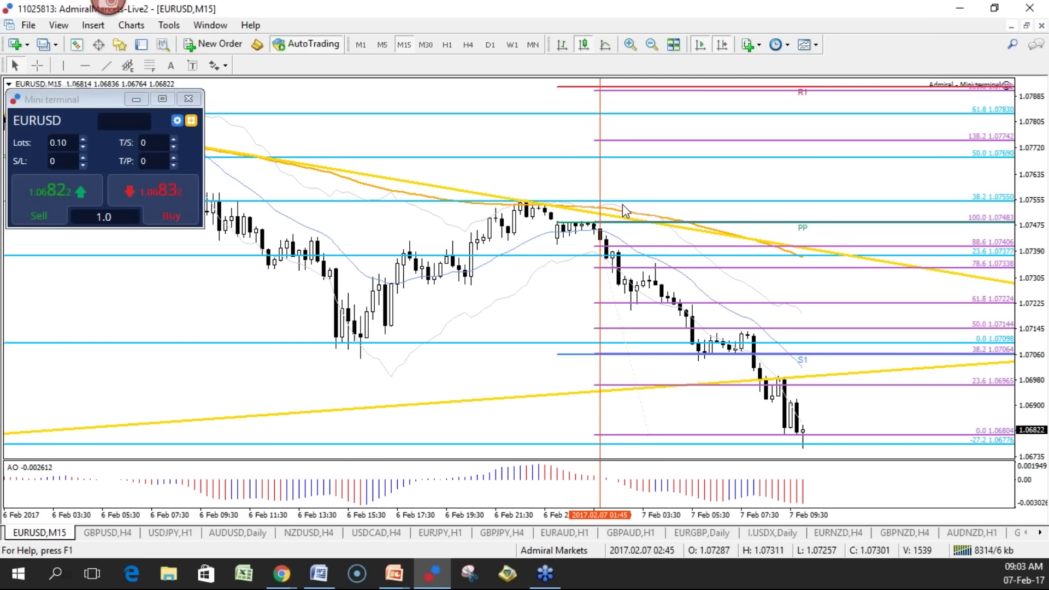
click(63, 65)
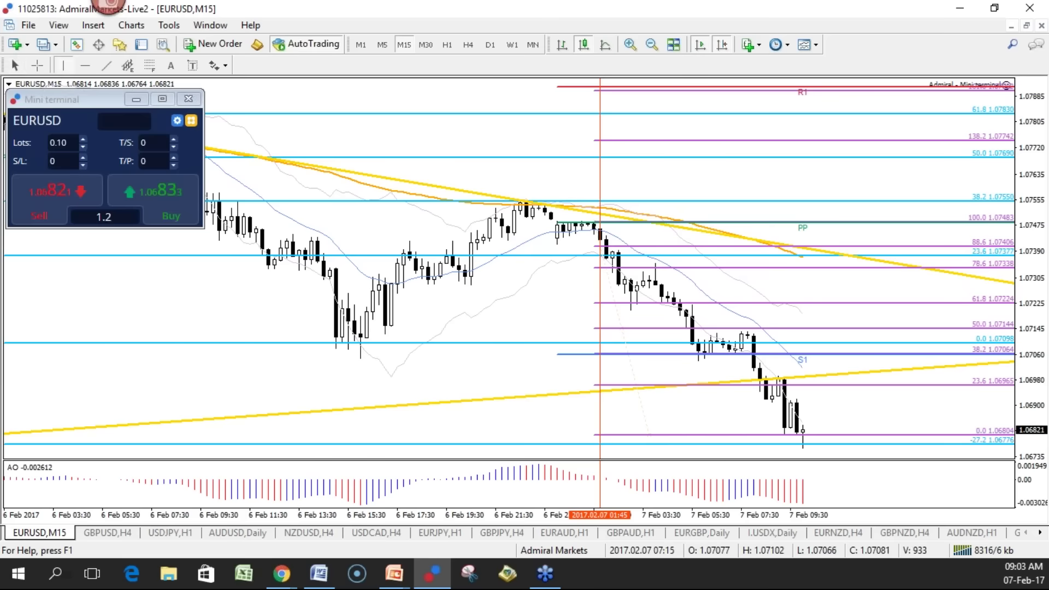
click(670, 282)
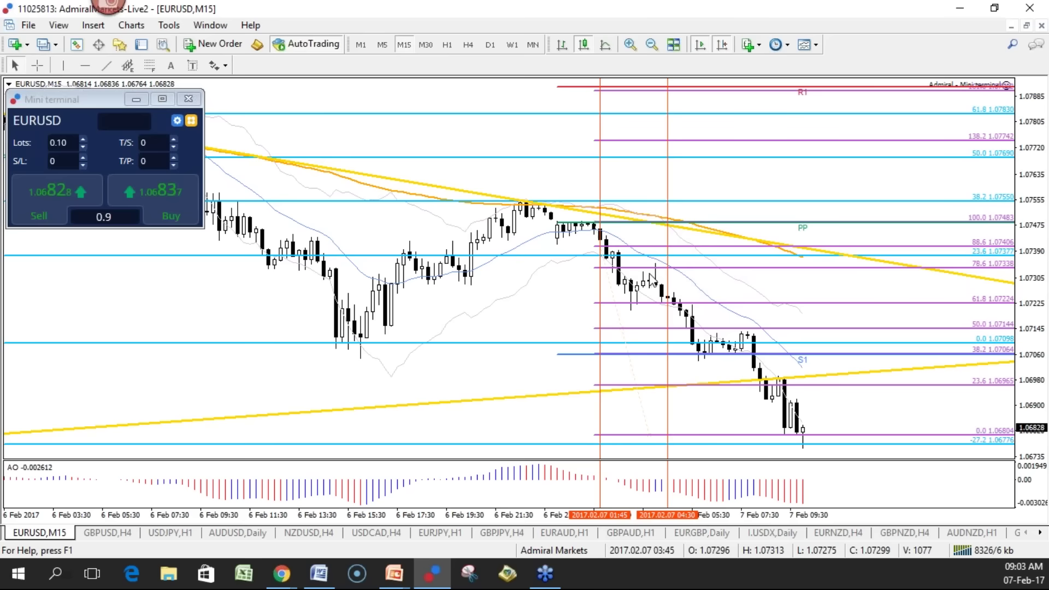
click(63, 65)
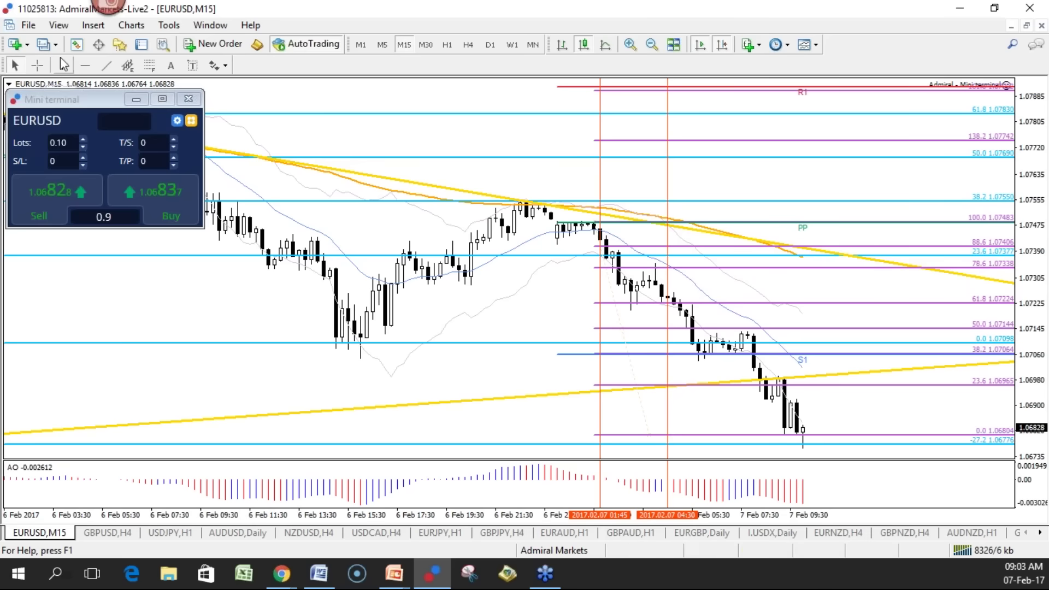
click(754, 330)
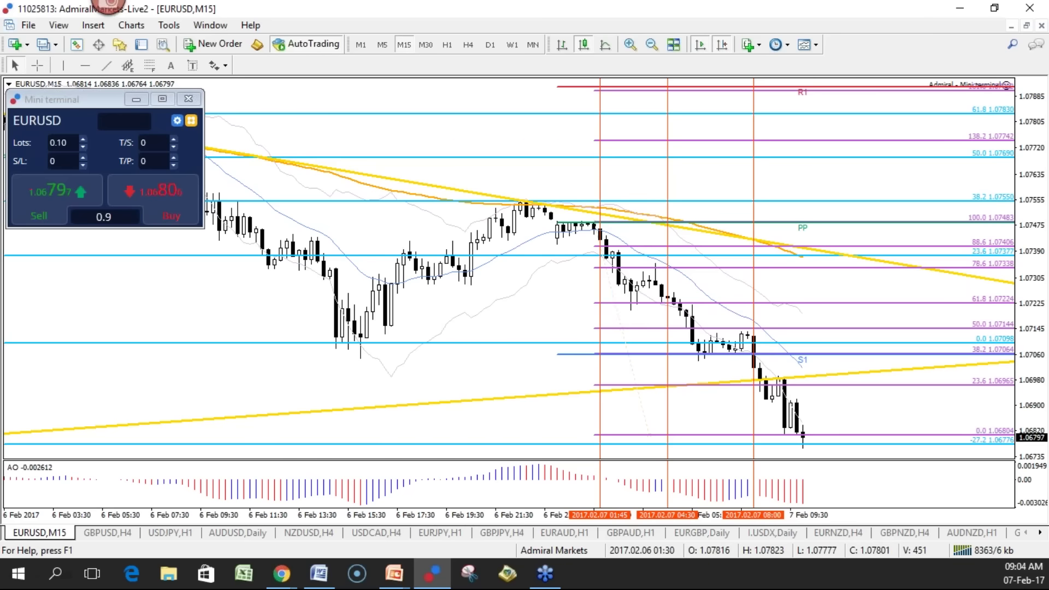
Add two more vertical lines on the M15 chart at 18:45 and 20:00 on 6 February 2017
click(409, 333)
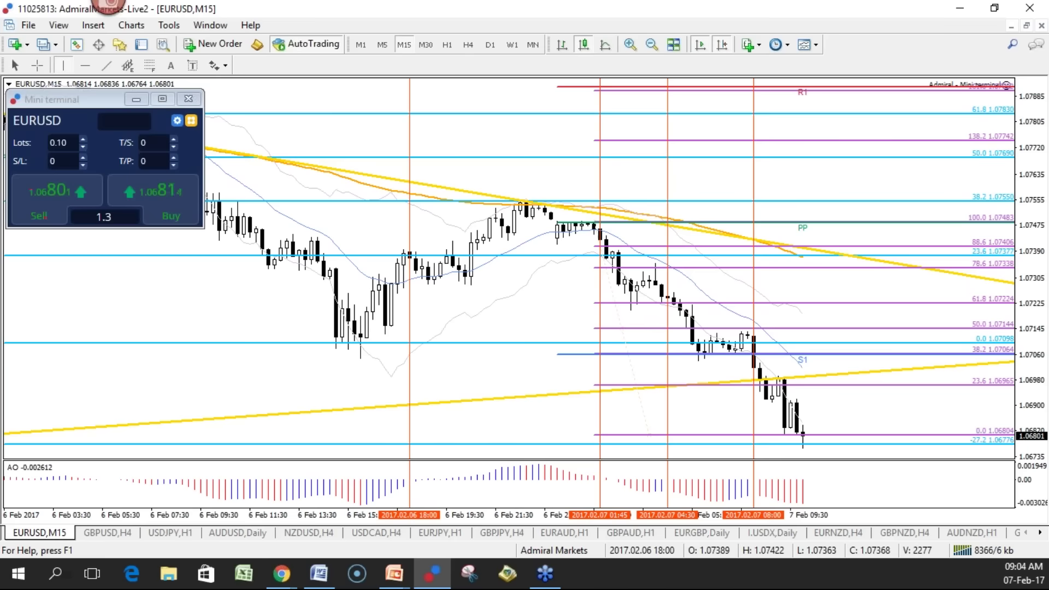
mouse_move(410, 333)
mouse_down()
mouse_move(445, 334)
mouse_move(429, 327)
mouse_up()
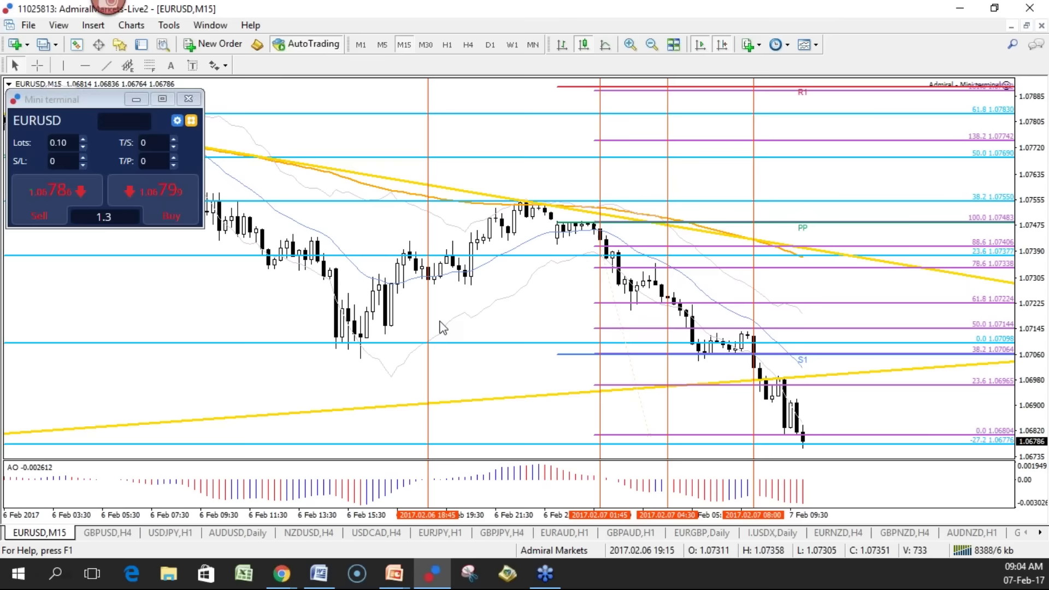
click(63, 66)
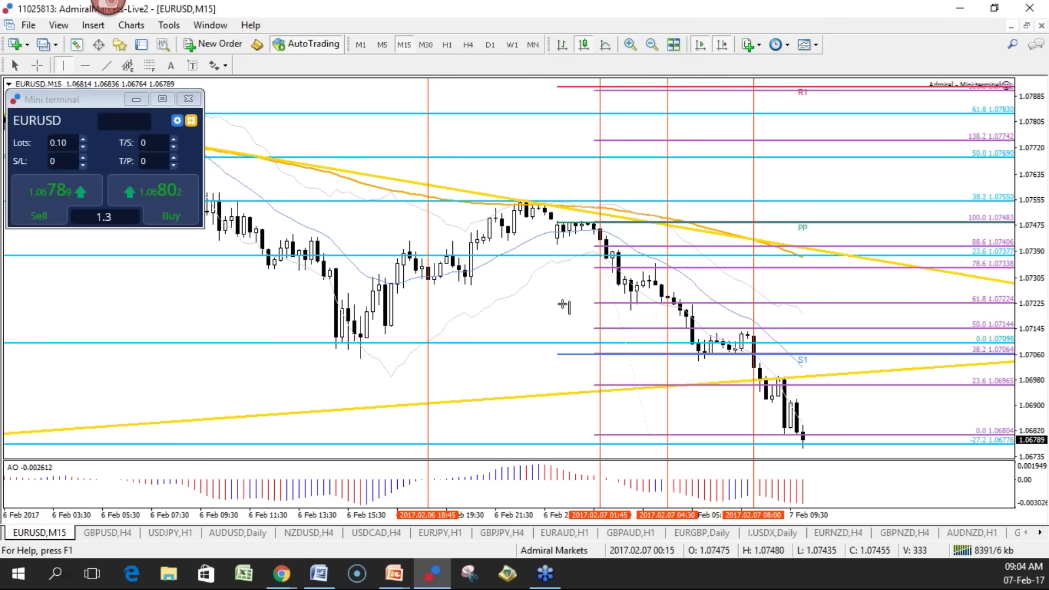
click(463, 267)
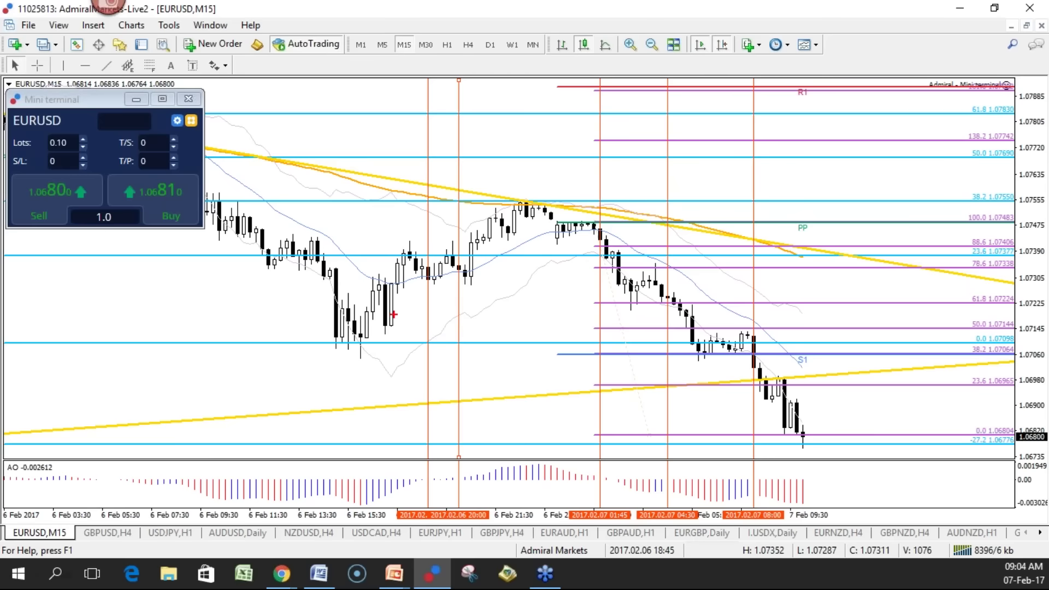
Sketch the failed downward turns of the 6 February rally in red, clear the sketch, and get the Mini terminal off the chart
mouse_move(358, 322)
mouse_down()
mouse_move(410, 257)
mouse_move(431, 300)
mouse_move(448, 269)
mouse_up()
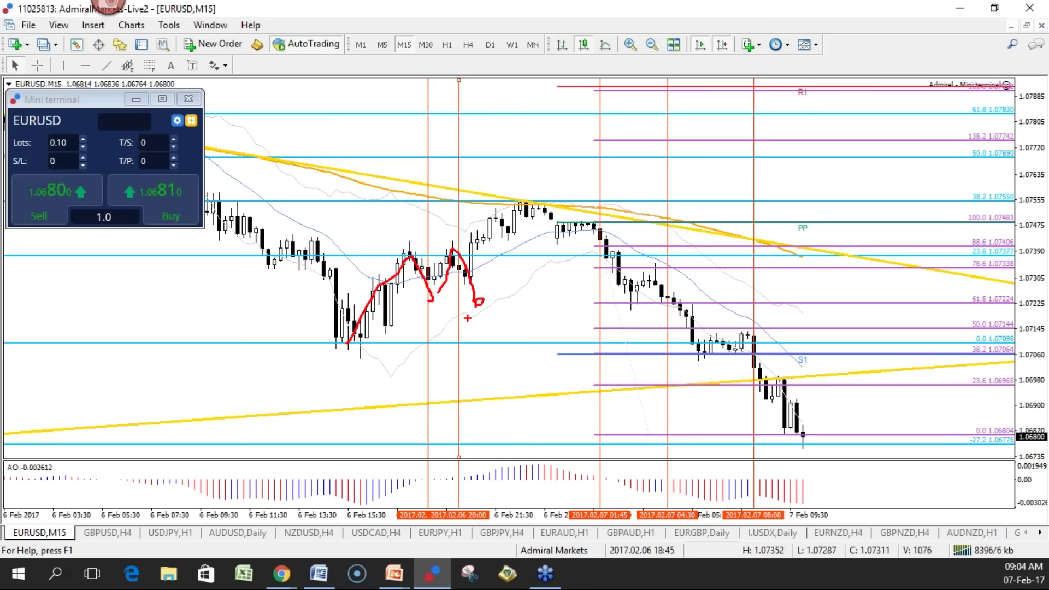
key(e)
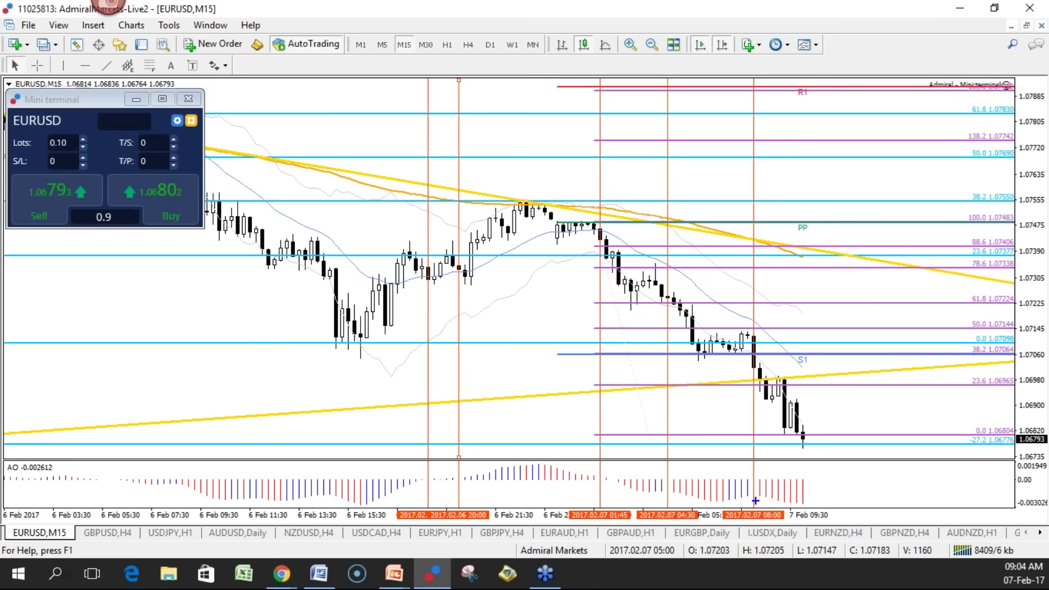
drag(107, 96, 109, 110)
key(Escape)
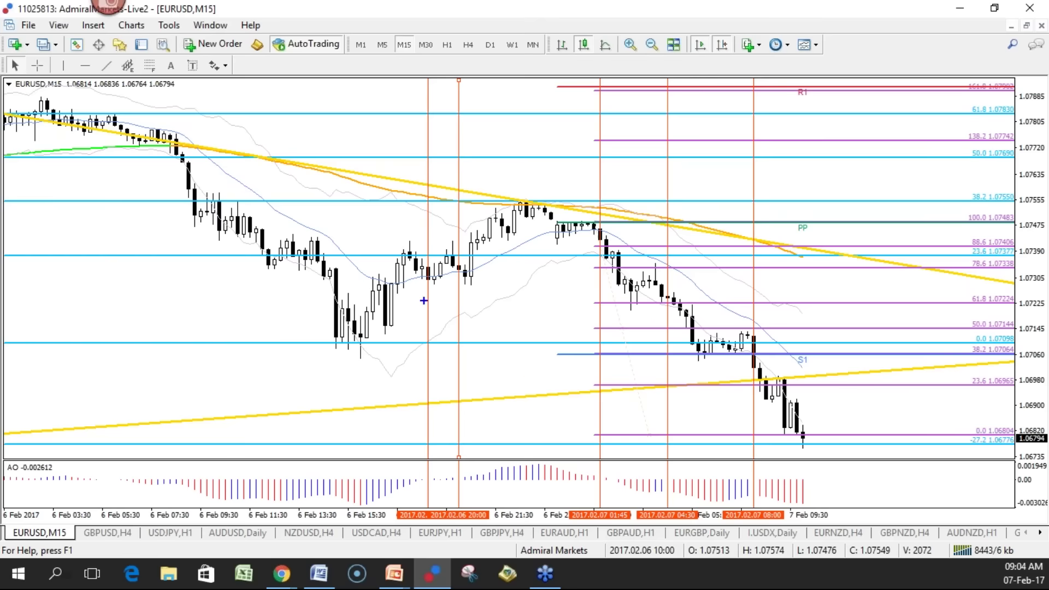
Mark the candles at the two 6 February vertical lines with freehand strokes, and clear the sketches
mouse_move(430, 265)
mouse_down()
mouse_move(428, 276)
mouse_move(425, 255)
mouse_up()
mouse_move(456, 249)
mouse_down()
mouse_move(462, 290)
mouse_move(485, 277)
mouse_up()
key(e)
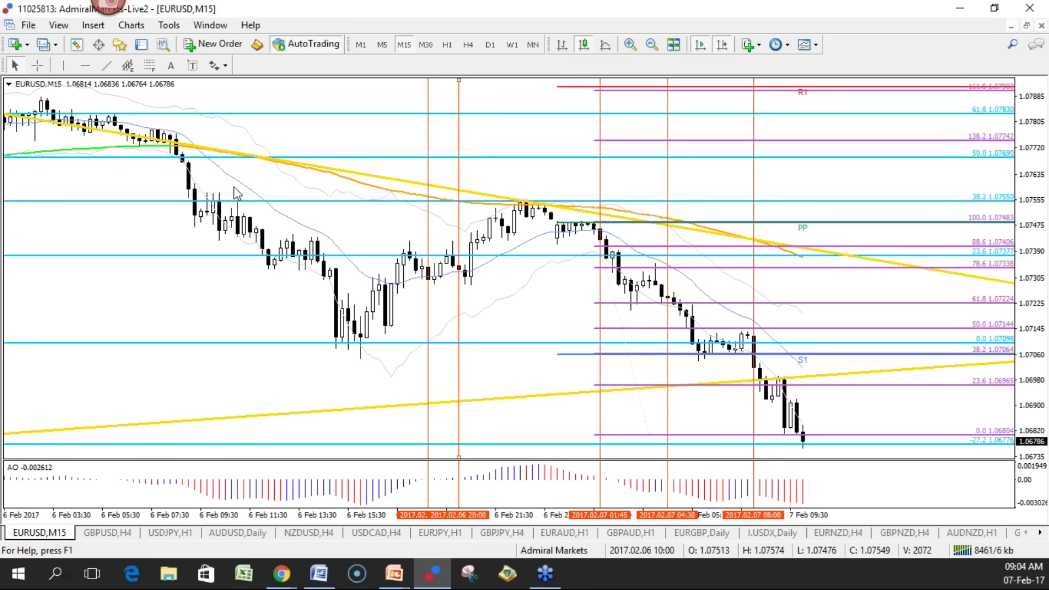
Tick off the 7 February vertical lines on the EURUSD M15 chart with freehand check marks, and clear the sketches
mouse_move(594, 266)
mouse_down()
mouse_move(627, 255)
mouse_move(668, 276)
mouse_up()
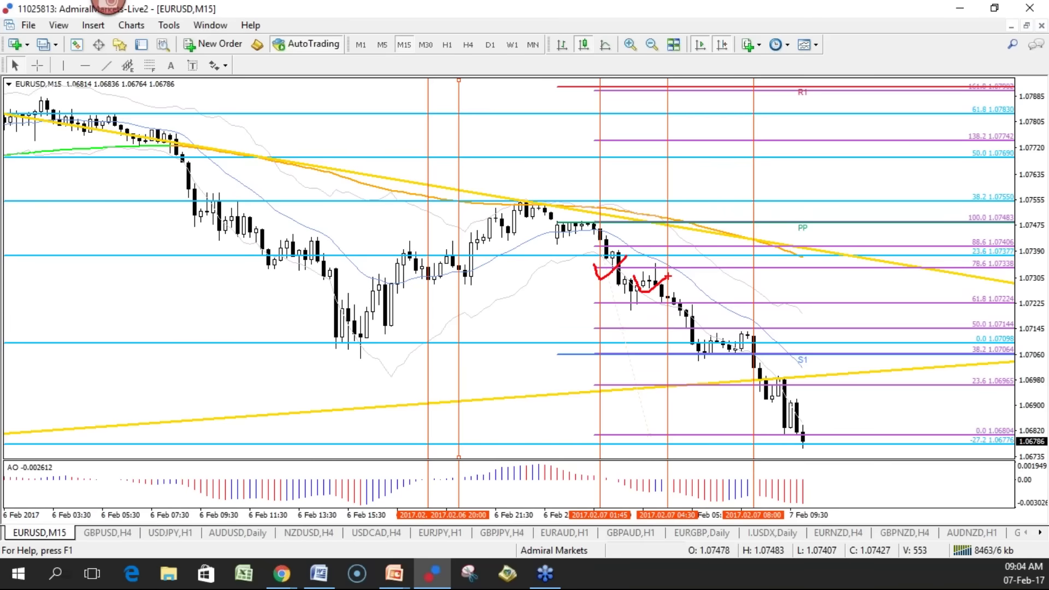
drag(755, 299, 802, 254)
key(e)
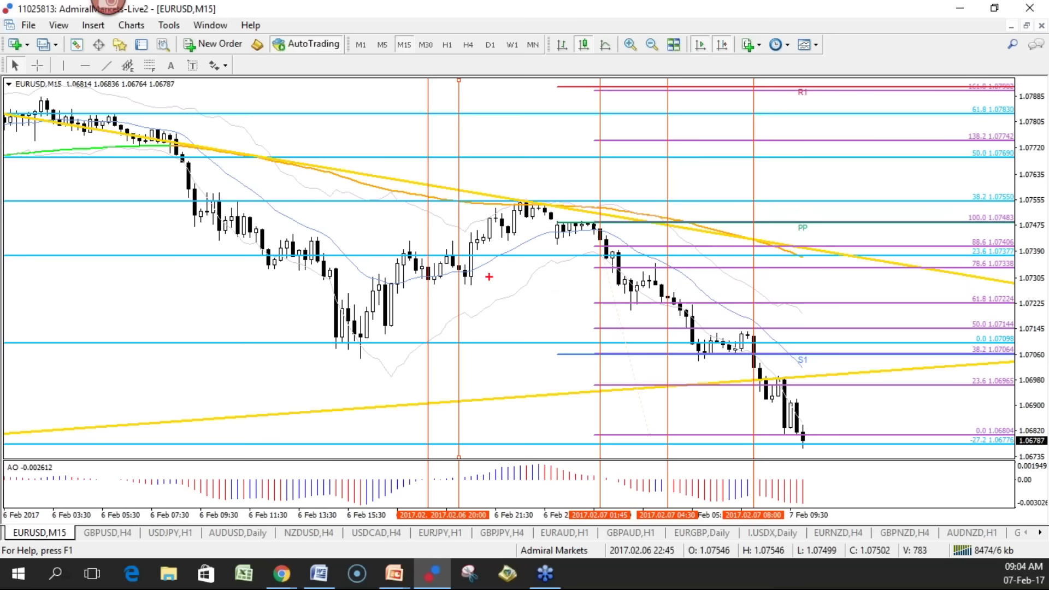
Mark the 6 and 7 February vertical lines with freehand strokes above the candles, and clear the strokes
drag(412, 230, 444, 217)
mouse_move(424, 207)
mouse_down()
mouse_move(450, 232)
mouse_move(471, 203)
mouse_up()
drag(592, 164, 669, 145)
drag(731, 171, 750, 161)
key(e)
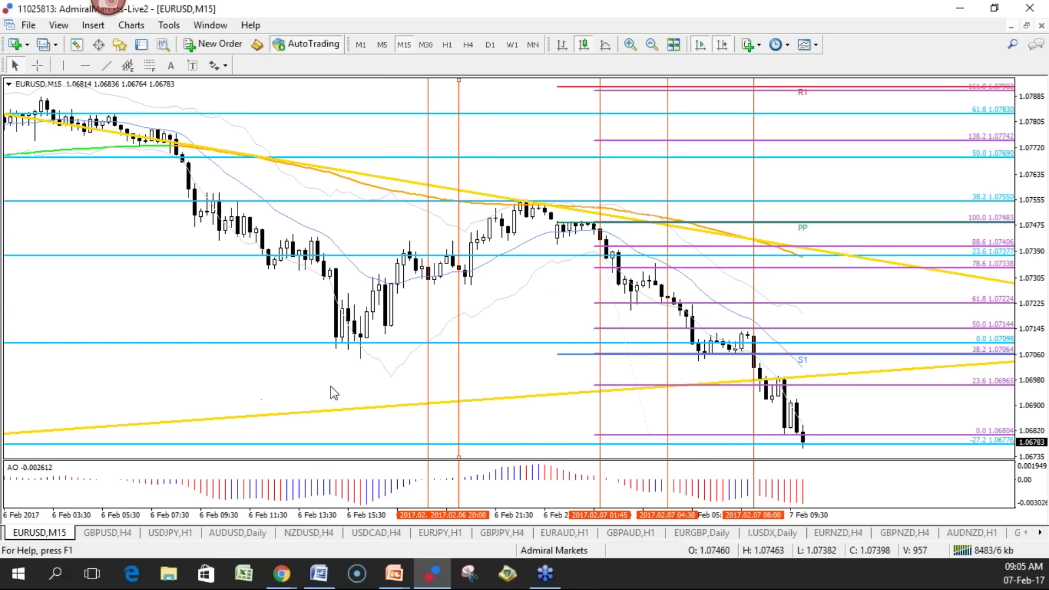
Add a vertical line on the EURUSD M15 chart at 00:15 on 7 February 2017
click(35, 66)
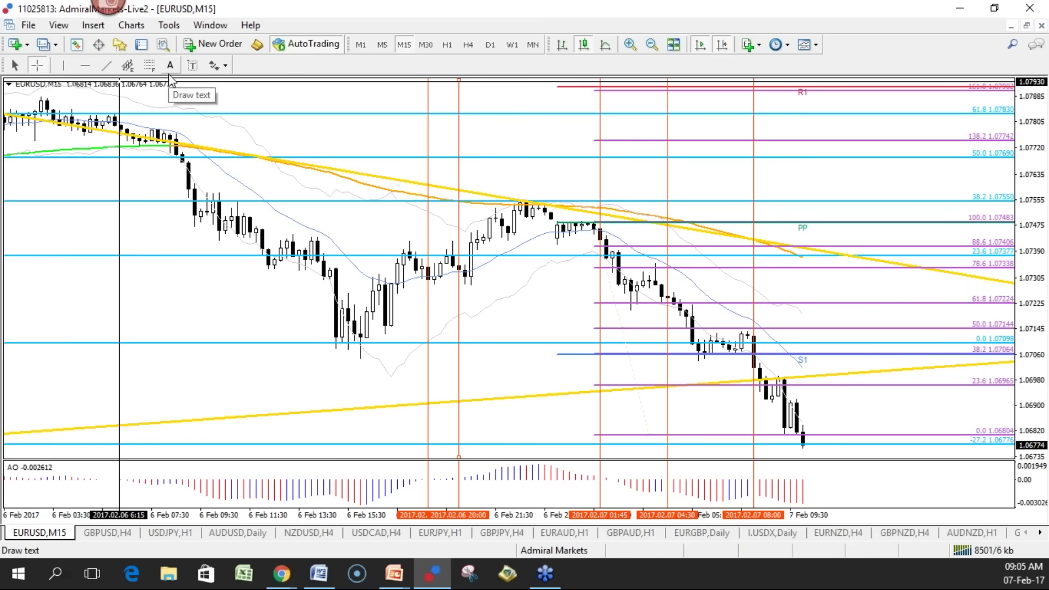
click(63, 65)
click(551, 278)
drag(552, 267, 568, 266)
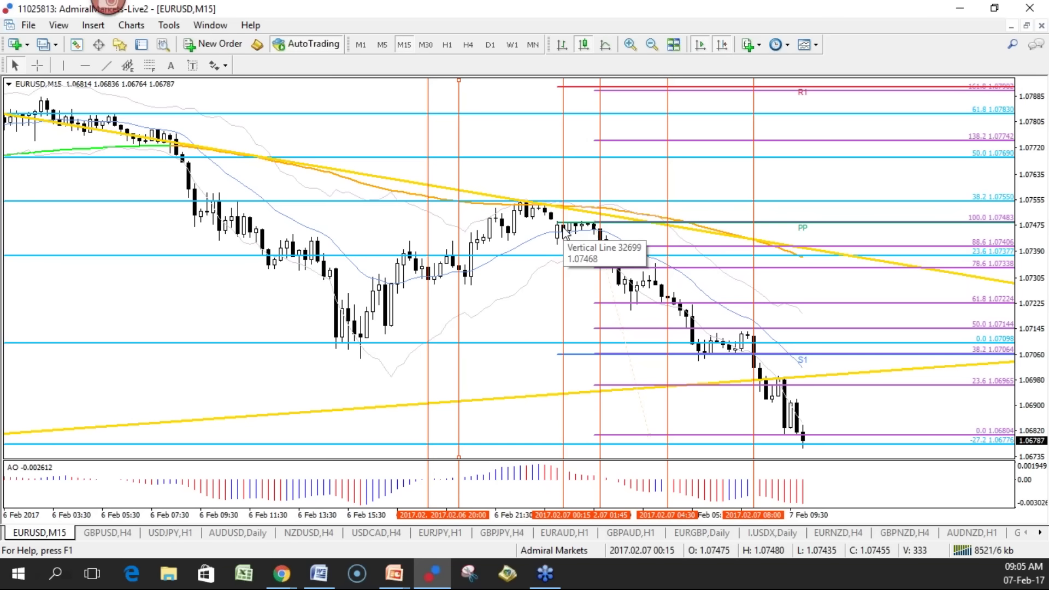
Sketch red downward turns with crosses at the 6 February lines and the 00:15 line, circle the latter, and clear the sketches
mouse_move(564, 225)
mouse_down()
mouse_move(568, 203)
mouse_move(590, 223)
mouse_up()
drag(433, 211, 458, 228)
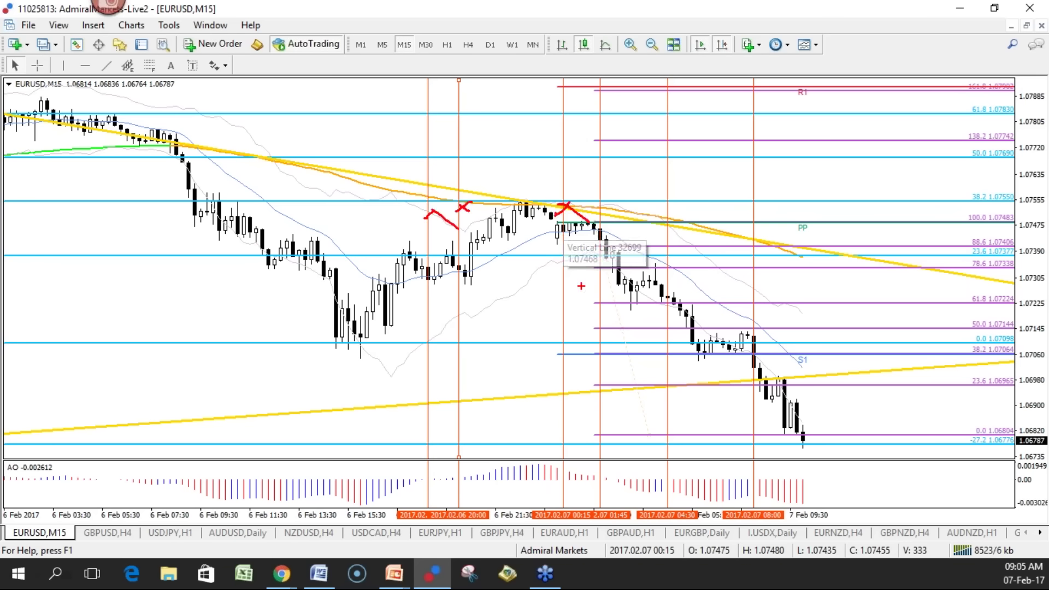
mouse_move(565, 182)
mouse_down()
mouse_move(586, 212)
mouse_move(559, 186)
mouse_up()
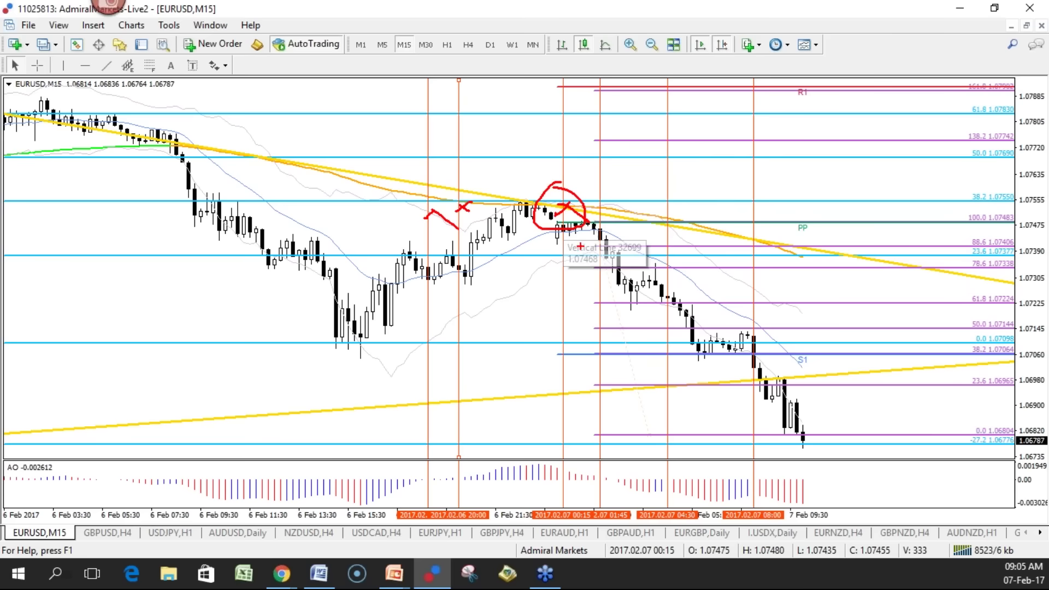
key(e)
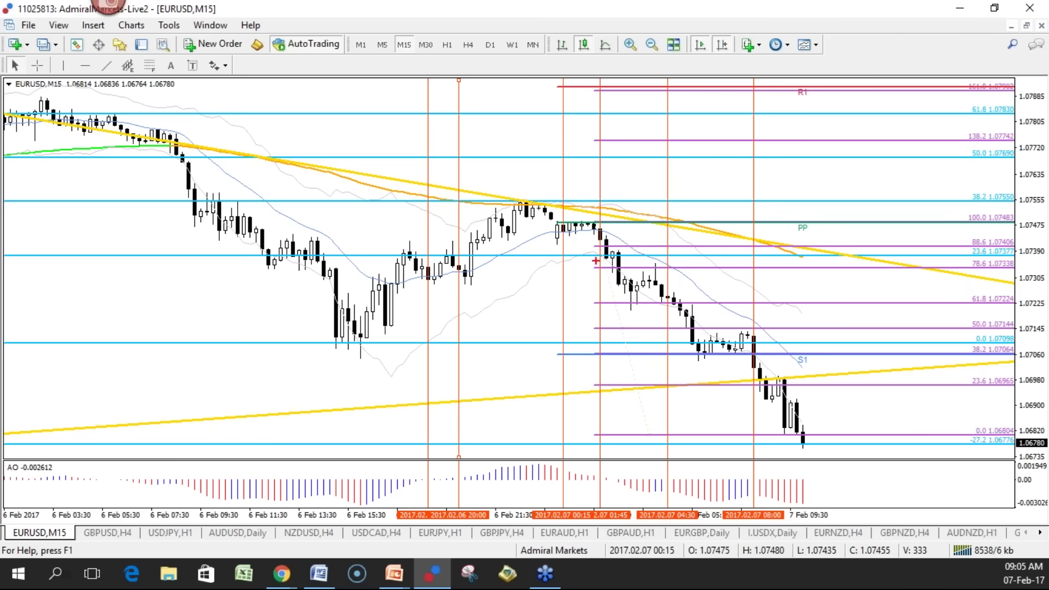
Show the GBPUSD chart on H1 and extend the falling yellow trendline past the latest candle
click(128, 538)
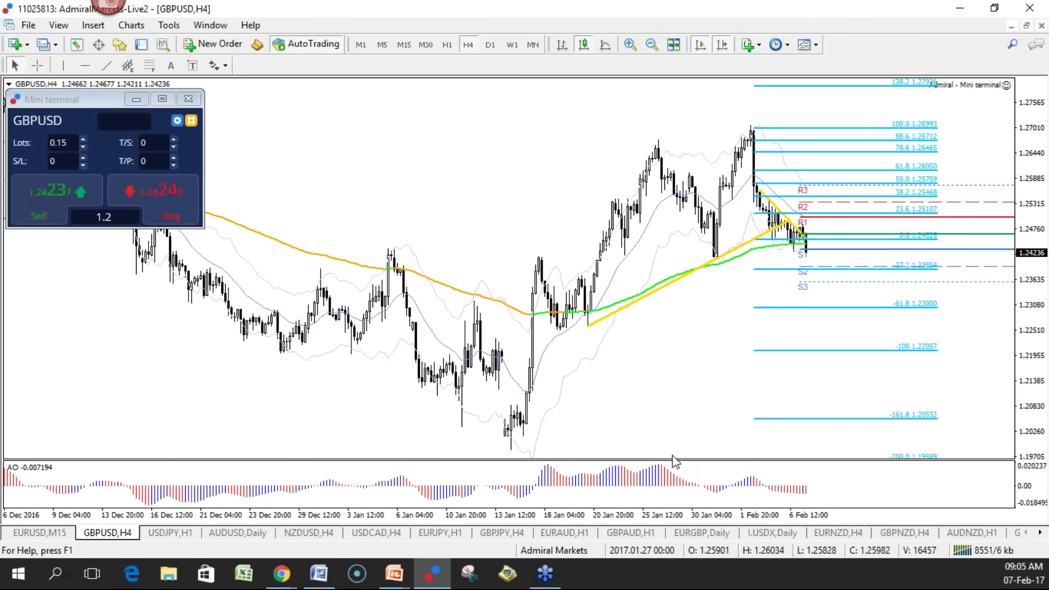
key(plus)
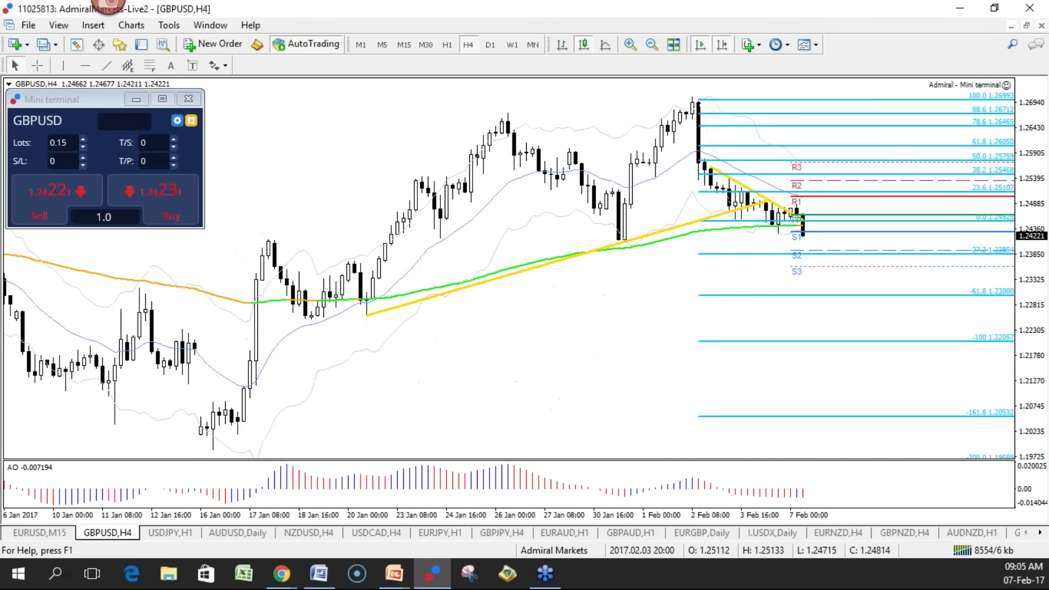
click(451, 46)
drag(791, 394, 871, 387)
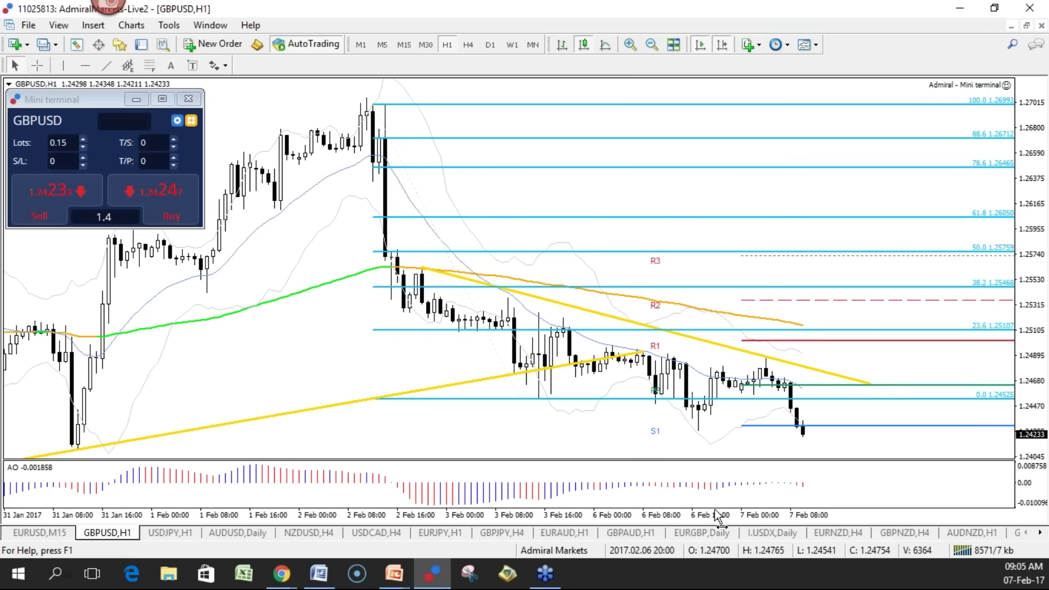
Sketch a falling red line under the GBPUSD lows and an upward stroke through the yellow trendline, and clear both
drag(727, 516, 717, 517)
drag(1030, 372, 1030, 399)
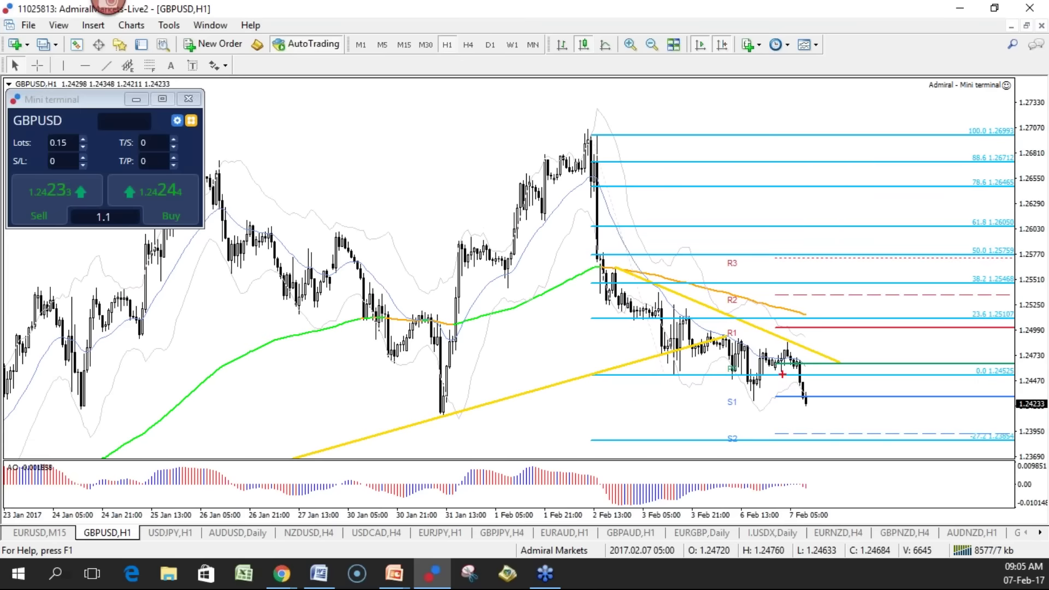
drag(636, 347, 811, 424)
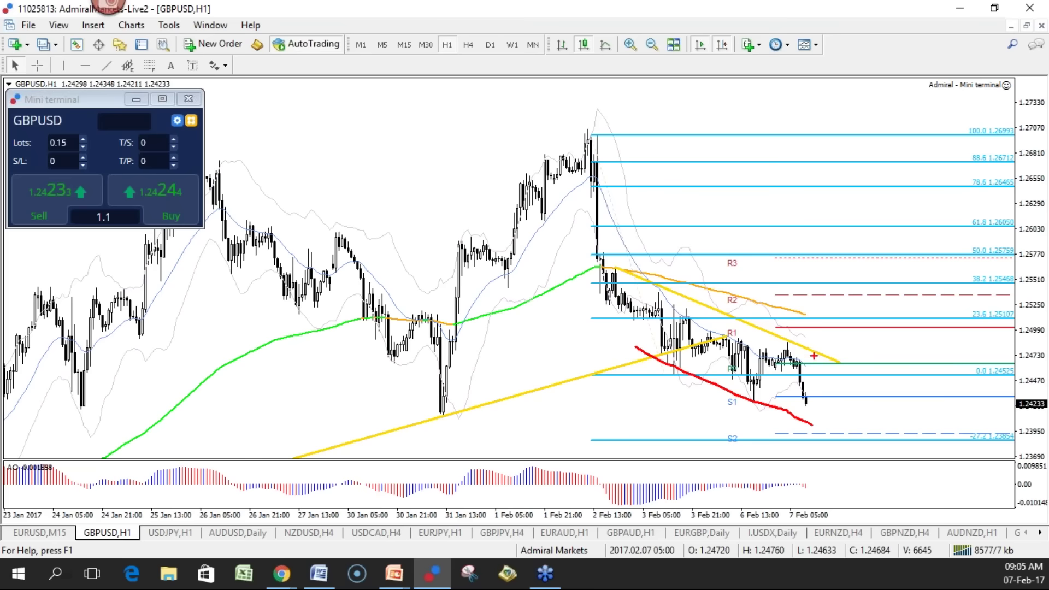
drag(808, 349, 834, 318)
key(Escape)
Re-anchor the GBPUSD Fibonacci retracement from the 2 February high at 1.27010 to the 6 February low at 1.24268
drag(597, 136, 590, 134)
drag(659, 374, 649, 403)
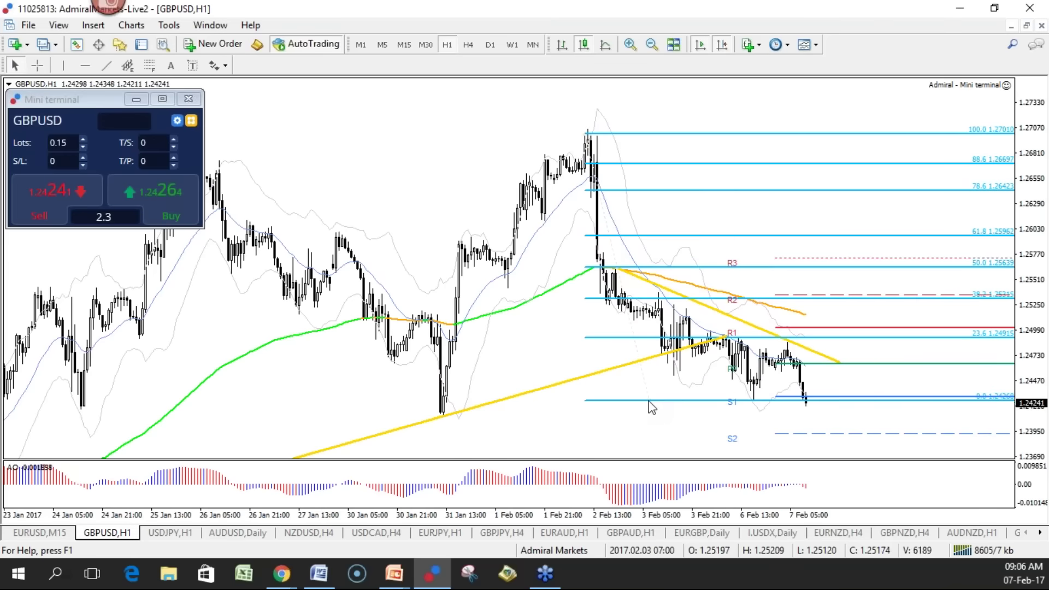
Sketch in blue the rise from the 6 February low and an upward arrow through the falling trendline, and clear the sketch
drag(803, 363, 759, 397)
drag(813, 348, 834, 313)
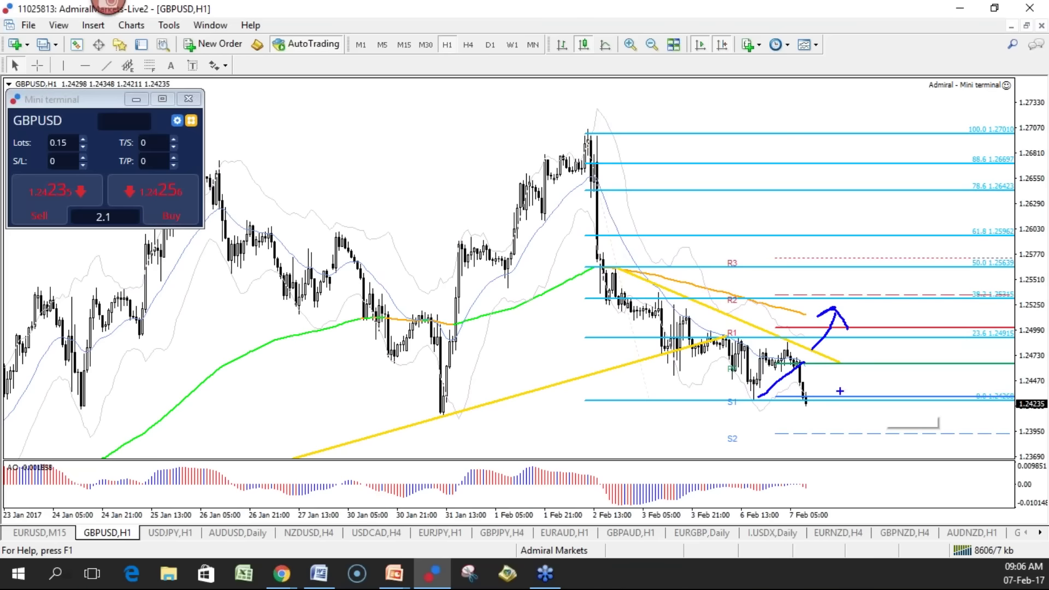
drag(814, 366, 823, 392)
key(Escape)
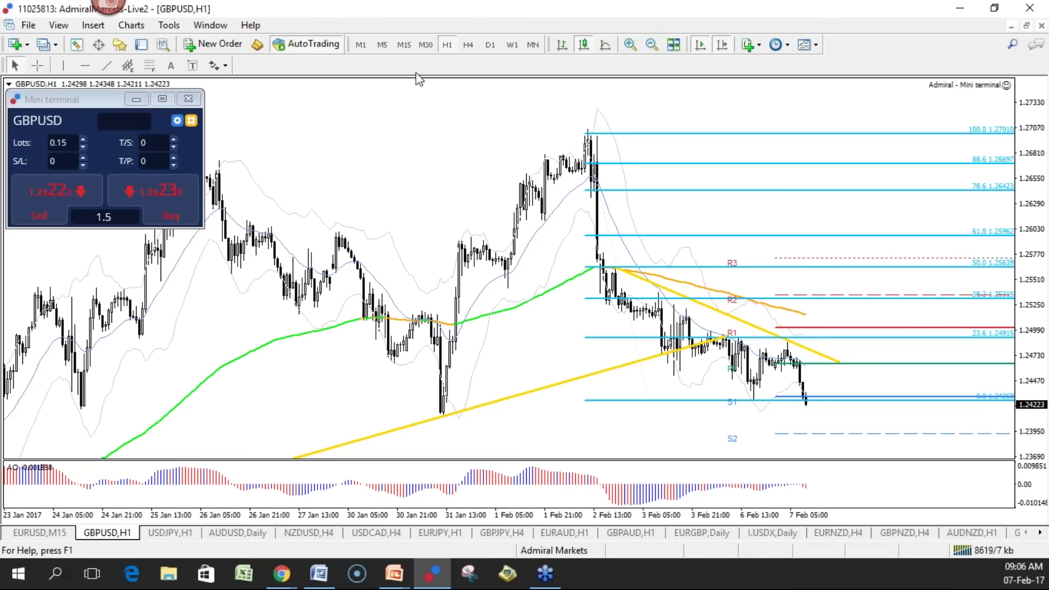
Examine the latest GBPUSD candle against the 6 February low on M15 and H1, and circle that low
click(408, 46)
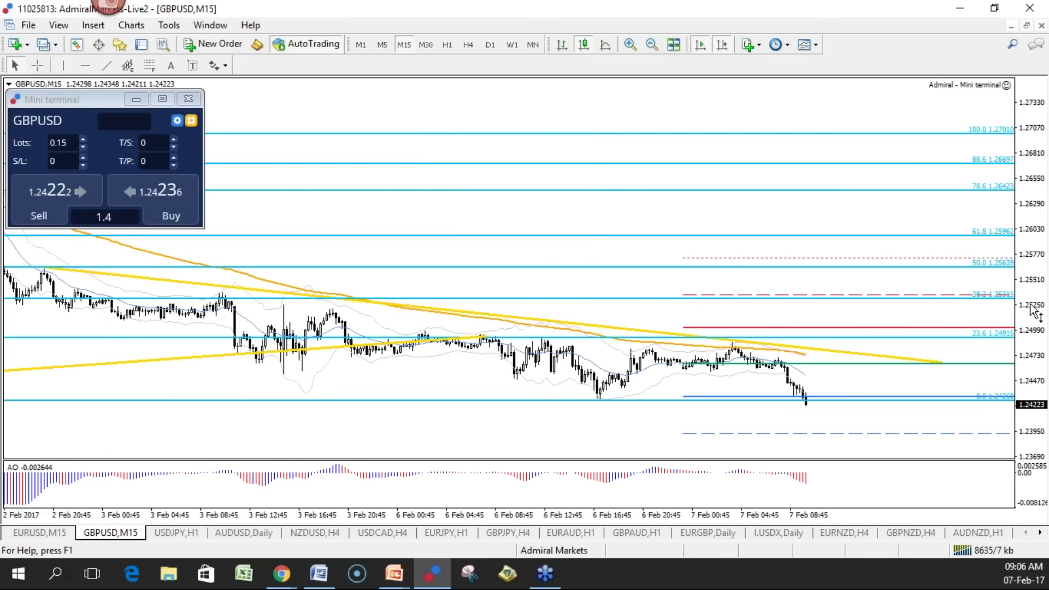
drag(1034, 311, 1033, 284)
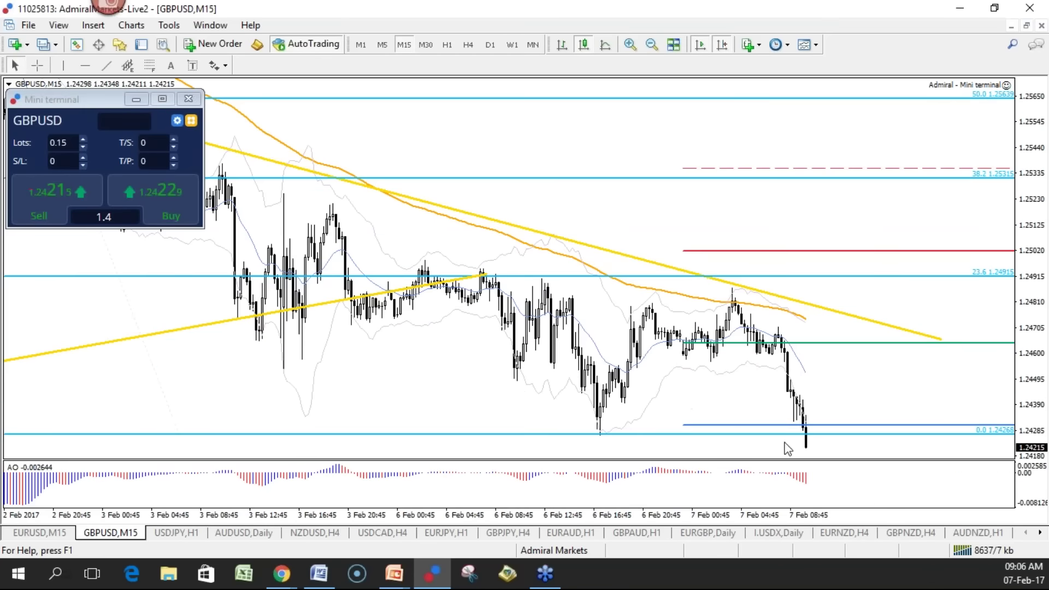
click(448, 46)
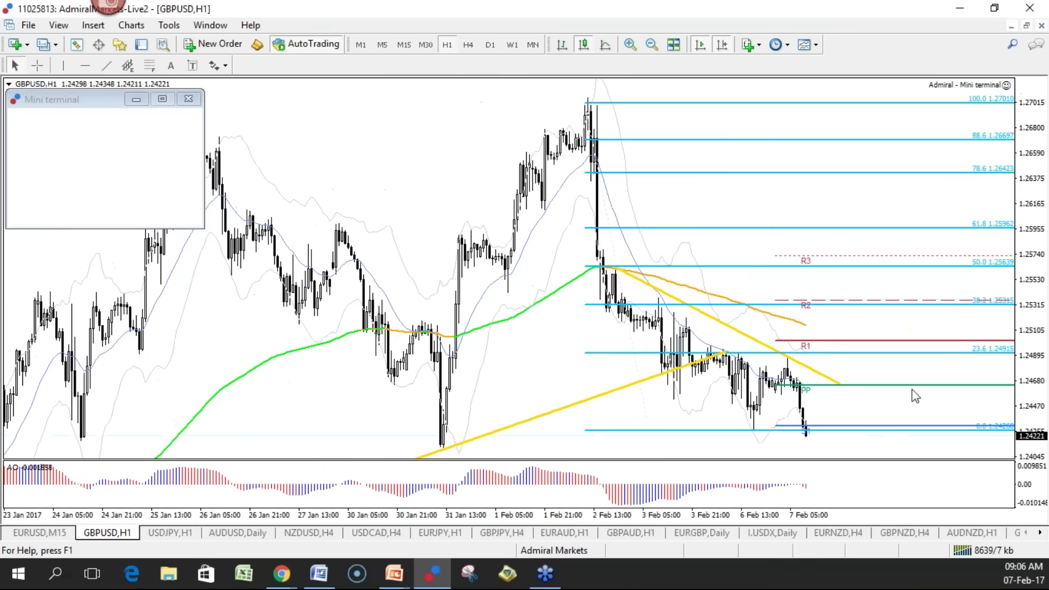
mouse_move(1028, 398)
mouse_down()
mouse_move(1027, 409)
mouse_move(1025, 389)
mouse_up()
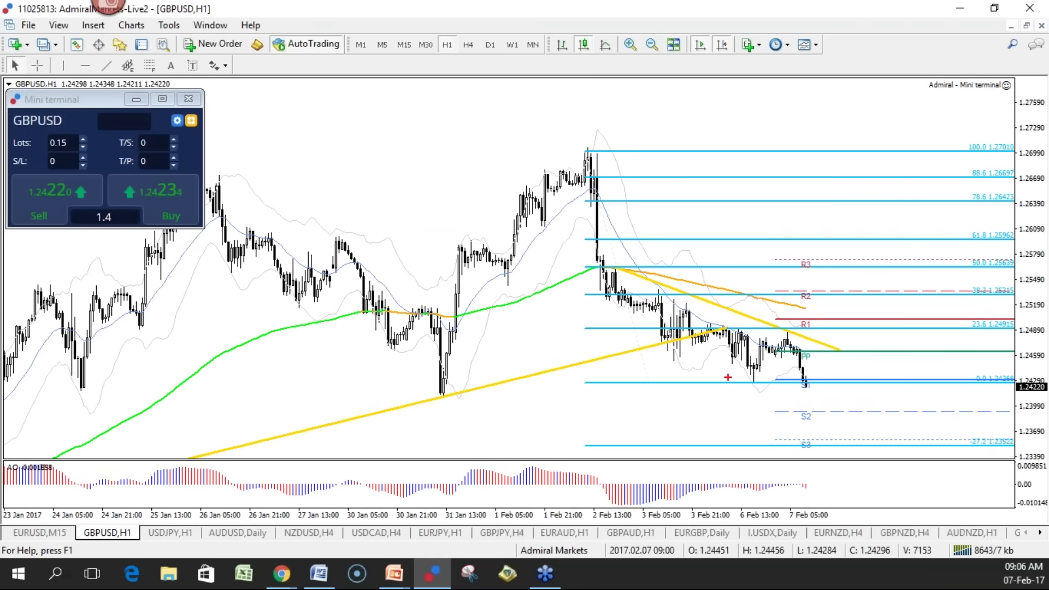
key(plus)
key(plus)
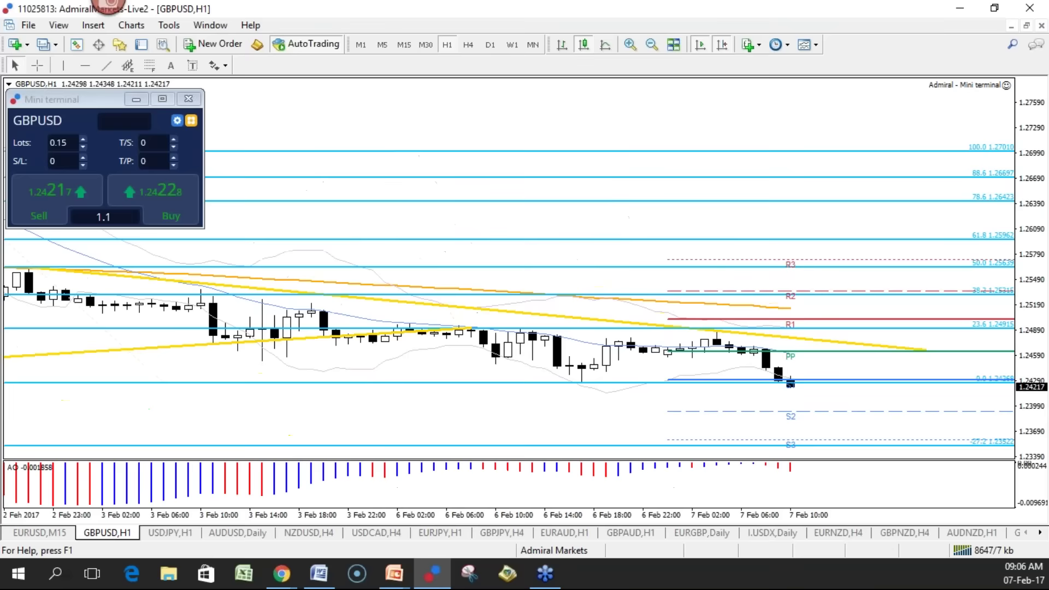
drag(1031, 431, 1044, 274)
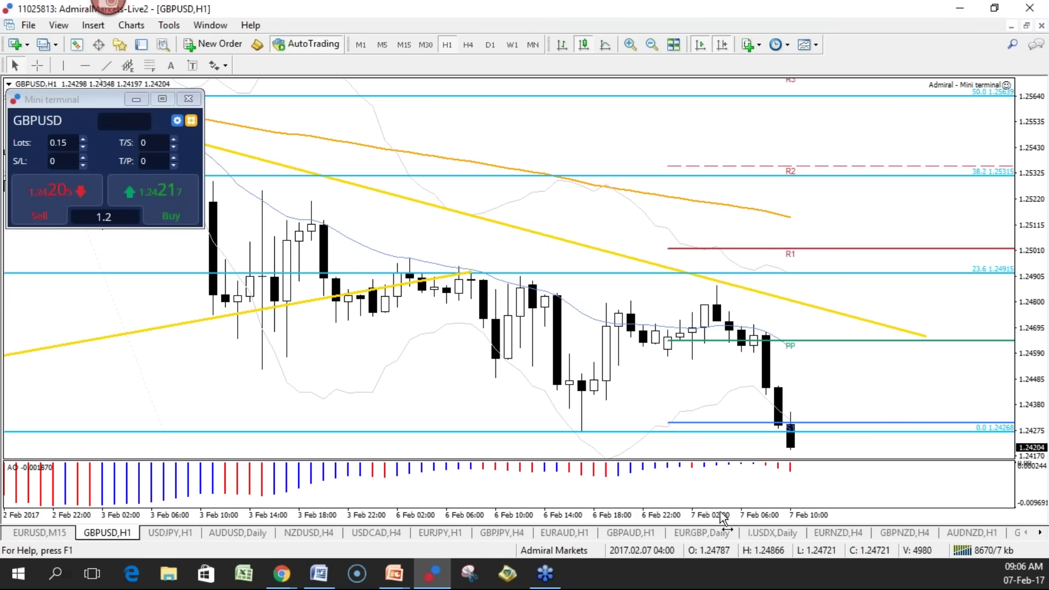
mouse_move(793, 449)
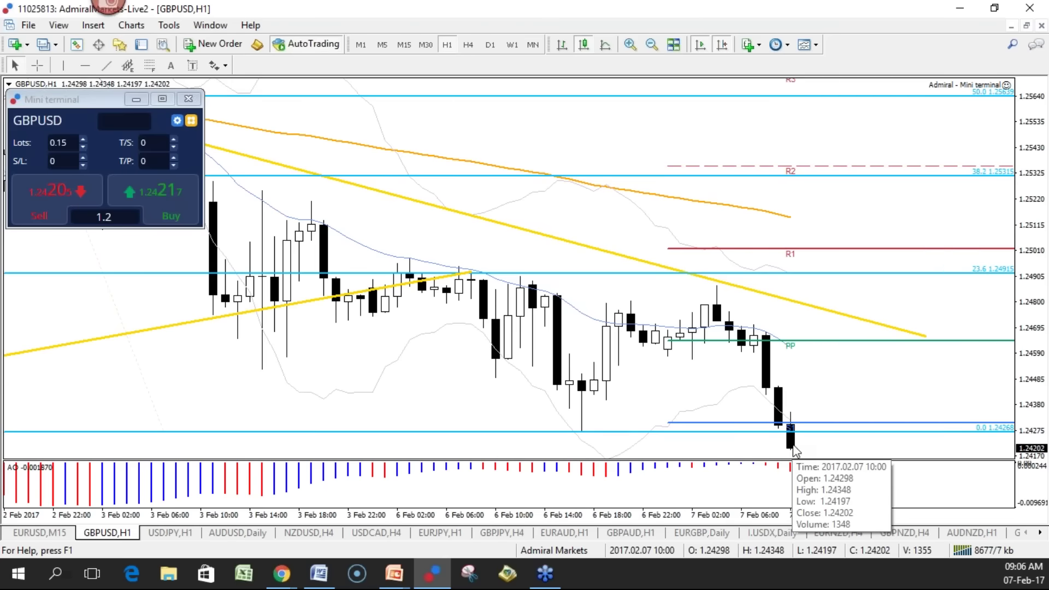
mouse_move(598, 427)
mouse_down()
mouse_move(579, 440)
mouse_move(597, 429)
mouse_up()
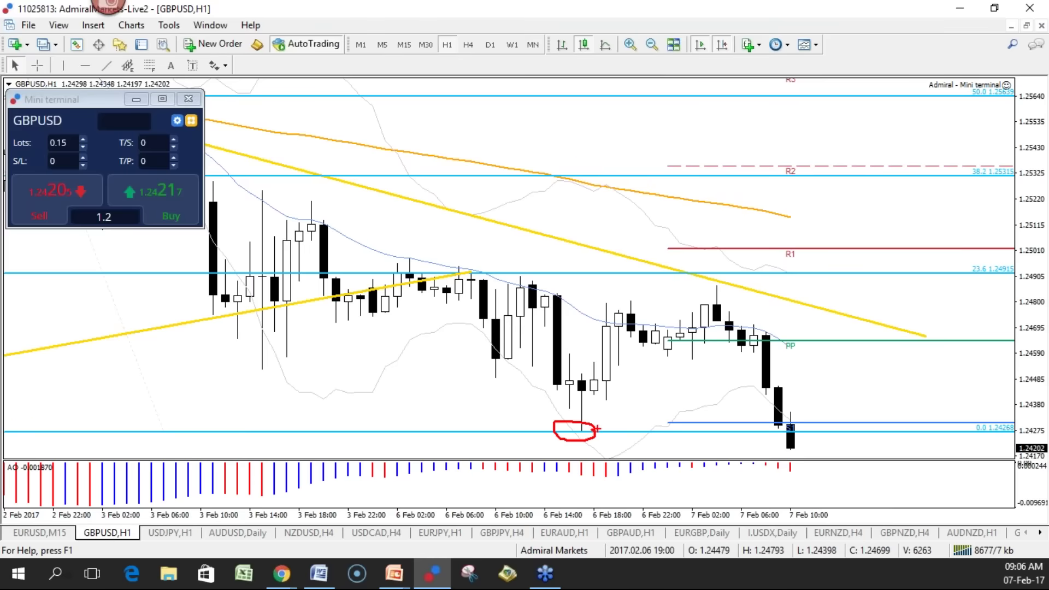
View GBPUSD on M15 and sketch a price path from the latest candle below the 0.0 Fibonacci level
click(404, 44)
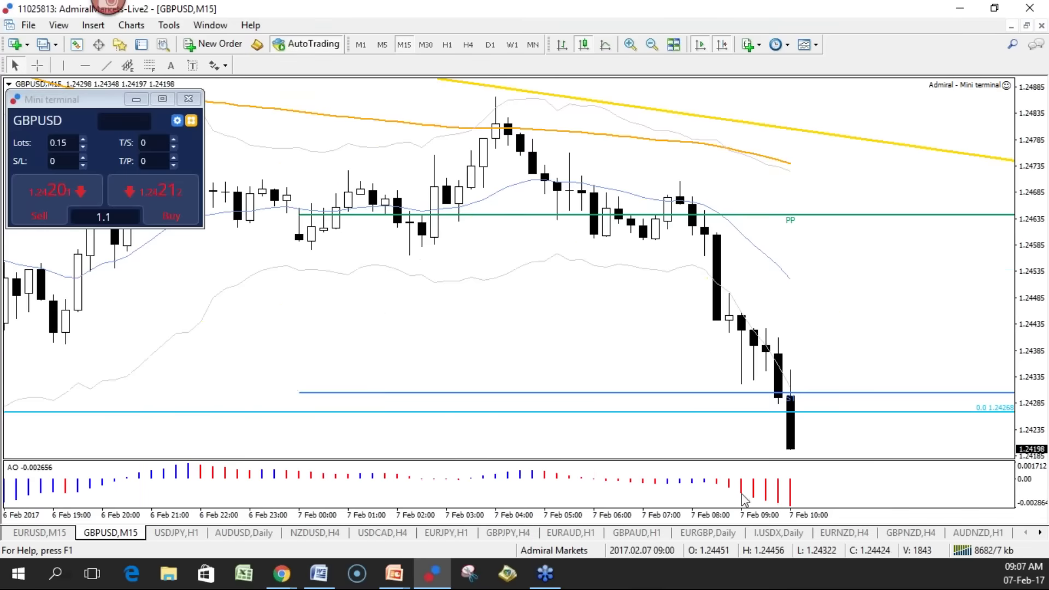
key(minus)
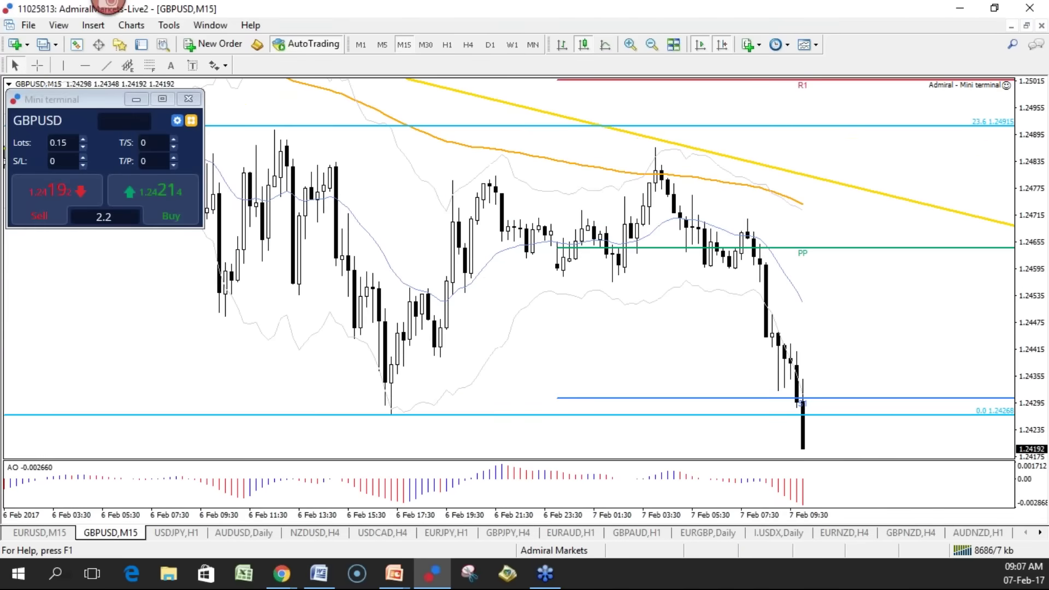
drag(1041, 350, 1039, 389)
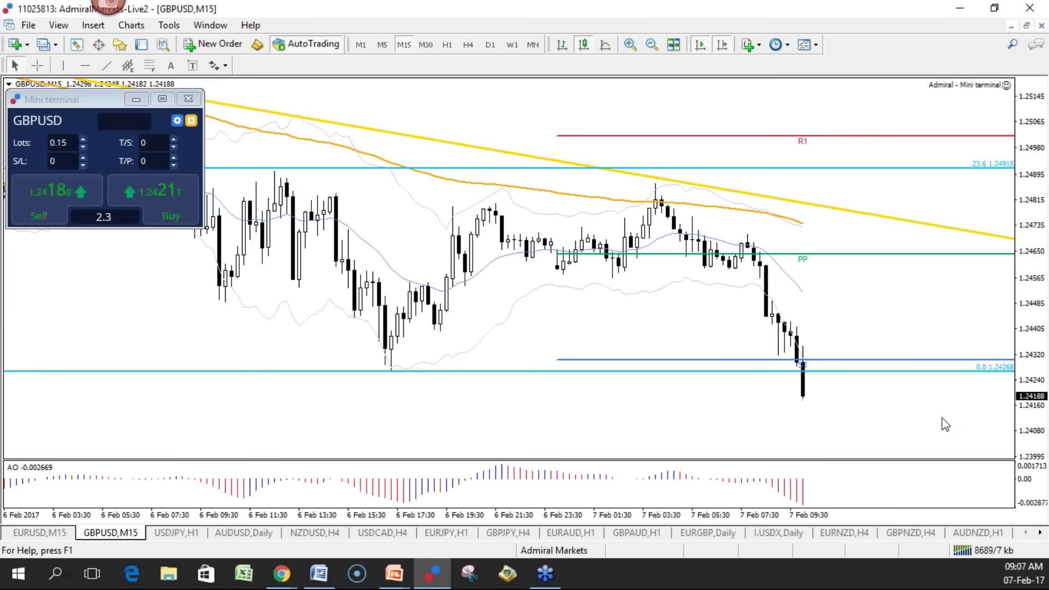
mouse_move(803, 393)
mouse_down()
mouse_move(839, 405)
mouse_move(928, 371)
mouse_move(936, 453)
mouse_move(918, 420)
mouse_up()
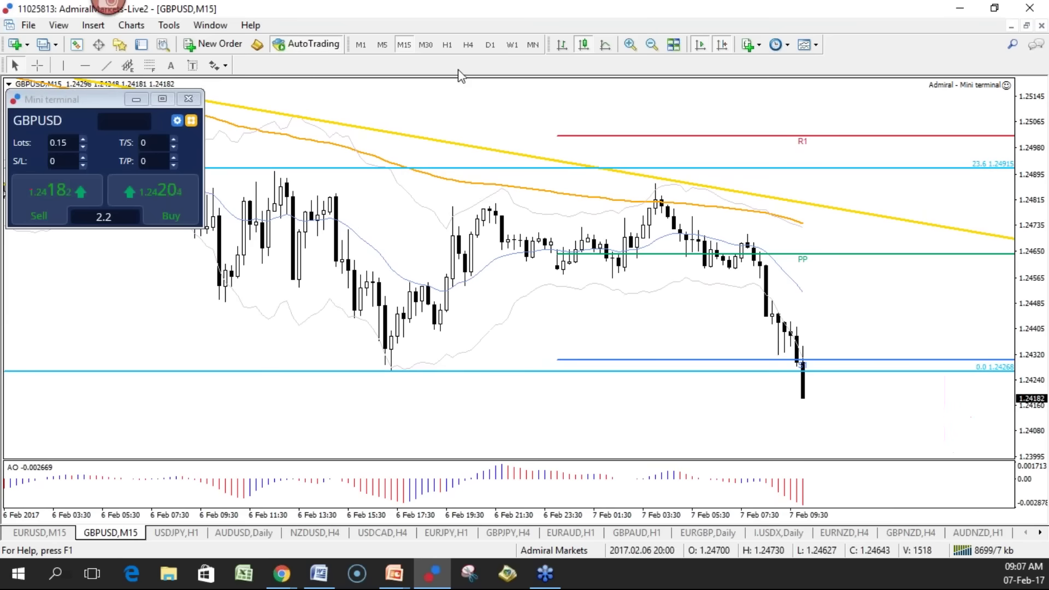
Return GBPUSD to H1 and mark the -27.2 Fibonacci level near S3 with a short freehand stroke
click(447, 44)
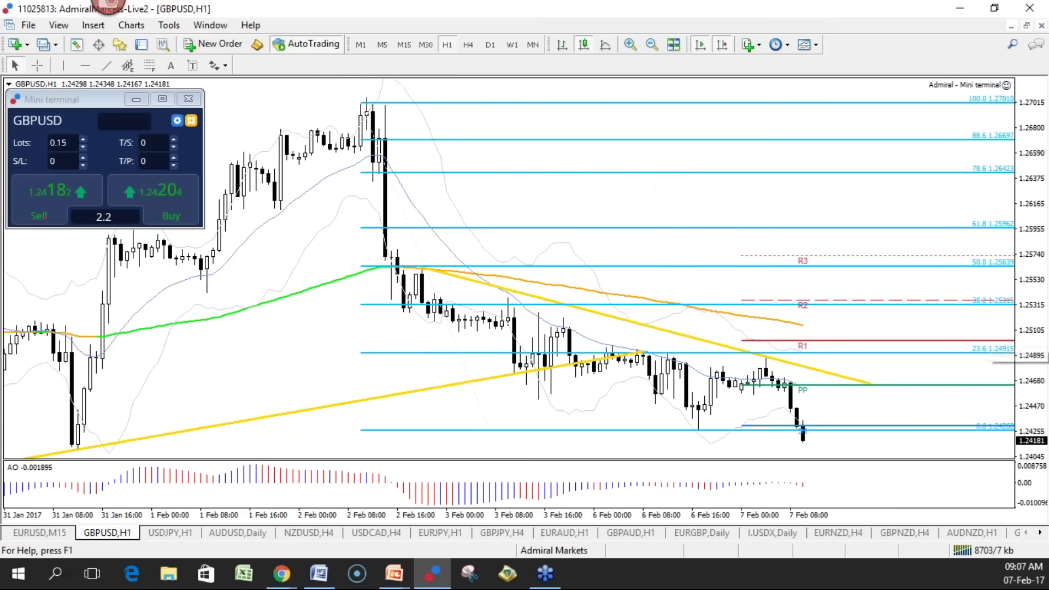
drag(1025, 352, 1025, 382)
drag(807, 428, 866, 428)
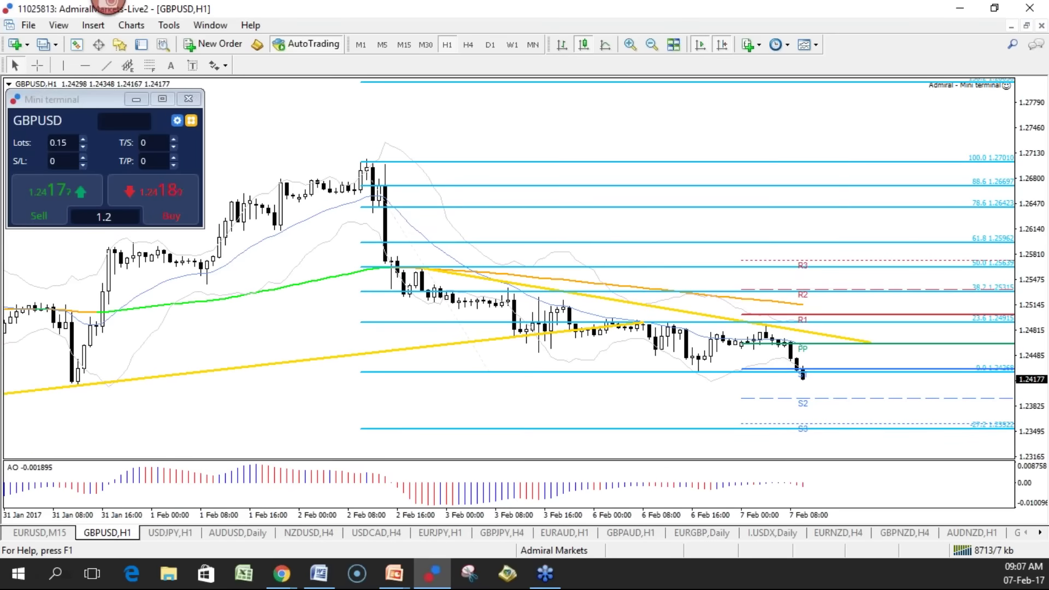
Move the upper anchor of the GBPUSD Fibonacci retracement to the 2 February 14:00 candle's high at 1.26986
drag(1027, 335, 1028, 249)
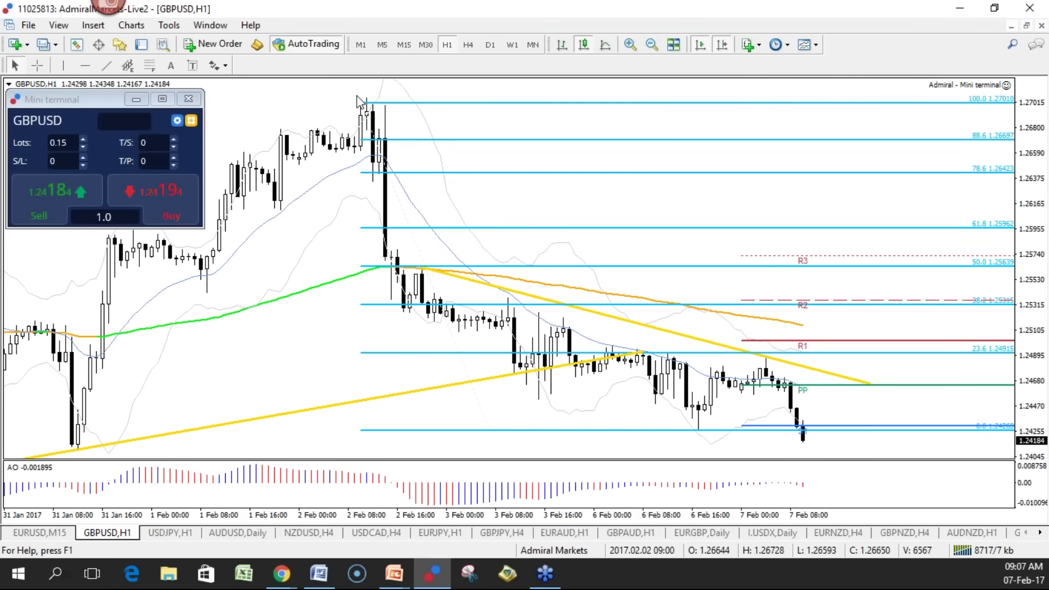
drag(365, 104, 381, 111)
drag(391, 122, 385, 108)
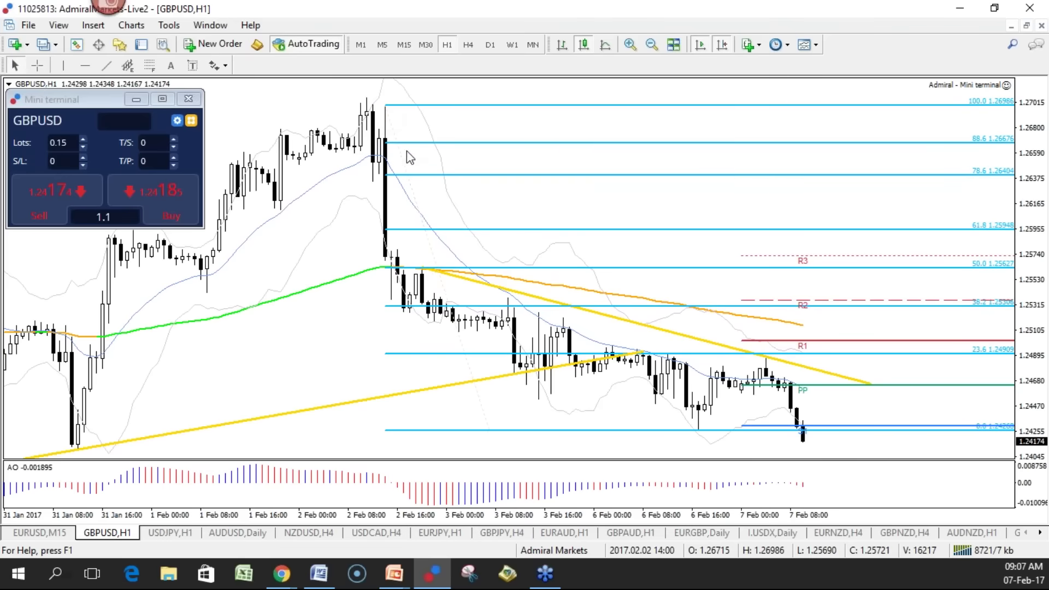
Sketch the break and drop to the -27.2 level in red, clear it, and sketch a blue rebound from there to the 23.6 level
drag(1036, 403, 1027, 440)
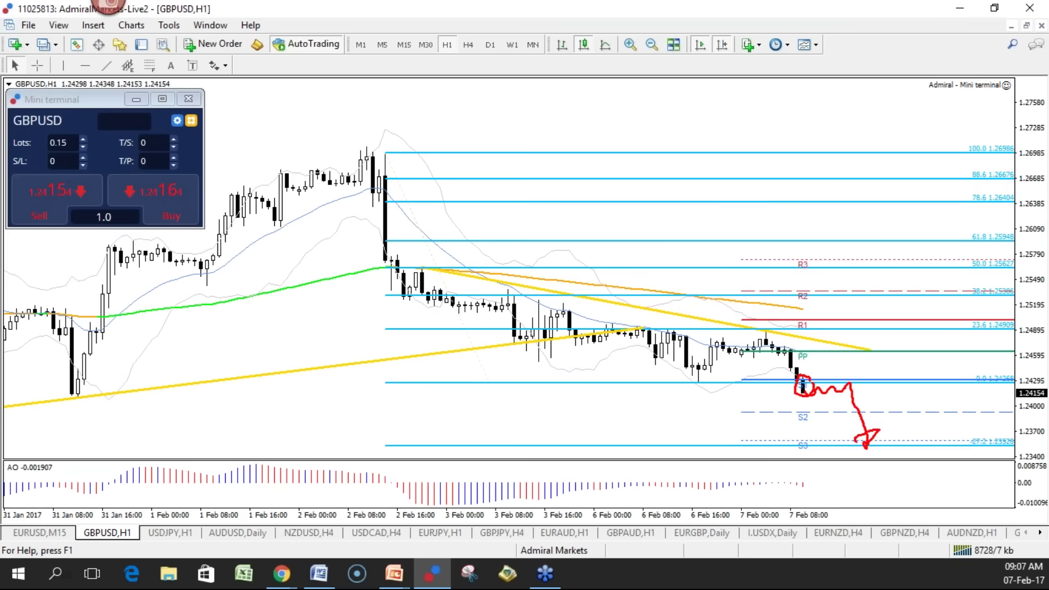
key(Escape)
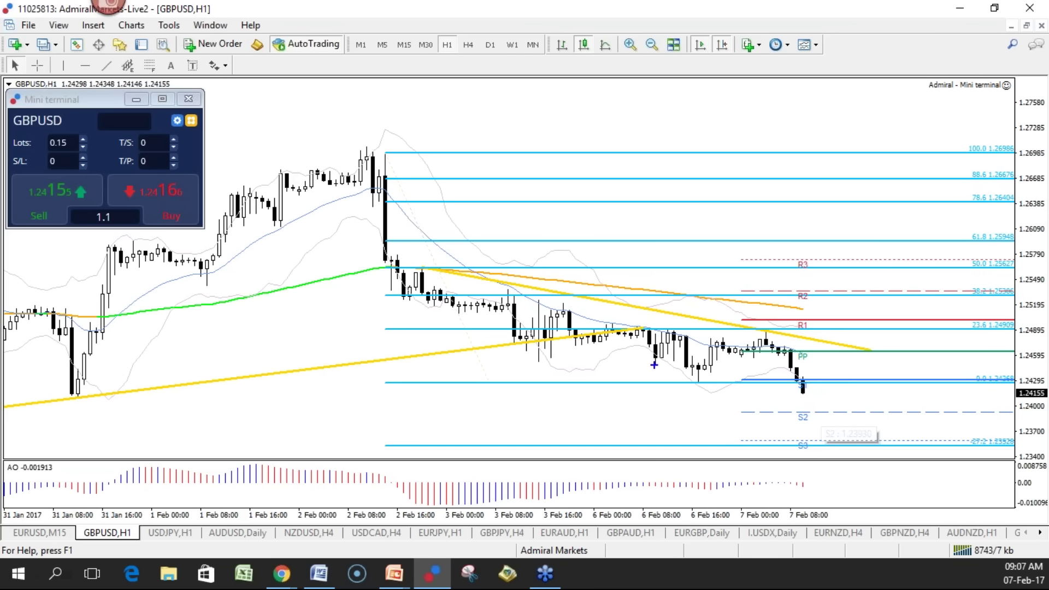
drag(843, 453, 905, 339)
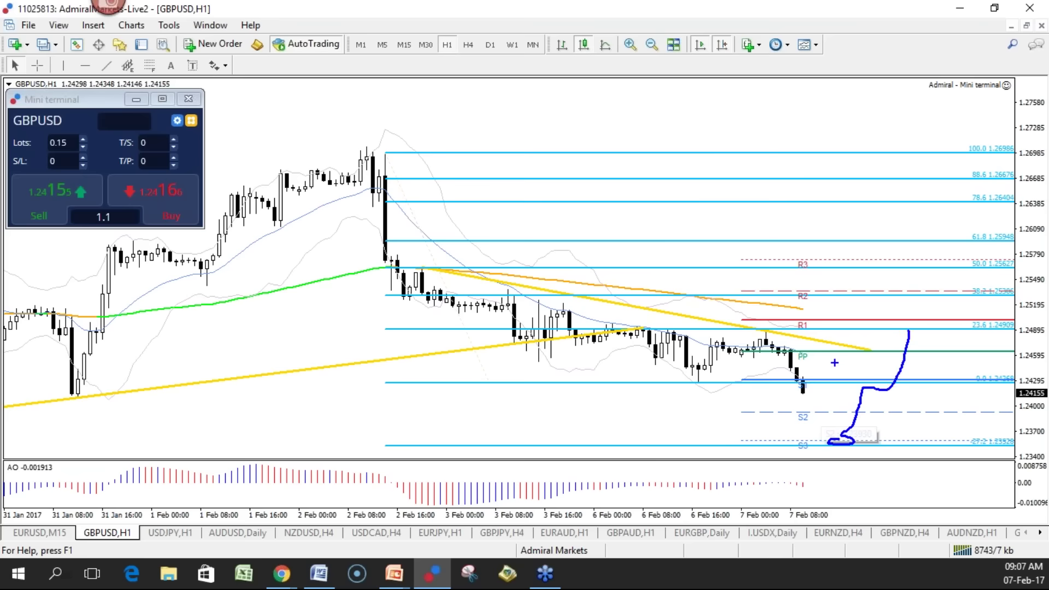
Lower the GBPUSD Fibonacci's bottom anchor to 1.23597 near S3 and sketch a blue rebound to the 50.0 level followed by a red drop
key(Escape)
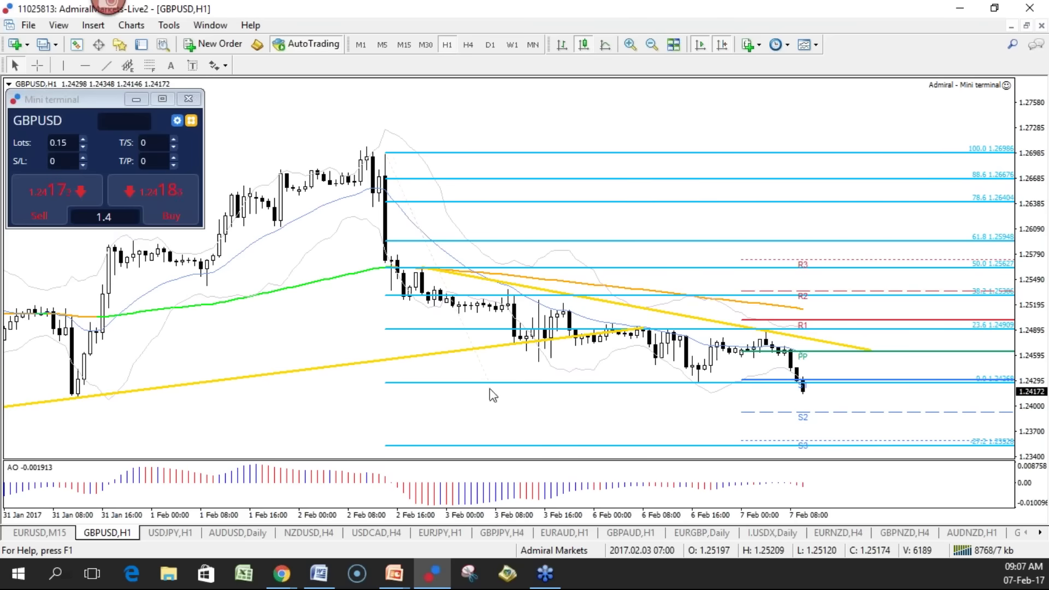
drag(489, 386, 504, 440)
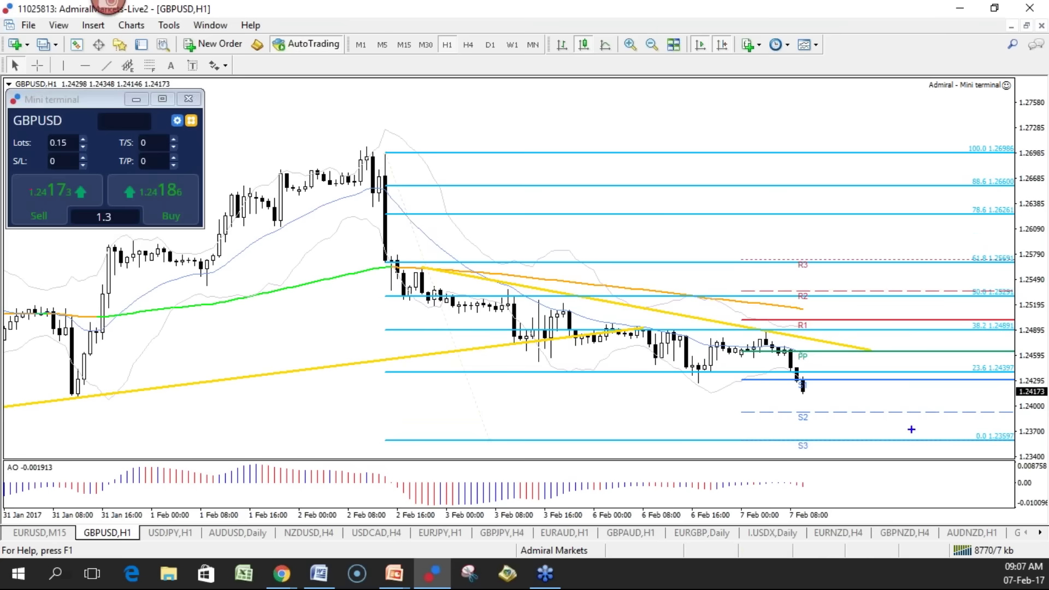
mouse_move(906, 297)
mouse_down()
mouse_move(917, 311)
mouse_move(872, 295)
mouse_up()
mouse_move(810, 437)
mouse_down()
mouse_move(937, 304)
mouse_move(955, 306)
mouse_move(972, 422)
mouse_move(929, 442)
mouse_up()
key(r)
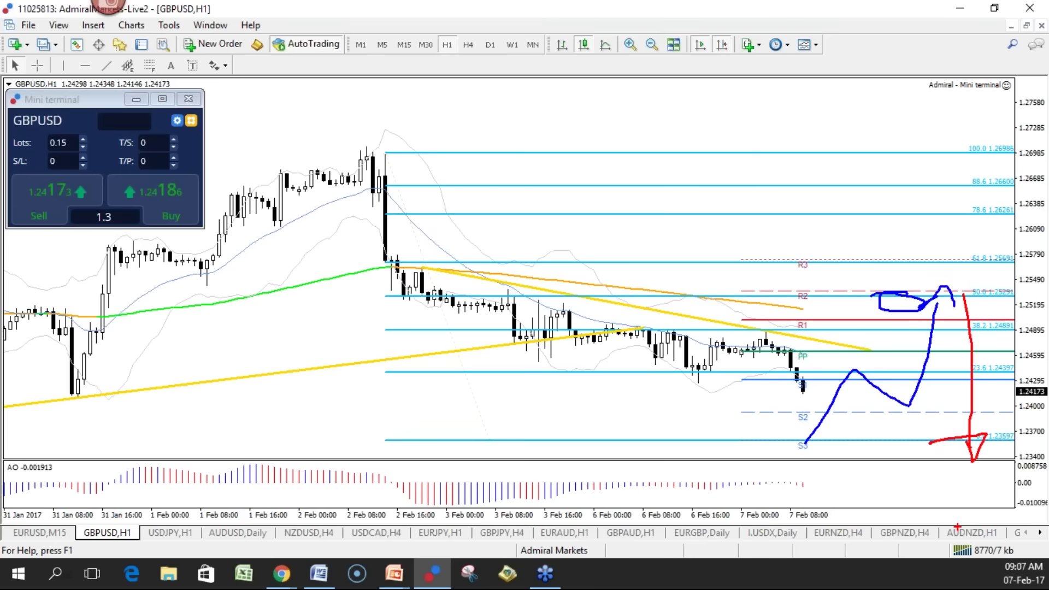
key(Escape)
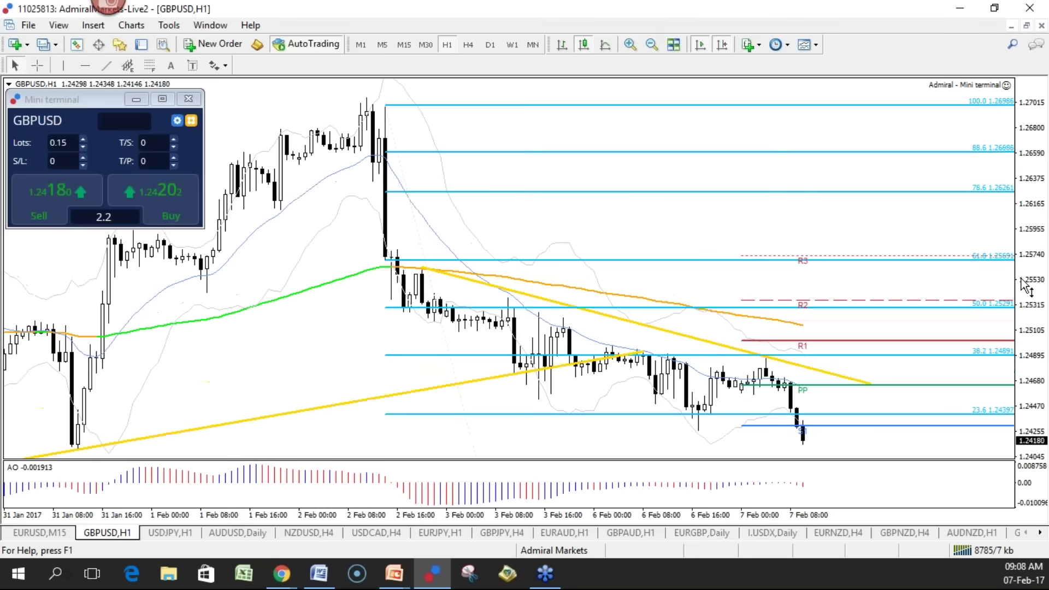
Compress the GBPUSD H1 chart to show S3, sketch a blue zigzag from the 0.0 to the 50.0 Fibonacci level, and clear it
drag(1035, 401, 1027, 287)
drag(881, 514, 831, 514)
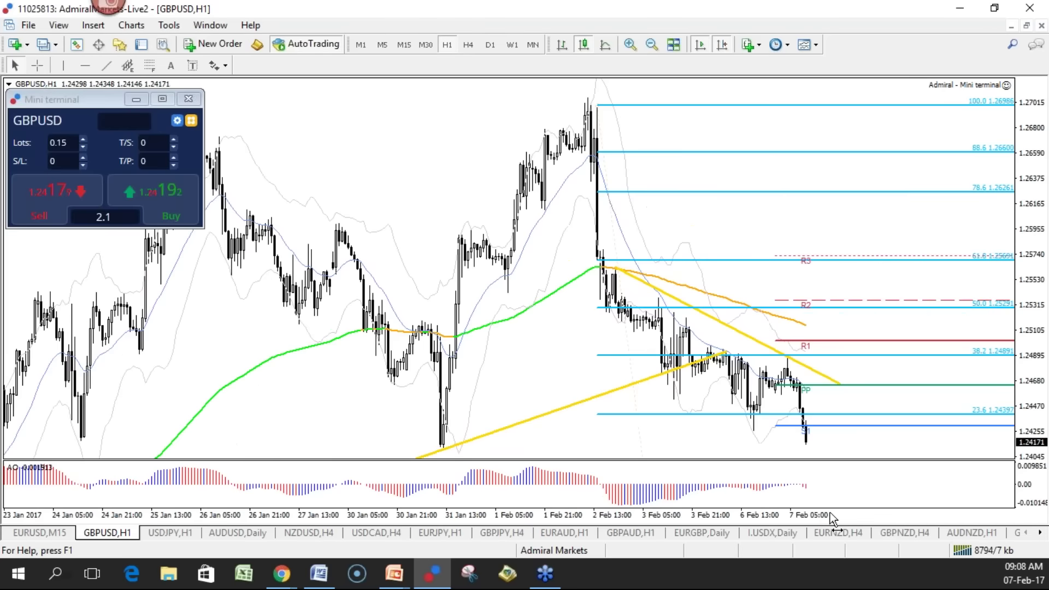
drag(1029, 328, 1026, 352)
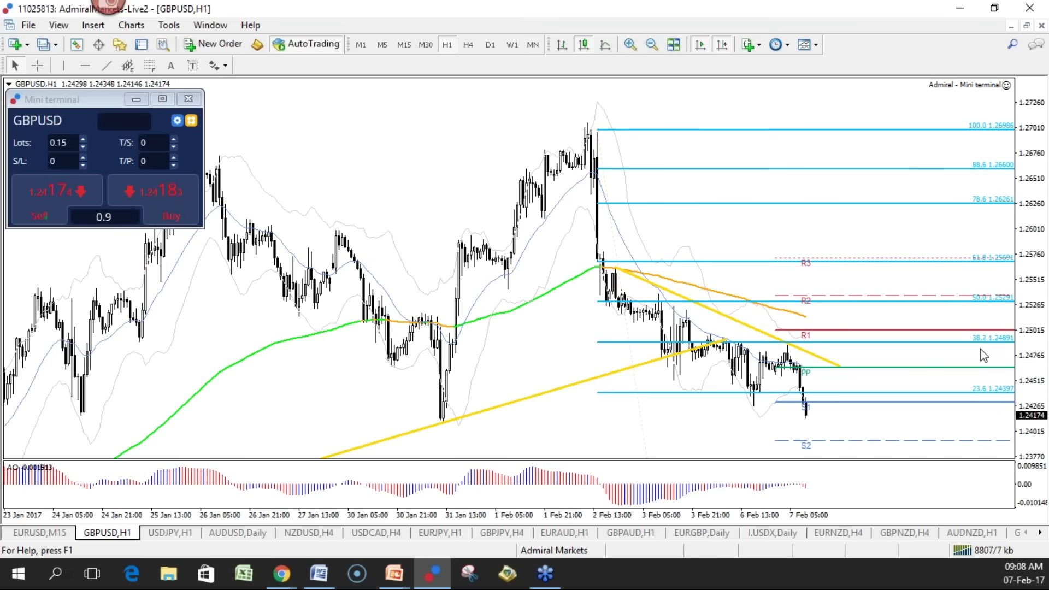
drag(1035, 347, 1035, 368)
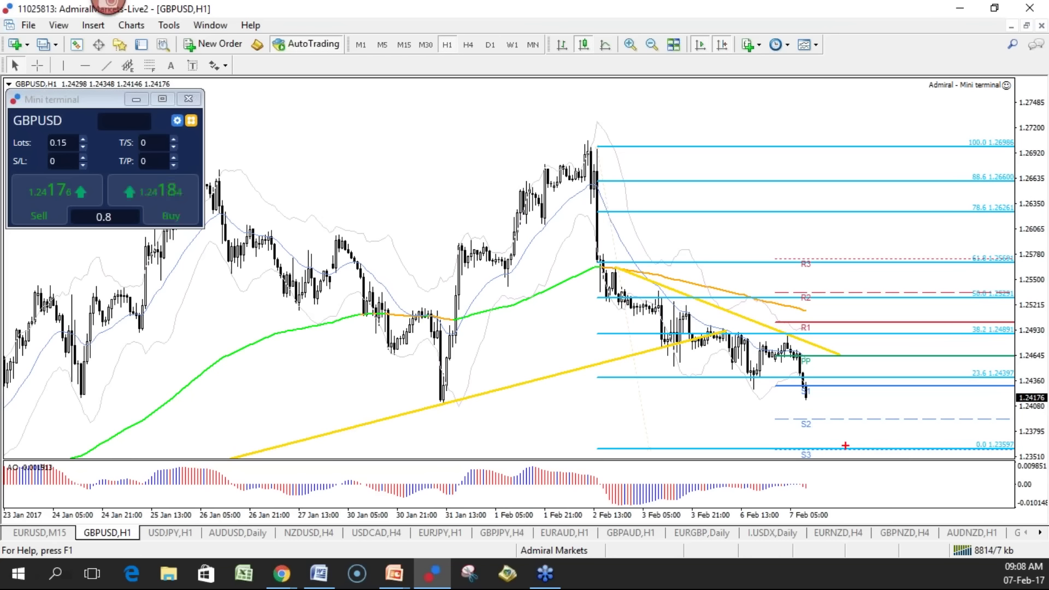
drag(861, 451, 885, 392)
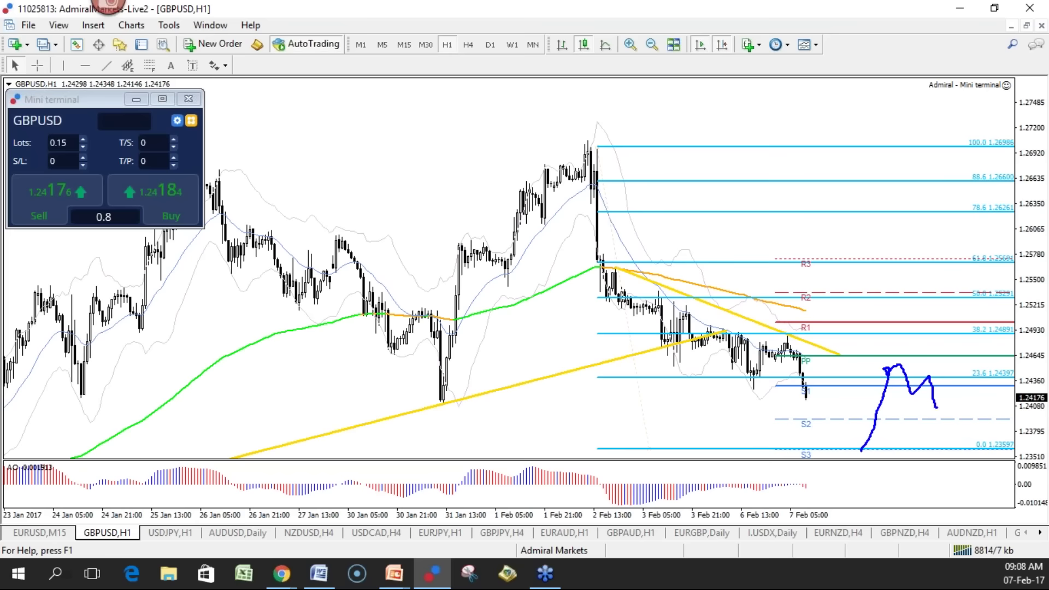
drag(952, 378, 990, 292)
mouse_move(963, 312)
mouse_down()
mouse_move(990, 292)
mouse_move(964, 310)
mouse_up()
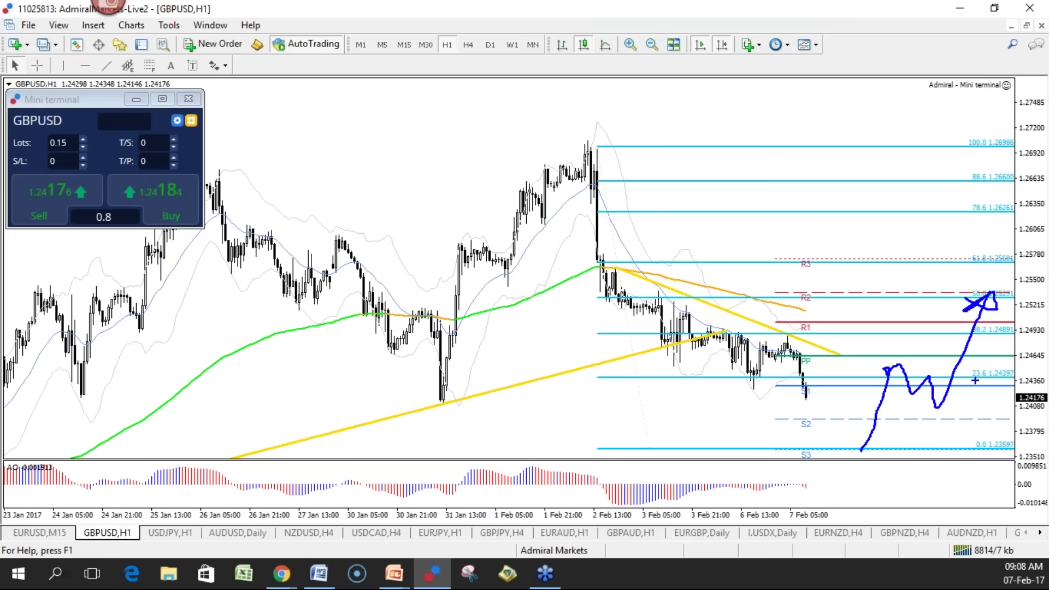
key(Escape)
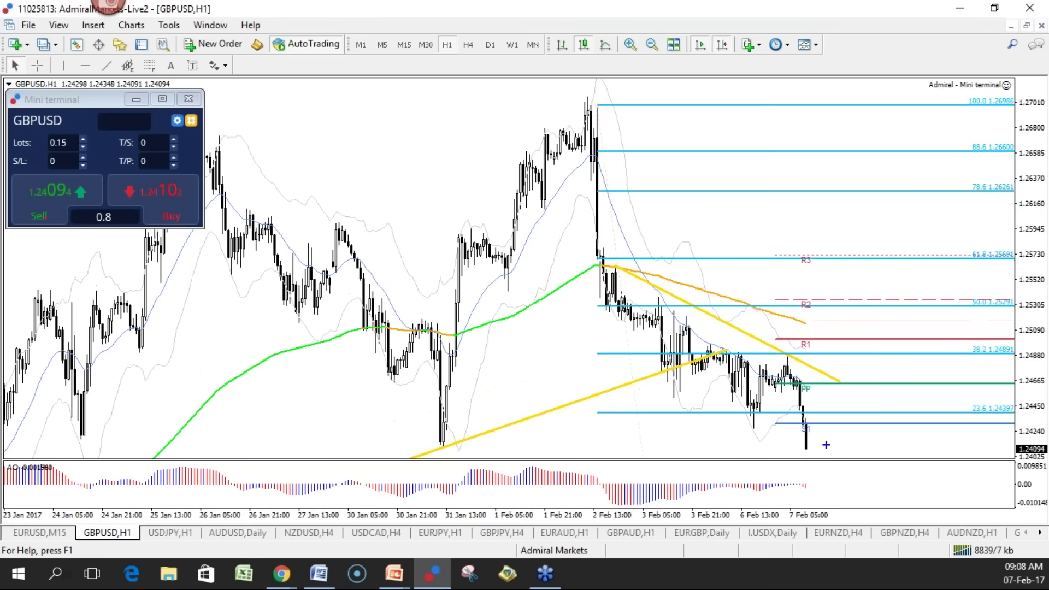
Sketch a downward price path from the latest GBPUSD candle, clear it, and check the chart on M15 before returning to H1
mouse_move(817, 432)
mouse_down()
mouse_move(817, 441)
mouse_move(874, 436)
mouse_move(892, 488)
mouse_up()
key(Escape)
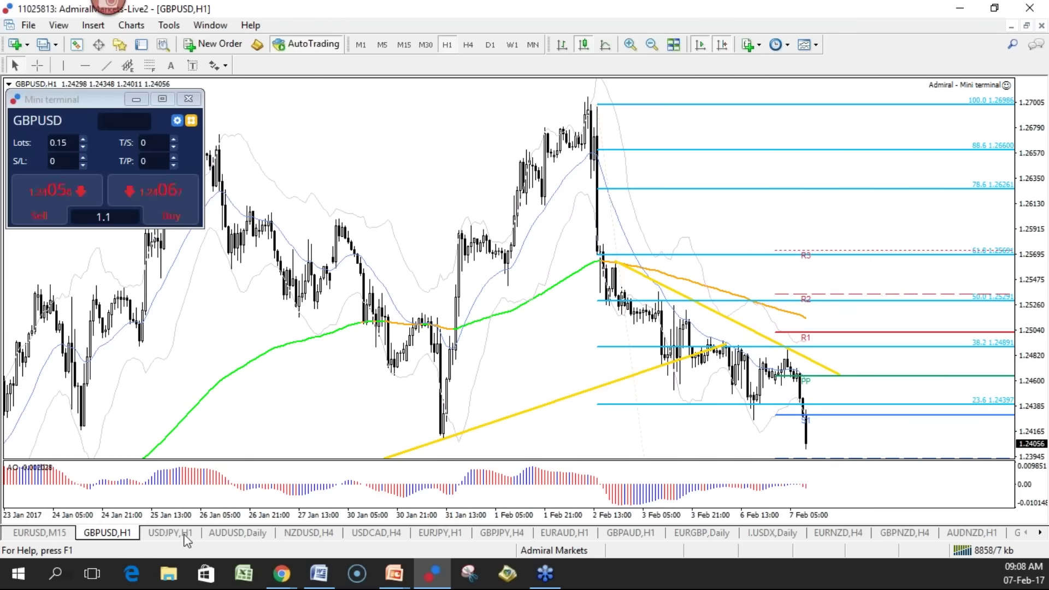
drag(1044, 377, 1044, 426)
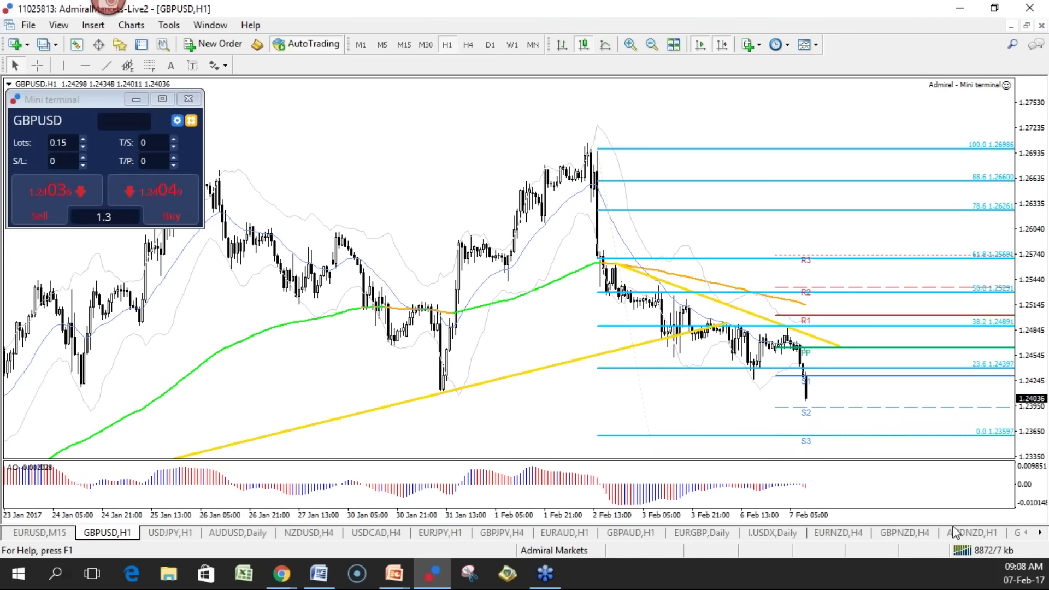
click(410, 43)
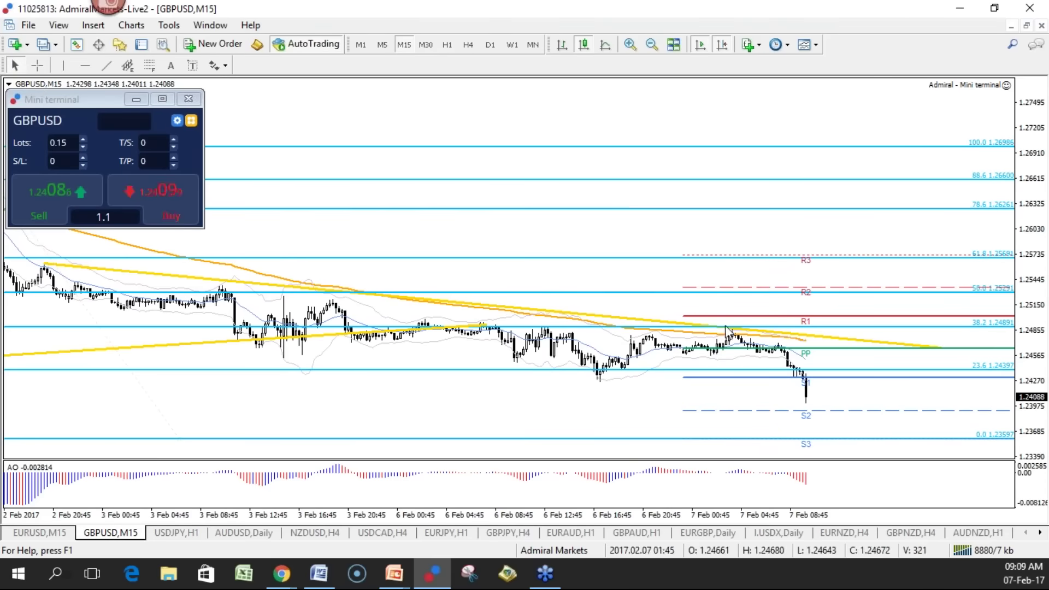
click(445, 46)
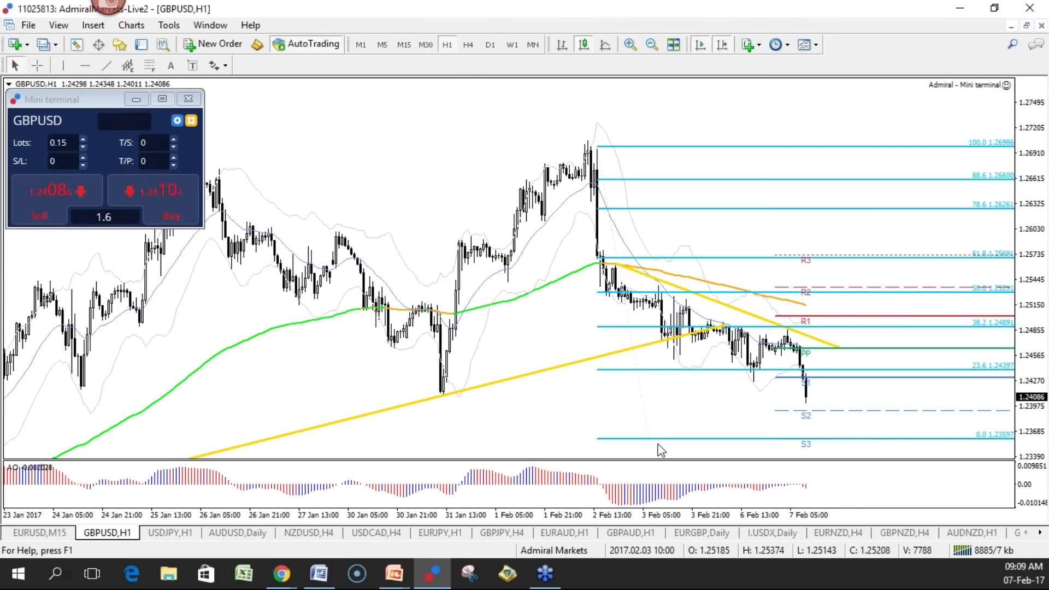
Move the lower GBPUSD Fibonacci anchor up to 1.24248 and trace the drop from there towards S3 with a temporary stroke
drag(654, 438, 645, 384)
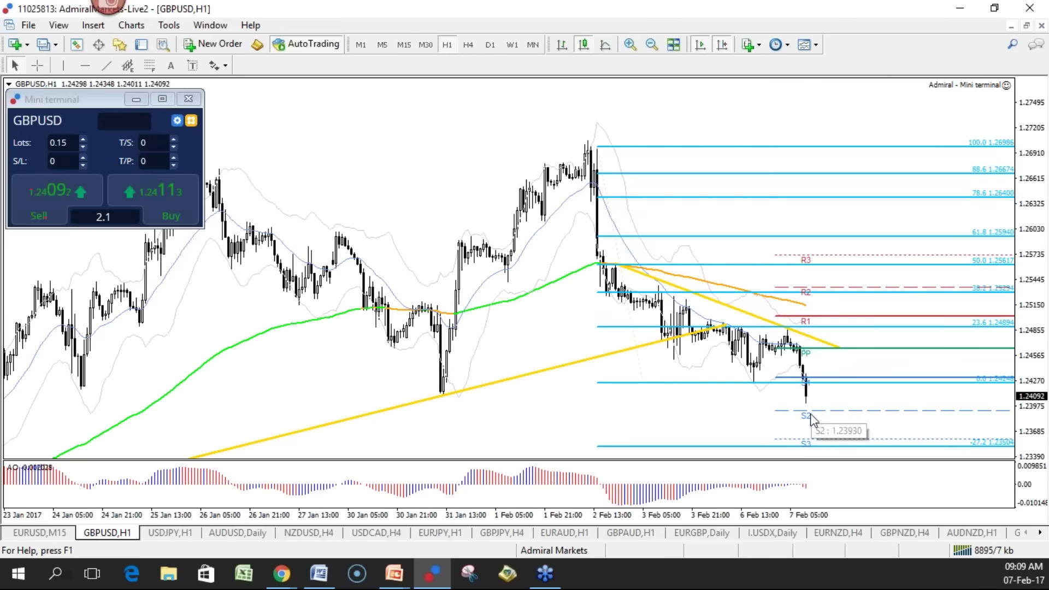
drag(806, 385, 808, 439)
key(Escape)
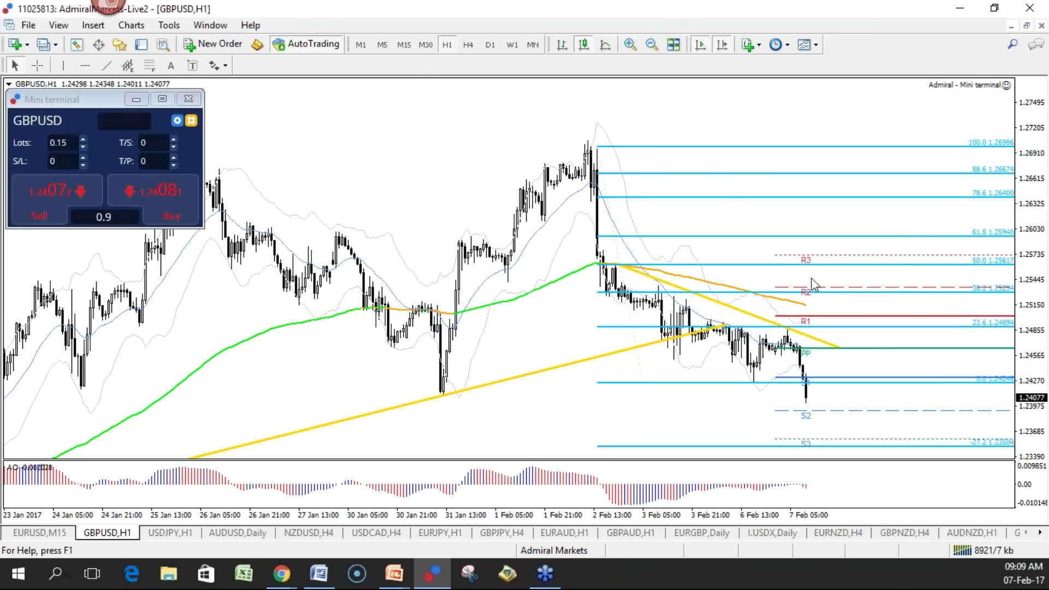
View GBPUSD on M15, mark 7 February 08:15 with a vertical line, and delete the line
click(403, 45)
drag(1020, 420, 1028, 305)
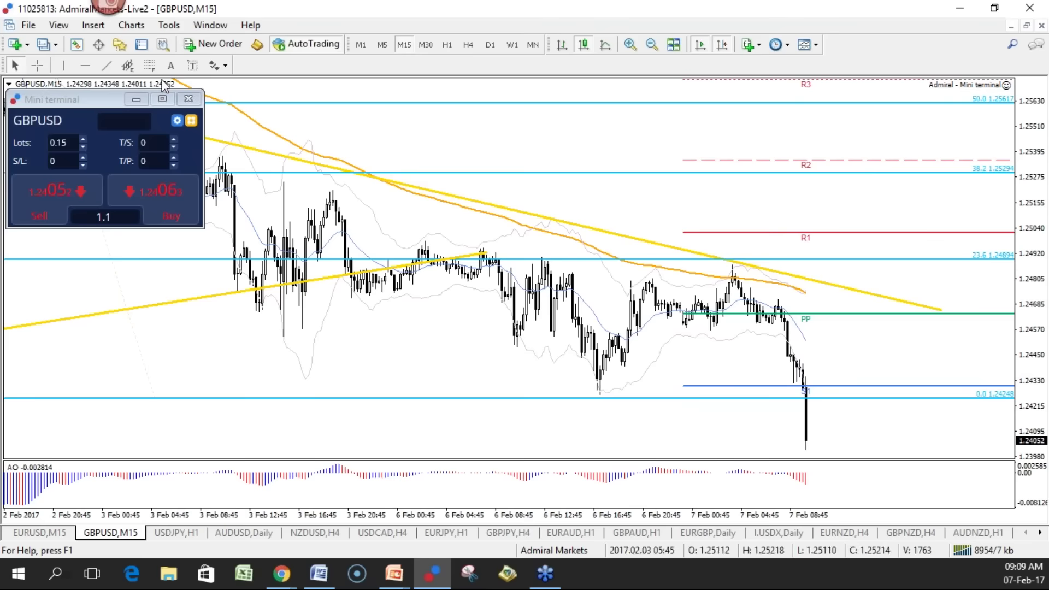
click(64, 65)
click(787, 330)
drag(788, 296, 785, 294)
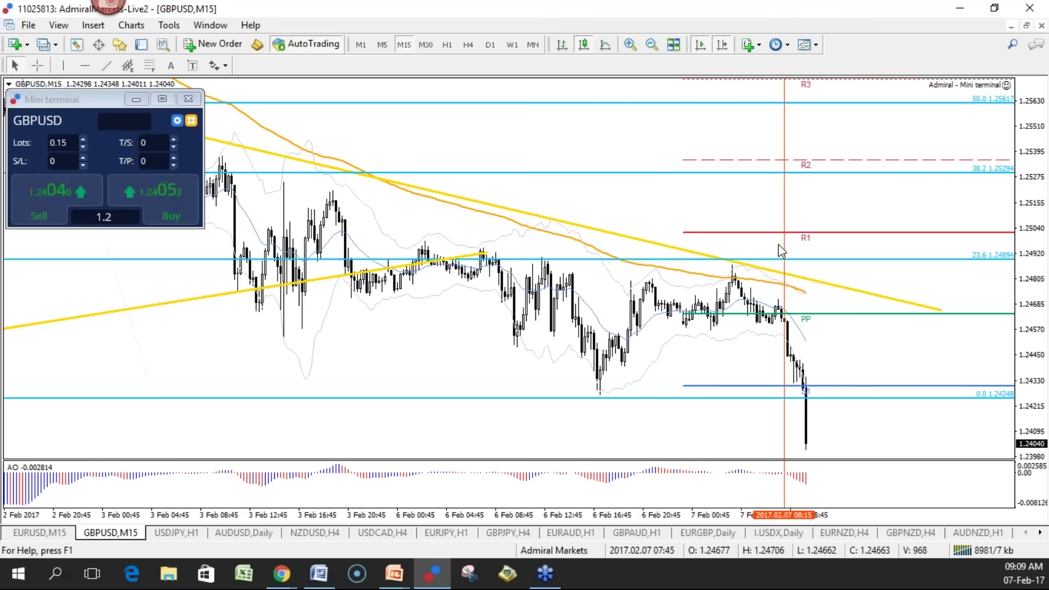
right_click(782, 202)
click(817, 253)
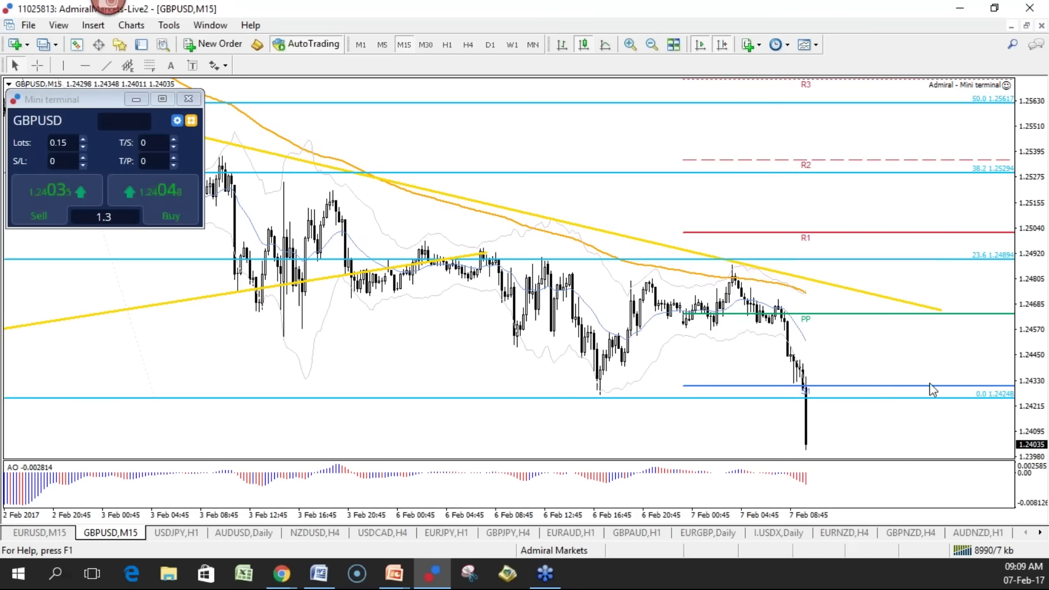
Extend the descending yellow trendline on USDJPY H1 past the latest candle to just below 111.780
click(176, 534)
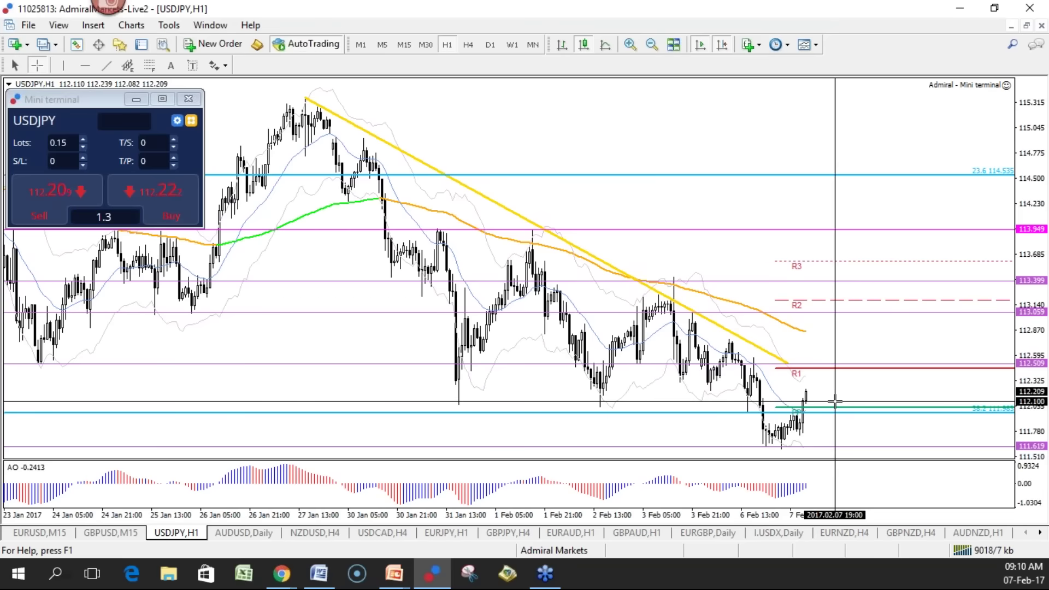
double_click(787, 362)
drag(786, 362, 903, 440)
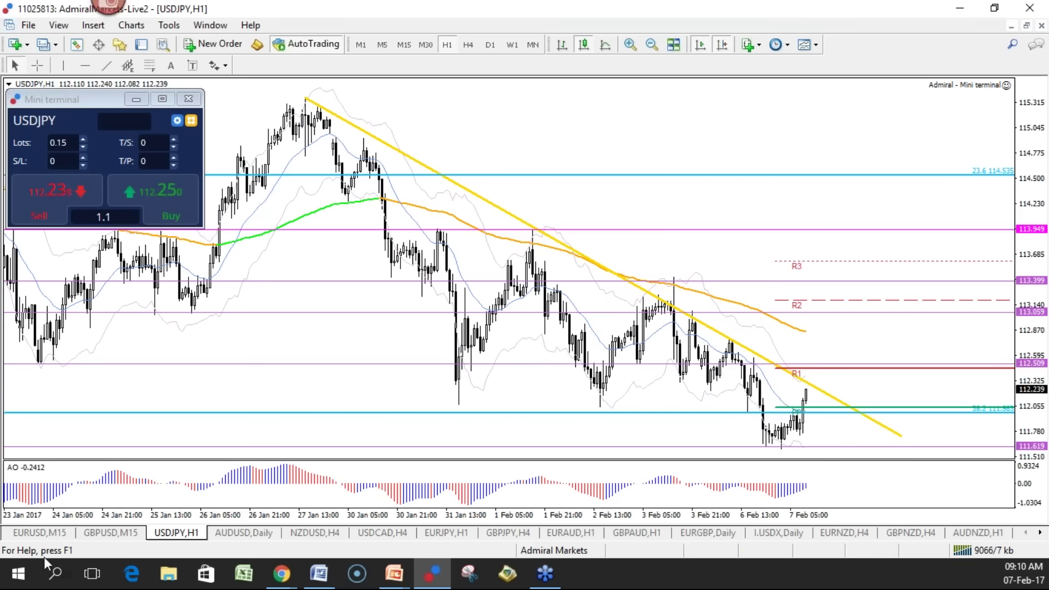
Compare the GBPUSD drop on M15, M5 and H1, and sketch a short red wave beside the latest H1 candle near S2
click(116, 530)
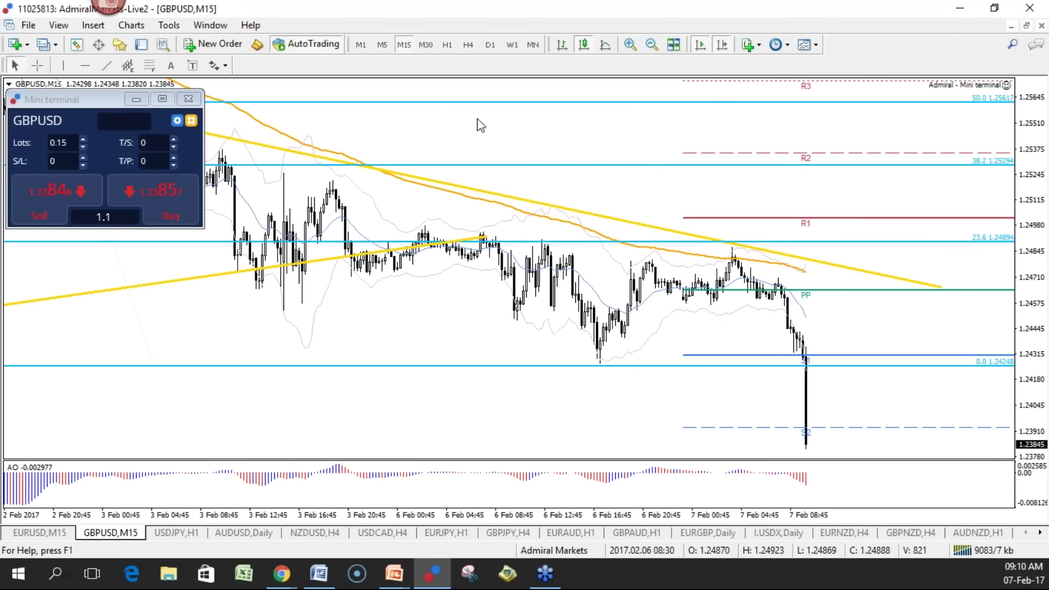
click(382, 44)
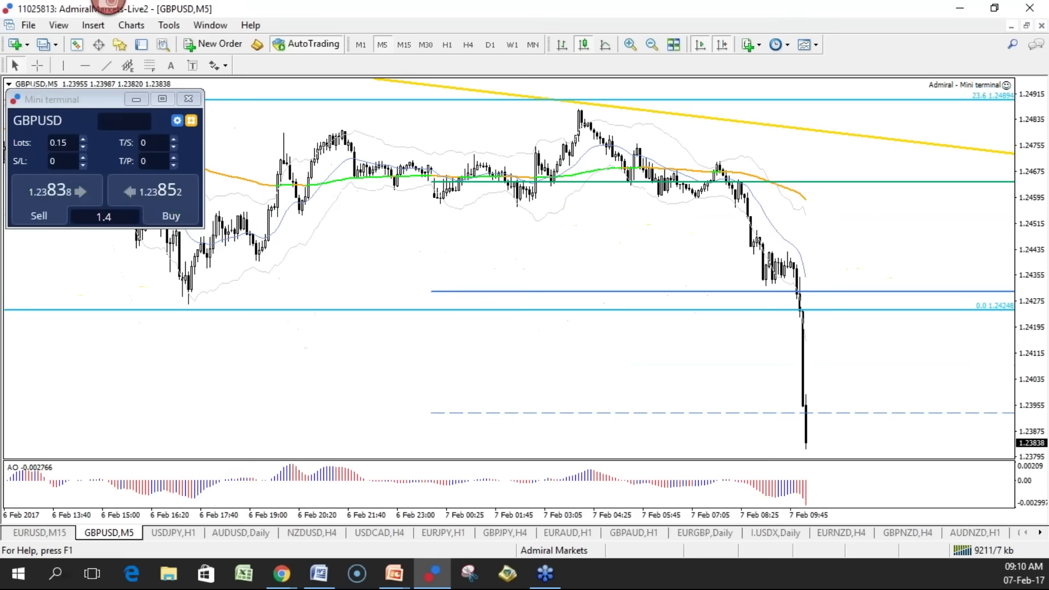
click(38, 65)
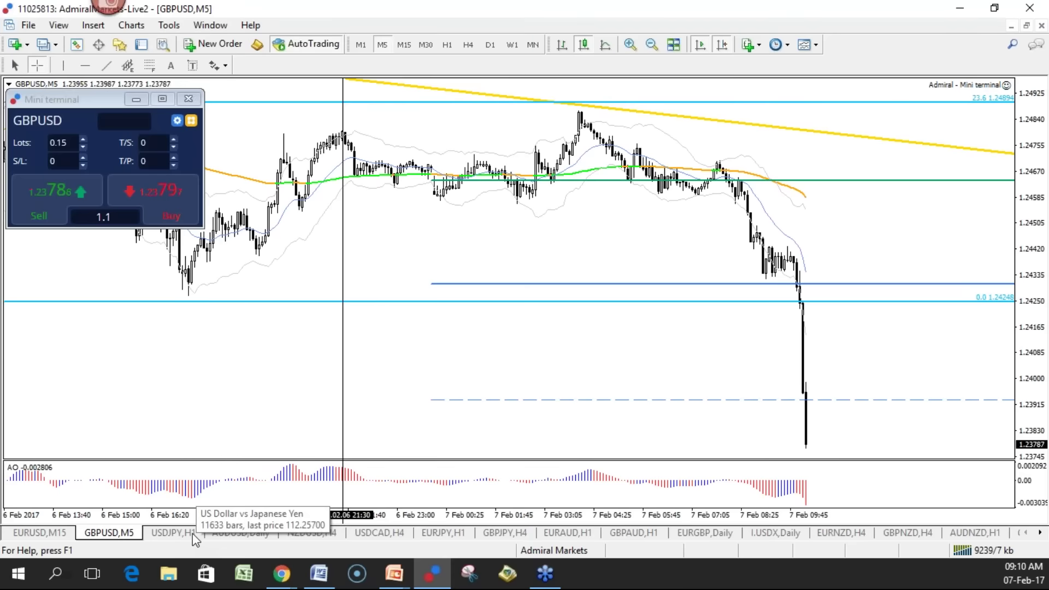
click(405, 44)
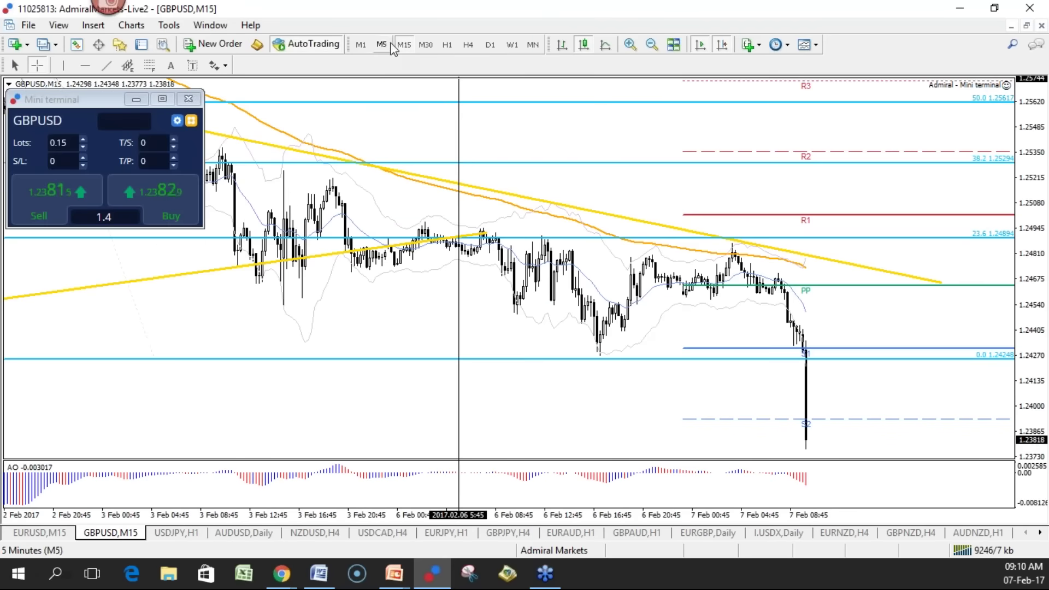
click(382, 45)
click(447, 44)
middle_click(839, 426)
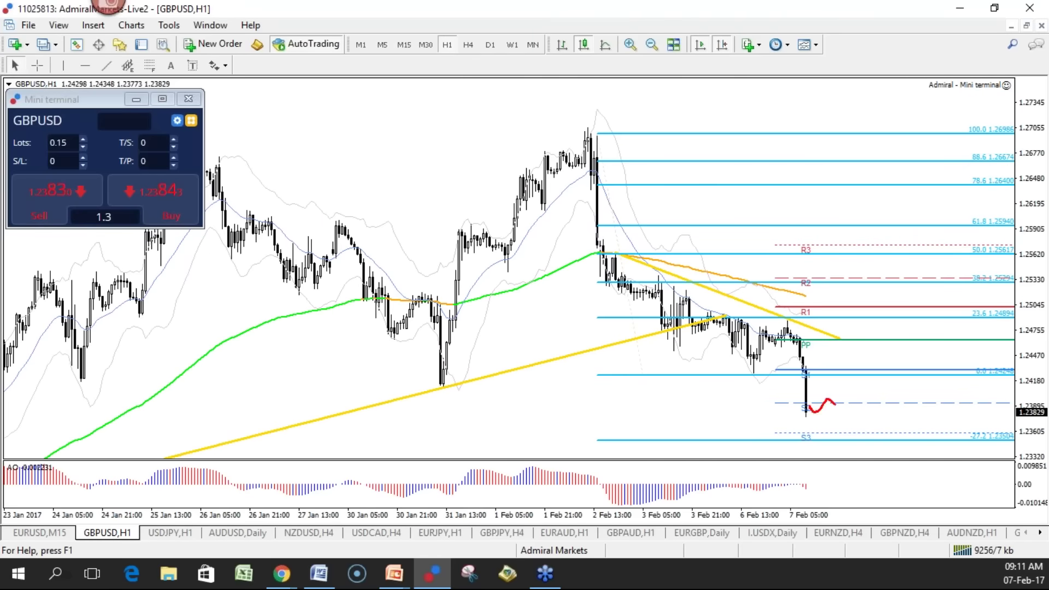
View GBPUSD on M5 and sketch possible price paths below the latest candle near S2, clearing them each time
click(382, 44)
drag(806, 501, 851, 477)
mouse_move(813, 417)
mouse_down()
mouse_move(822, 429)
mouse_move(868, 403)
mouse_move(886, 469)
mouse_up()
key(Escape)
drag(1023, 445, 1022, 361)
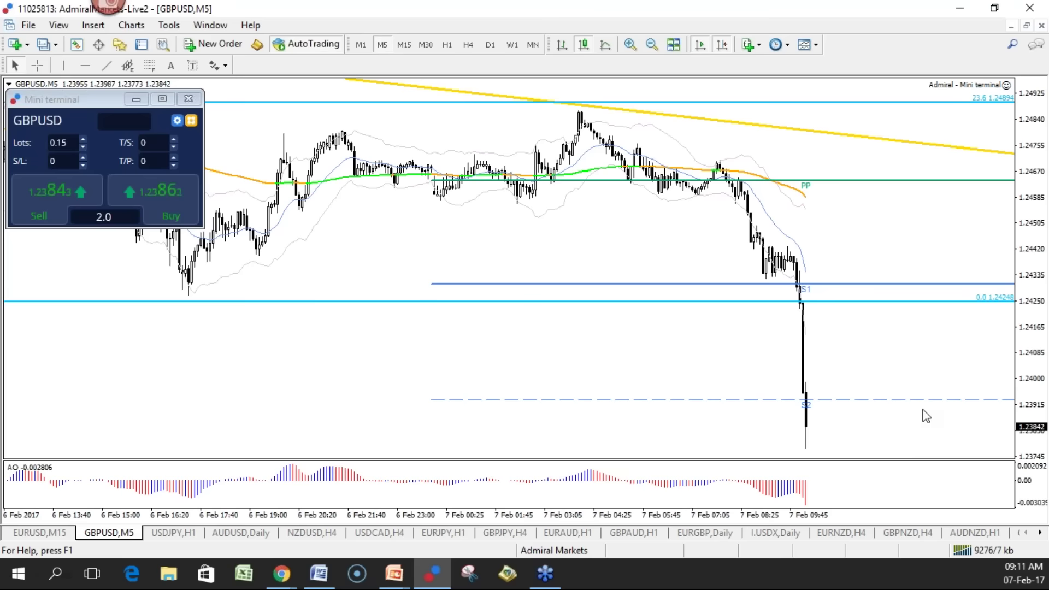
mouse_move(801, 421)
mouse_down()
mouse_move(912, 386)
mouse_move(924, 494)
mouse_move(953, 473)
mouse_up()
key(Escape)
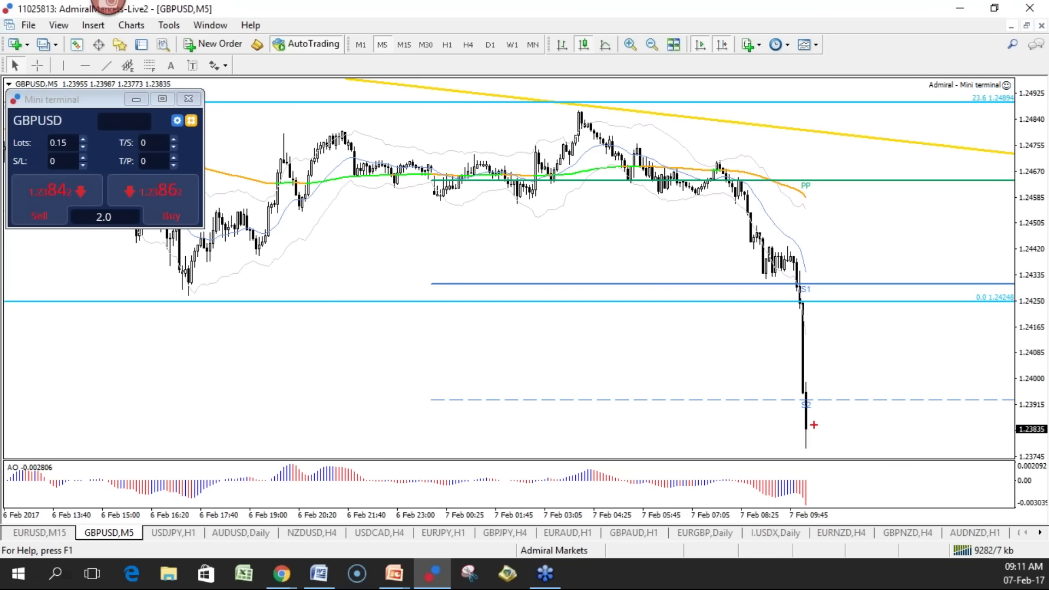
Sketch a red drop below S2 and a blue V-shaped decline and rebound to above S1, and clear the drawing
mouse_move(813, 403)
mouse_down()
mouse_move(846, 490)
mouse_move(883, 422)
mouse_move(916, 250)
mouse_up()
mouse_move(753, 178)
mouse_down()
mouse_move(811, 399)
mouse_move(849, 483)
mouse_move(908, 299)
mouse_move(916, 235)
mouse_up()
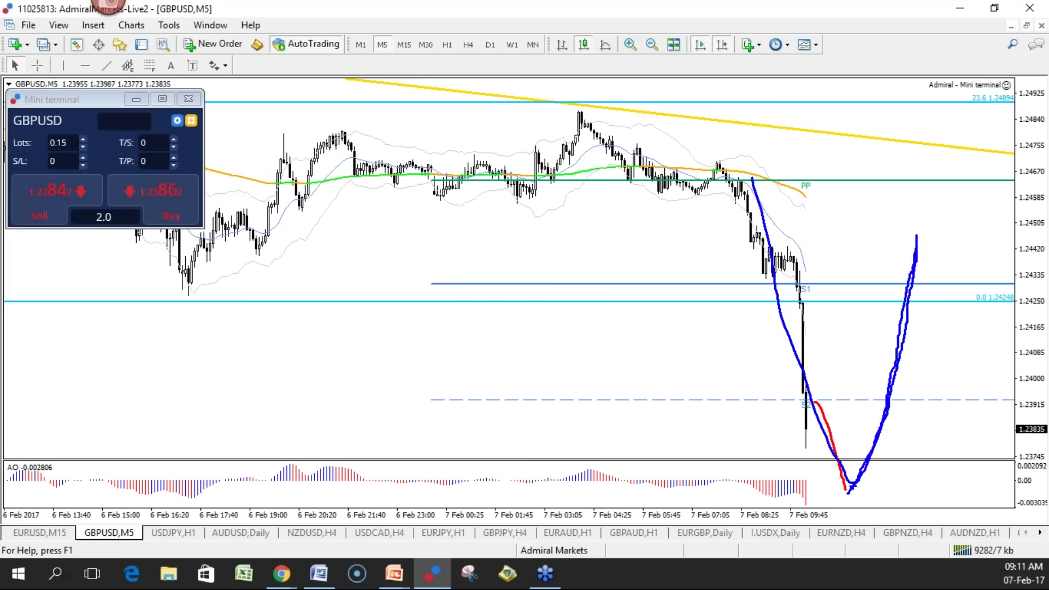
key(e)
Sketch a red sideways wave from the latest M5 candle up to S2, mark the earlier decline between PP and S1, and clear the sketches
mouse_move(808, 426)
mouse_down()
mouse_move(861, 431)
mouse_move(952, 410)
mouse_up()
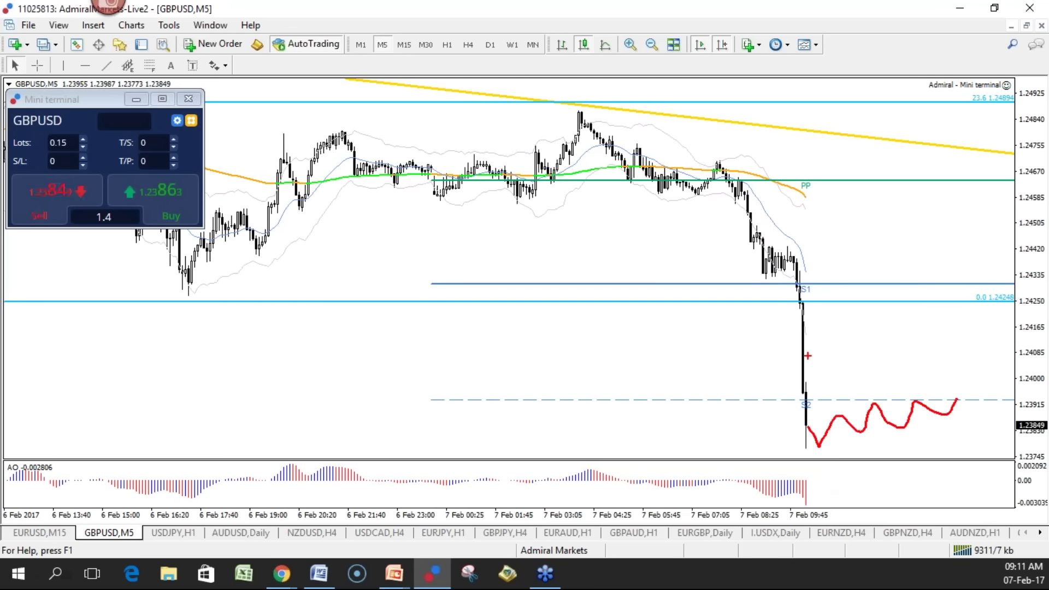
mouse_move(751, 186)
mouse_down()
mouse_move(729, 205)
mouse_move(754, 186)
mouse_up()
mouse_move(783, 266)
mouse_down()
mouse_move(807, 256)
mouse_move(706, 283)
mouse_move(808, 258)
mouse_up()
key(Escape)
drag(814, 261, 722, 284)
key(Escape)
Enlarge the GBPUSD M15 candles and mark the candles at the PP level before the sell-off with a temporary freehand stroke
click(404, 45)
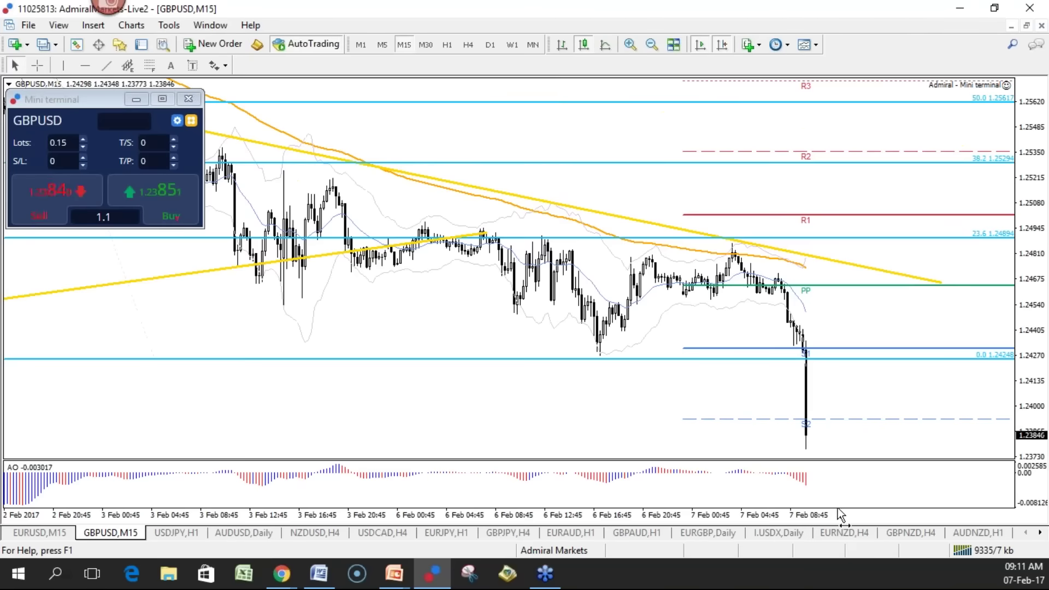
key(plus)
key(plus)
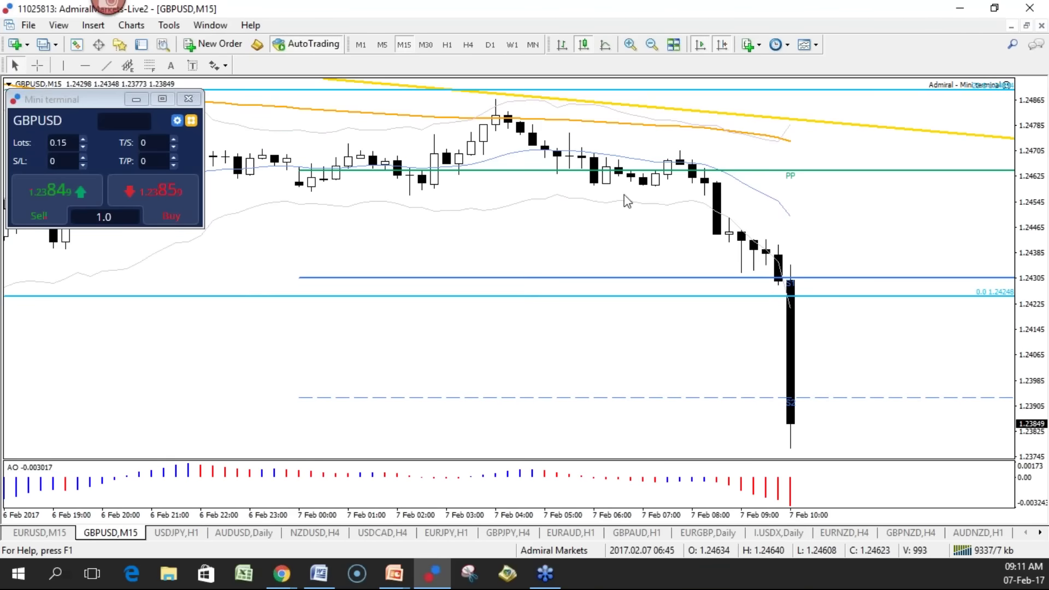
mouse_move(690, 157)
mouse_down()
mouse_move(691, 189)
mouse_move(720, 118)
mouse_up()
key(Escape)
Compress the USDJPY H1 price scale and sketch a red band along the 31 January to 6 February lows at about 112.1 to 112.2
click(188, 533)
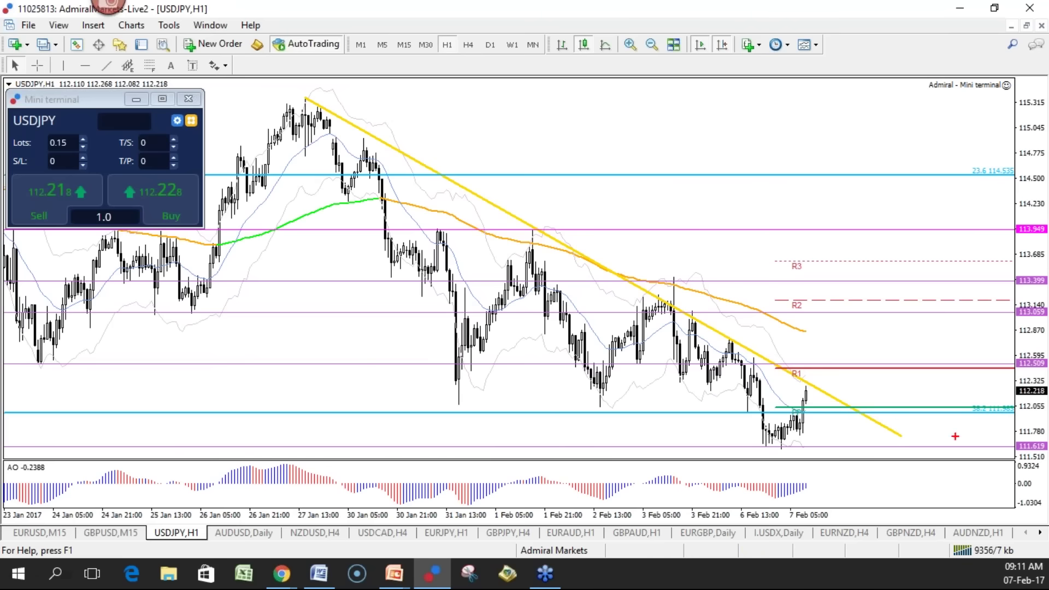
drag(1038, 426, 1038, 448)
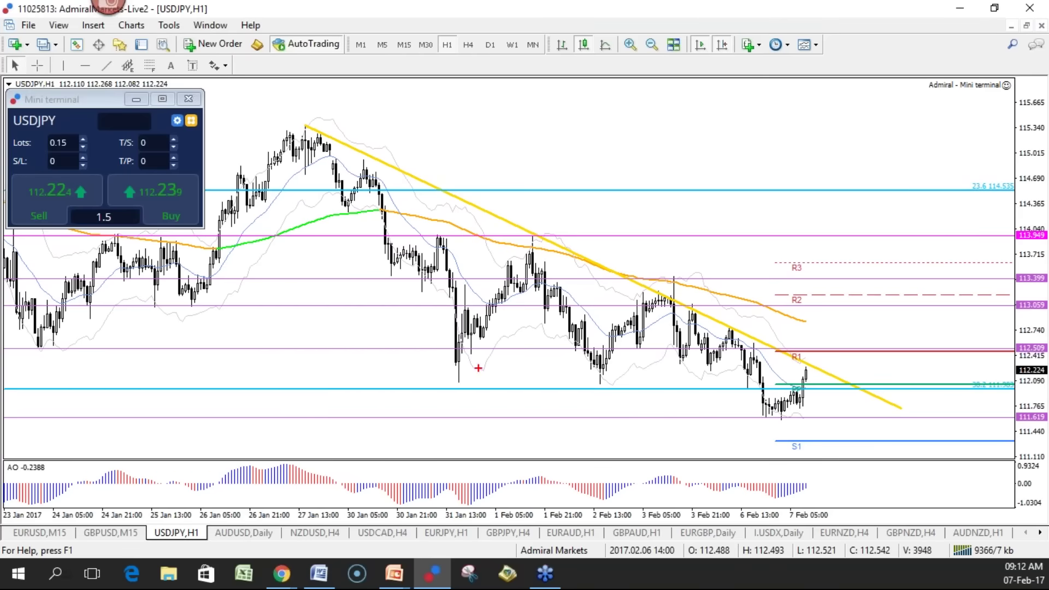
mouse_move(454, 381)
mouse_down()
mouse_move(766, 389)
mouse_move(415, 368)
mouse_up()
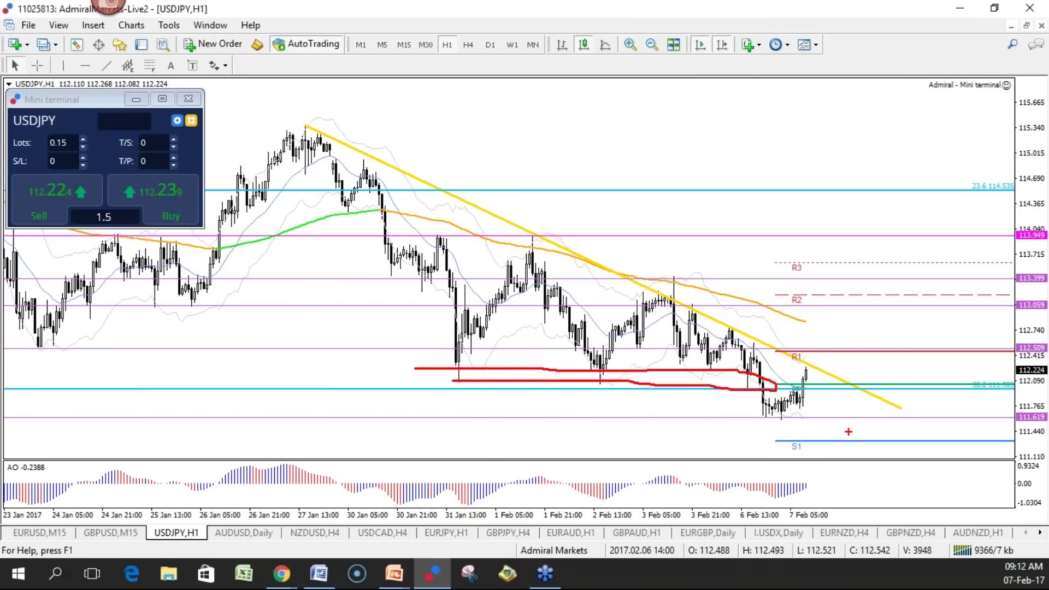
Sketch a falling stroke from the latest USDJPY H1 lows to just below S1 and clear all the sketches
mouse_move(775, 407)
mouse_down()
mouse_move(798, 403)
mouse_move(836, 464)
mouse_move(846, 454)
mouse_up()
key(Escape)
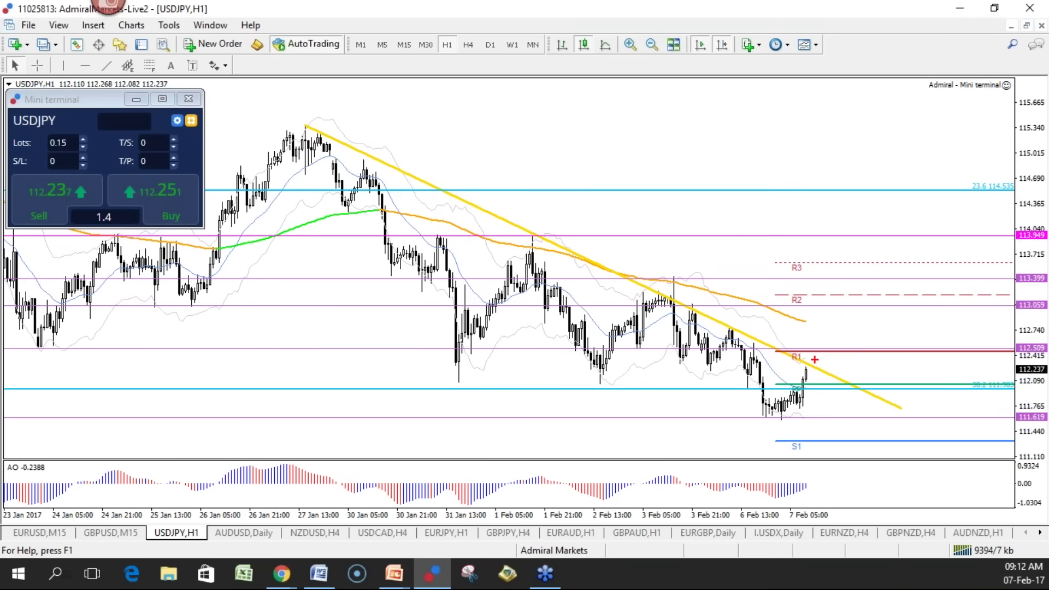
Sketch a red line at R1 with an arrow down below S1 and a blue zigzag rising from R1 to about 115.0, and clear the drawing
drag(777, 355, 838, 353)
mouse_move(812, 358)
mouse_down()
mouse_move(846, 462)
mouse_move(863, 445)
mouse_up()
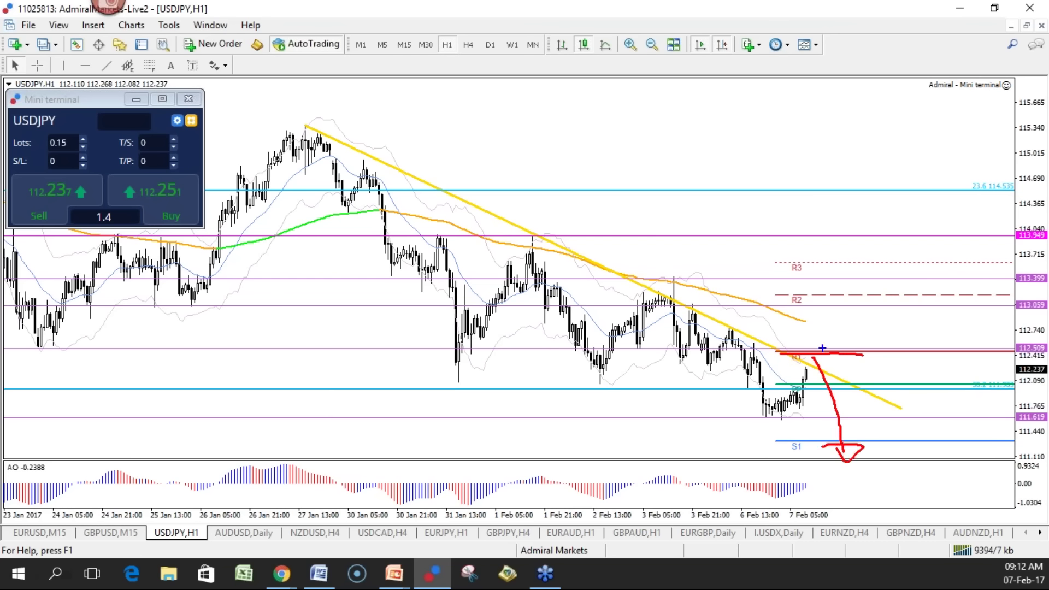
mouse_move(822, 351)
mouse_down()
mouse_move(888, 263)
mouse_move(935, 357)
mouse_move(1029, 147)
mouse_move(1045, 176)
mouse_move(1000, 176)
mouse_up()
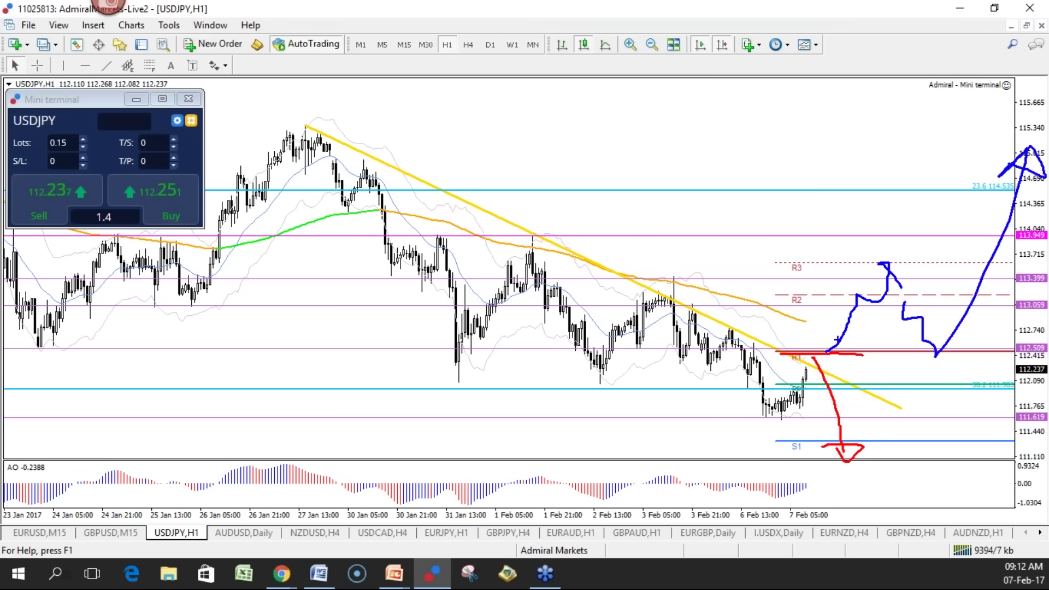
key(Escape)
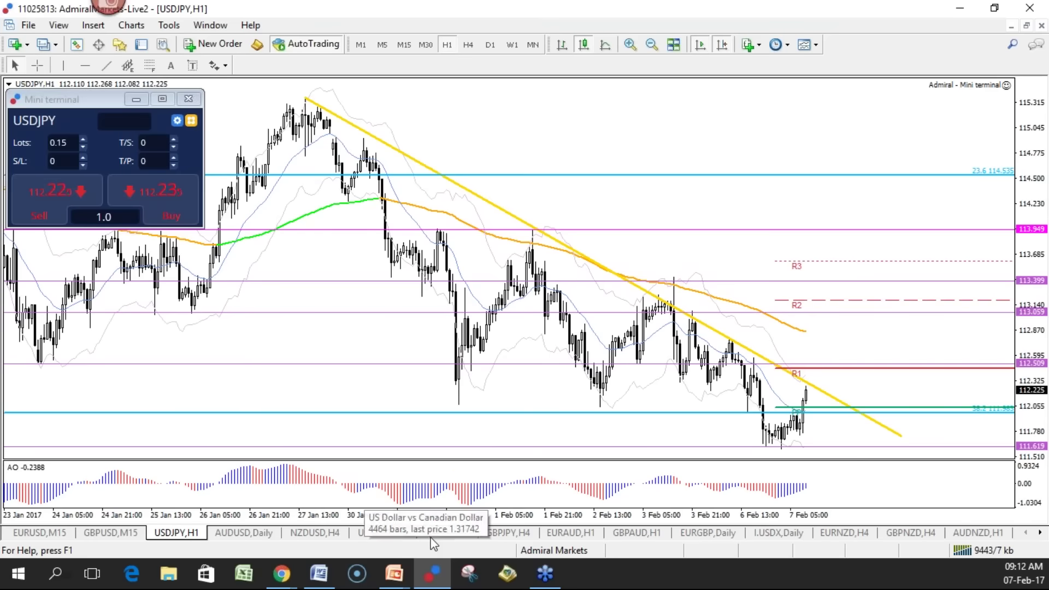
Switch to the GBPJPY H4 chart and apply the saved template with pivot levels and the Admiral Mini terminal
click(506, 535)
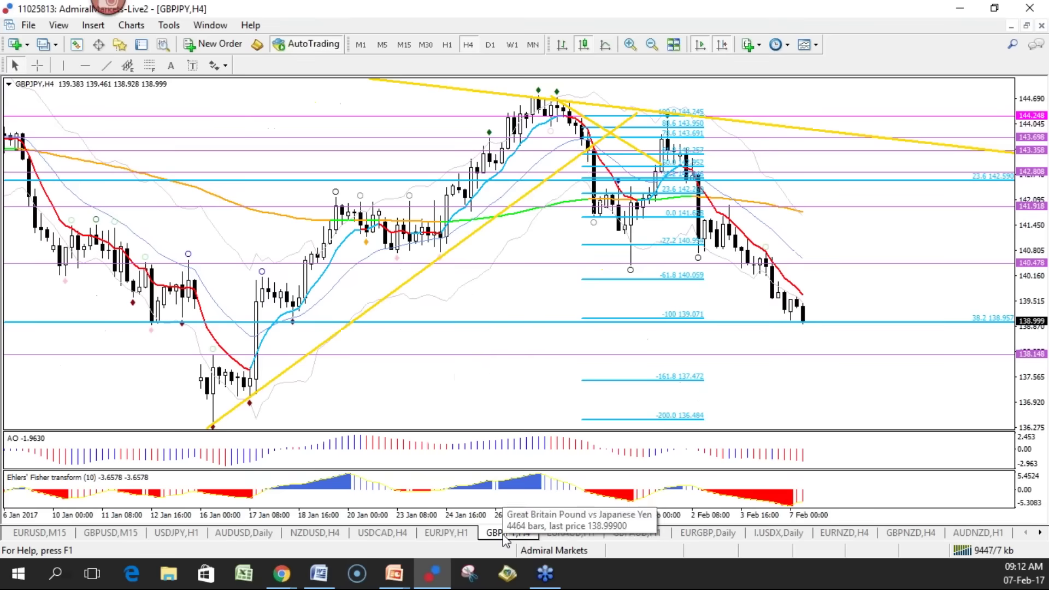
right_click(486, 295)
mouse_move(548, 350)
click(673, 312)
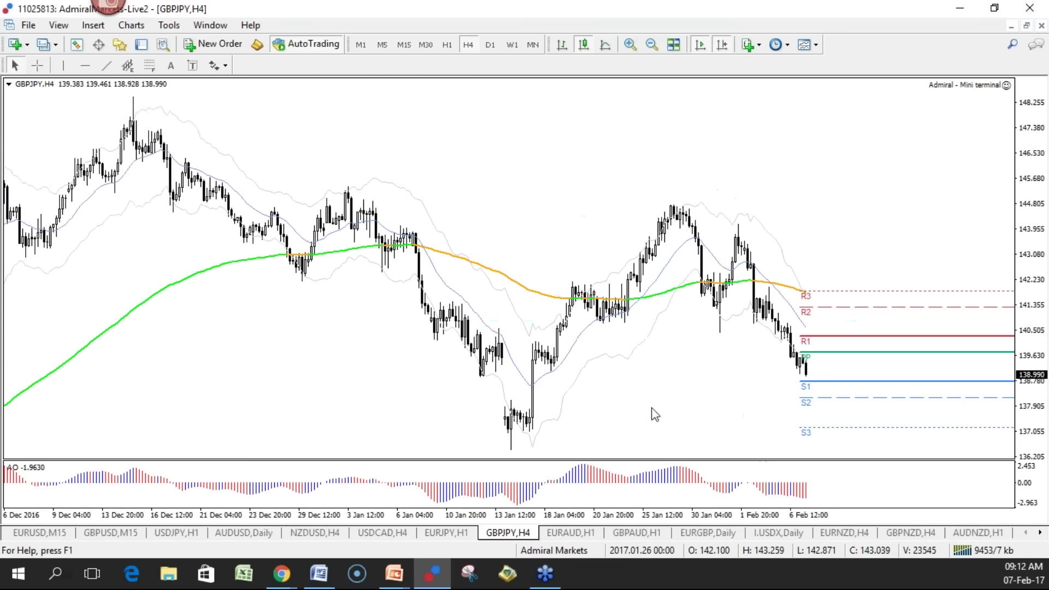
Draw a Fibonacci retracement on the GBPJPY H4 chart from the 16 January low at 136.439 to the late-January high at 144.756
drag(692, 511, 690, 513)
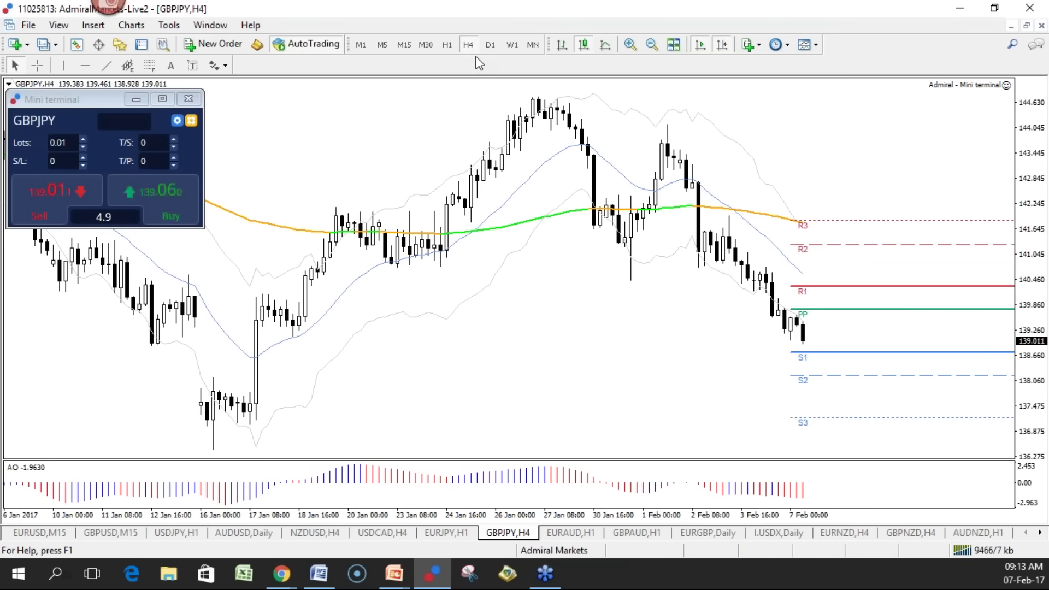
click(490, 44)
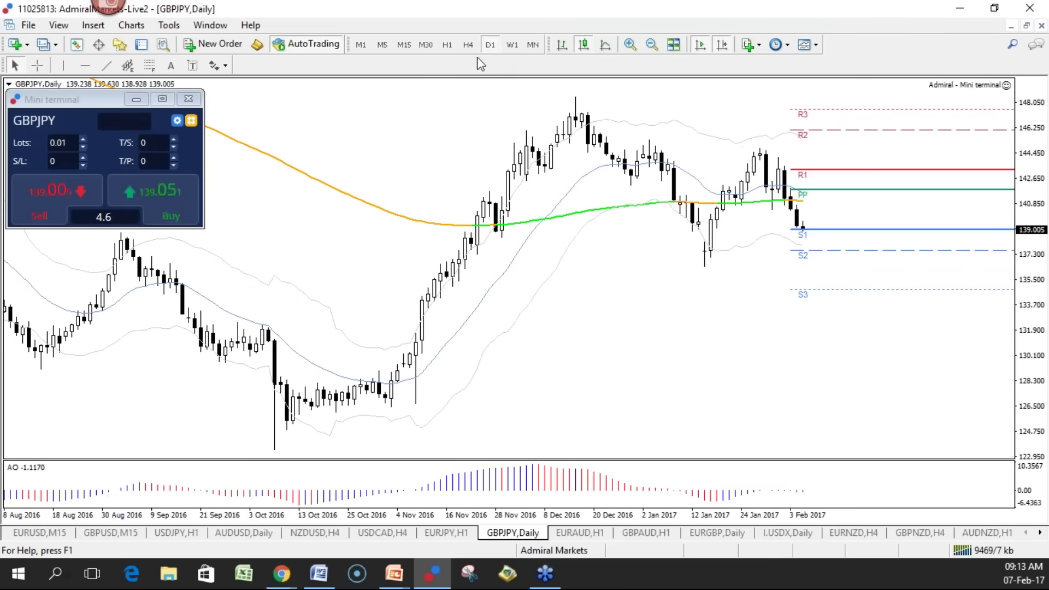
click(468, 46)
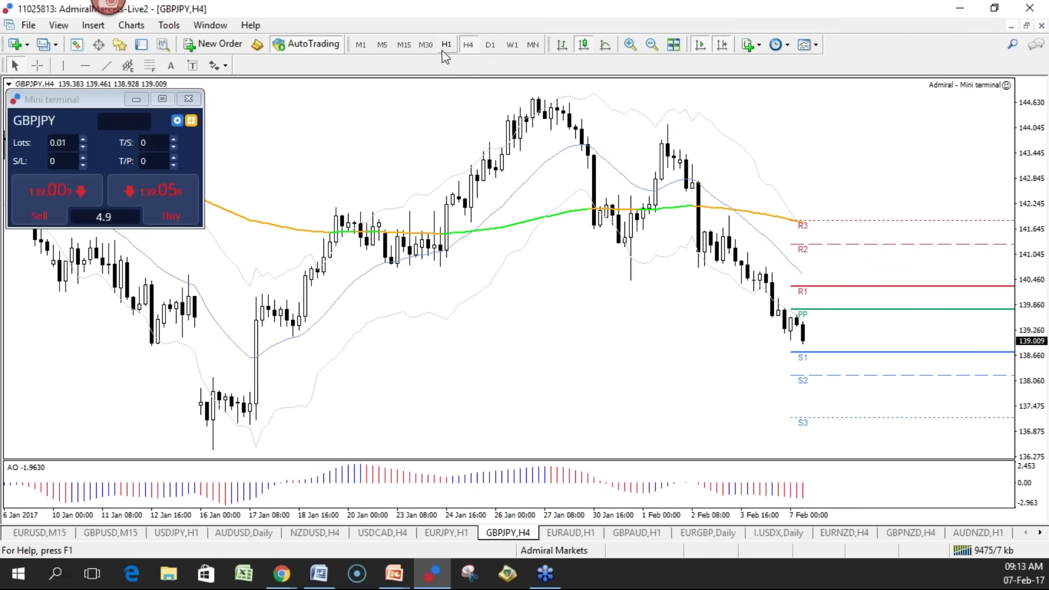
click(149, 65)
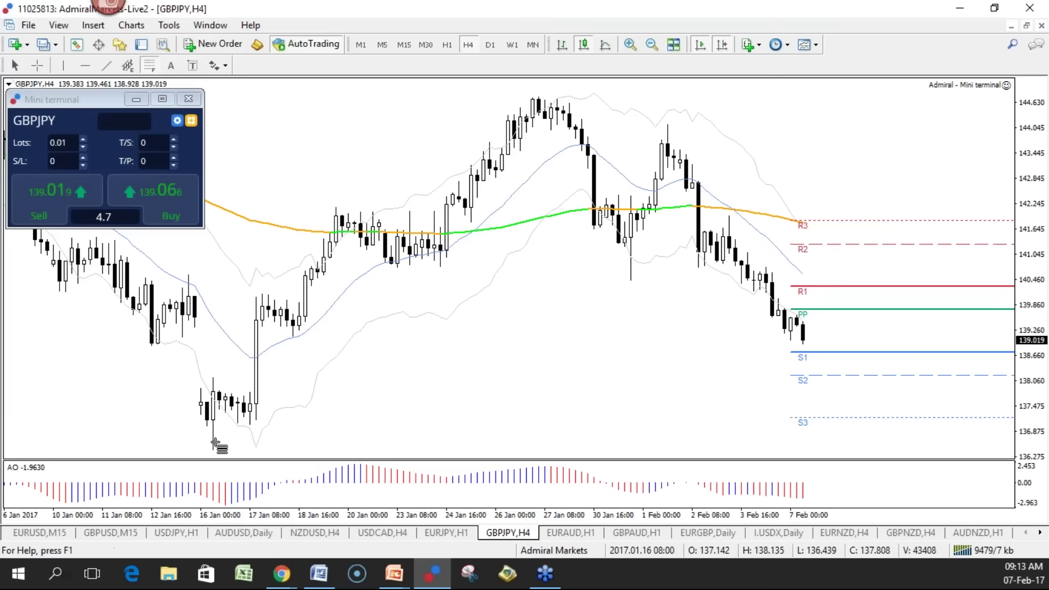
drag(213, 449, 329, 97)
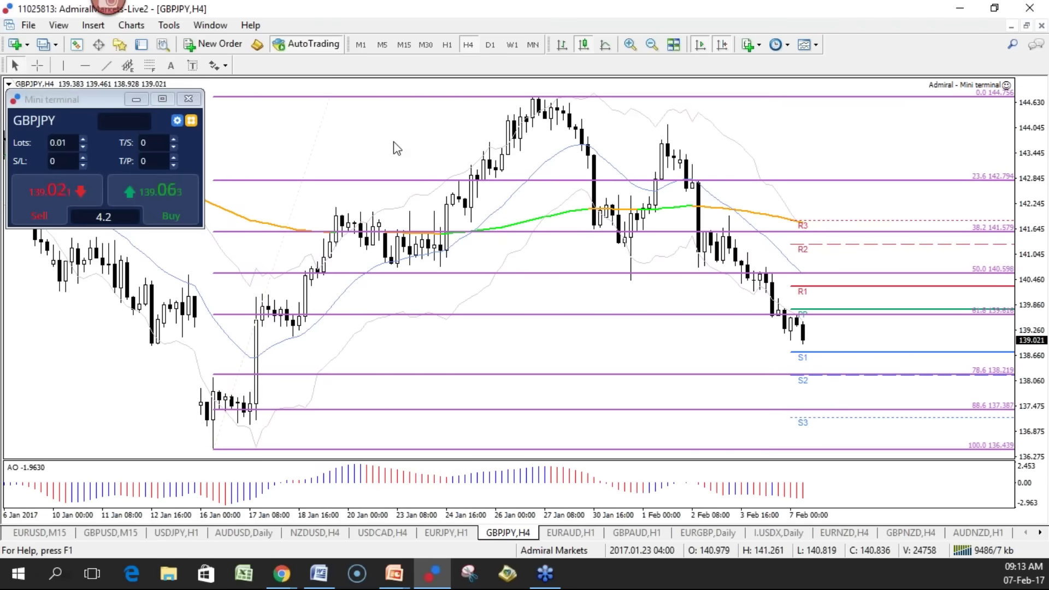
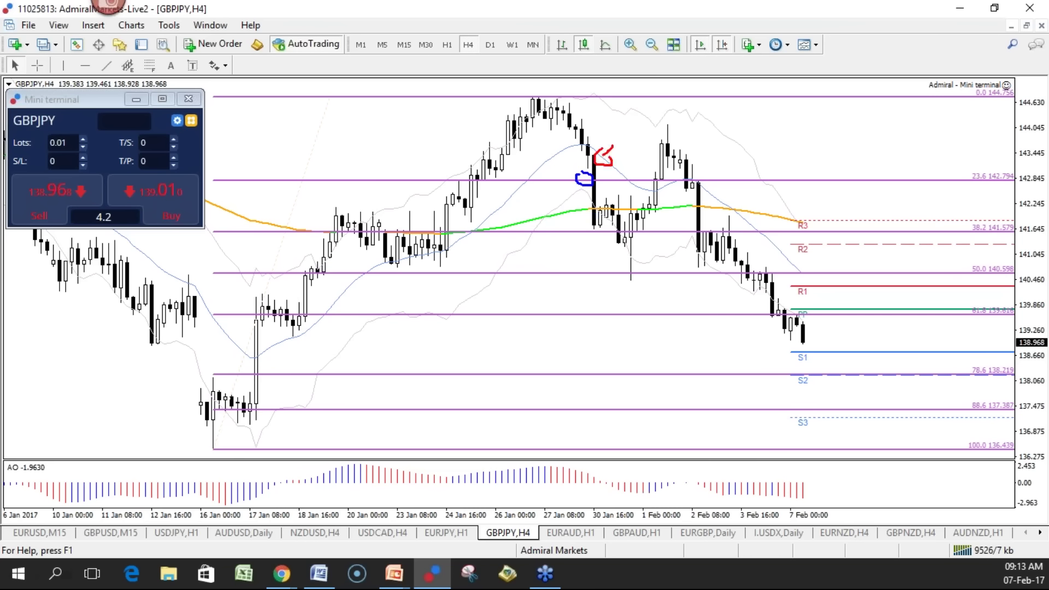
Mark the decline to the 50.0 Fibonacci level and the rebound to the early-February high in freehand, and erase the markings
drag(594, 222, 581, 230)
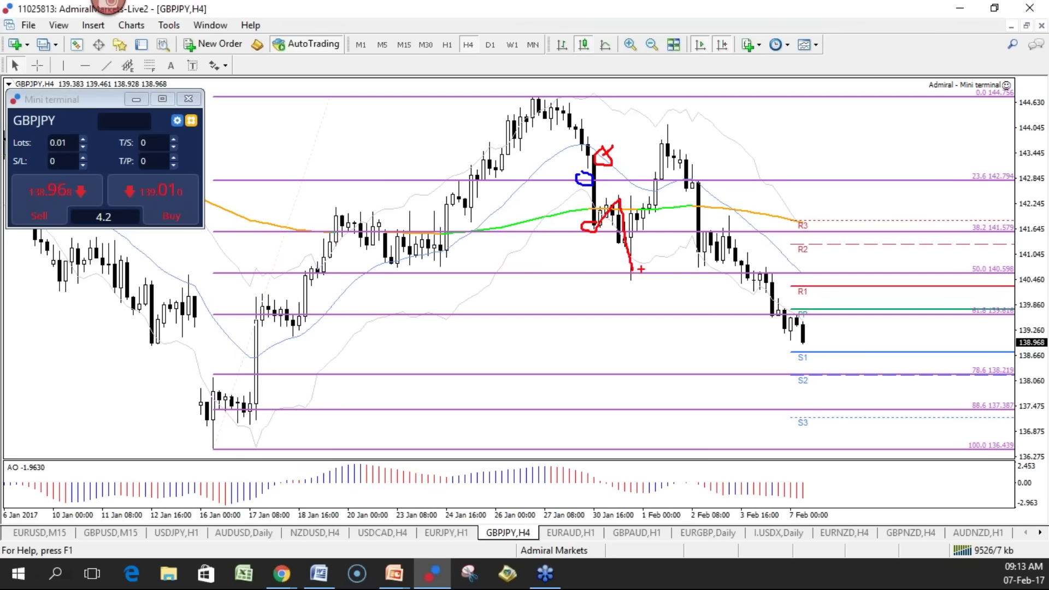
drag(633, 270, 678, 134)
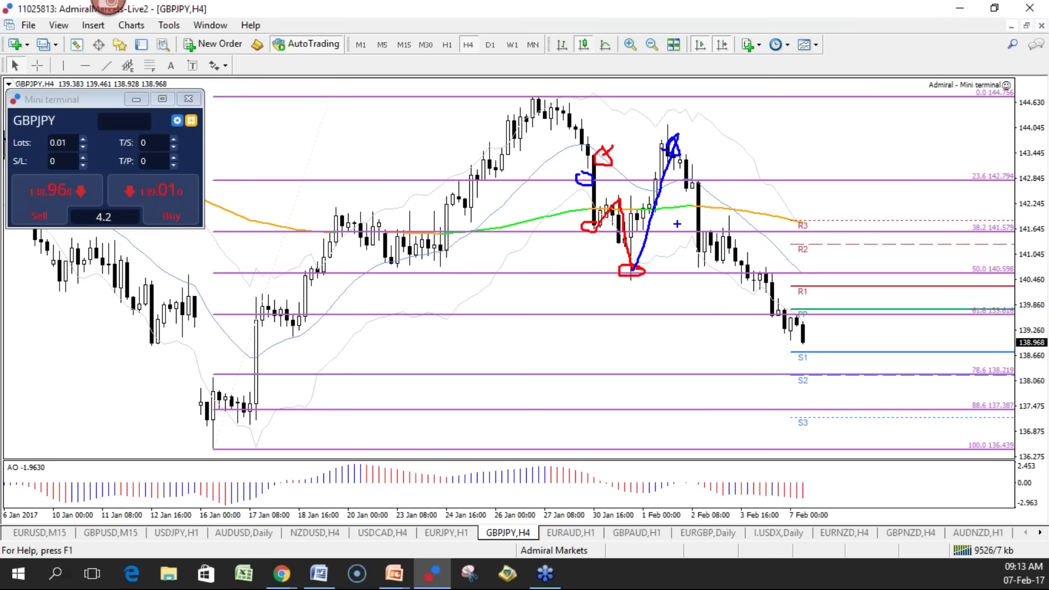
key(e)
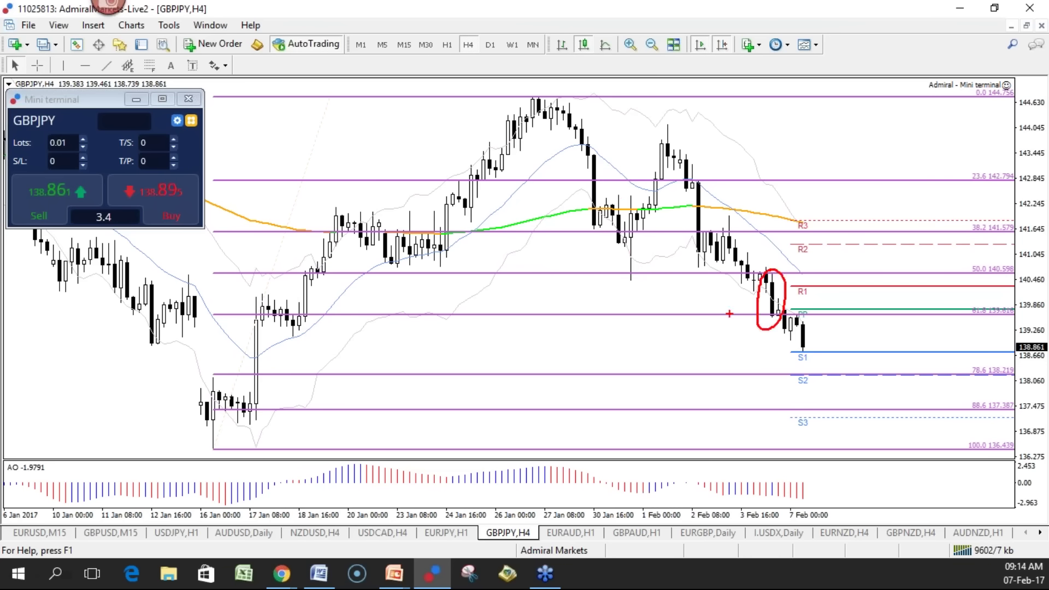
Circle the large bearish candles of 30 January and 6 February, mark their pullbacks in blue, and clear the markings
mouse_move(603, 157)
mouse_down()
mouse_move(578, 207)
mouse_move(611, 205)
mouse_move(609, 167)
mouse_up()
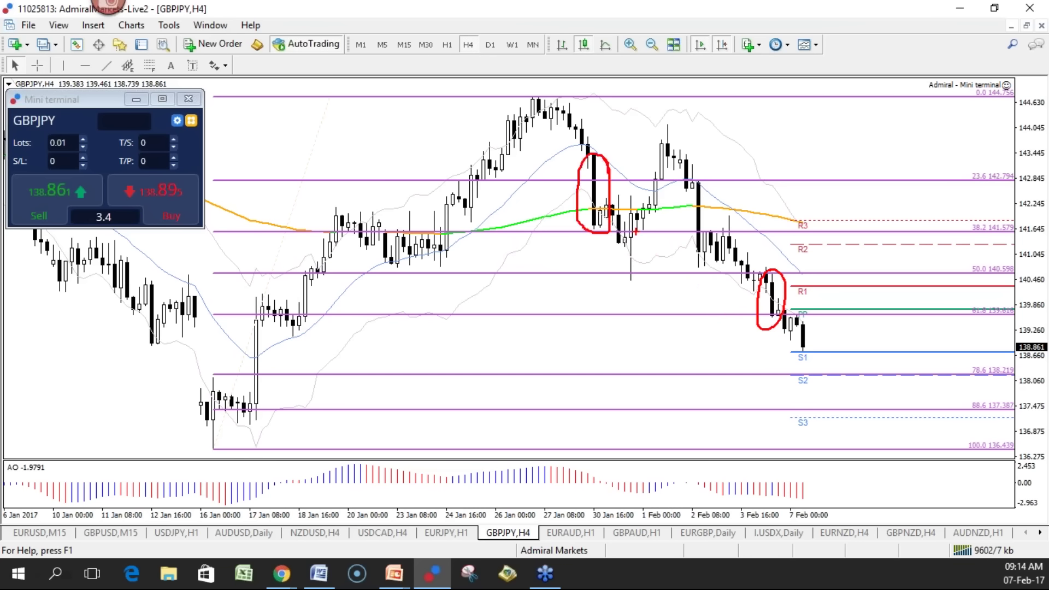
mouse_move(622, 194)
mouse_down()
mouse_move(590, 216)
mouse_move(619, 201)
mouse_up()
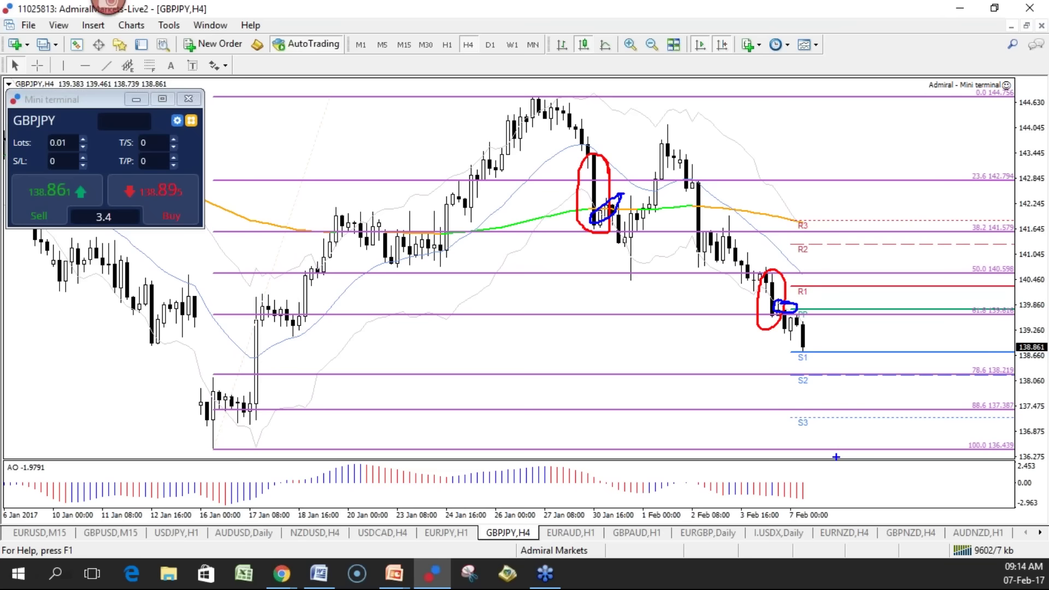
key(Escape)
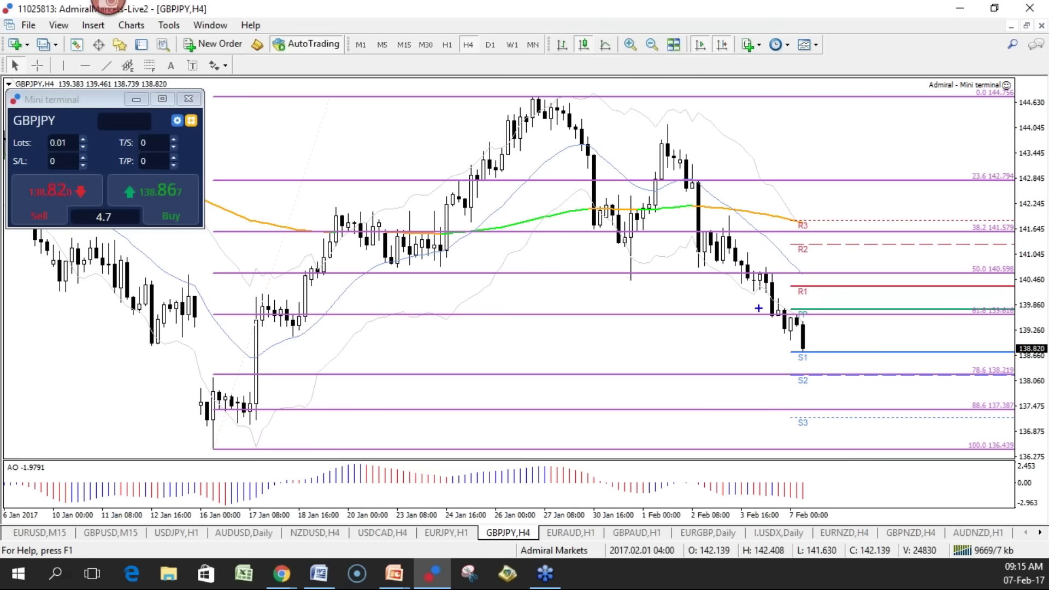
drag(777, 281, 770, 315)
mouse_move(603, 154)
mouse_down()
mouse_move(590, 212)
mouse_move(601, 143)
mouse_up()
key(Escape)
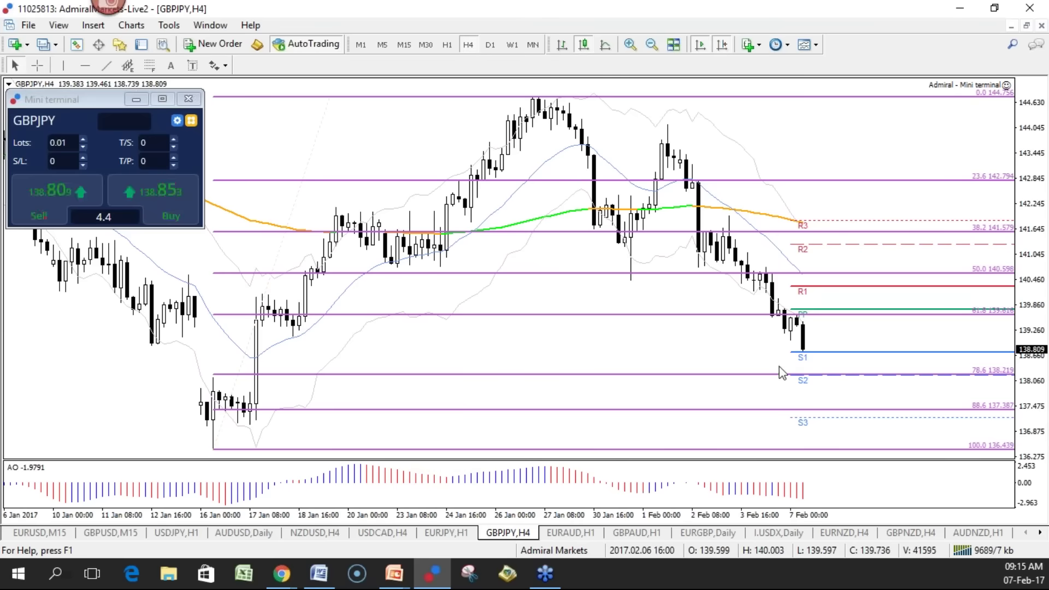
Examine the 6 February candles around the 61.8 Fibonacci level with the crosshair and a temporary circle on the breakout candle
drag(785, 519, 792, 520)
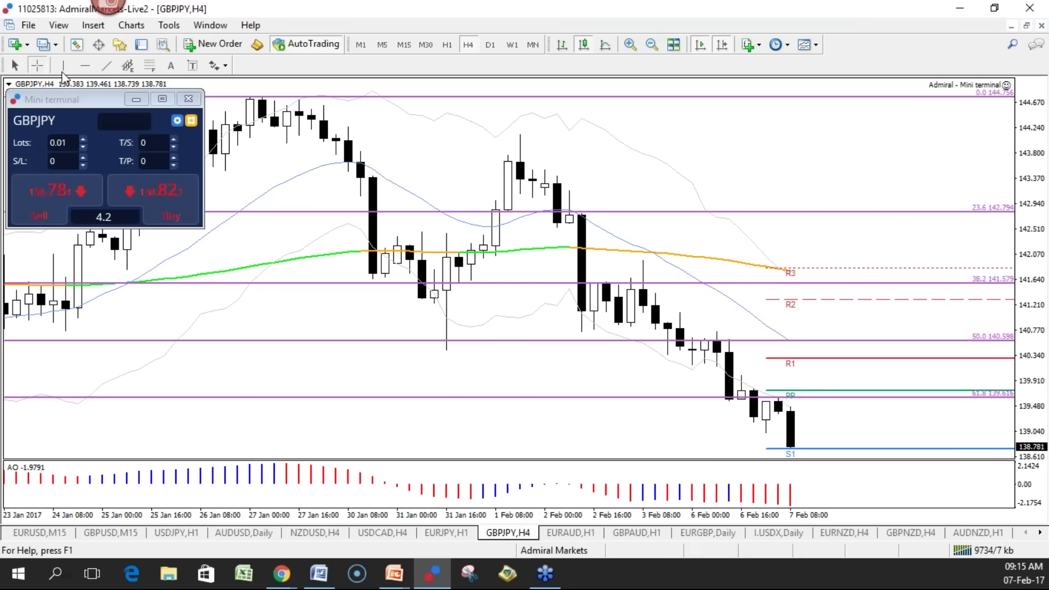
click(36, 65)
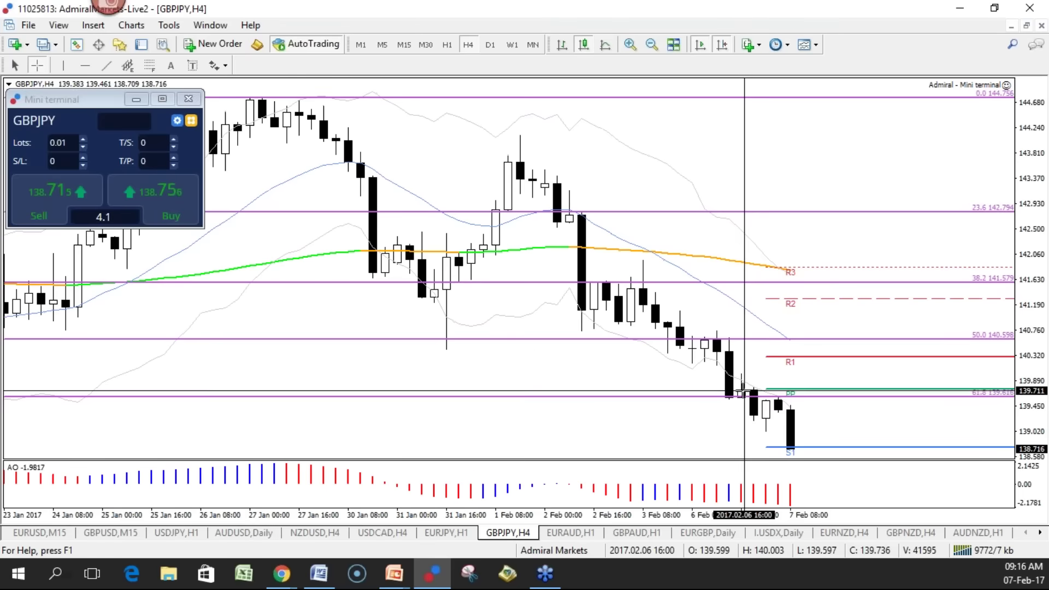
mouse_move(738, 393)
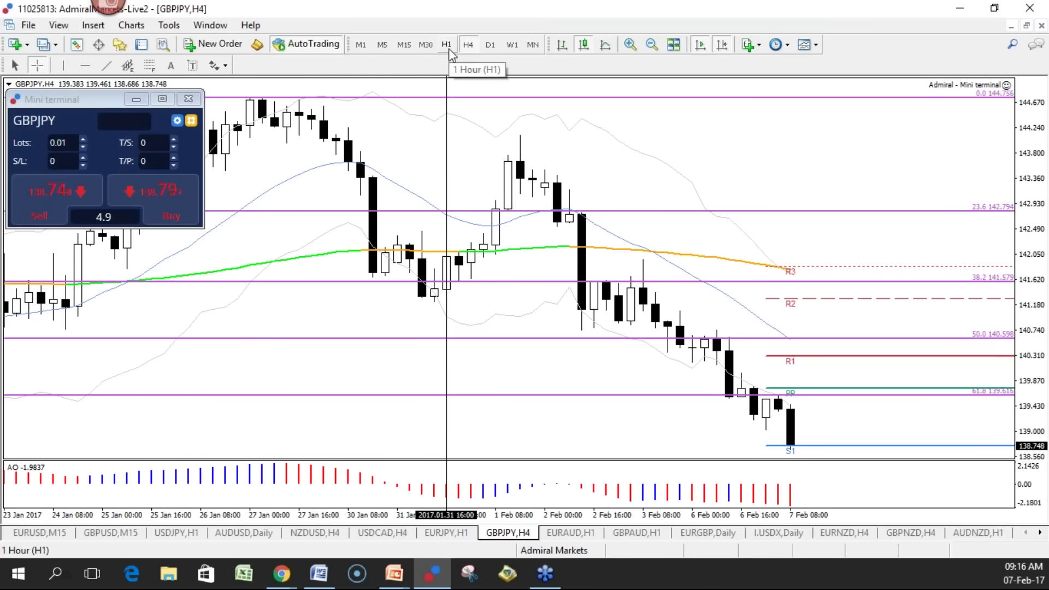
click(648, 461)
drag(650, 508, 629, 519)
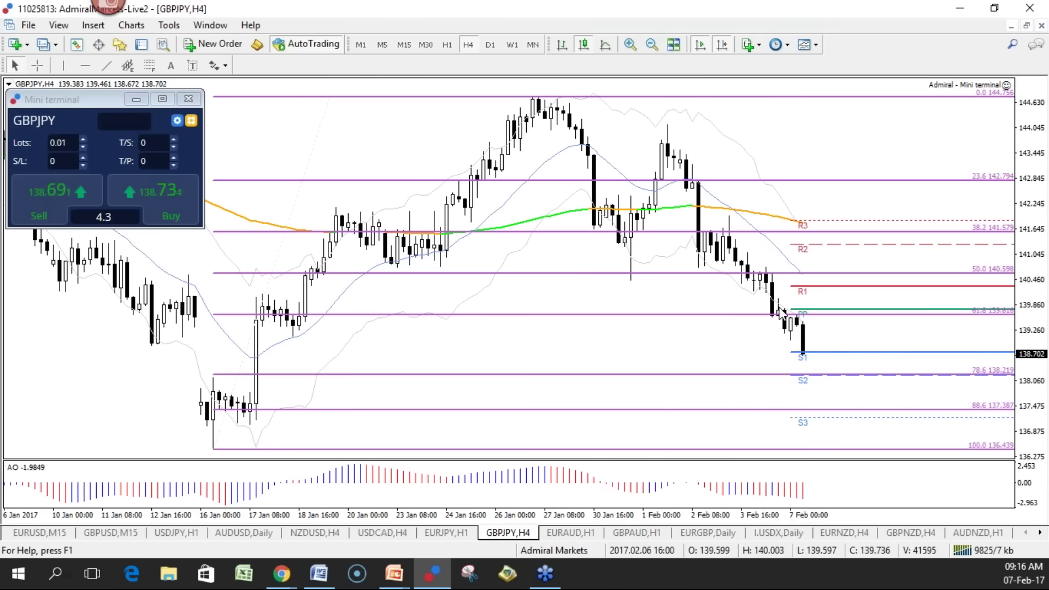
drag(775, 280, 761, 319)
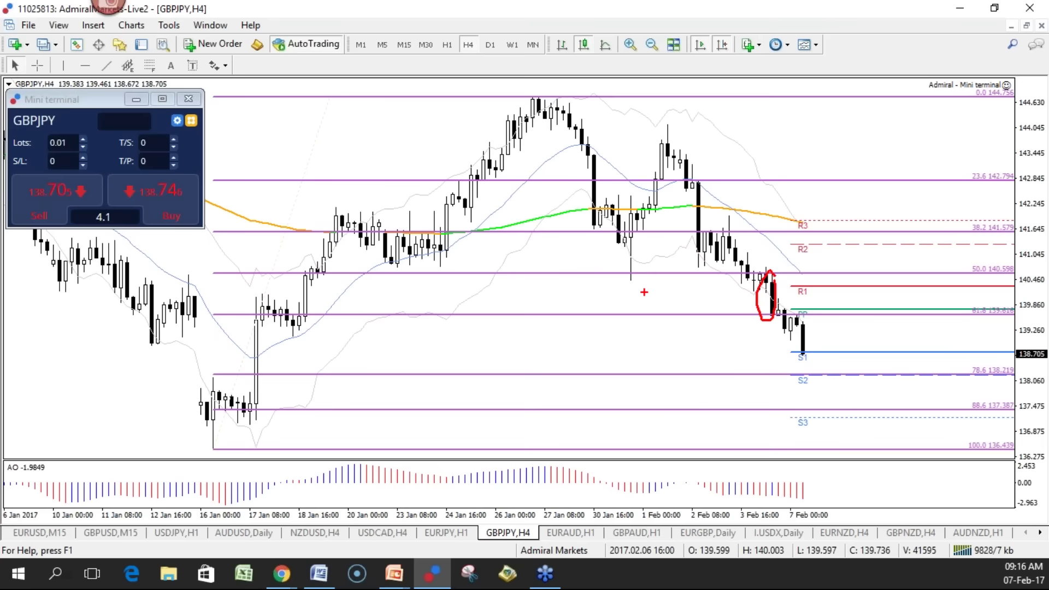
key(Escape)
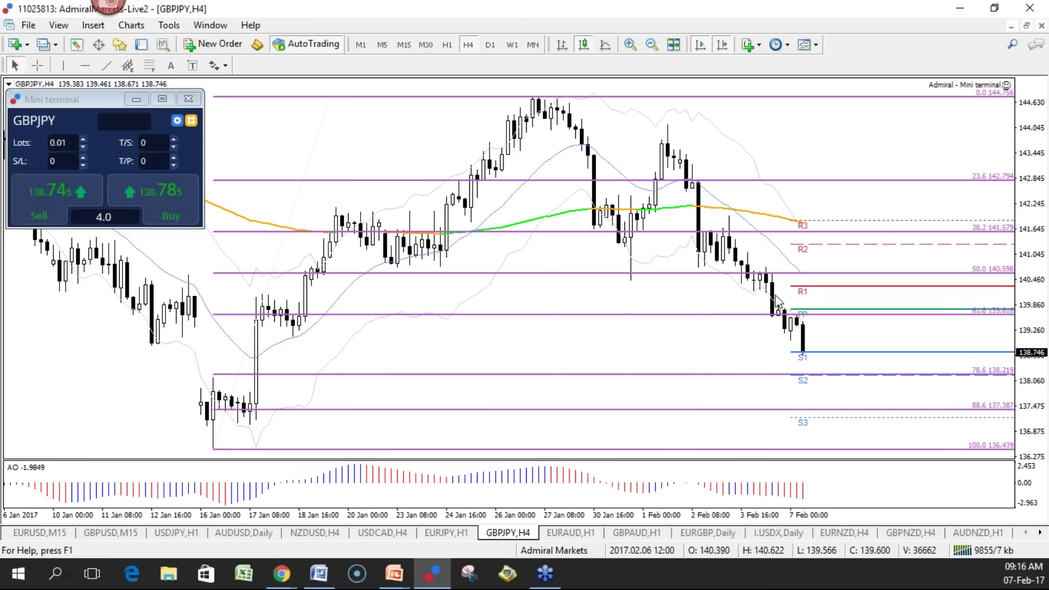
Review GBPJPY on the daily and weekly timeframes, and return to the daily chart
key(minus)
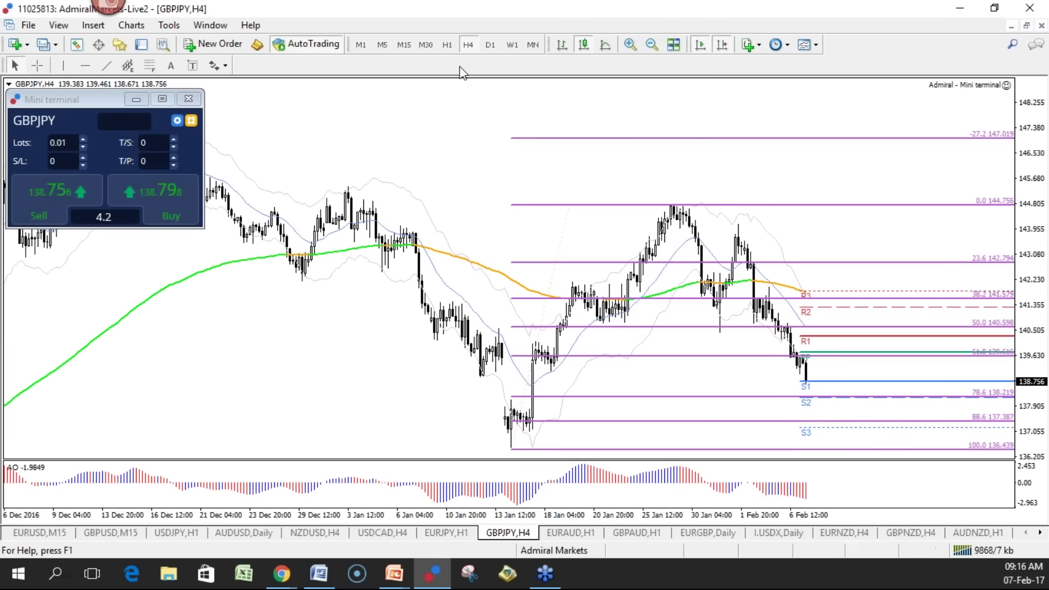
click(492, 46)
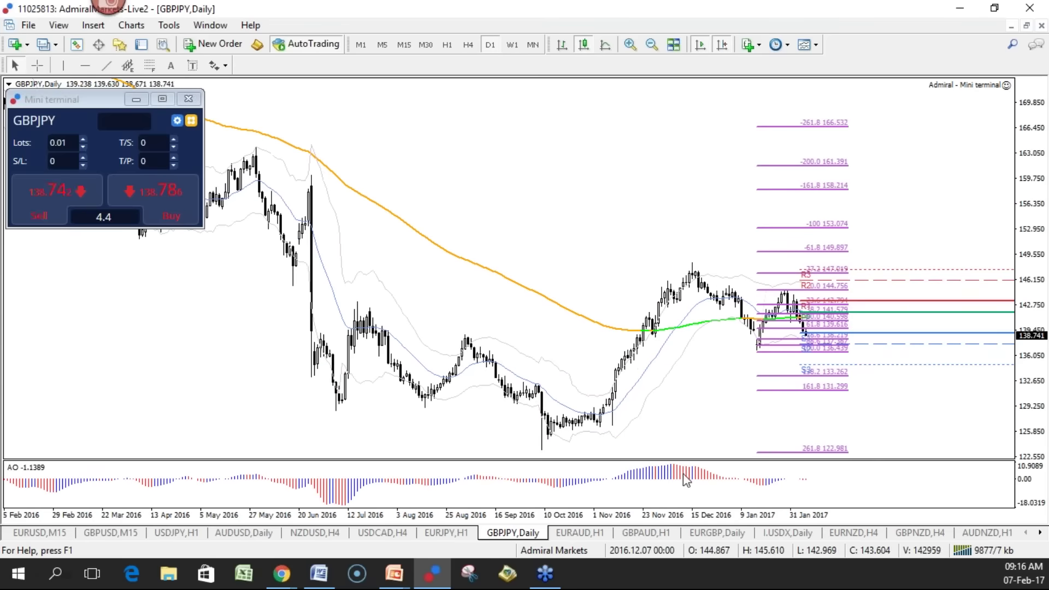
scroll(702, 517, up, 2)
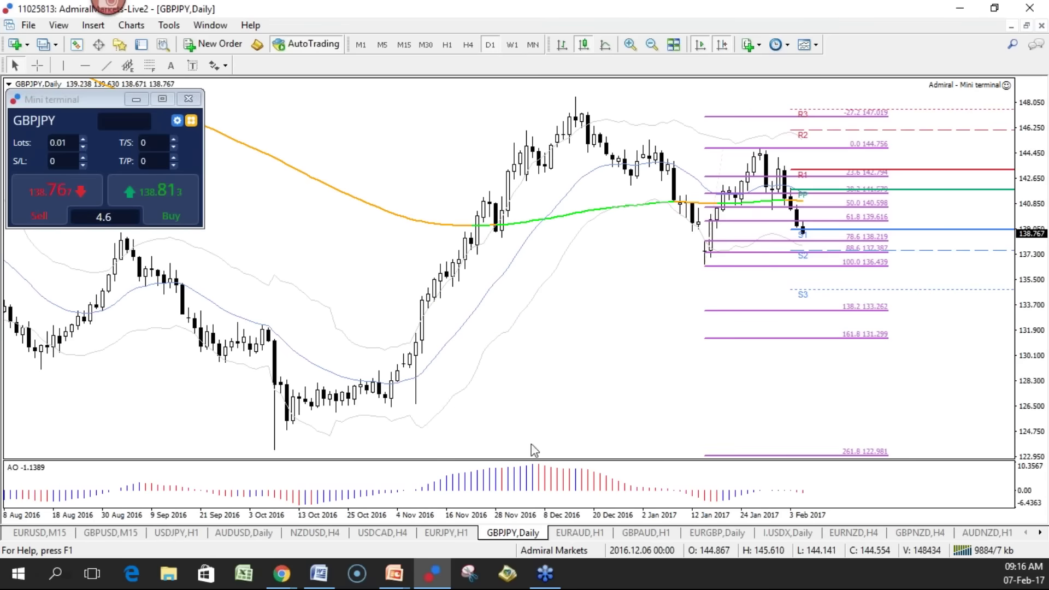
click(512, 45)
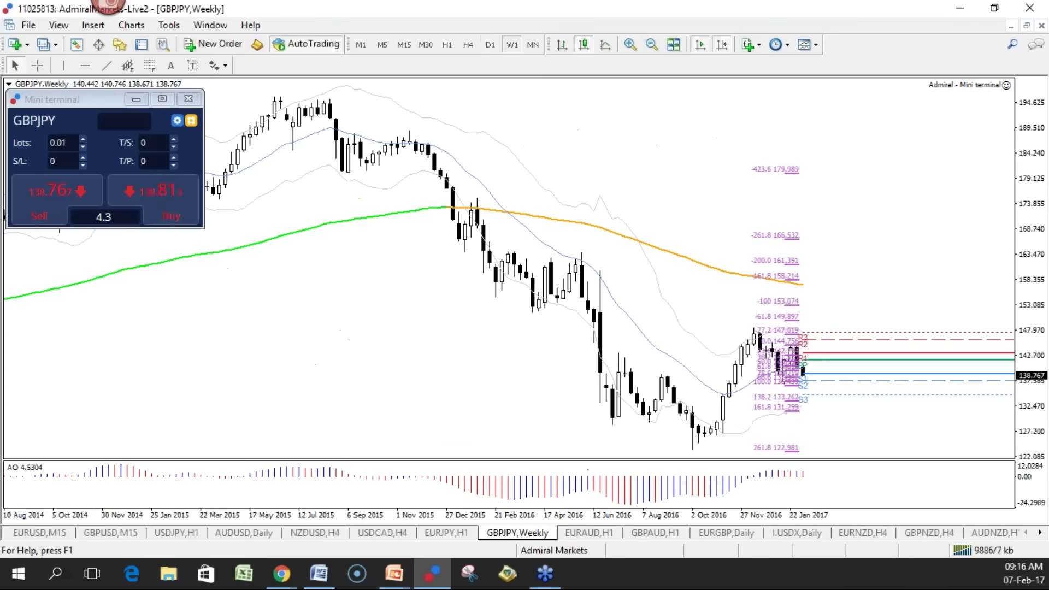
click(490, 45)
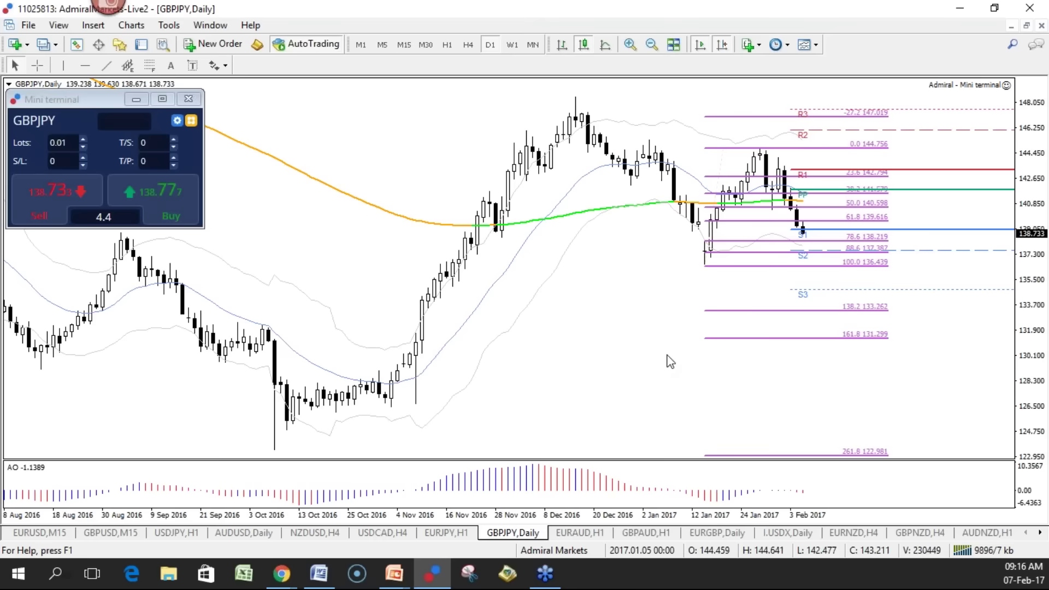
Draw a Fibonacci retracement on the daily chart from the October 2016 low at 123.505 to the December 2016 high
click(149, 65)
mouse_move(275, 450)
mouse_down()
mouse_move(407, 134)
mouse_move(391, 94)
mouse_move(353, 96)
mouse_up()
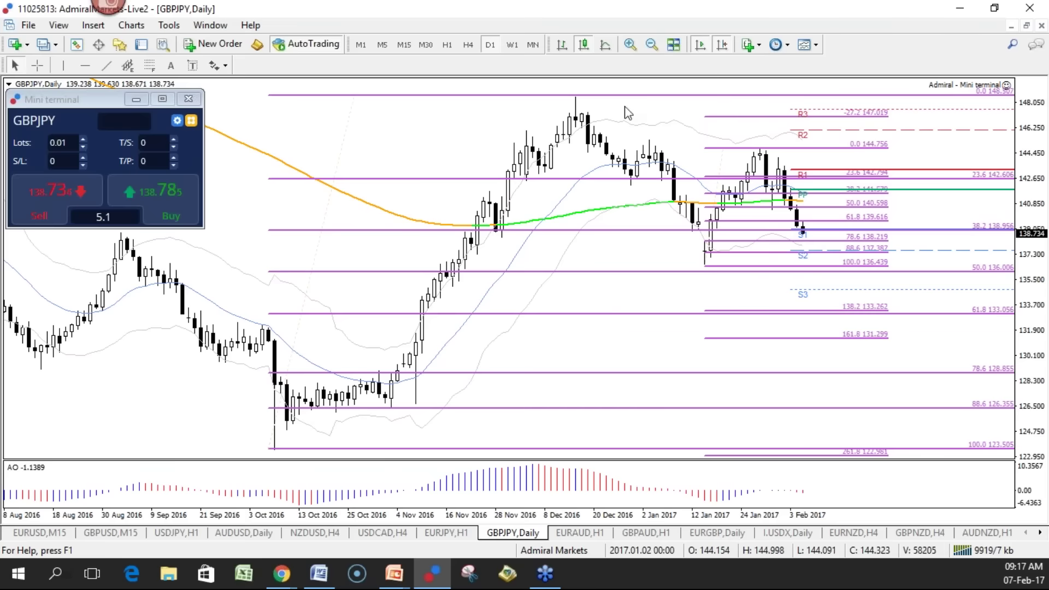
Draw a descending trend line from the December 2016 high across the late-January high, and sketch a rising line from the January low
click(107, 65)
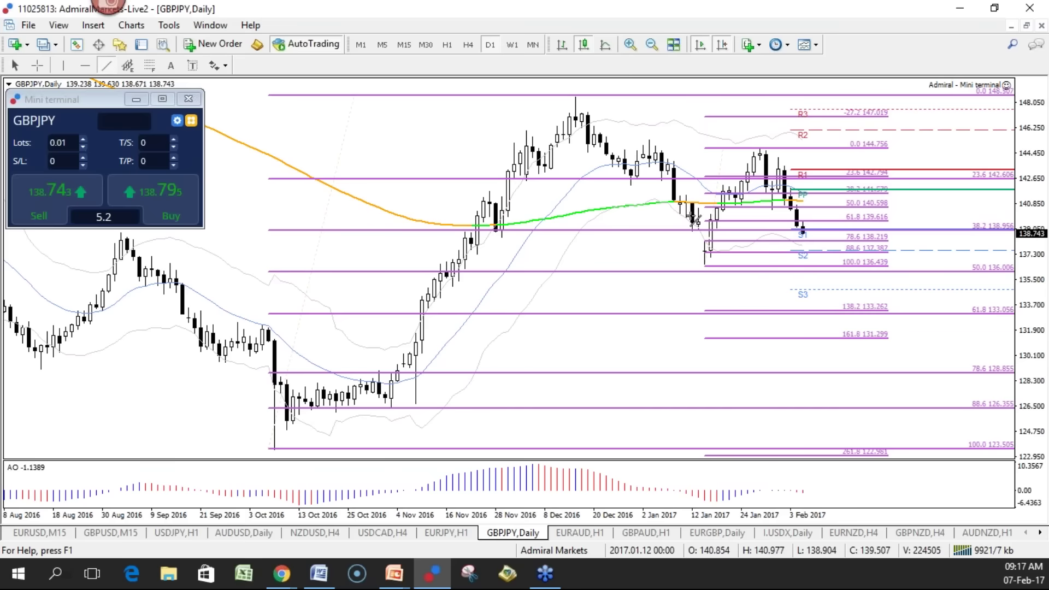
mouse_move(575, 99)
mouse_down()
mouse_move(868, 171)
mouse_move(927, 200)
mouse_move(914, 198)
mouse_up()
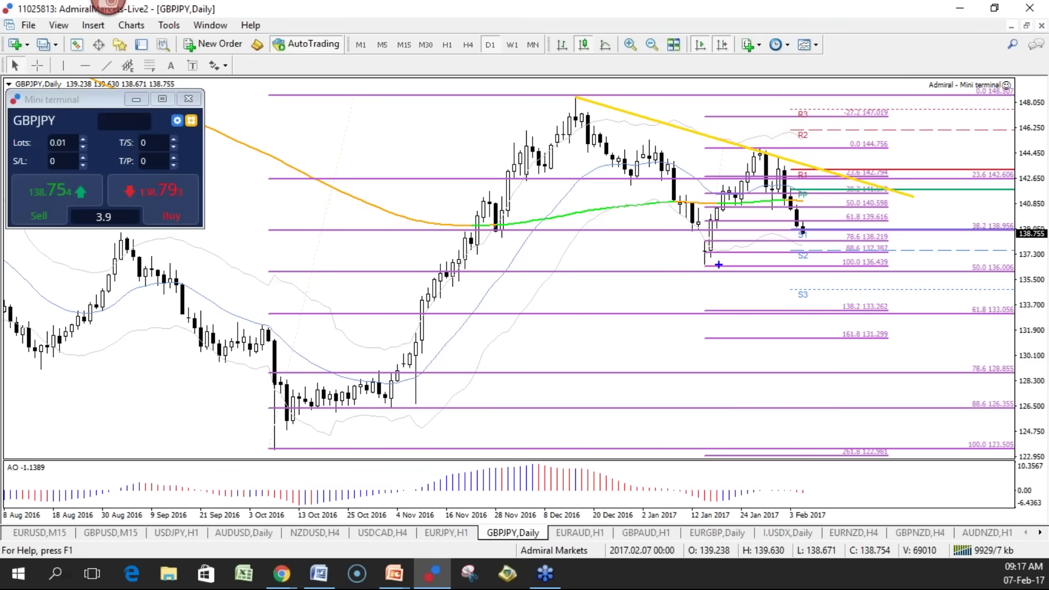
mouse_move(680, 267)
mouse_down()
mouse_move(923, 214)
mouse_move(869, 260)
mouse_move(905, 247)
mouse_up()
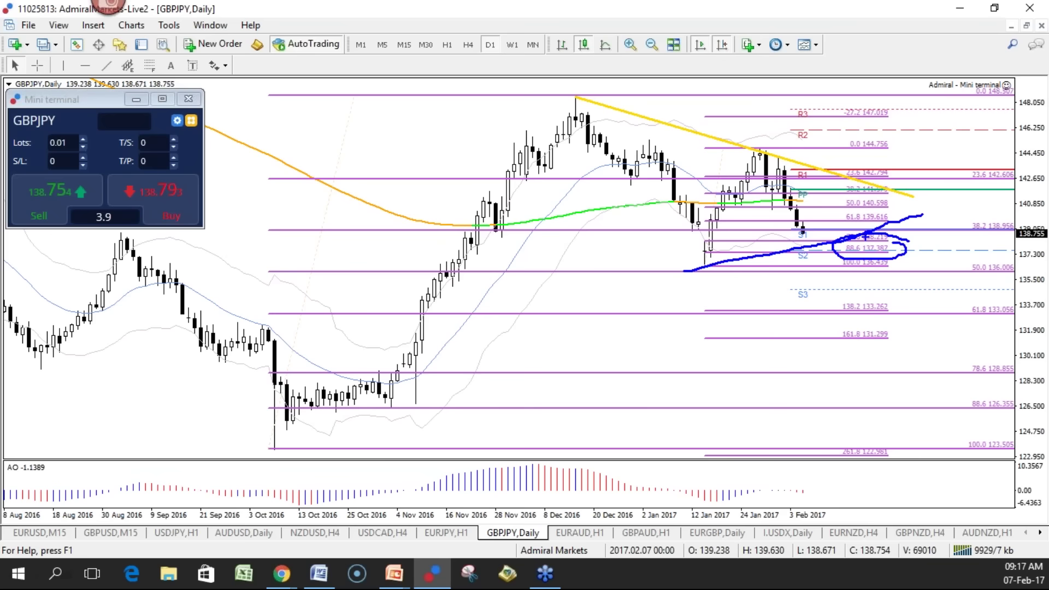
Move the larger Fibonacci retracement's upper end to 148.398 and temporarily underline its 50.0 level in red
drag(352, 100, 344, 102)
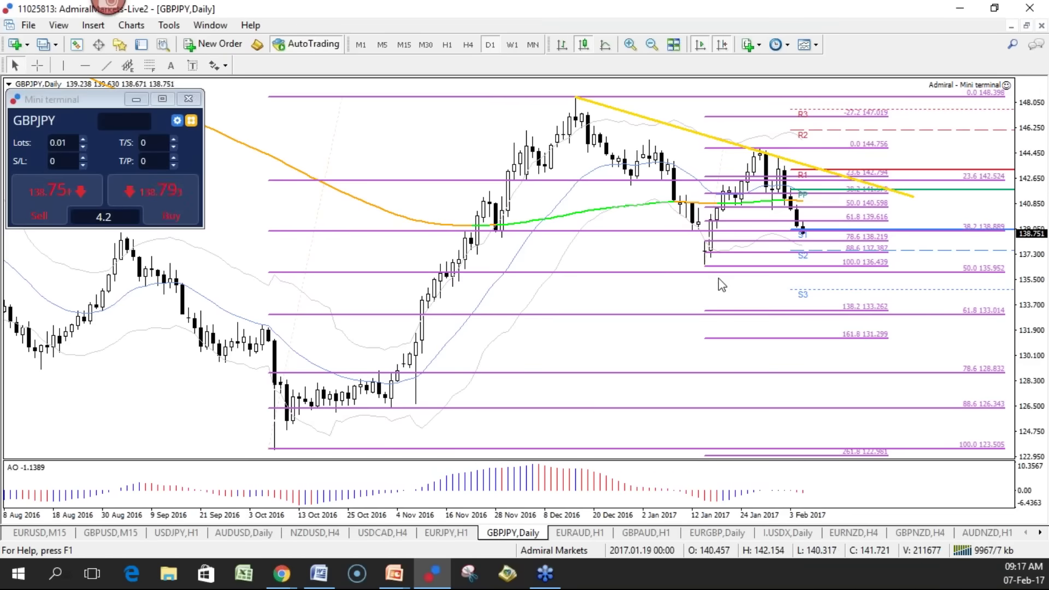
drag(692, 271, 732, 276)
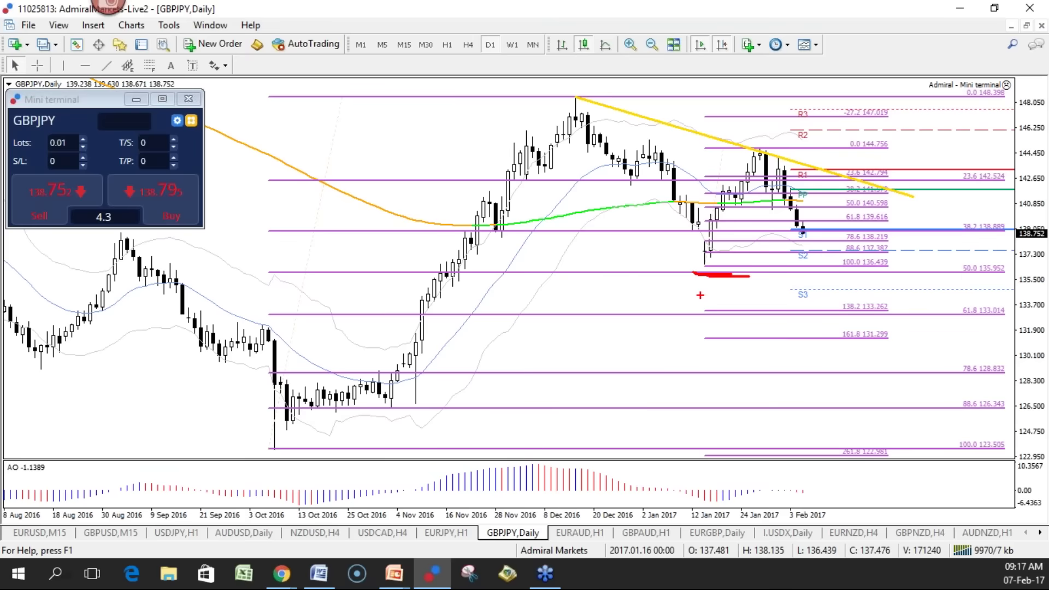
key(Escape)
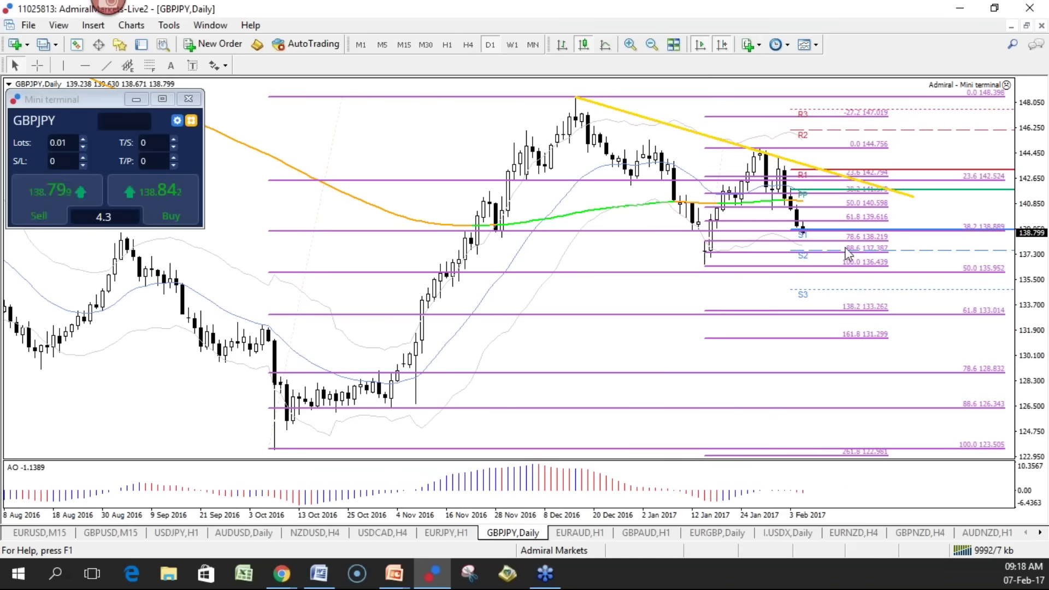
Delete the larger Fibonacci retracement from the daily chart and return GBPJPY to the H4 timeframe
click(469, 44)
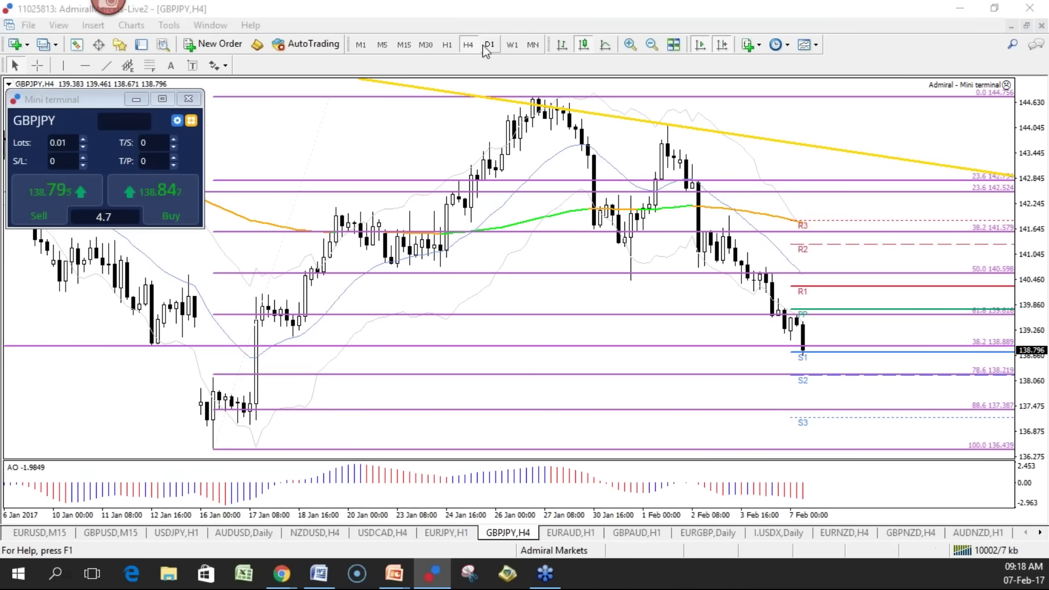
click(503, 117)
click(490, 44)
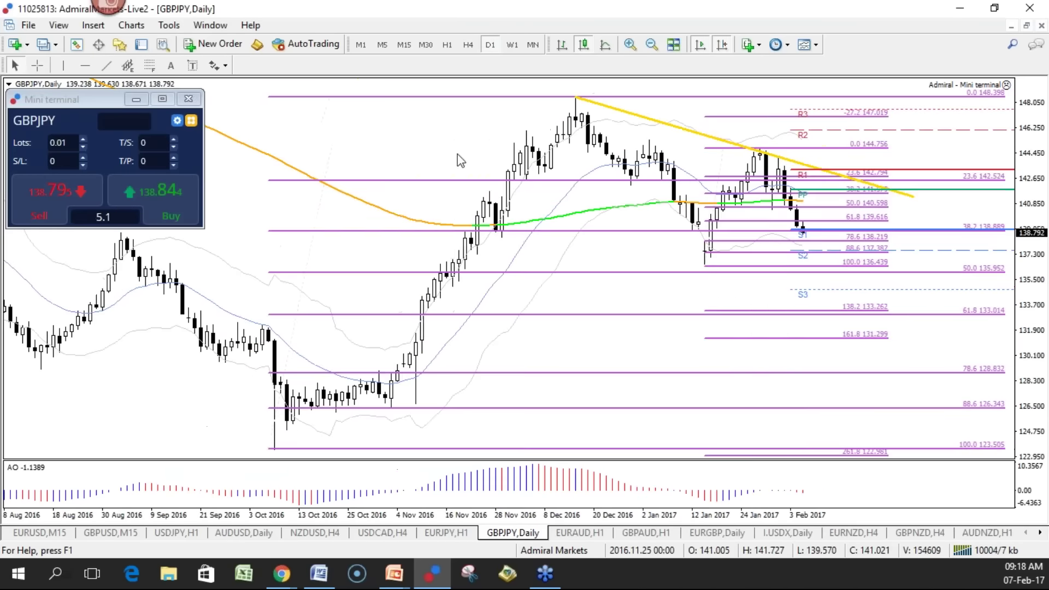
right_click(342, 98)
click(377, 148)
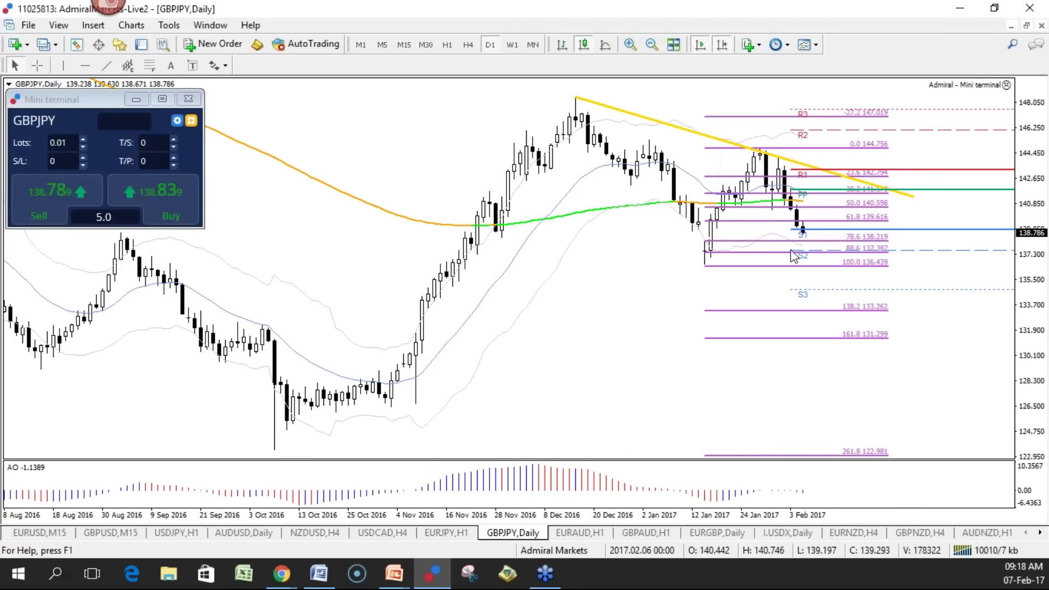
click(469, 44)
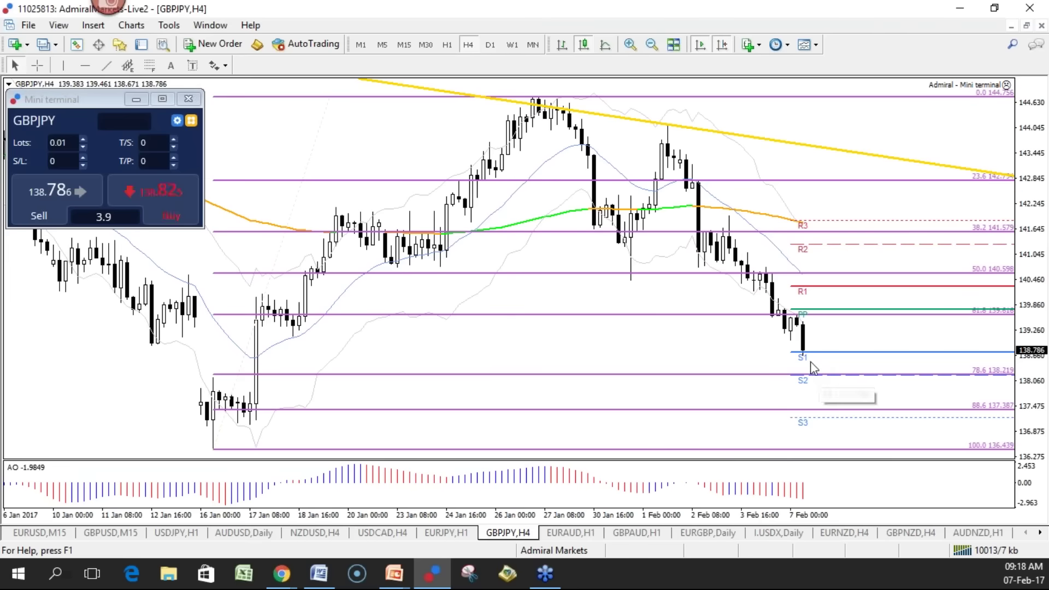
Temporarily circle GBPJPY from the latest candle down to the 88.6 level in red, and examine the pair on the H1 timeframe
mouse_move(818, 343)
mouse_down()
mouse_move(791, 341)
mouse_move(807, 403)
mouse_move(823, 365)
mouse_up()
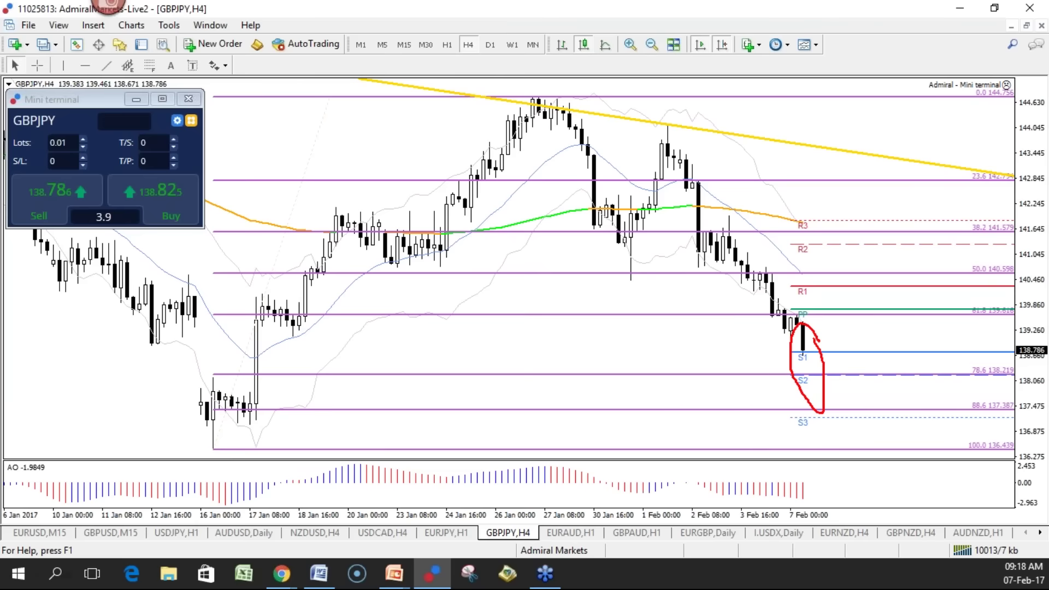
key(Escape)
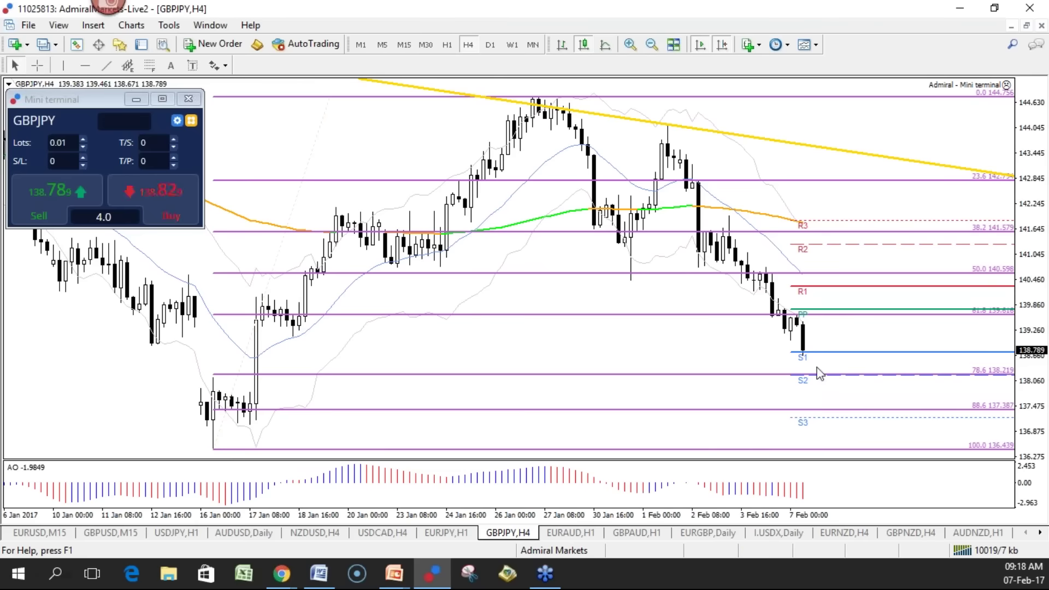
click(447, 44)
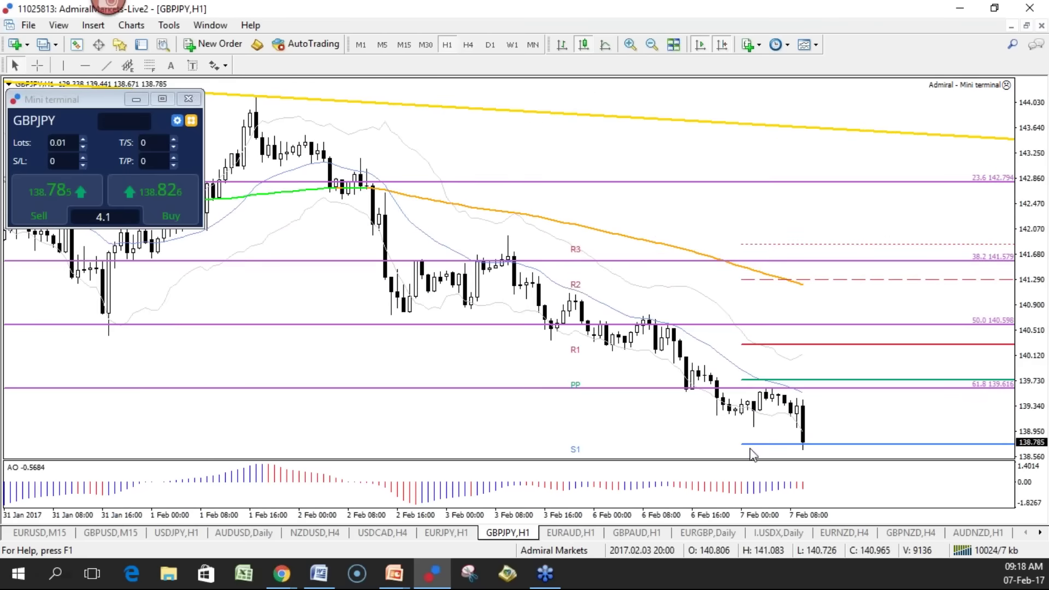
drag(1018, 426, 1023, 451)
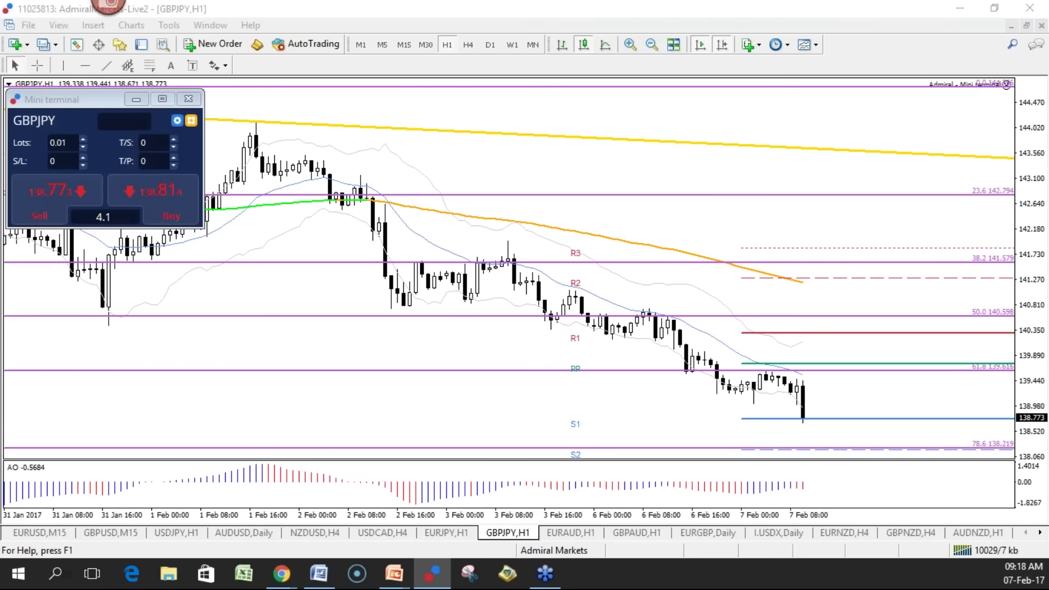
click(168, 379)
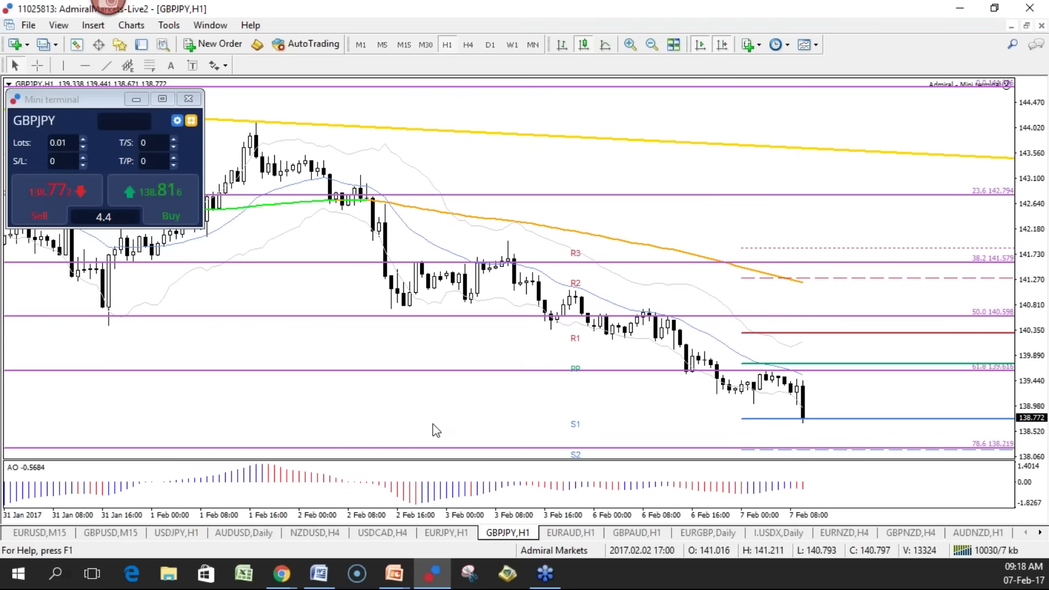
drag(1038, 391, 1032, 363)
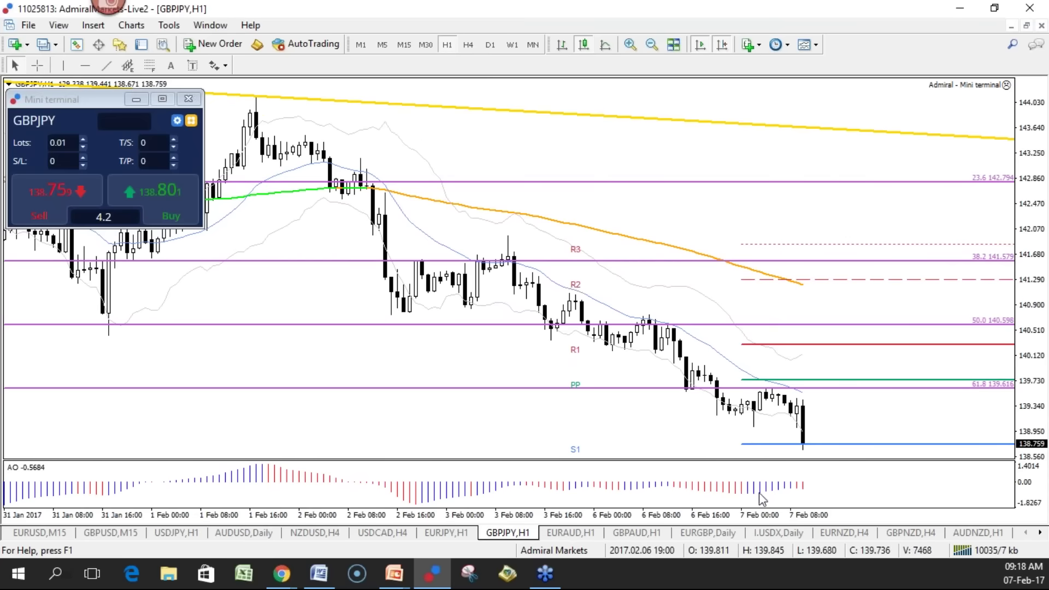
Switch GBPJPY to the M15 timeframe and show a longer stretch of the recent decline
click(404, 44)
key(minus)
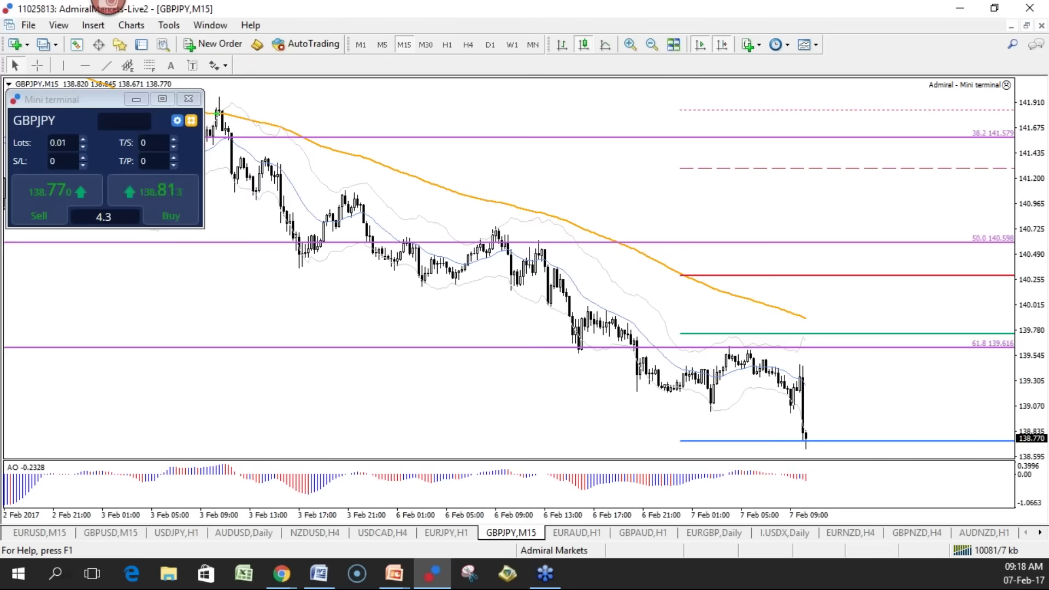
drag(1044, 411, 1044, 405)
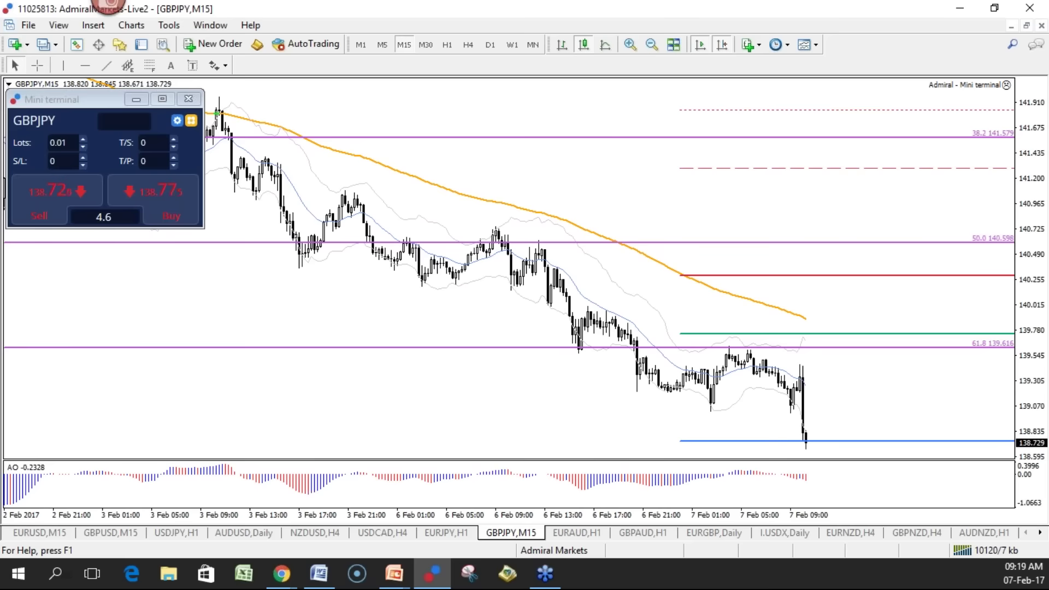
mouse_move(689, 400)
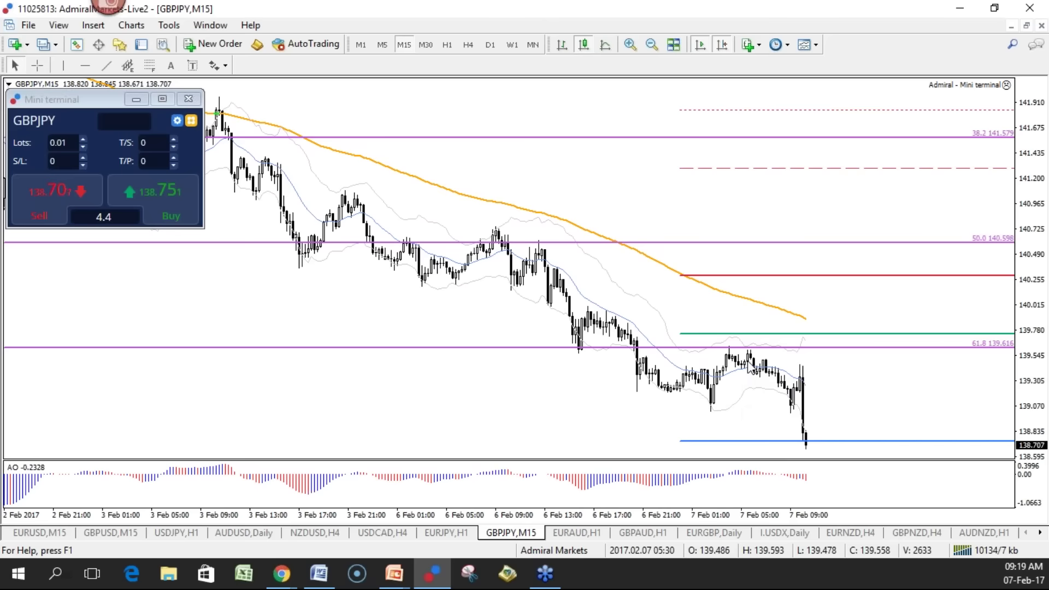
mouse_move(765, 376)
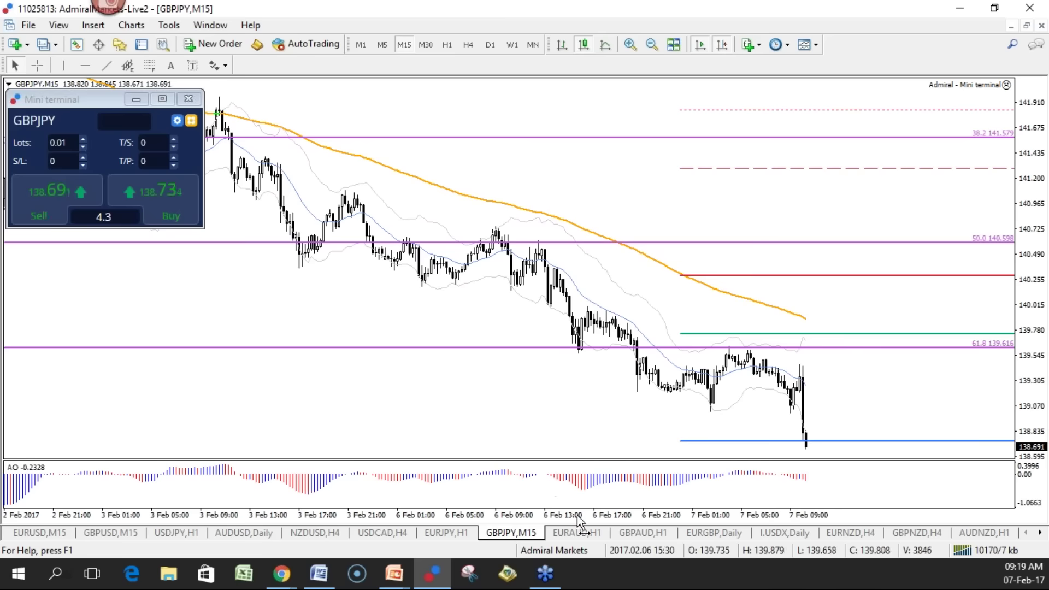
Place a vertical line on the GBPJPY M15 chart at 2017.02.06 19:00
key(plus)
click(67, 66)
click(431, 304)
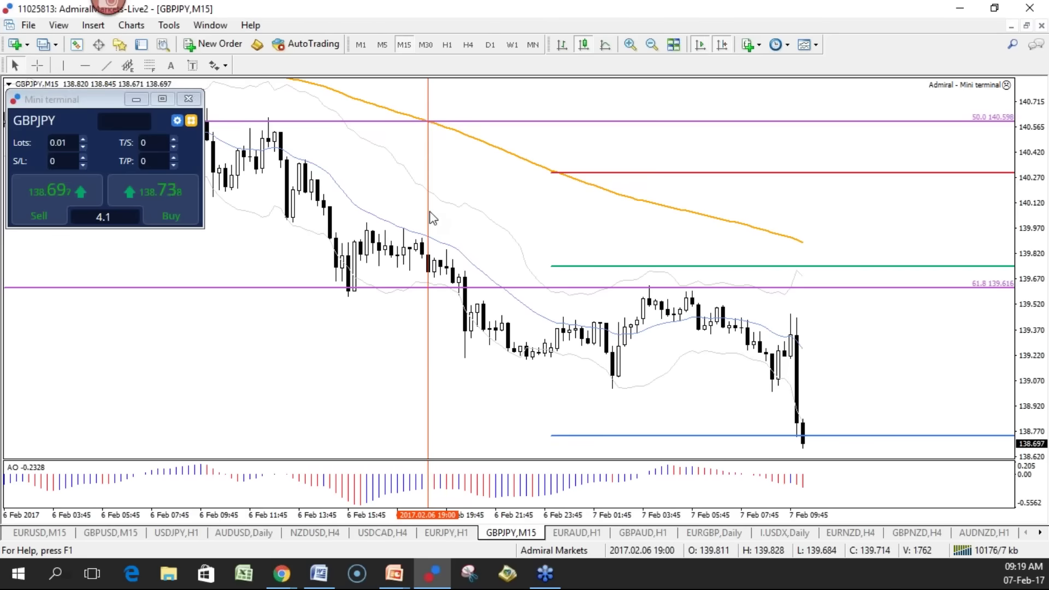
drag(428, 213, 435, 213)
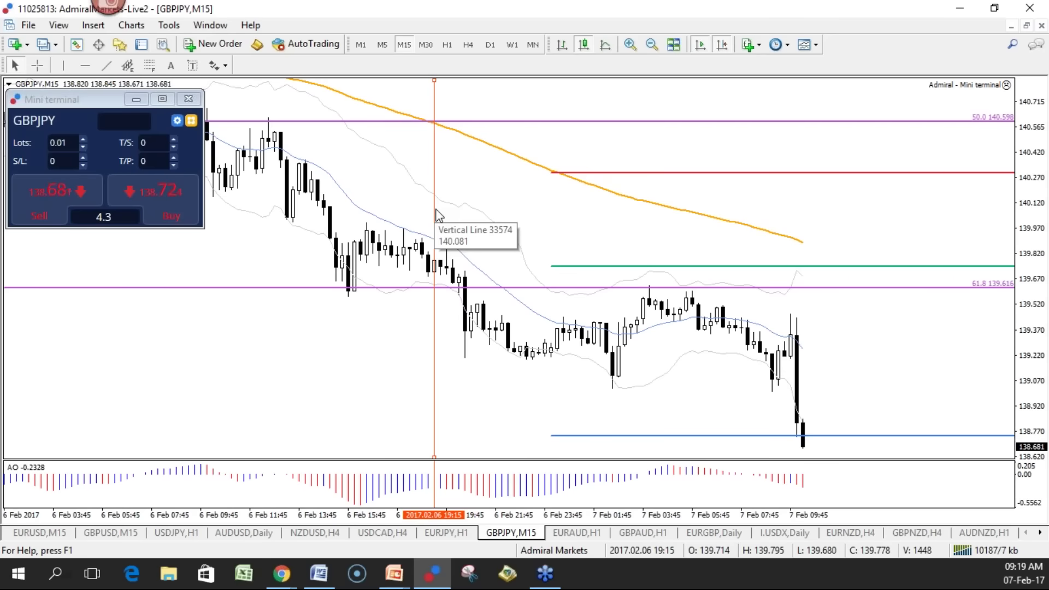
drag(436, 213, 429, 215)
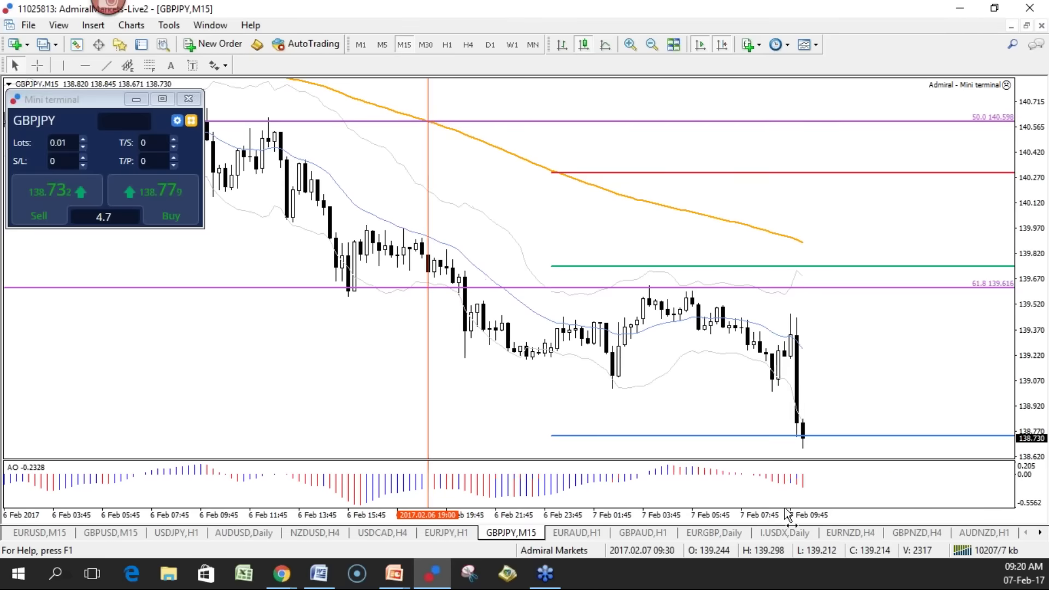
Temporarily sketch a red price path down to the 78.6 level, underline its first low and circle the 138.219 label in blue
key(minus)
drag(1029, 383, 1027, 418)
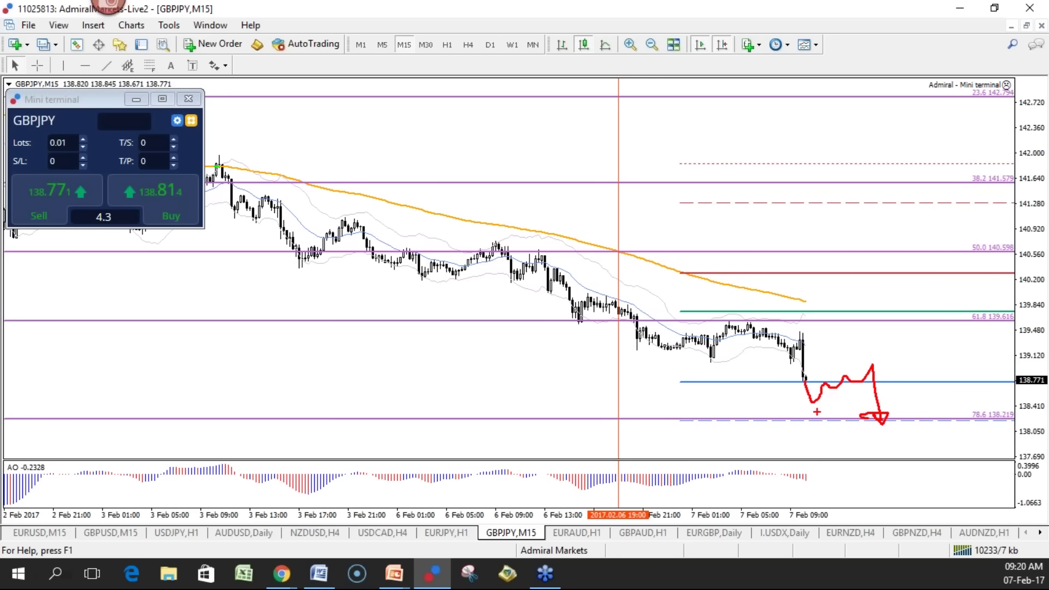
drag(798, 400, 837, 396)
mouse_move(1014, 420)
mouse_down()
mouse_move(962, 405)
mouse_move(1020, 429)
mouse_move(1010, 420)
mouse_up()
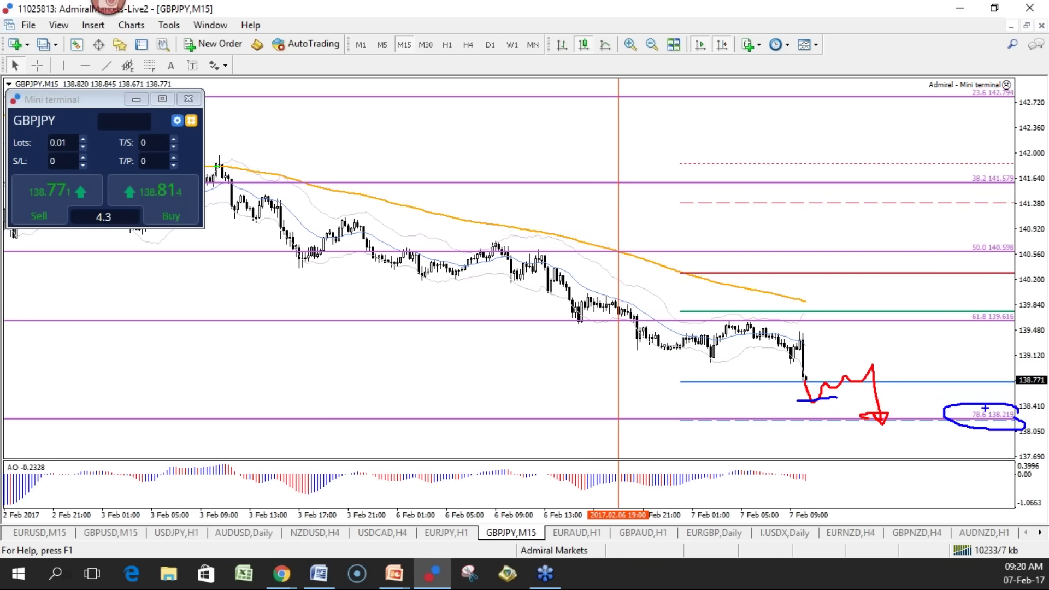
key(Escape)
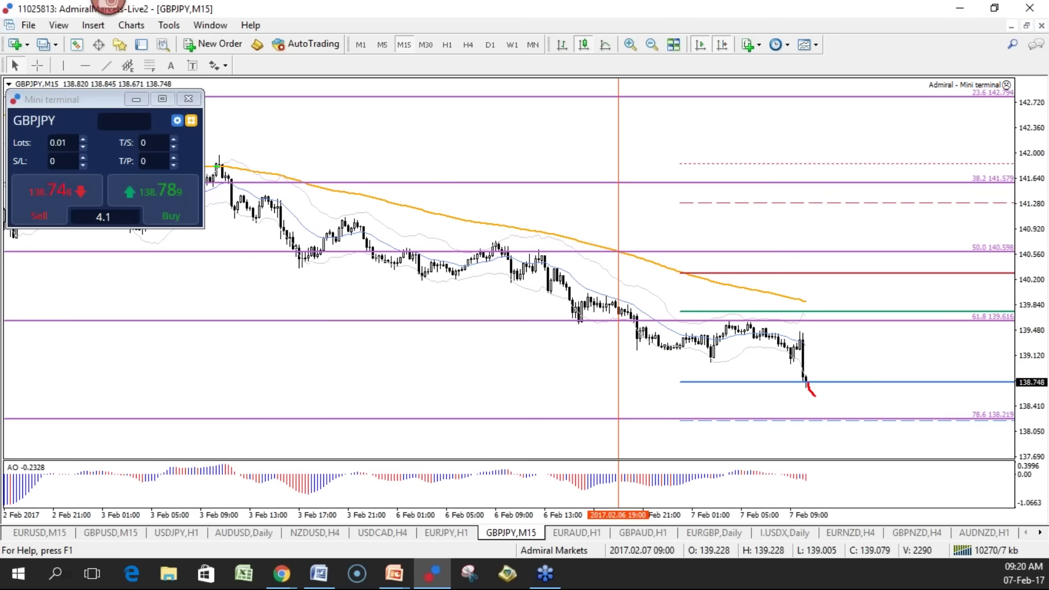
Sketch a second red price path from the latest candle to the 78.6 level, clear the drawing and restore the price scale
mouse_move(846, 387)
mouse_down()
mouse_move(887, 369)
mouse_move(899, 417)
mouse_up()
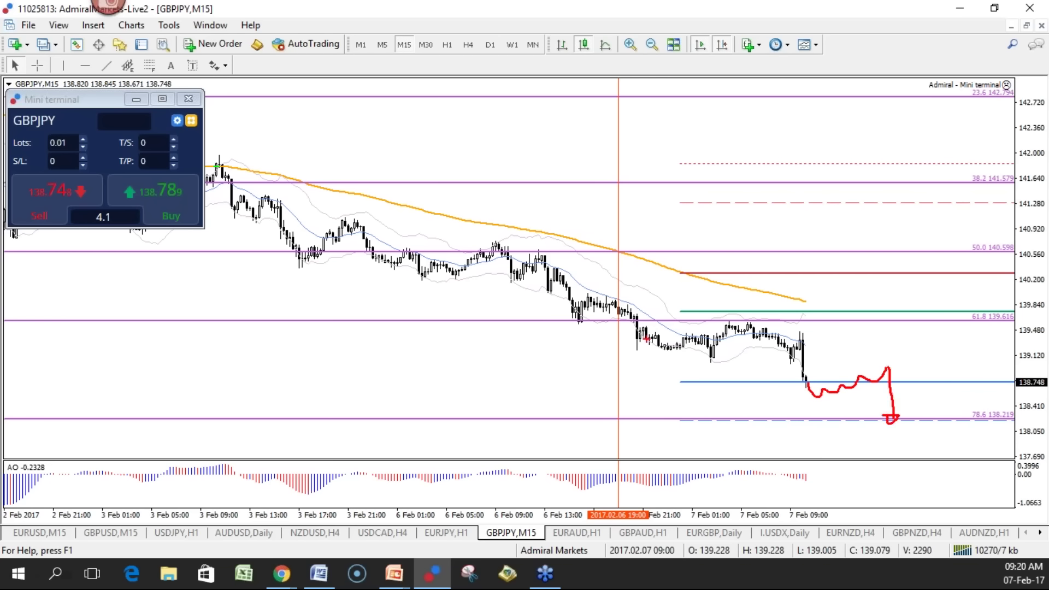
drag(527, 236, 967, 389)
drag(301, 232, 958, 443)
key(Escape)
drag(1038, 413, 1036, 295)
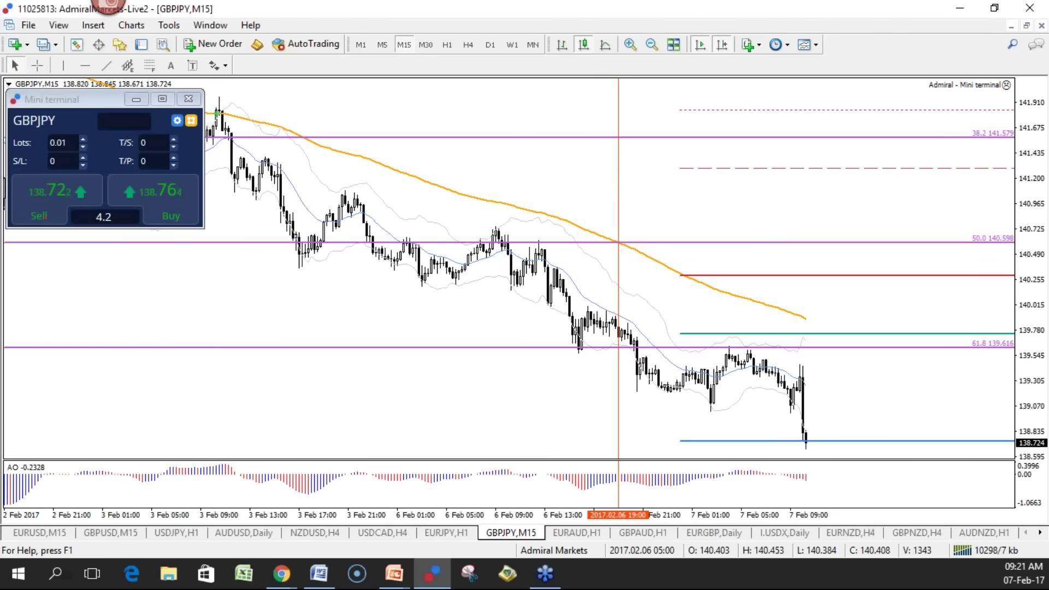
Switch to the EURJPY chart, check its H4 timeframe and return it to H1
click(450, 533)
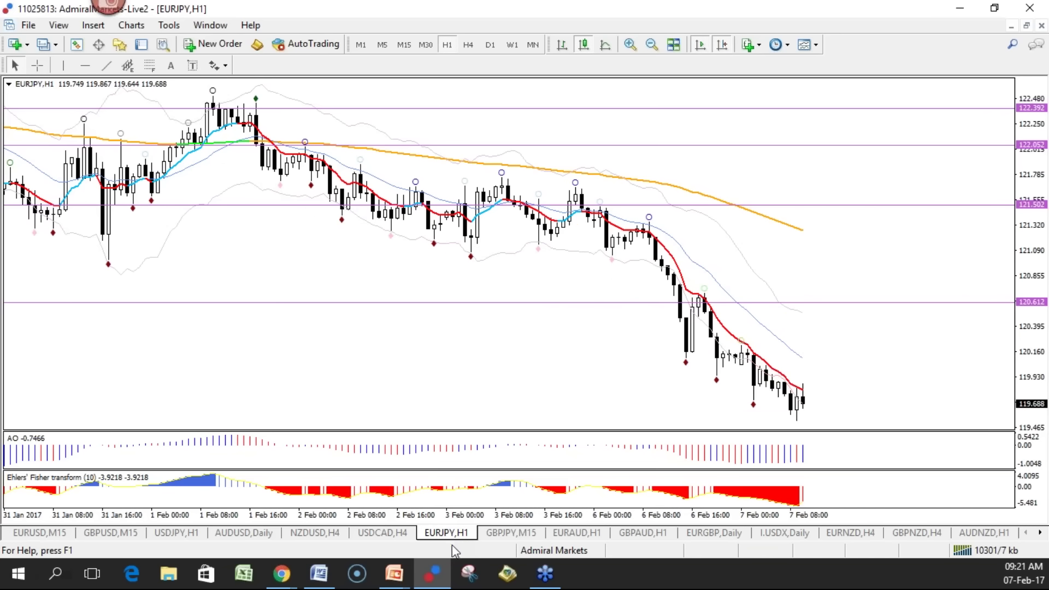
key(minus)
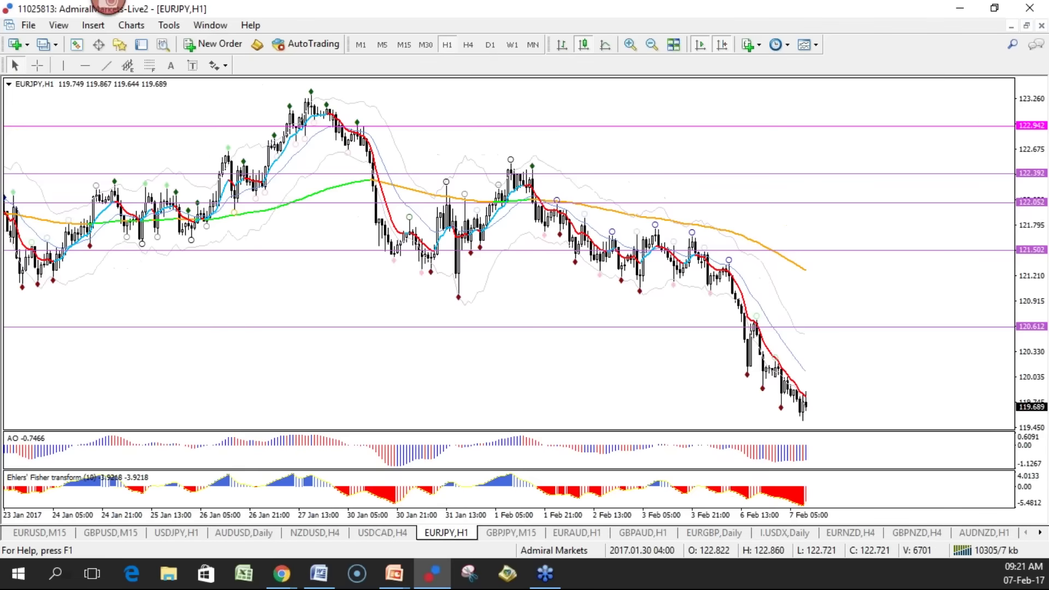
click(468, 45)
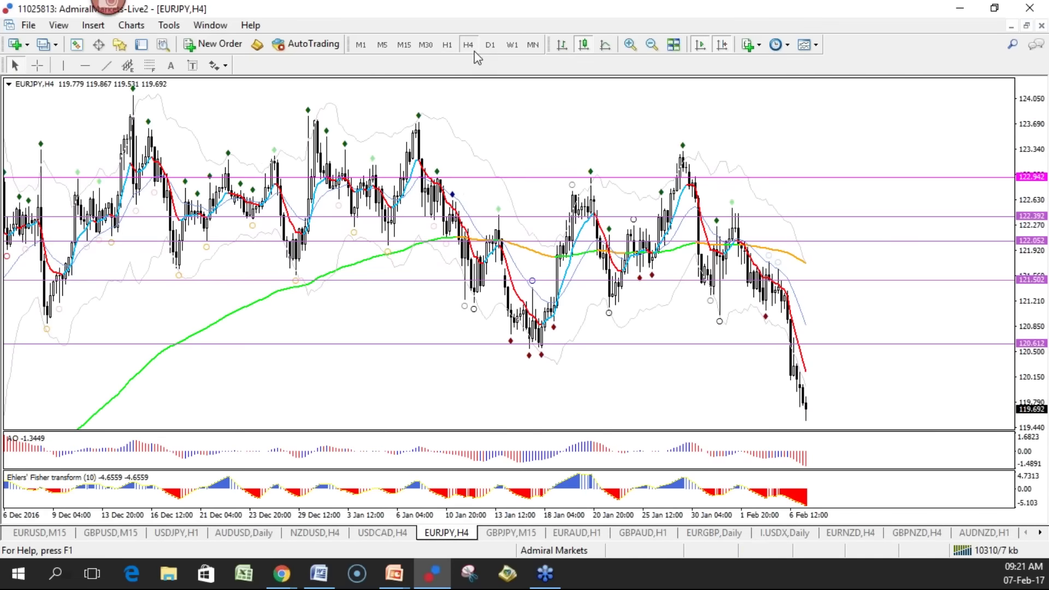
click(447, 45)
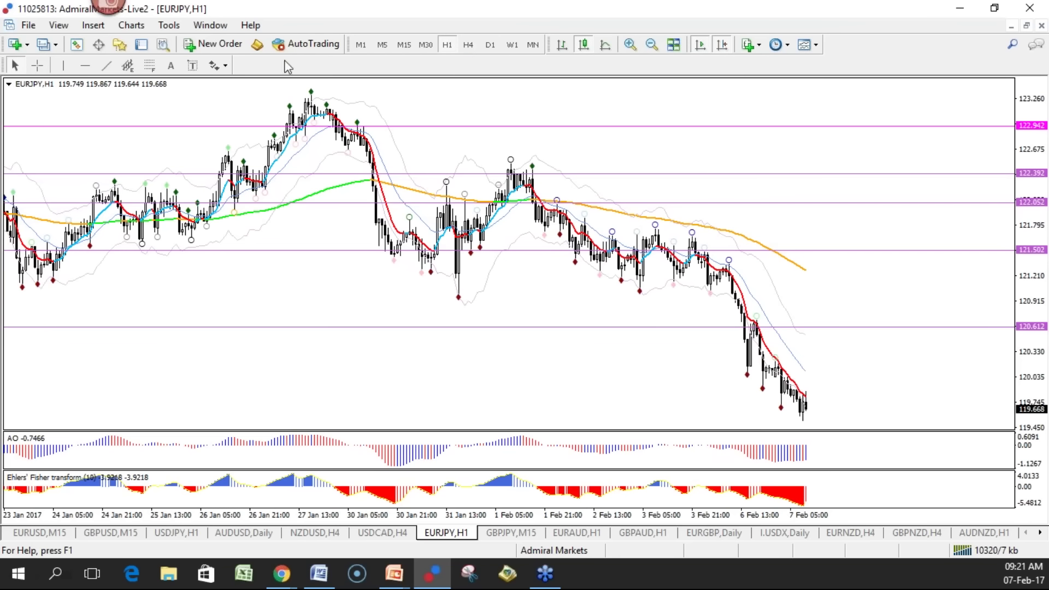
Run the 1ForexWizzEliteCurrenSea script on the EURJPY H1 chart with Buy or Sell set to SELL
click(127, 46)
scroll(204, 433, down, 6)
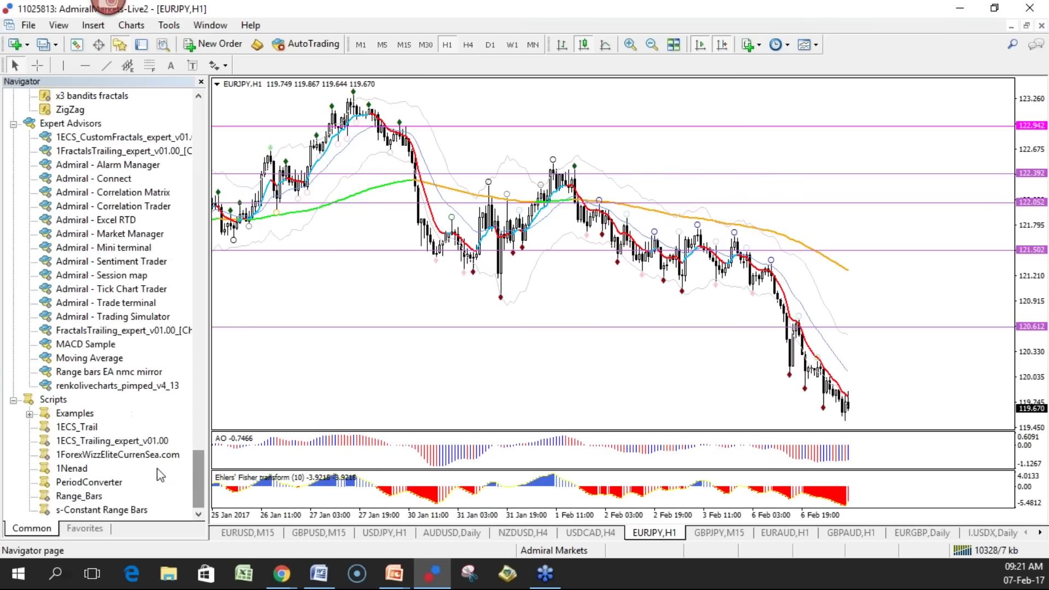
drag(145, 456, 569, 281)
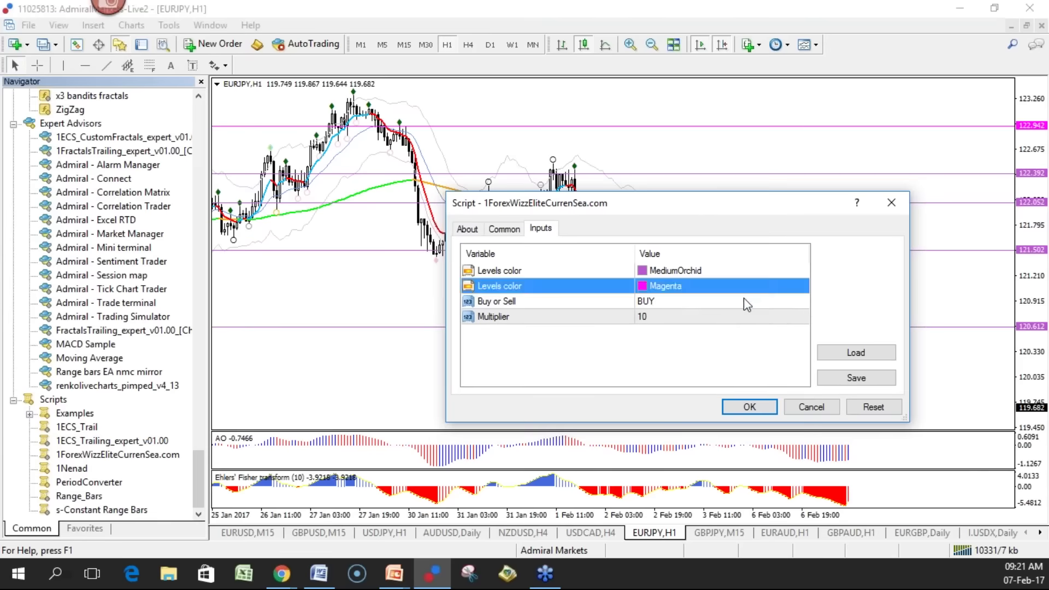
double_click(732, 303)
click(732, 325)
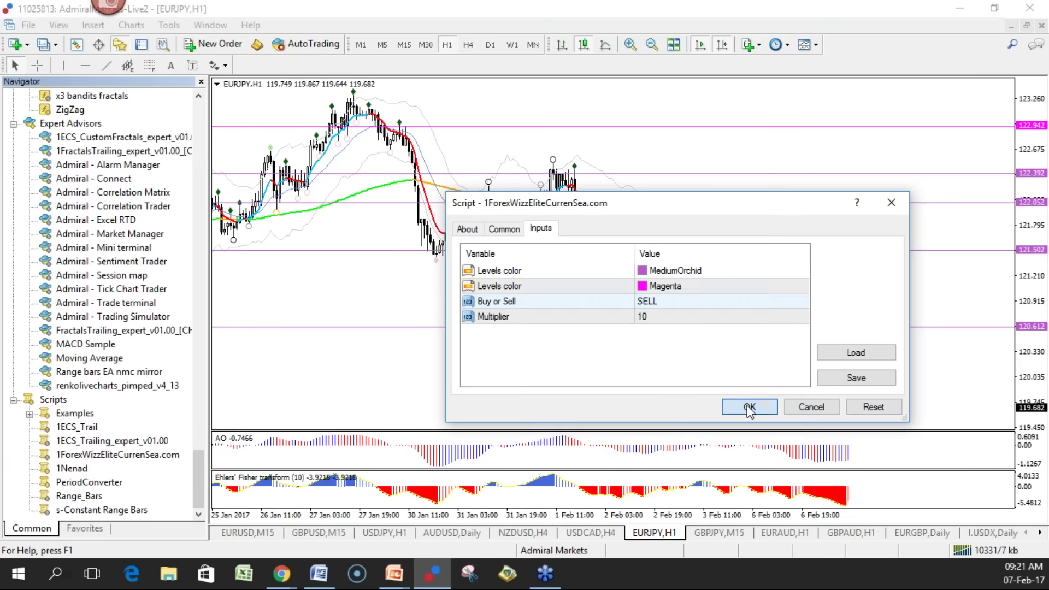
click(749, 407)
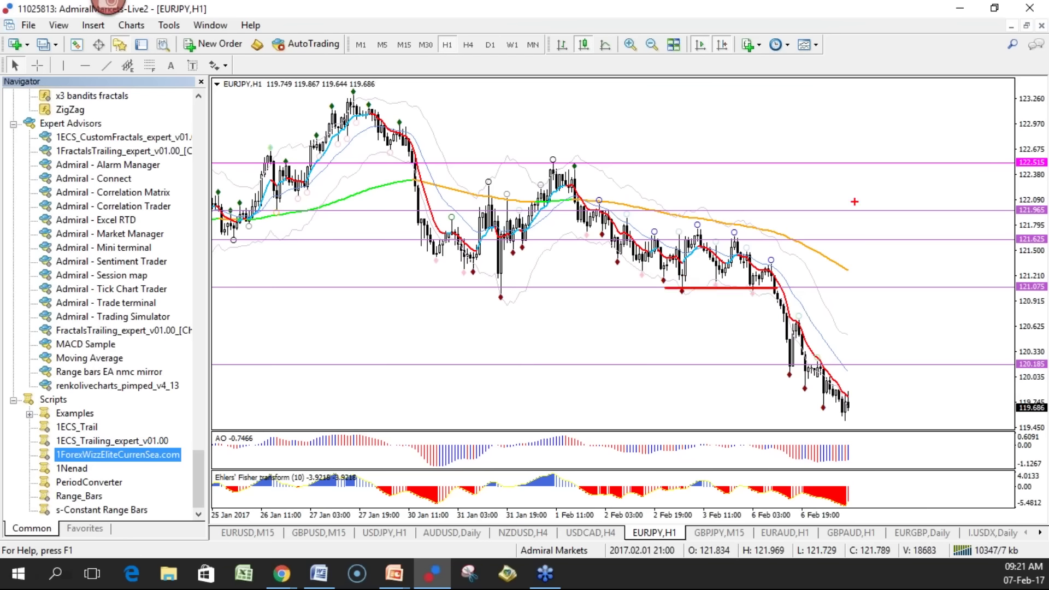
Temporarily mark the EURJPY move around the 121.075 and 120.185 levels in red, and clear the marks
mouse_move(862, 230)
mouse_down()
mouse_move(884, 247)
mouse_move(877, 297)
mouse_move(888, 301)
mouse_up()
drag(725, 299, 735, 373)
mouse_move(863, 356)
mouse_down()
mouse_move(910, 360)
mouse_move(902, 377)
mouse_up()
key(Escape)
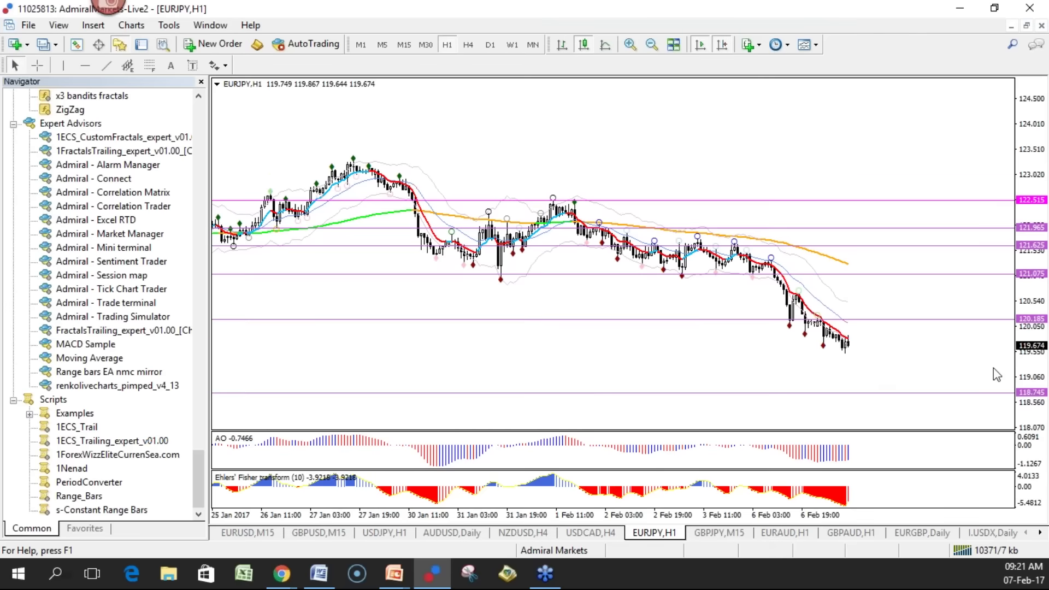
Draw a Fibonacci retracement on the EURJPY H4 chart from the late-January high at 123.301 to the low at 120.997, with the Navigator hidden
click(483, 49)
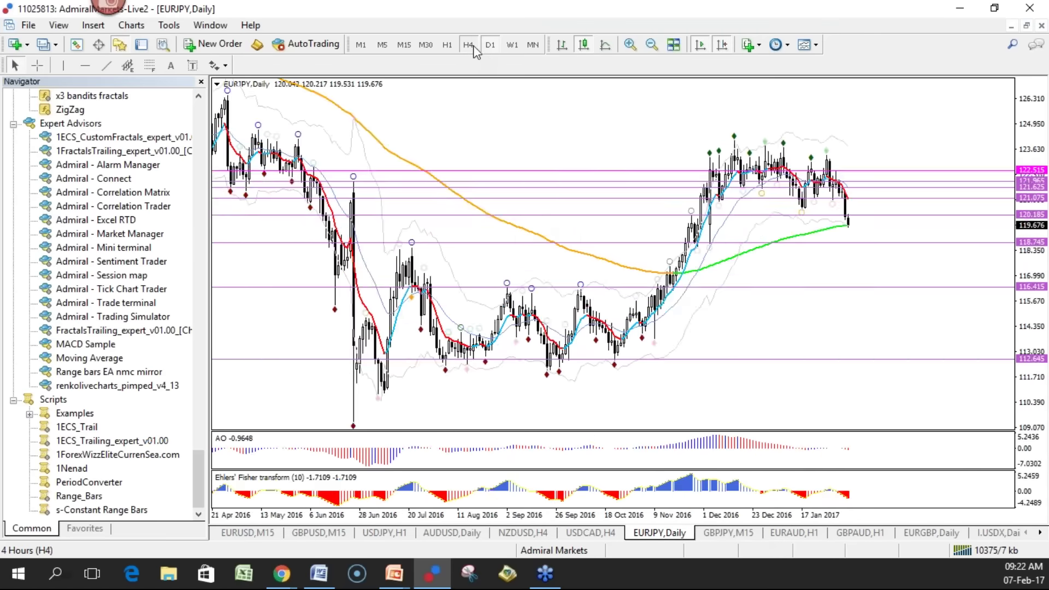
click(470, 47)
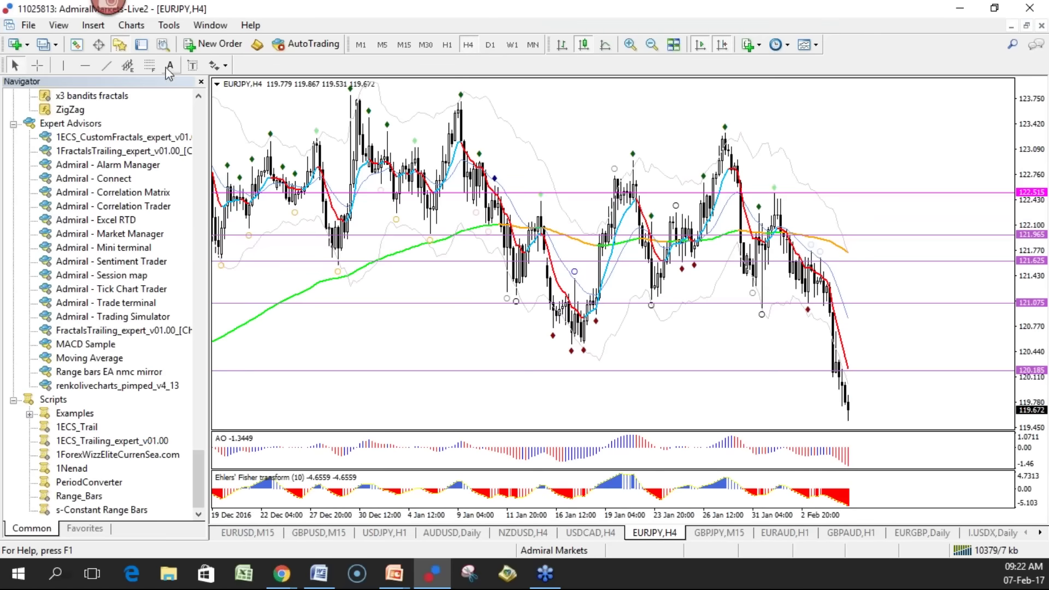
key(ctrl+n)
click(149, 66)
drag(683, 151, 708, 315)
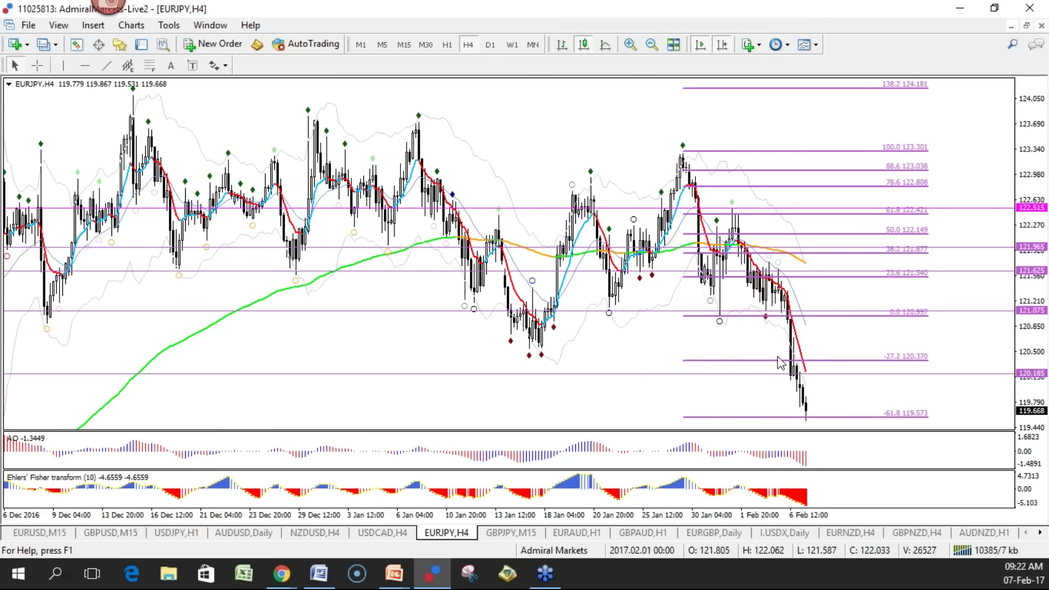
Temporarily sketch a red EURJPY path rising to the 120.185 level and falling to 118.745, and erase it
drag(1015, 399, 1031, 434)
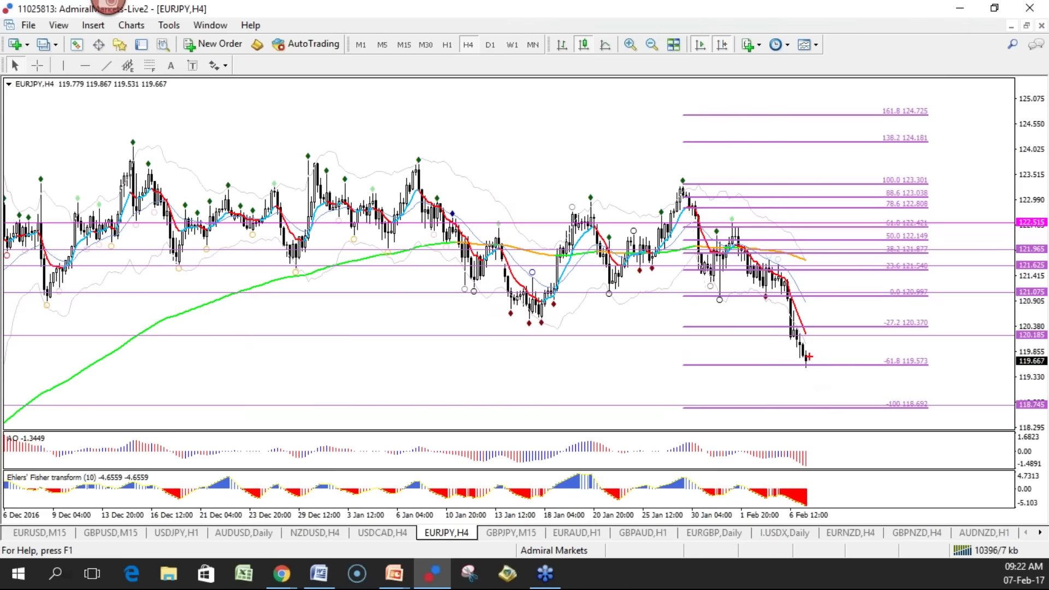
drag(817, 349, 832, 343)
mouse_move(832, 331)
mouse_down()
mouse_move(874, 331)
mouse_move(870, 403)
mouse_move(855, 403)
mouse_up()
mouse_move(965, 401)
mouse_down()
mouse_move(960, 417)
mouse_move(988, 392)
mouse_up()
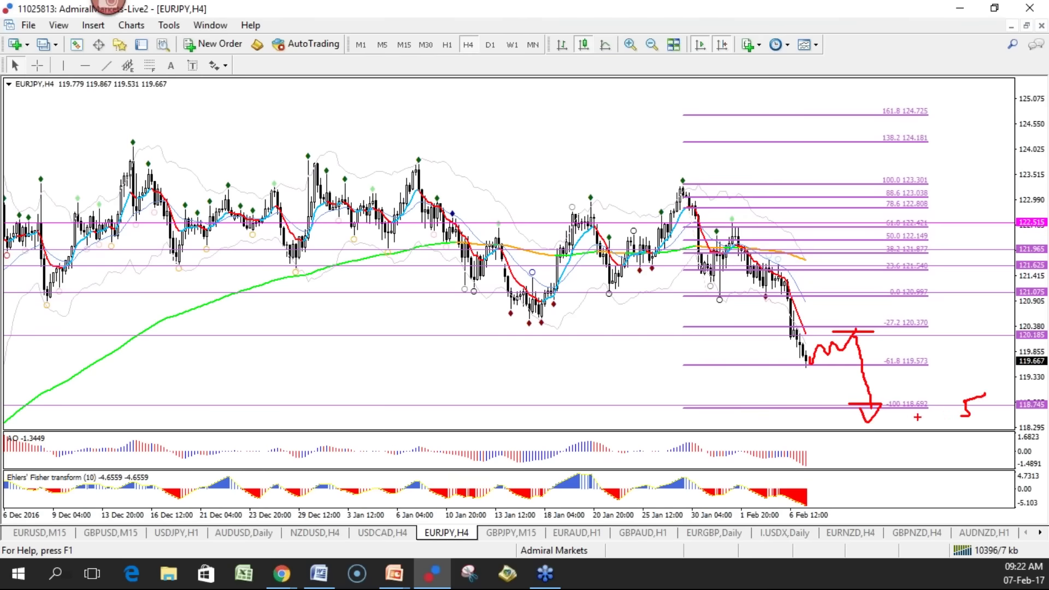
key(e)
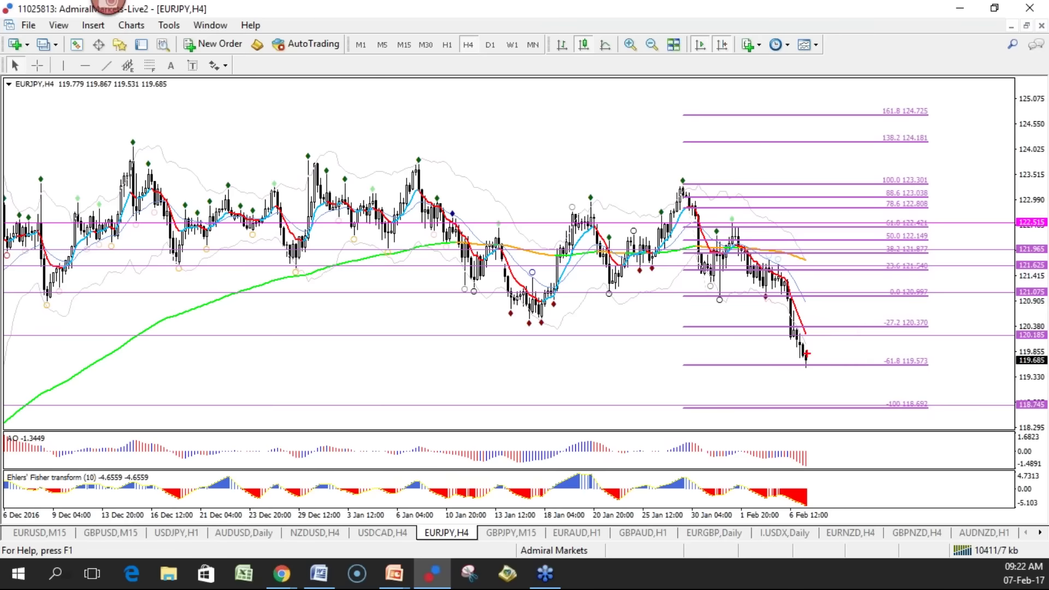
Erase a brief red sketch beside the latest candle, switch EURJPY to the H1 timeframe and restore its automatic price scale
drag(819, 350, 839, 346)
key(e)
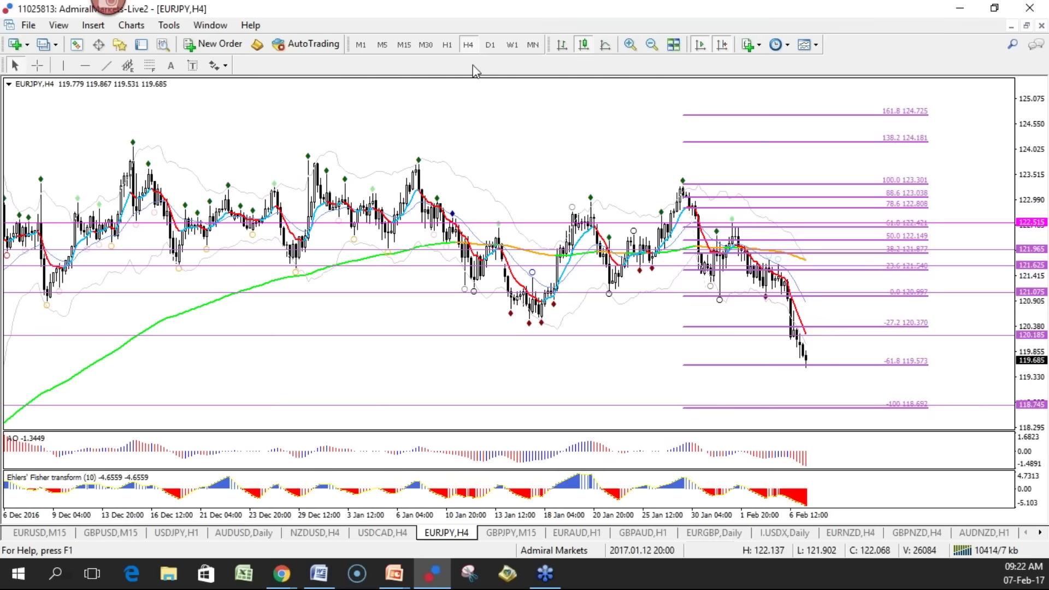
key(Return)
double_click(1030, 385)
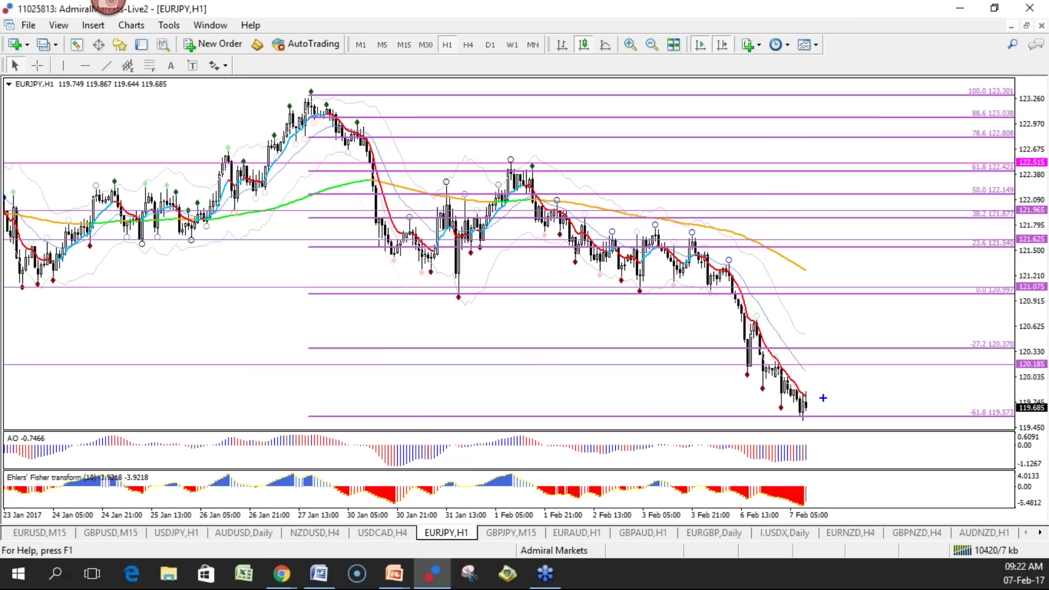
Compare EURJPY on the daily and H4 timeframes at different zoom levels, and return to H1
click(467, 44)
click(491, 44)
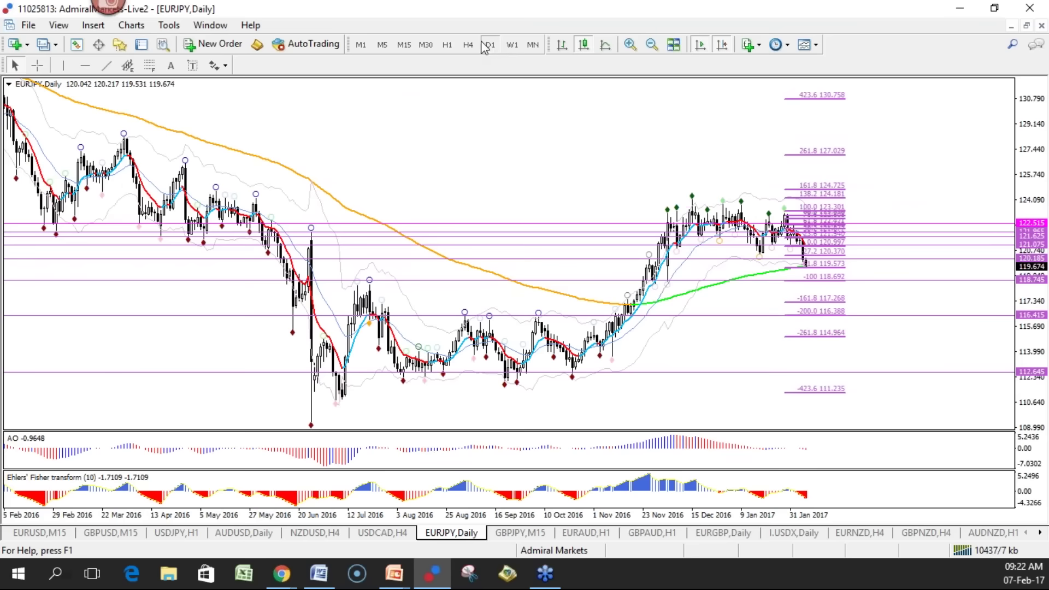
click(471, 45)
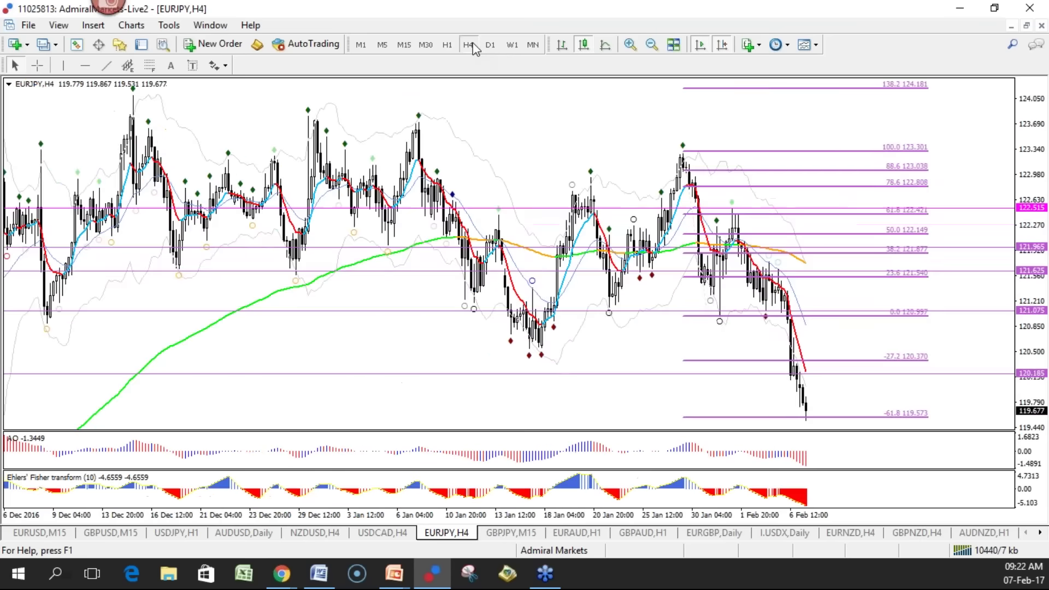
click(488, 47)
drag(680, 516, 697, 522)
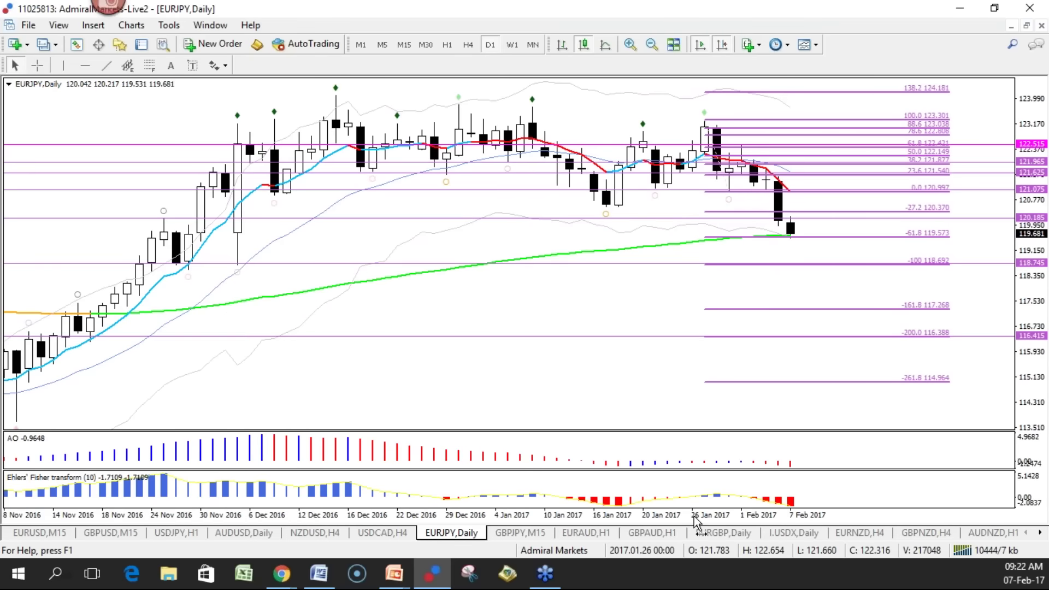
drag(697, 522, 680, 525)
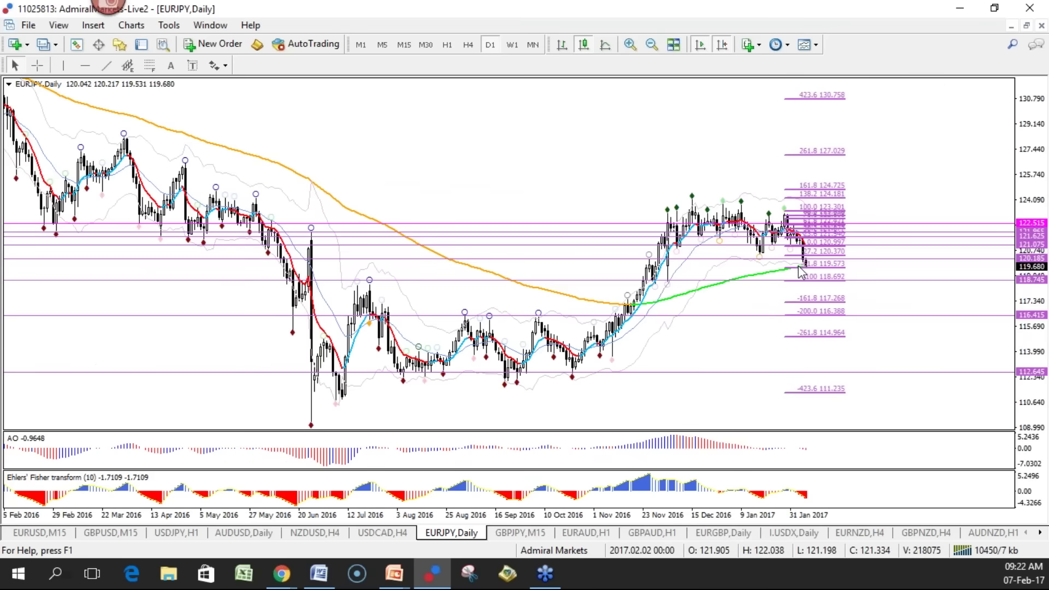
mouse_move(800, 270)
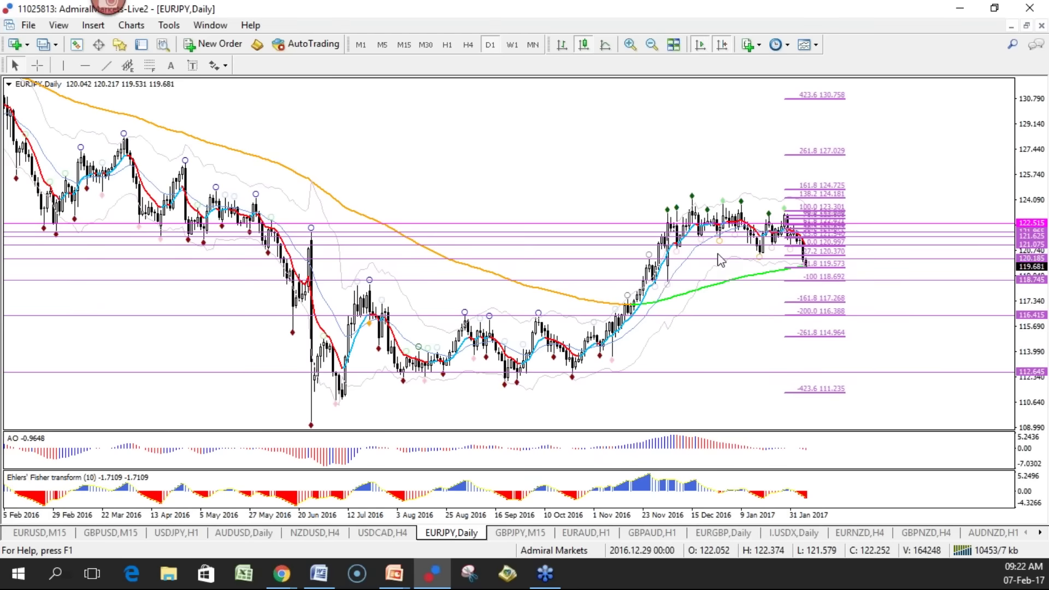
click(468, 45)
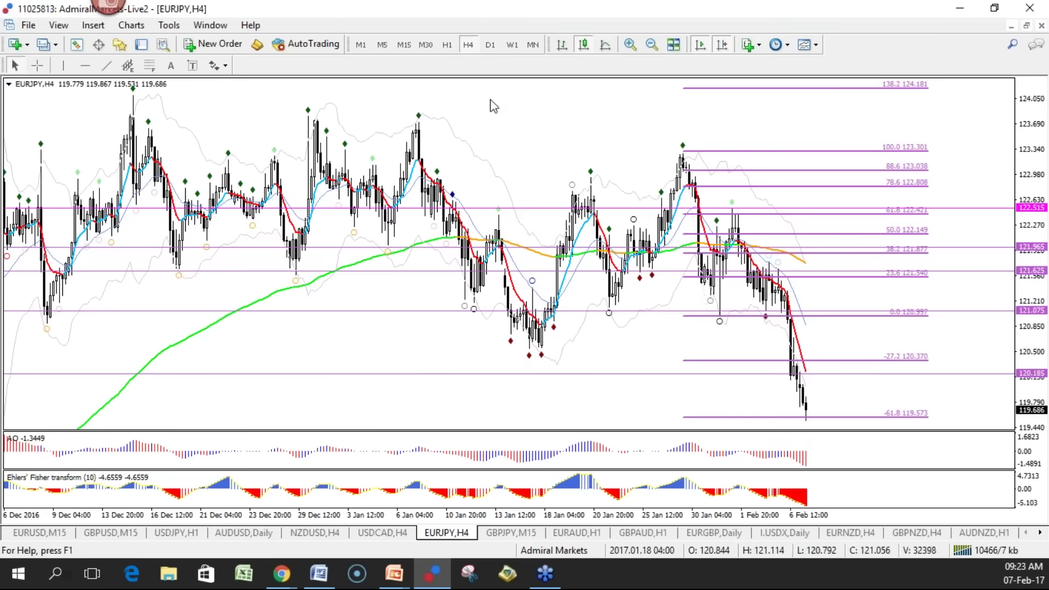
click(447, 46)
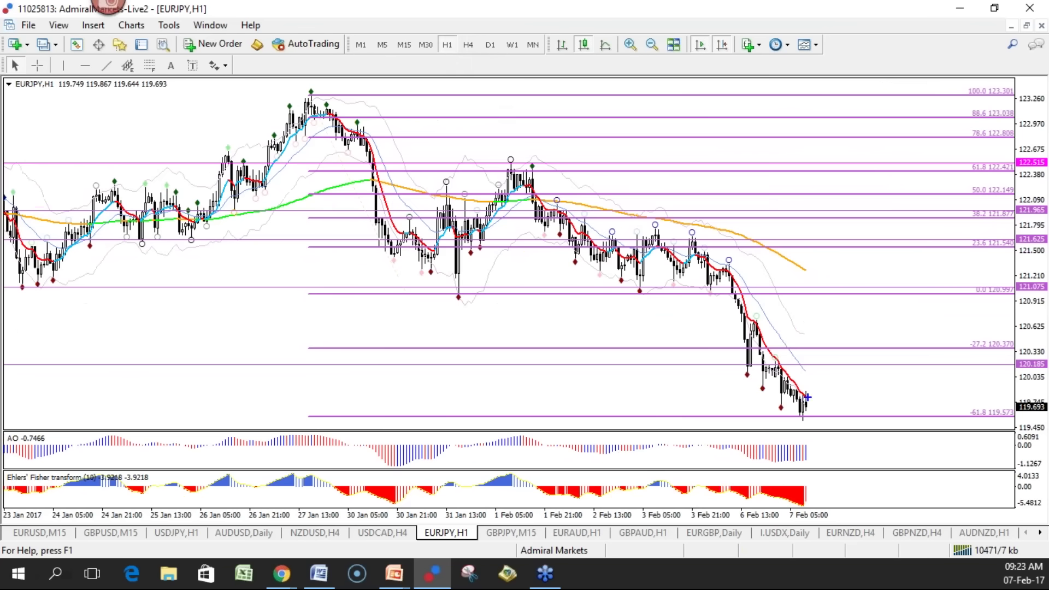
Temporarily sketch a blue sideways range above the 119.573 level with a red arrow falling below it, and clear the marks
drag(785, 411, 883, 420)
mouse_move(807, 394)
mouse_down()
mouse_move(816, 411)
mouse_move(849, 389)
mouse_move(891, 398)
mouse_move(923, 378)
mouse_up()
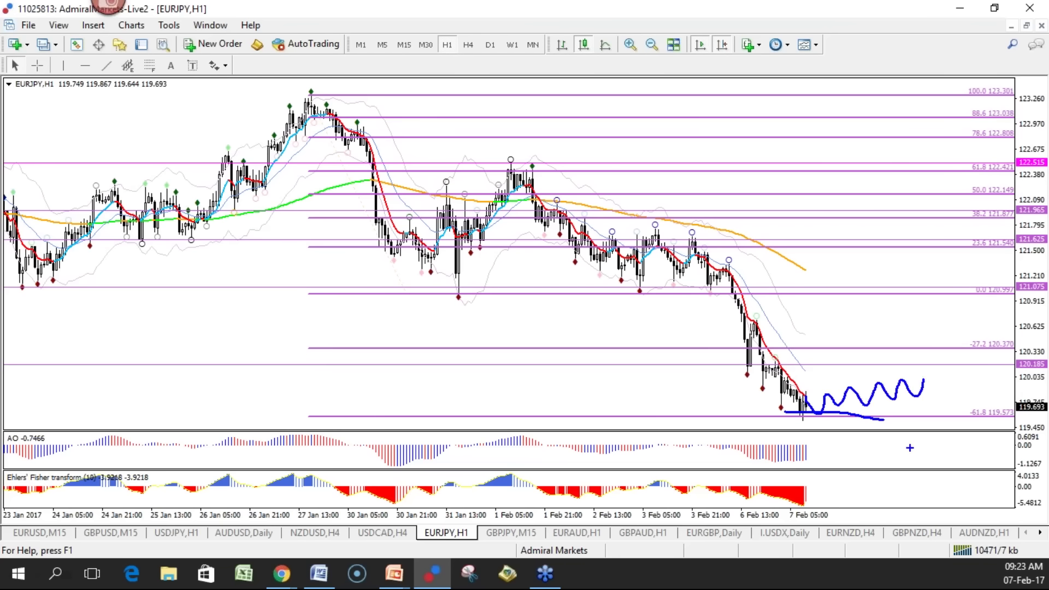
drag(815, 421, 831, 468)
mouse_move(922, 376)
mouse_down()
mouse_move(828, 415)
mouse_move(910, 383)
mouse_up()
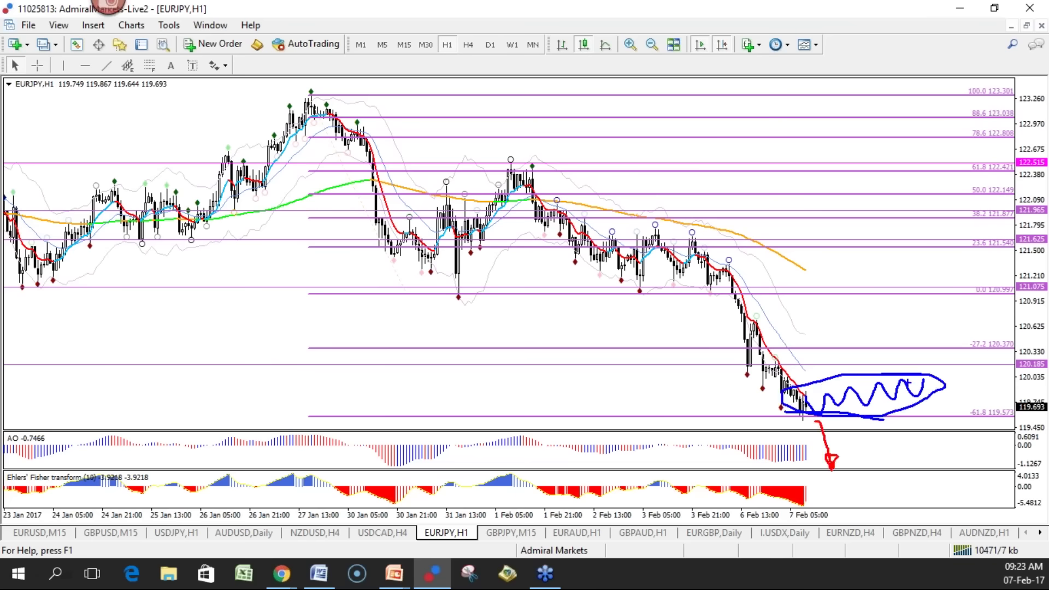
key(Escape)
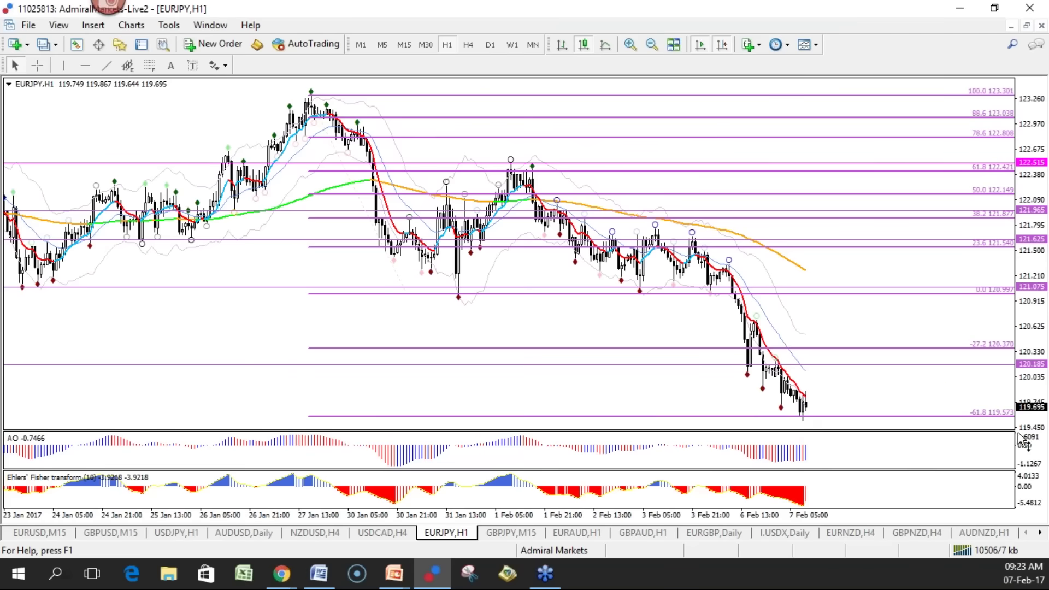
Slightly compress the EURJPY price scale, sketch a rising stroke from the latest candle, and undo the sketch
drag(1034, 395, 1029, 399)
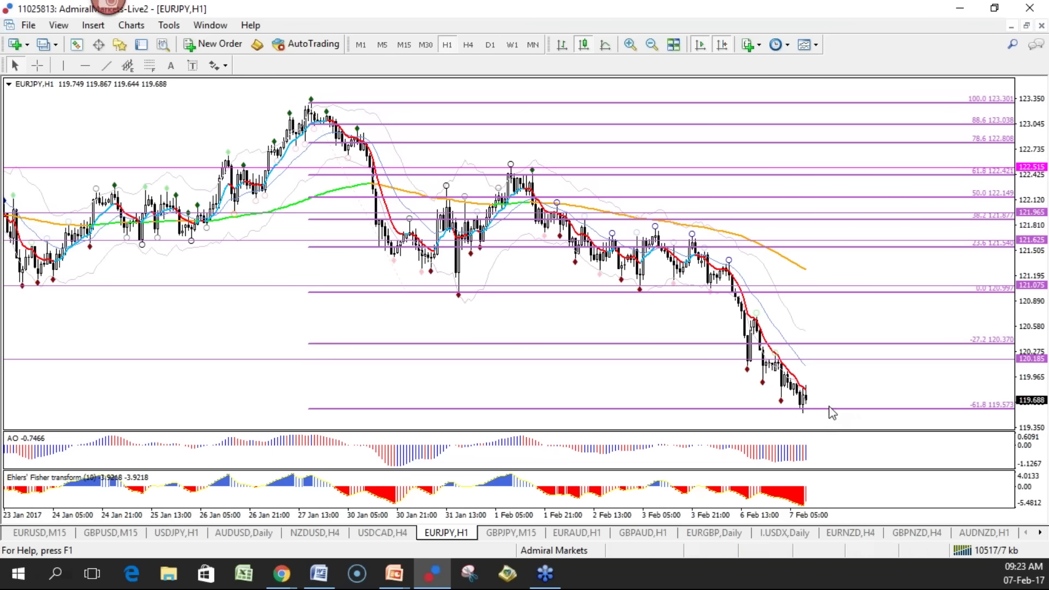
drag(808, 397, 825, 337)
key(ctrl+z)
Draw a descending EURJPY H1 trend line from the late-January high to about 120.4, aligning its start and the Fibonacci's with the high candle
click(107, 65)
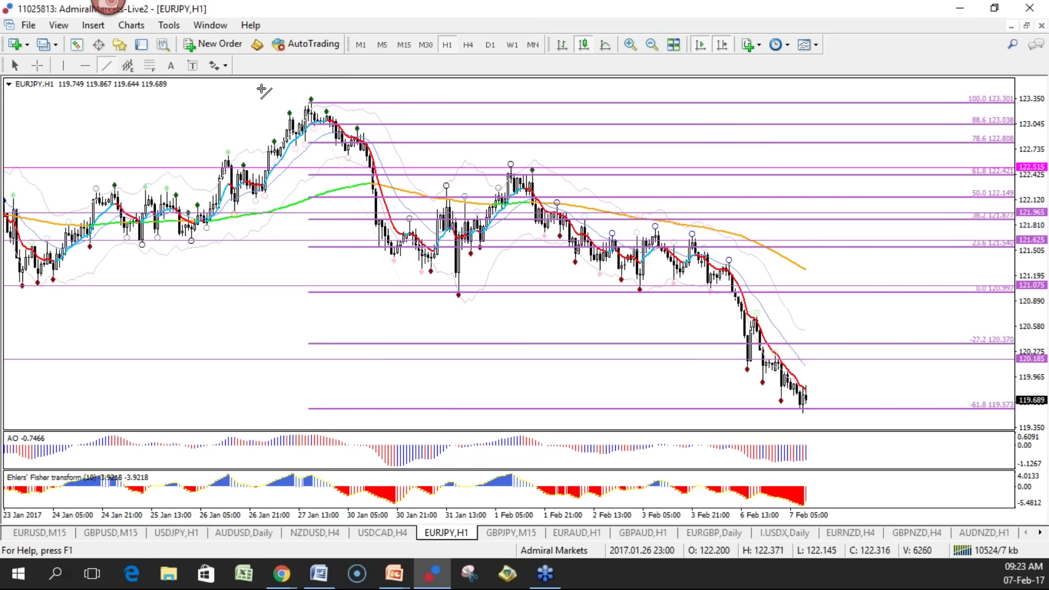
mouse_move(310, 98)
mouse_down()
mouse_move(950, 284)
mouse_move(980, 340)
mouse_up()
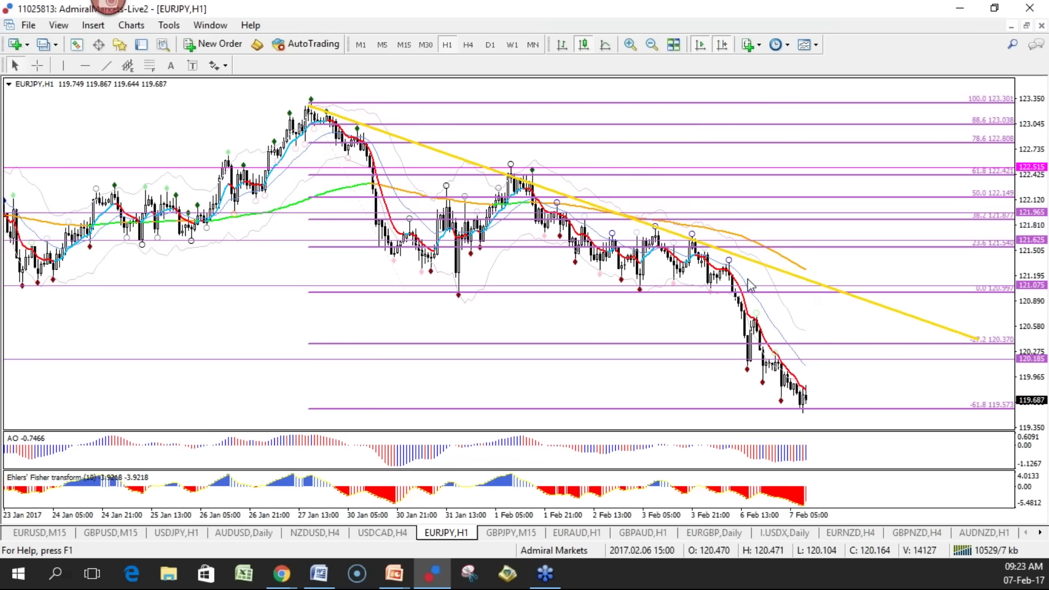
drag(309, 103, 314, 104)
double_click(309, 105)
drag(310, 106, 313, 104)
drag(315, 106, 311, 101)
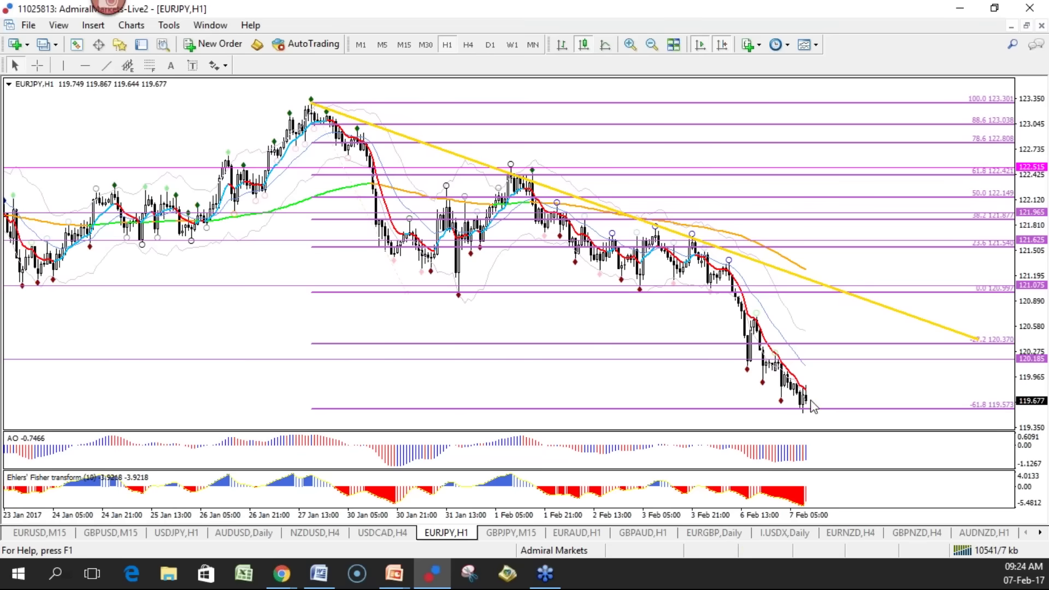
Sketch a downward path from the latest EURJPY candle and erase it, and compress the price scale before restoring its automatic range
mouse_move(806, 394)
mouse_down()
mouse_move(872, 374)
mouse_move(901, 482)
mouse_up()
key(Escape)
drag(1034, 393, 1038, 412)
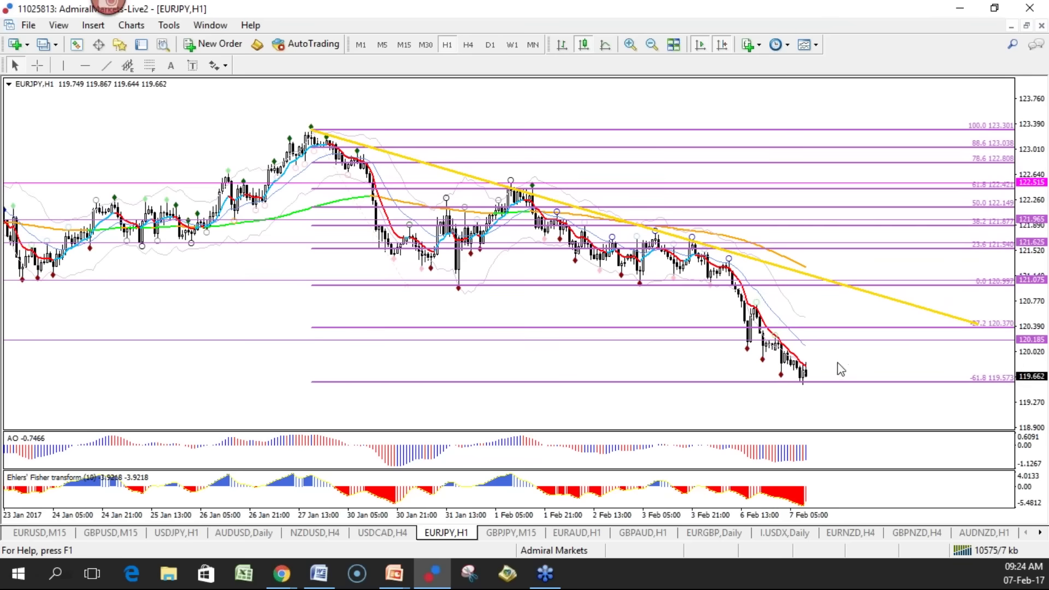
mouse_move(804, 373)
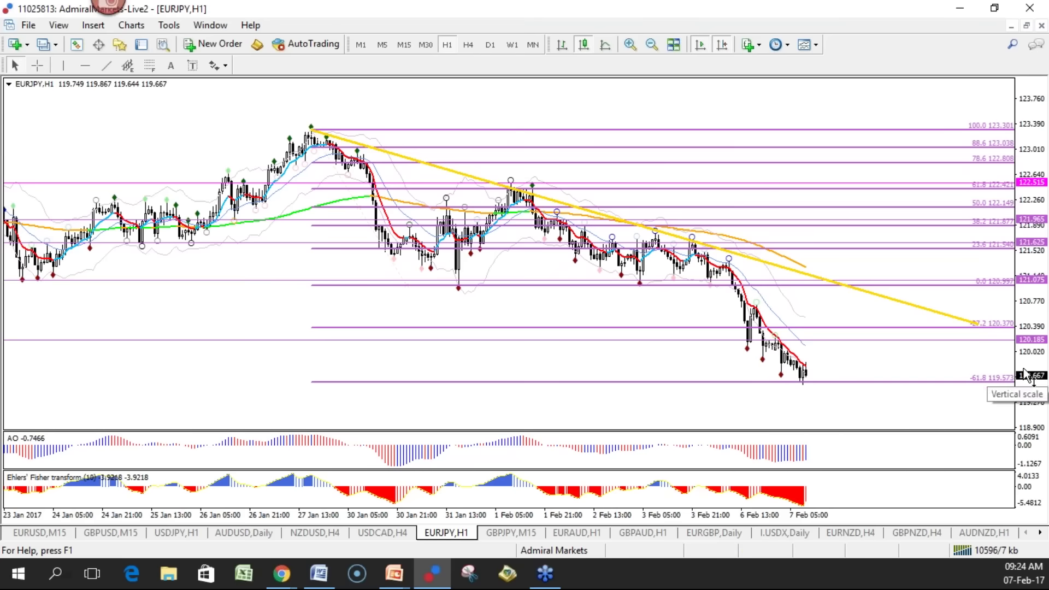
drag(1030, 350, 1011, 304)
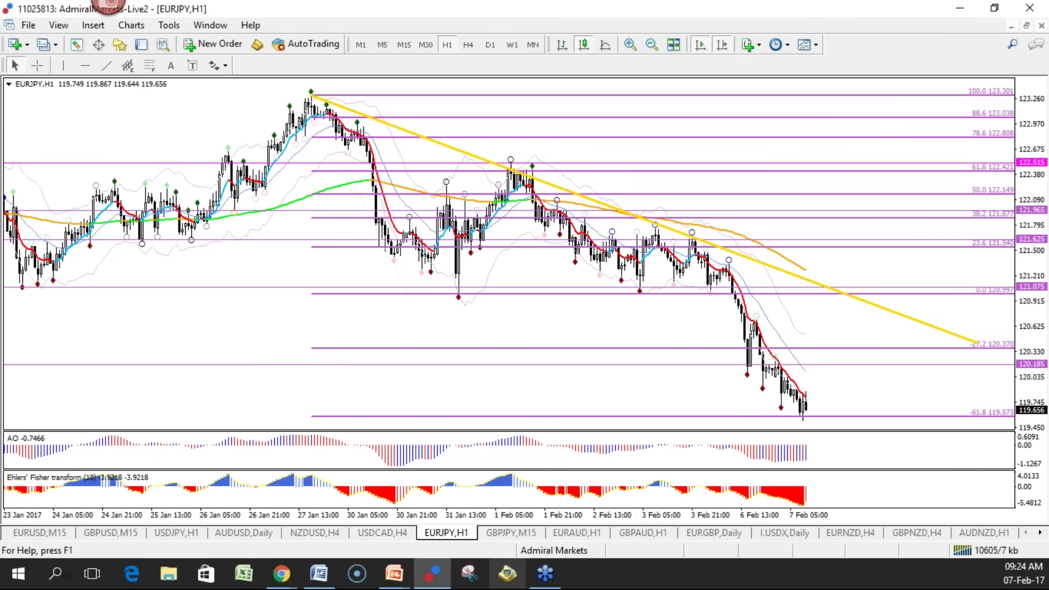
Open the AUDUSD chart and compare its H4 and H1 timeframes, ending on H4
click(257, 535)
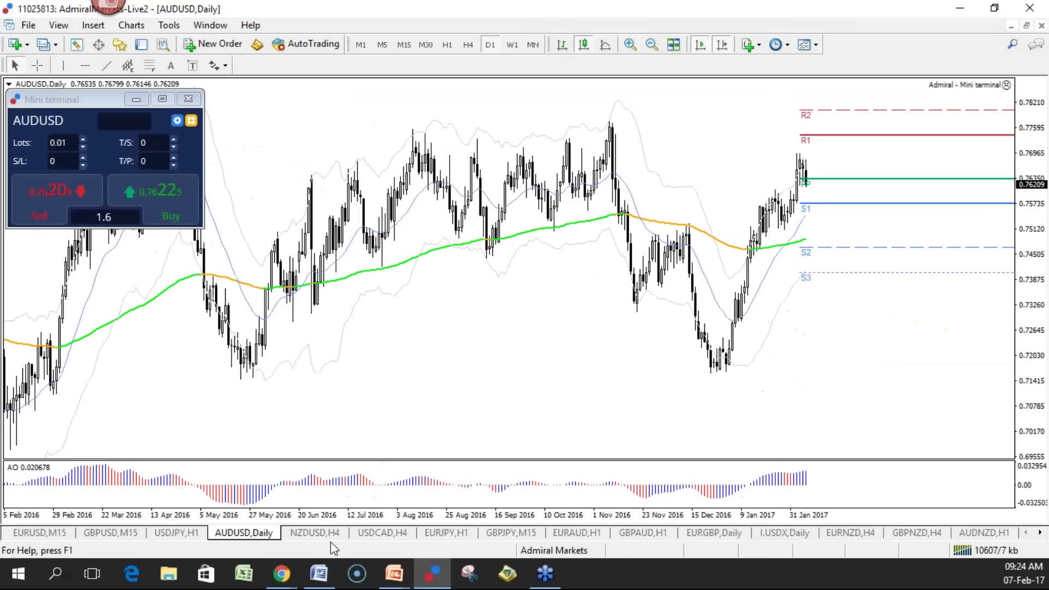
click(468, 45)
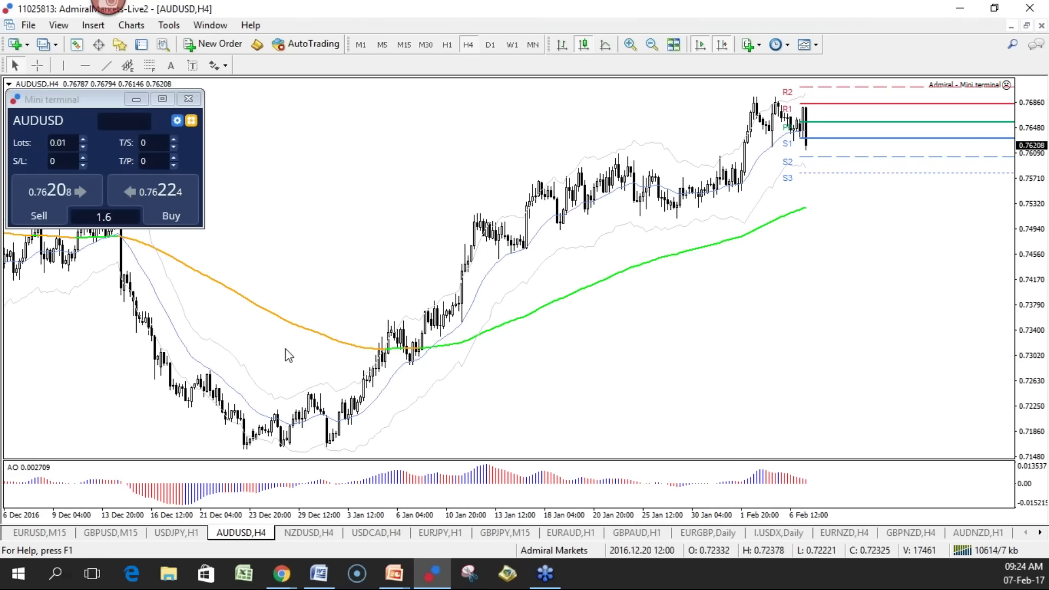
click(447, 45)
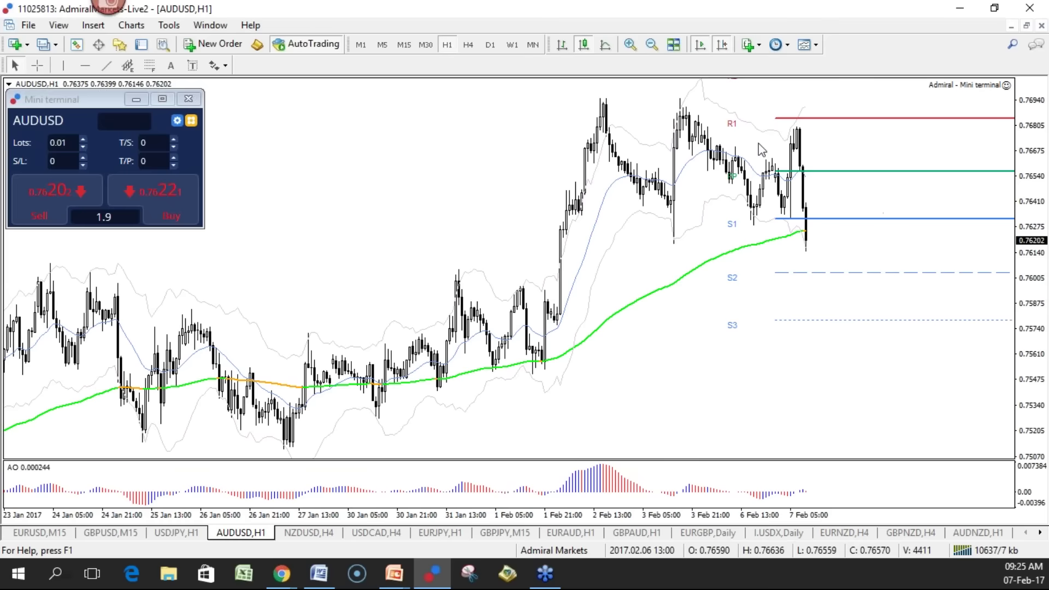
click(468, 45)
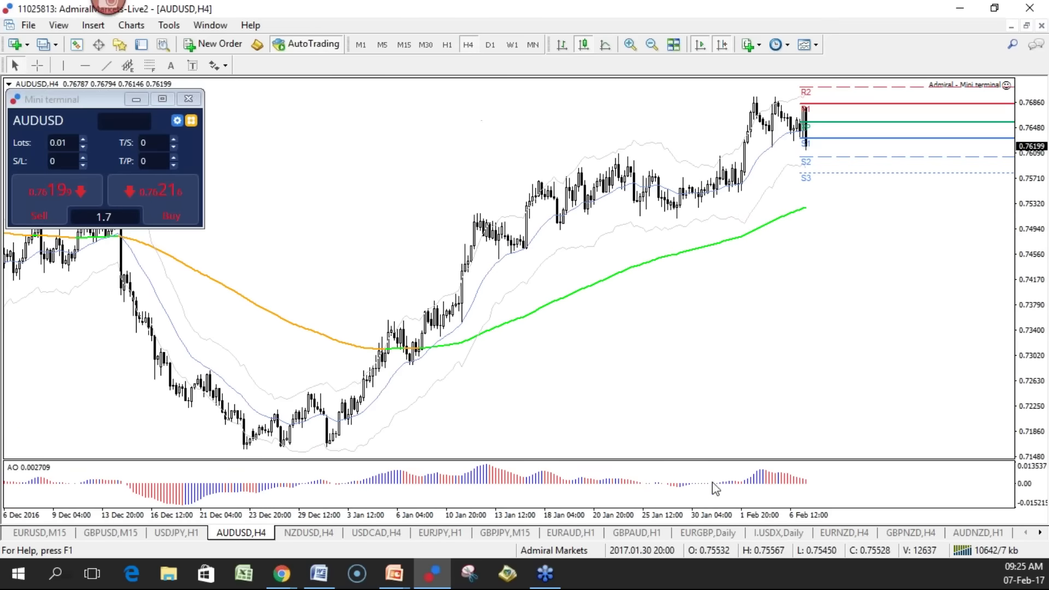
Temporarily mark the AUDUSD uptrend, the end of the green moving average and the latest candles in red, and clear the marks
drag(720, 512, 750, 515)
drag(808, 208, 813, 206)
drag(804, 78, 399, 225)
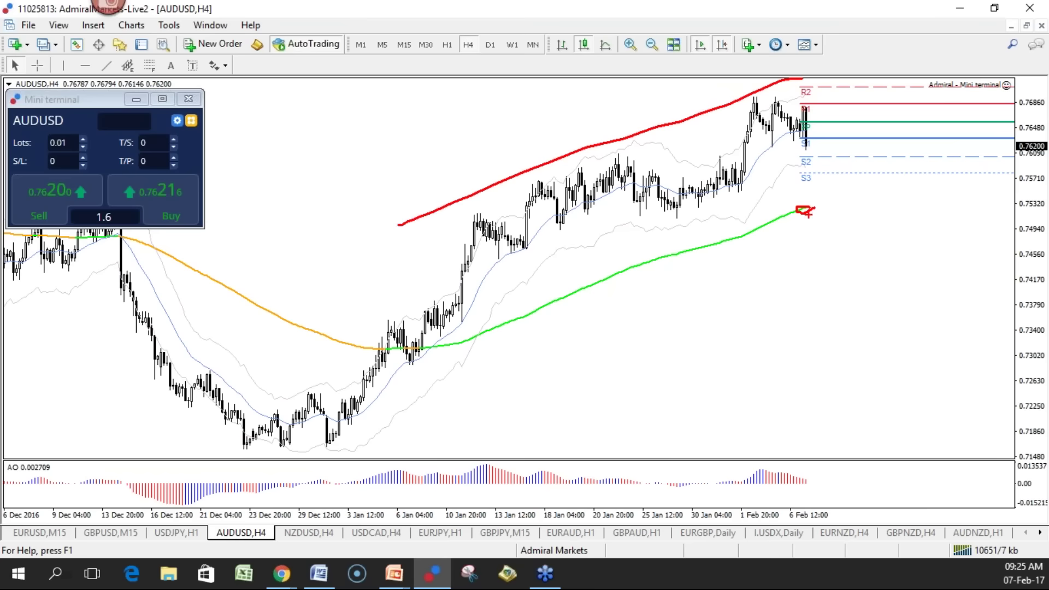
drag(815, 114, 817, 118)
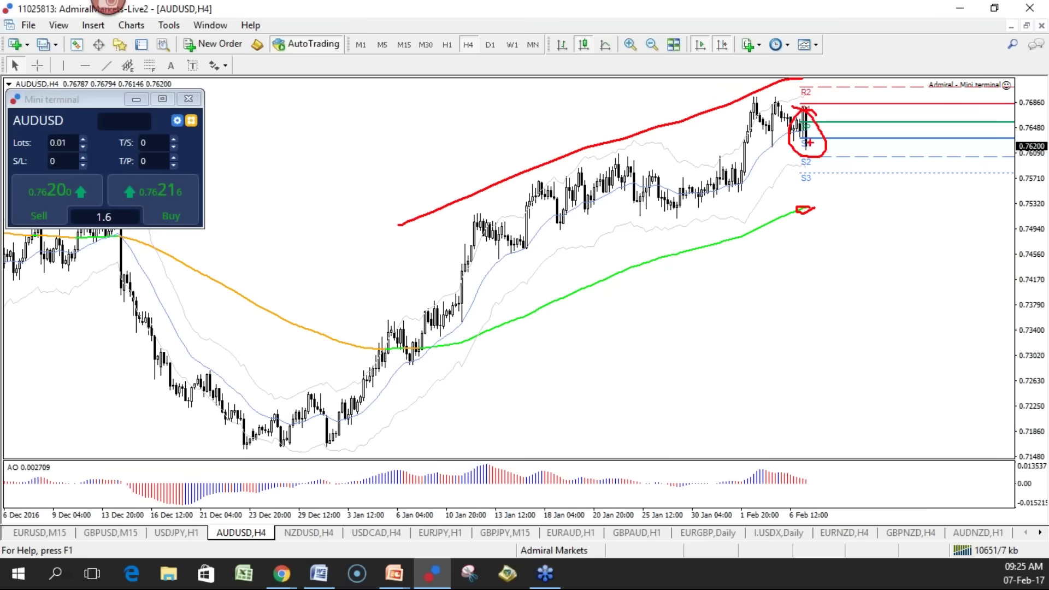
mouse_move(830, 206)
mouse_down()
mouse_move(842, 221)
mouse_move(833, 246)
mouse_up()
key(Escape)
On the NZDUSD H4 chart, extend the lower channel trend line past the latest candle to about 0.732
click(308, 532)
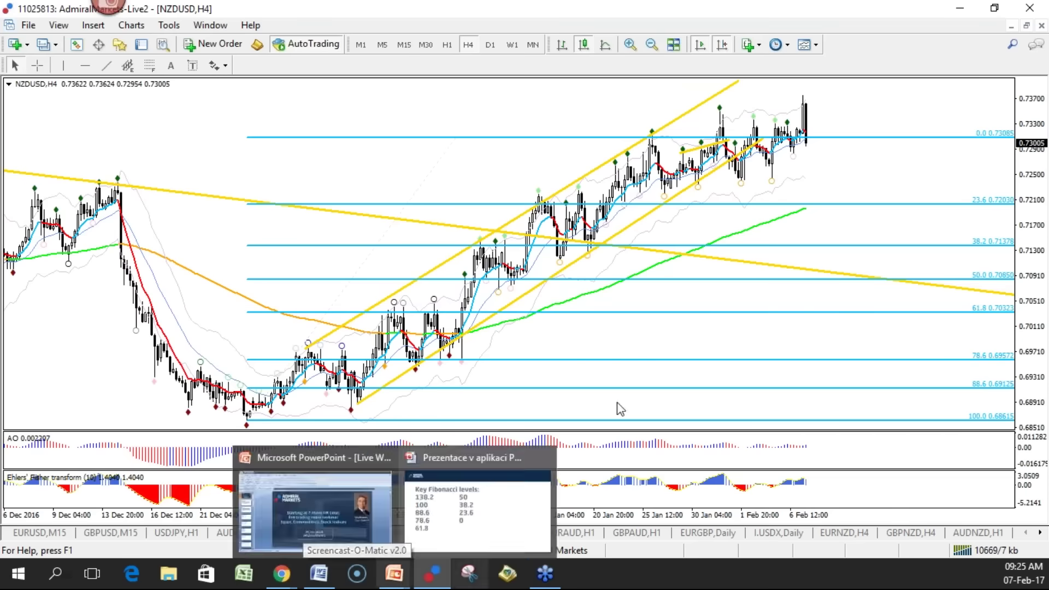
scroll(804, 134, left, 3)
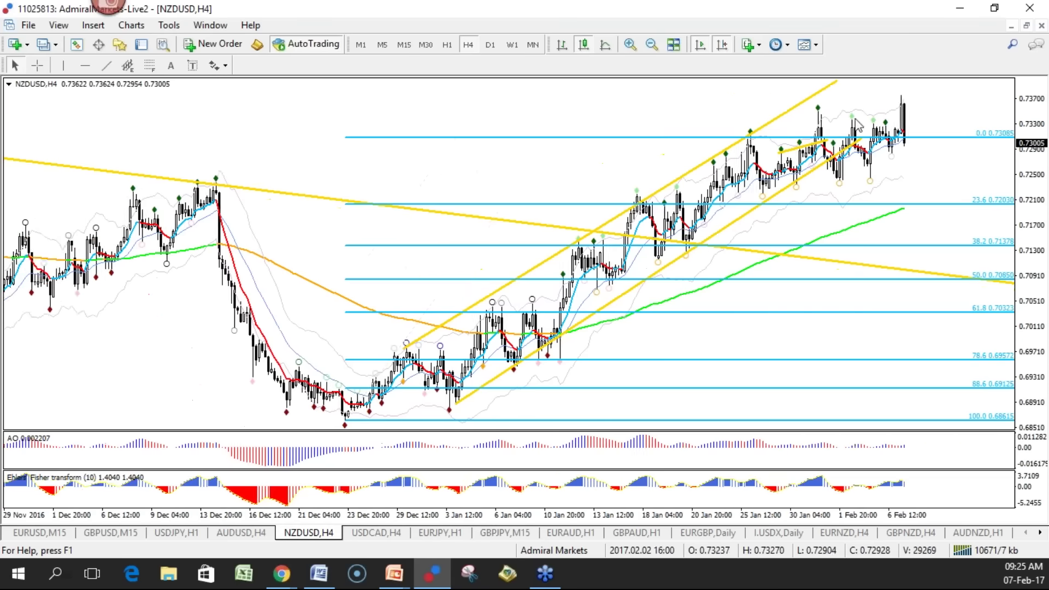
scroll(897, 172, right, 3)
scroll(508, 254, right, 1)
drag(764, 141, 856, 132)
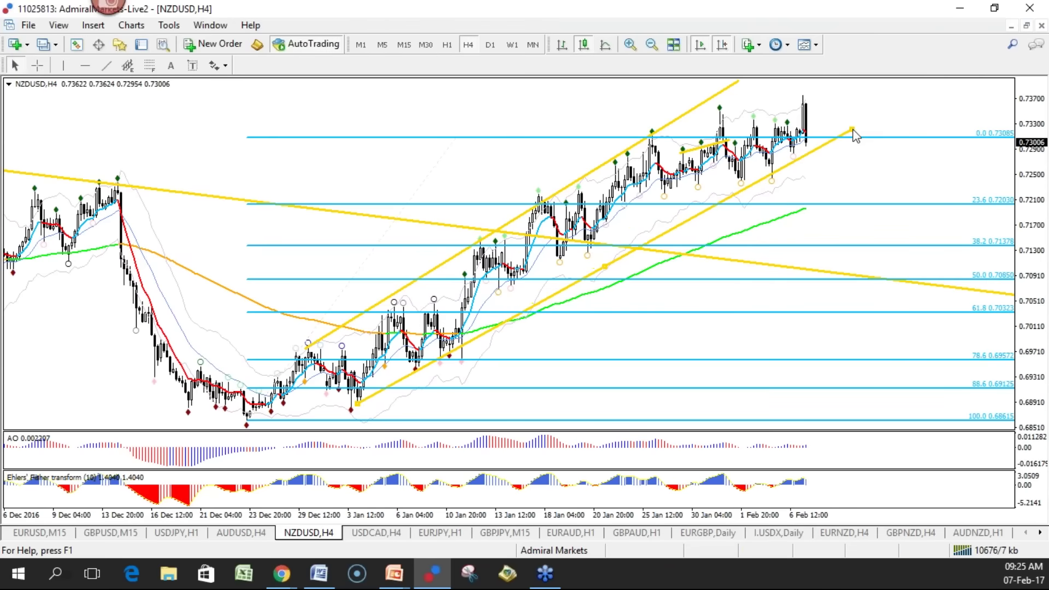
Switch NZDUSD to the daily timeframe and enlarge the candles around the rising channel
click(490, 45)
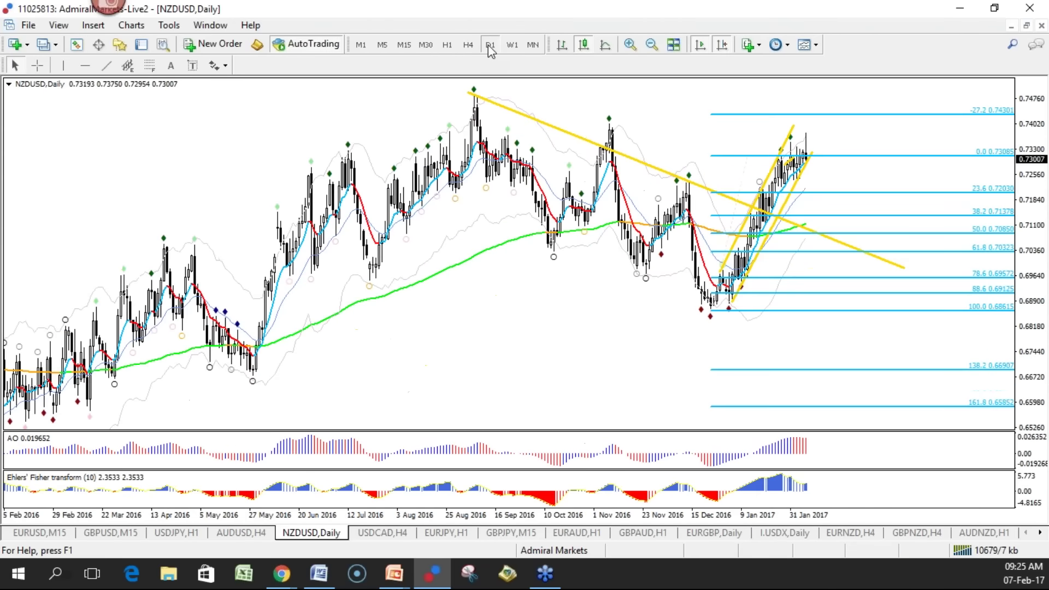
key(plus)
key(plus)
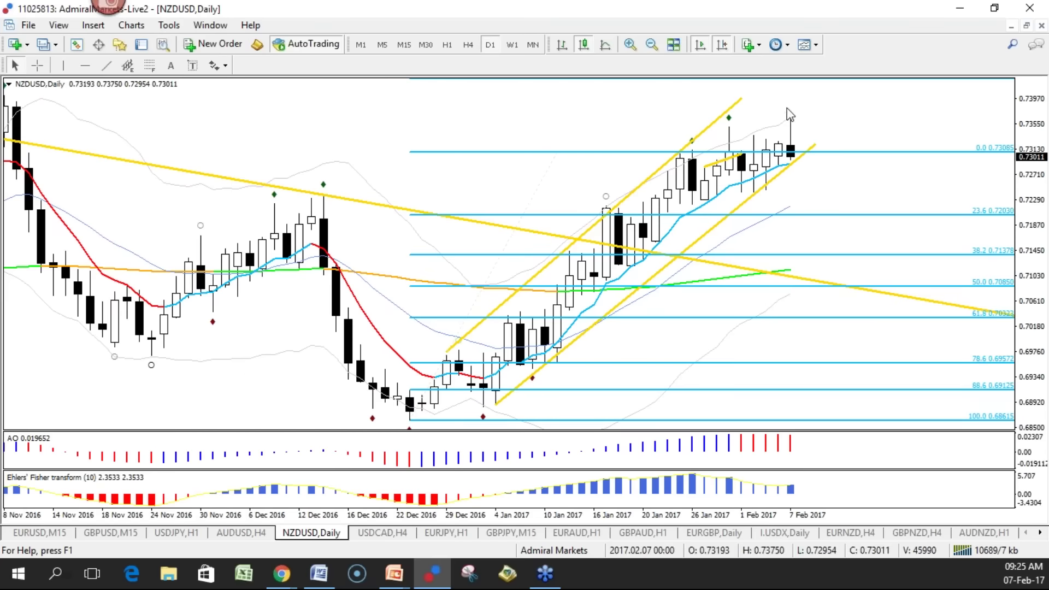
Temporarily circle the latest NZDUSD daily candle in red, sketch a downward move from it, and clear the marks
drag(806, 116, 799, 102)
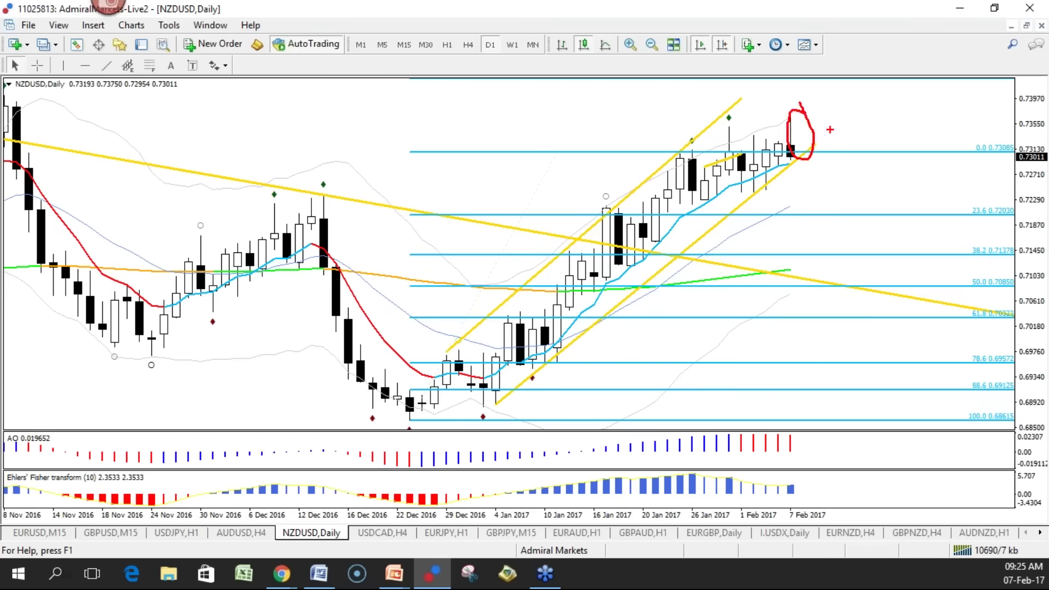
key(Escape)
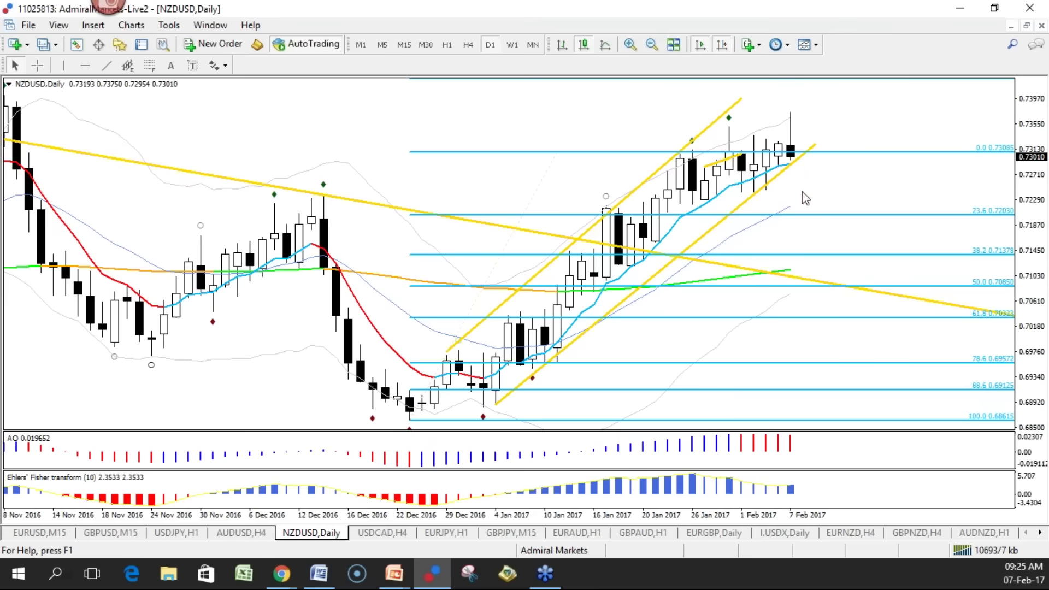
mouse_move(794, 160)
mouse_down()
mouse_move(810, 235)
mouse_move(839, 210)
mouse_up()
key(Escape)
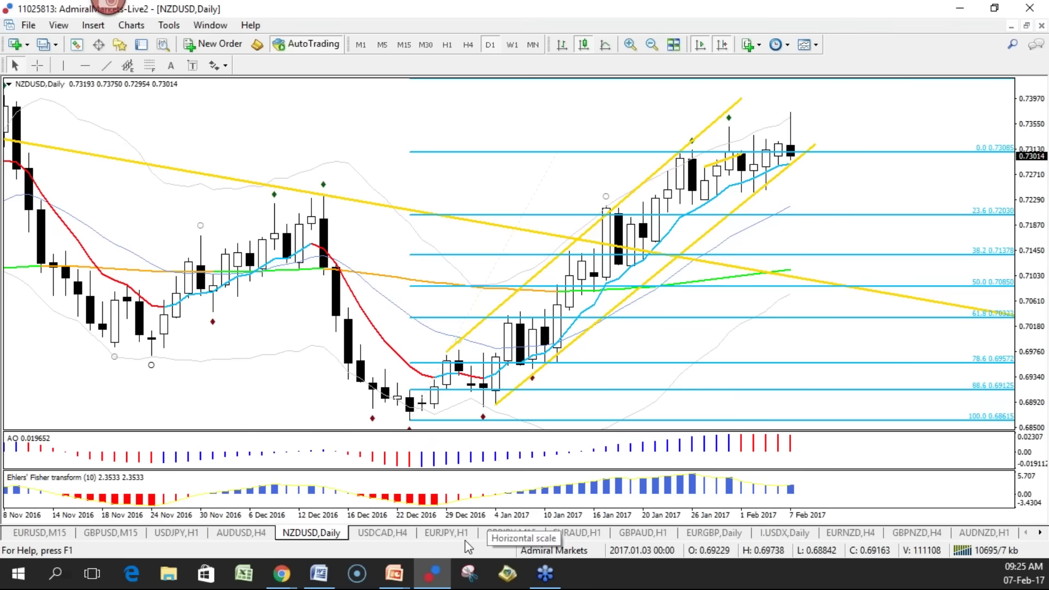
Open the EURAUD chart and review its H4, daily and weekly timeframes, ending on daily
click(577, 535)
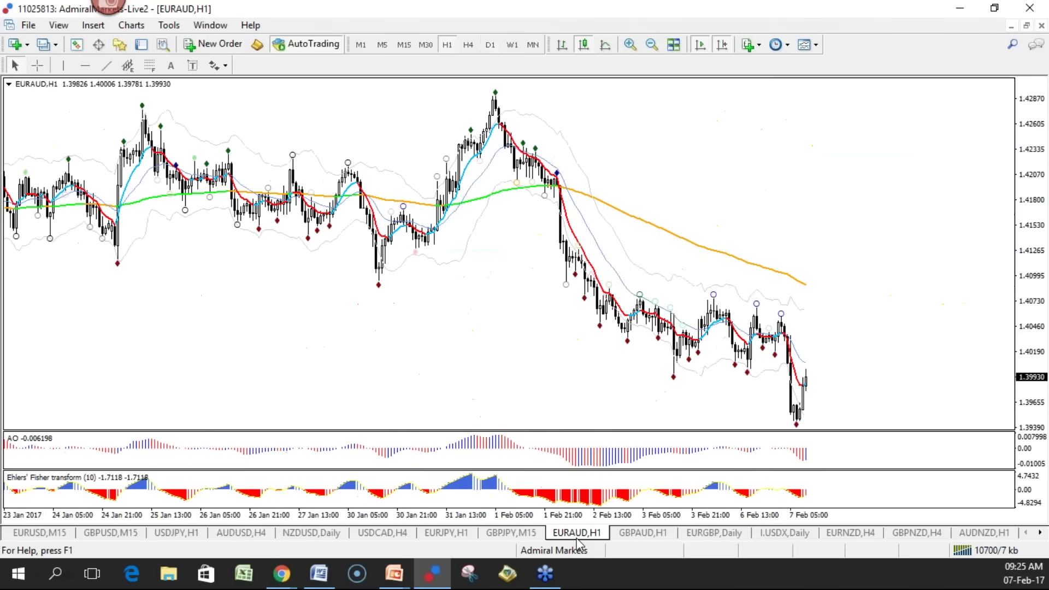
click(468, 44)
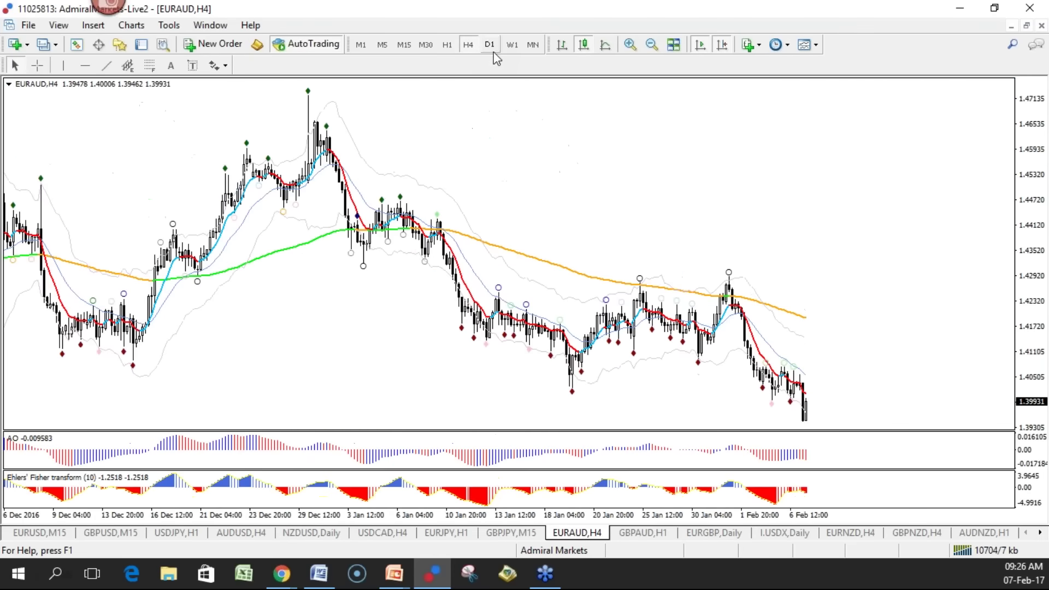
click(490, 46)
click(511, 46)
mouse_move(698, 516)
mouse_down()
mouse_move(685, 516)
mouse_move(697, 517)
mouse_up()
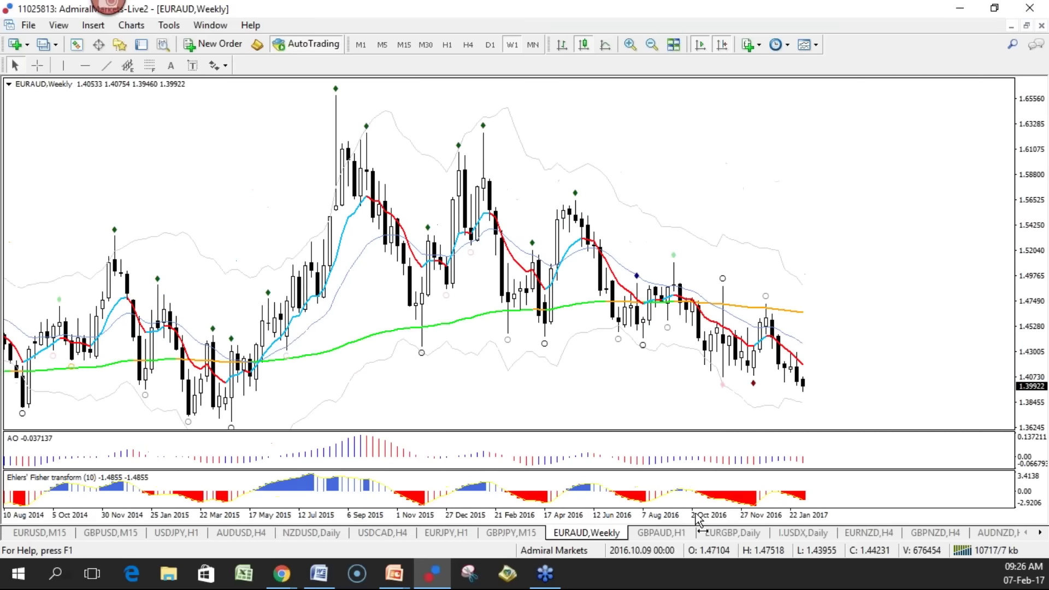
click(490, 45)
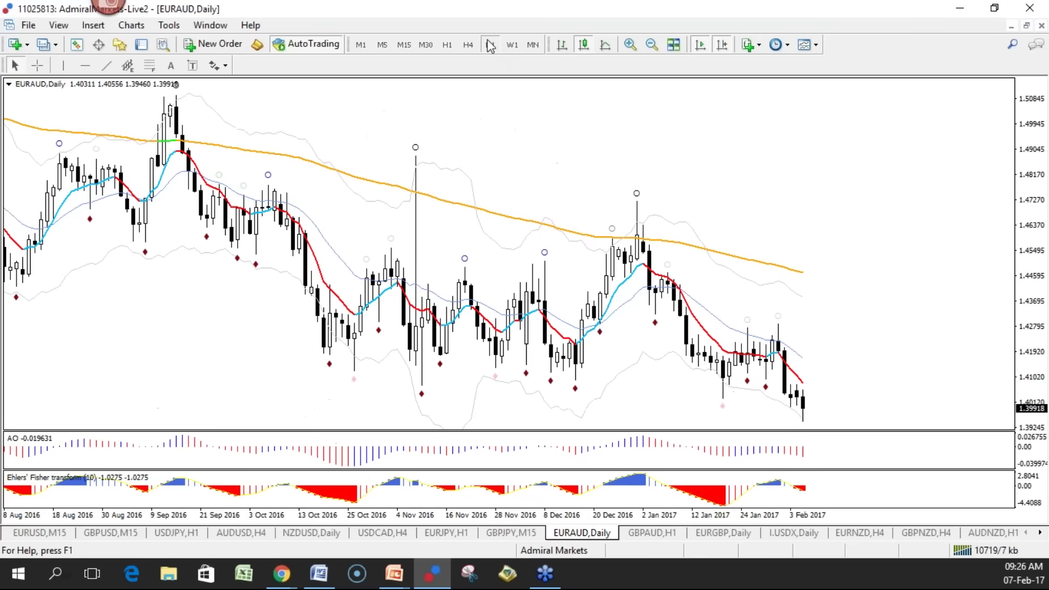
Review EURAUD on the H4 timeframe, compressed and enlarged, and switch it to H1
click(468, 44)
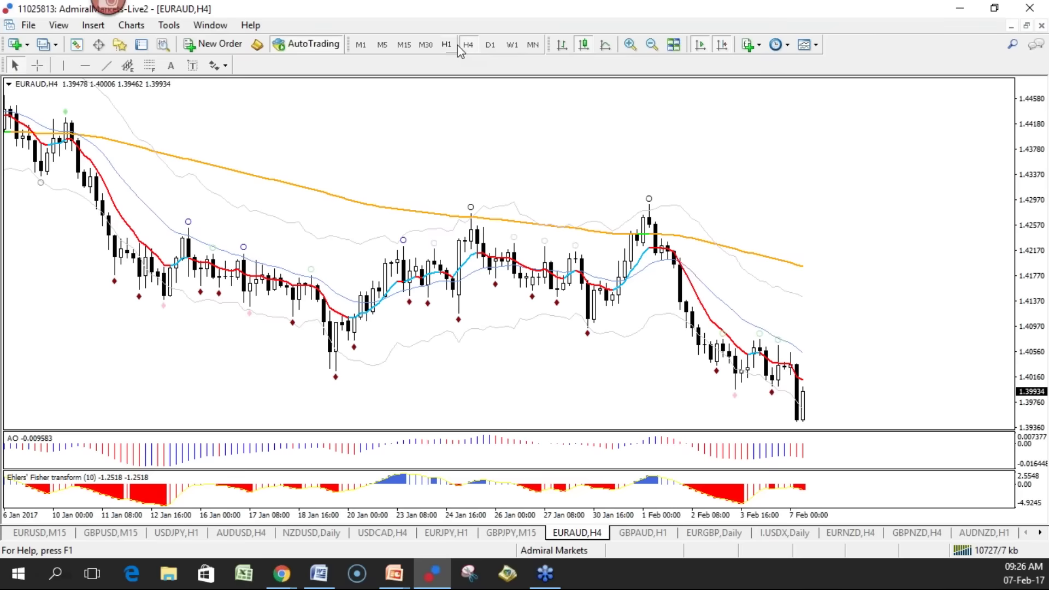
drag(580, 514, 571, 517)
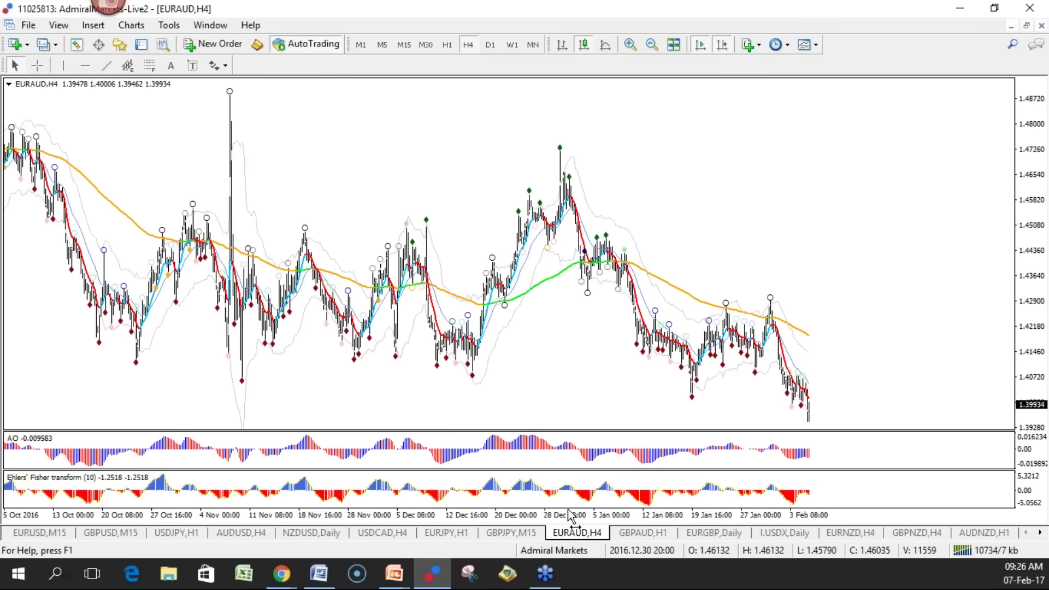
drag(571, 516, 587, 516)
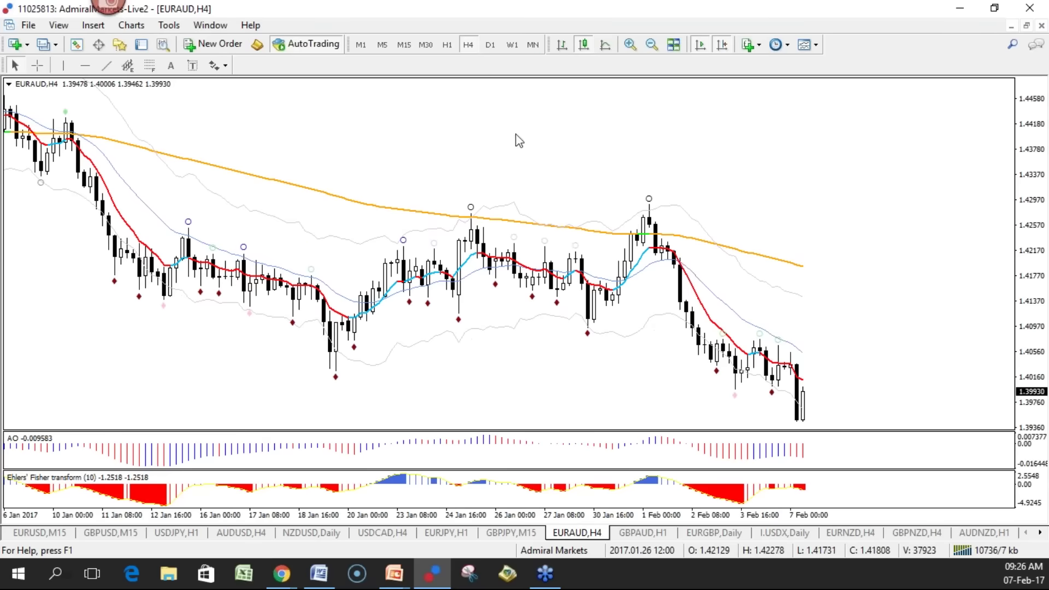
click(447, 45)
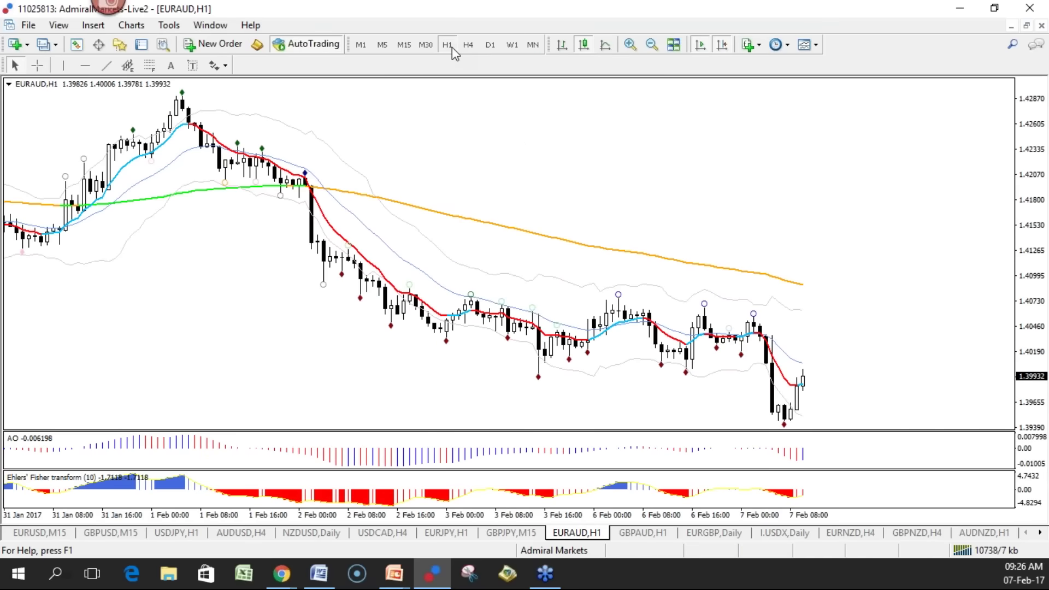
Open the GBPAUD chart and compare its H1 and H4 timeframes at different candle sizes, ending on H1
click(629, 541)
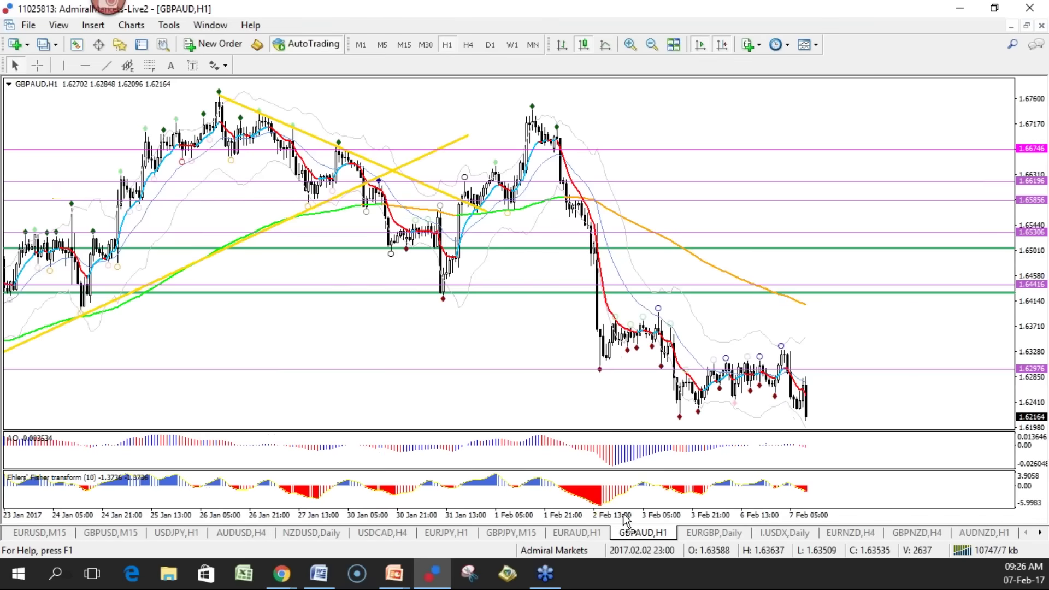
click(468, 45)
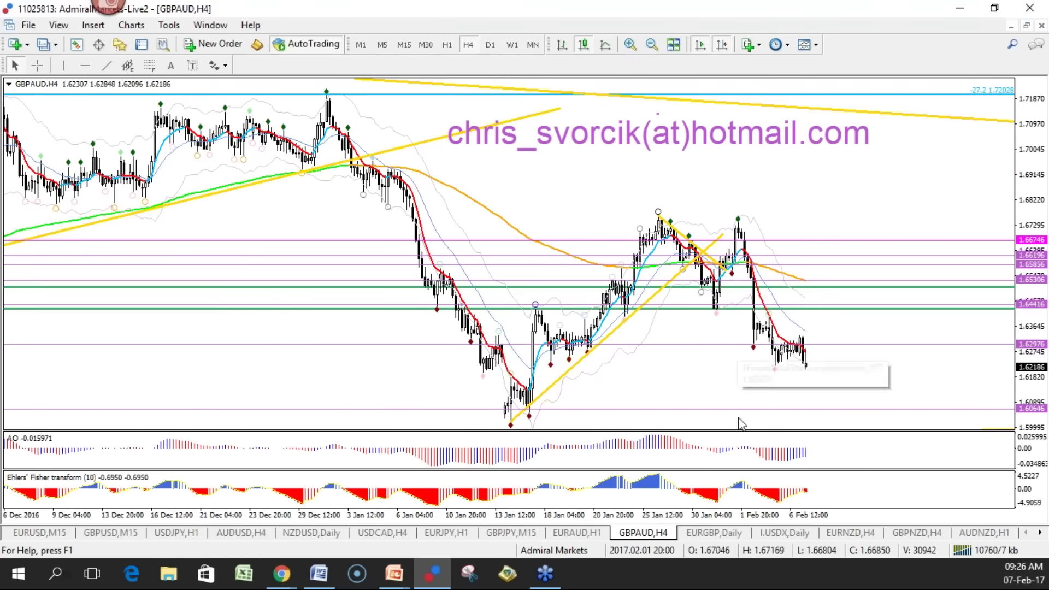
drag(753, 513, 761, 514)
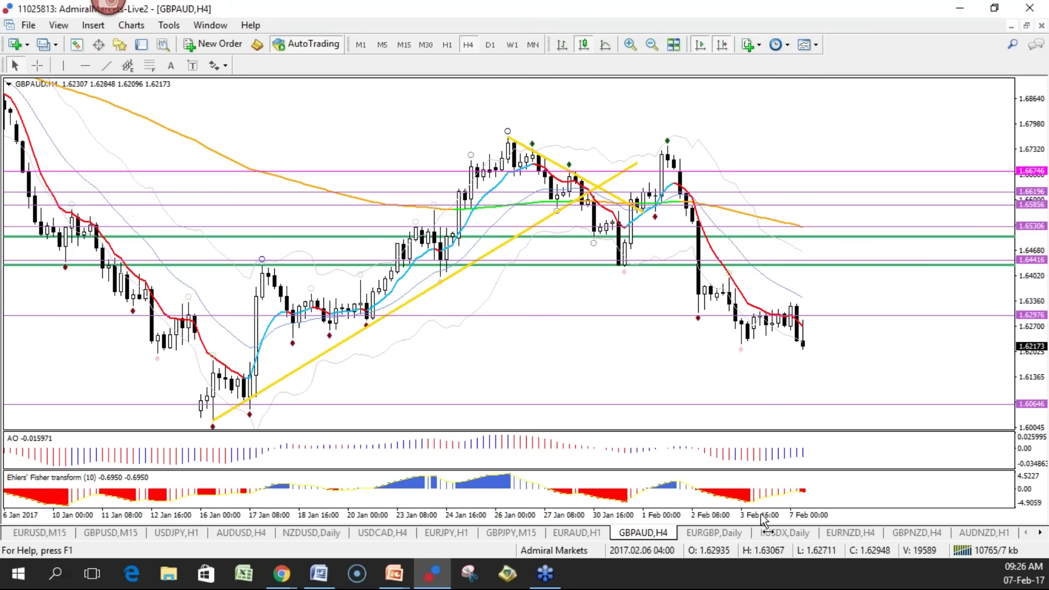
click(446, 45)
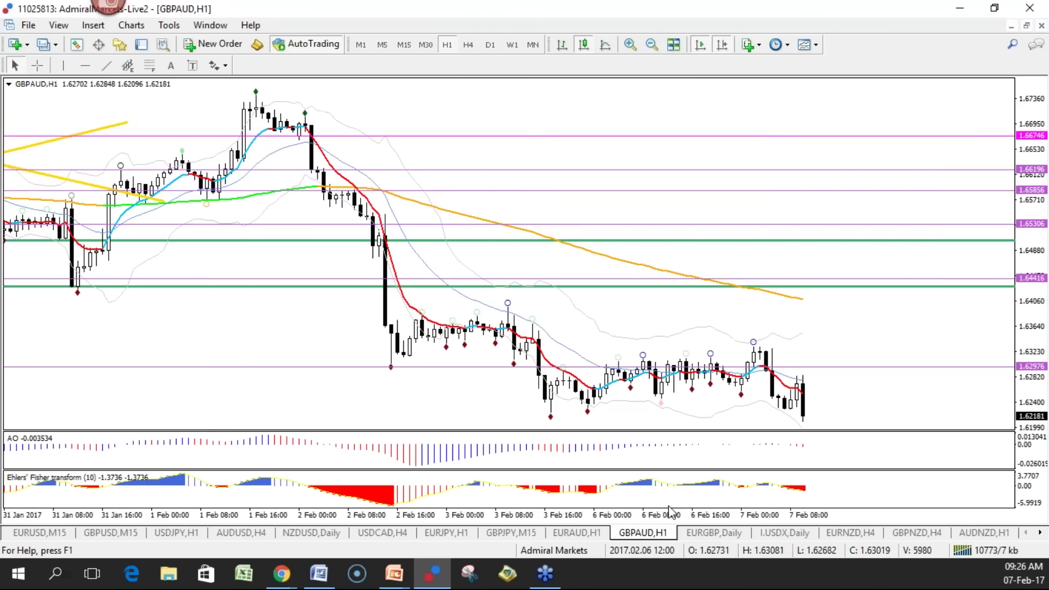
drag(667, 512, 654, 513)
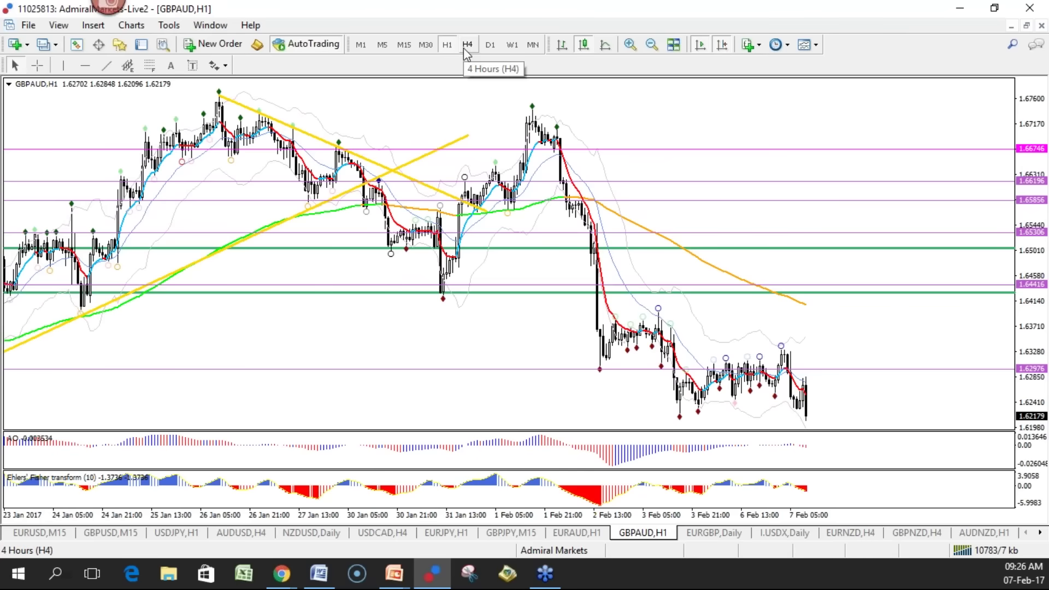
Run the 1ForexWizzEliteCurrenSea.com script on the GBPAUD H1 chart with Buy or Sell set to SELL
click(141, 45)
click(140, 45)
click(121, 44)
click(134, 454)
drag(134, 454, 579, 120)
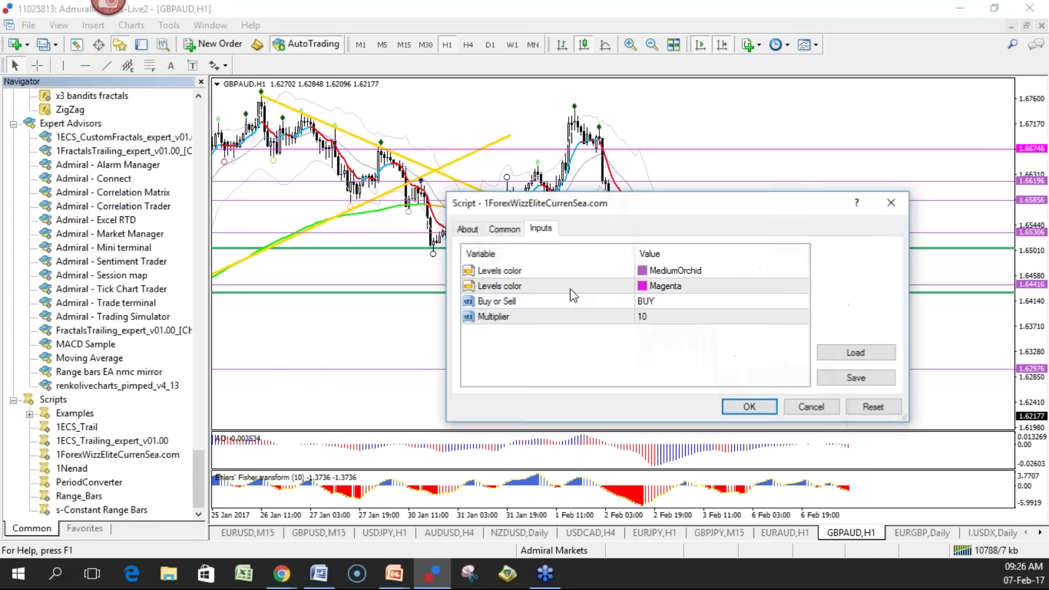
click(656, 302)
click(664, 320)
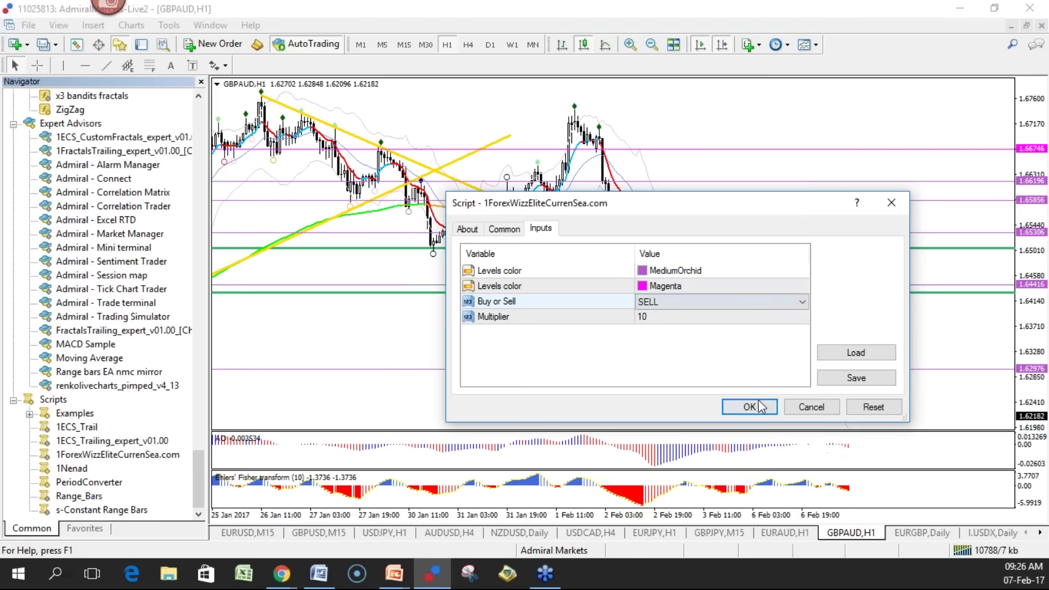
click(750, 407)
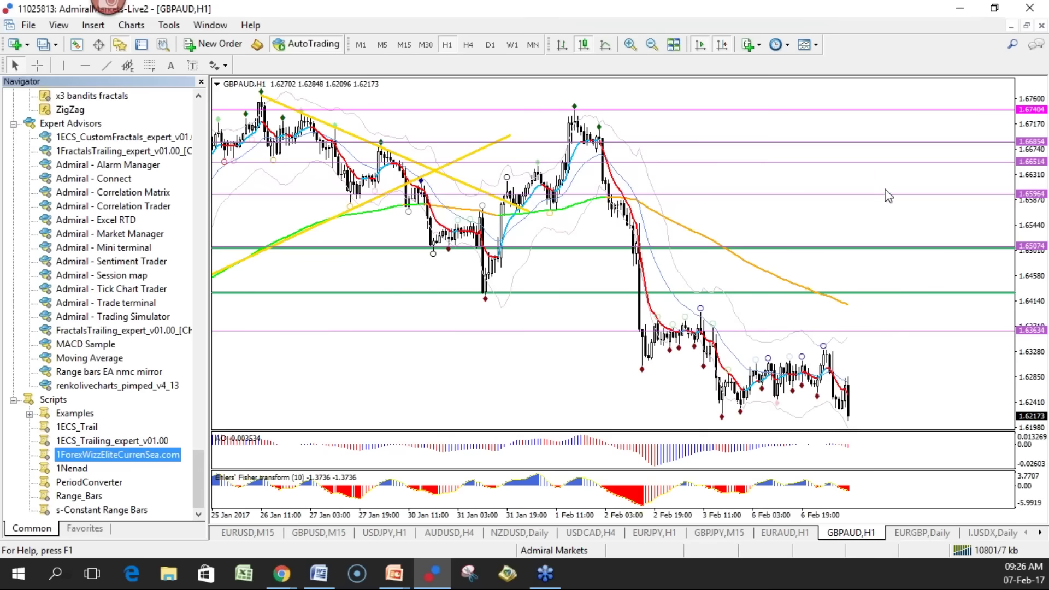
Examine the script's levels below price on GBPAUD across H1, H4, daily and M15, ending on M15 with a compressed price scale
drag(1026, 401, 1022, 424)
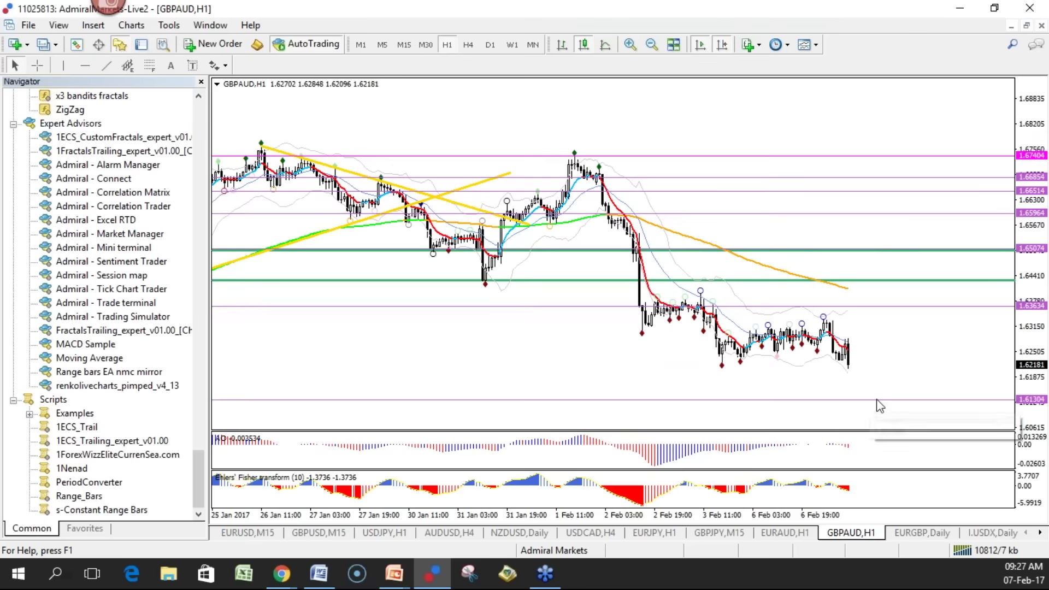
click(468, 45)
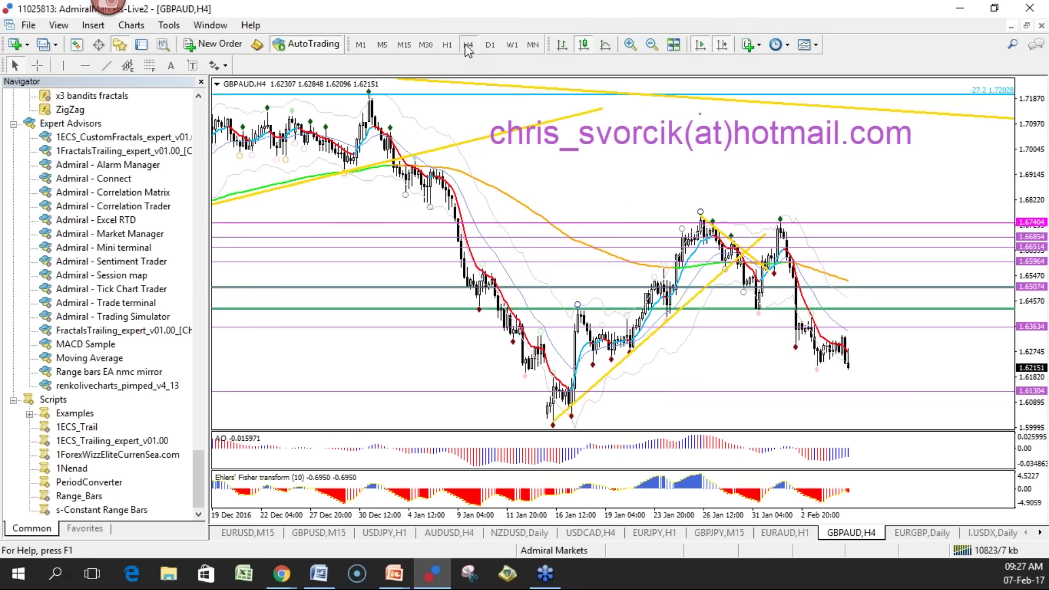
click(490, 45)
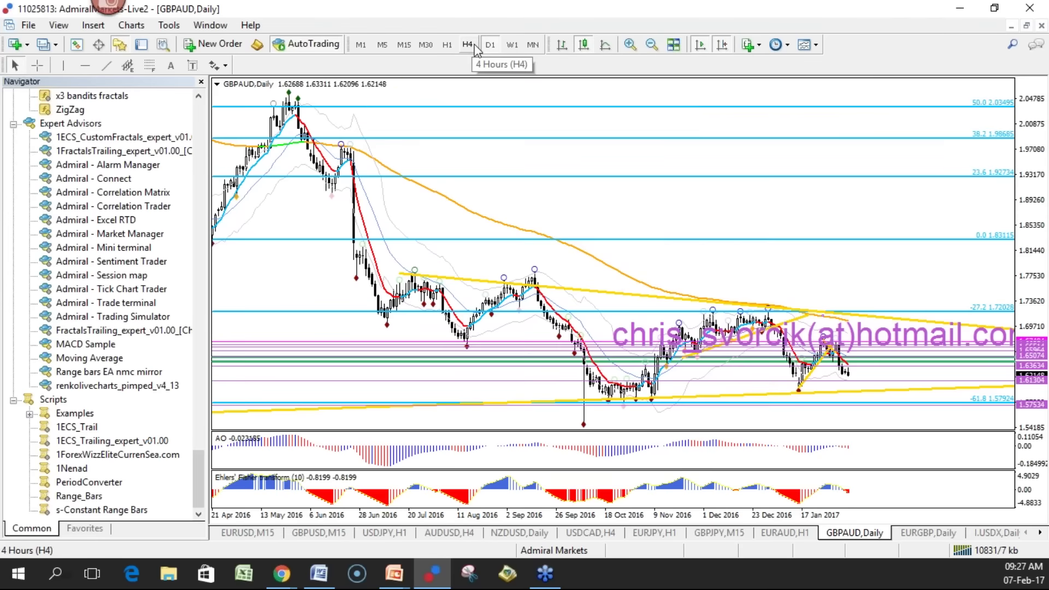
click(468, 45)
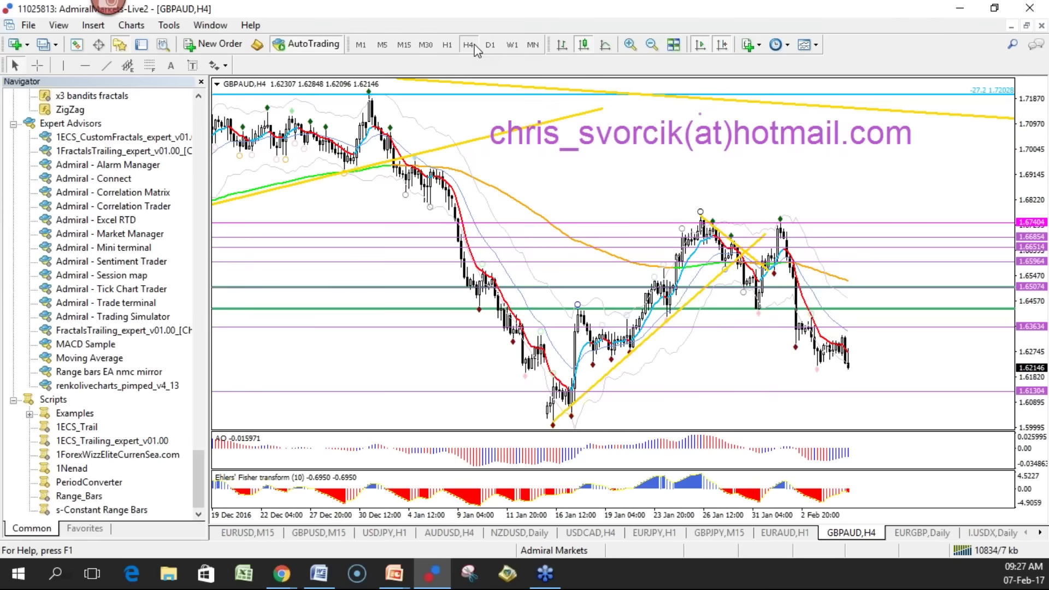
click(447, 45)
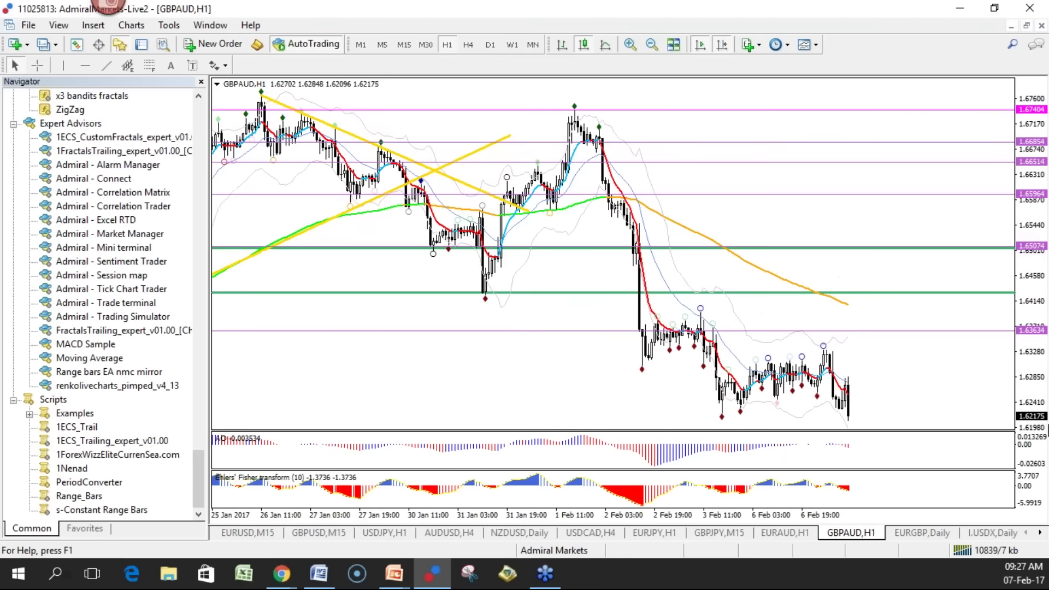
drag(1020, 371, 1026, 405)
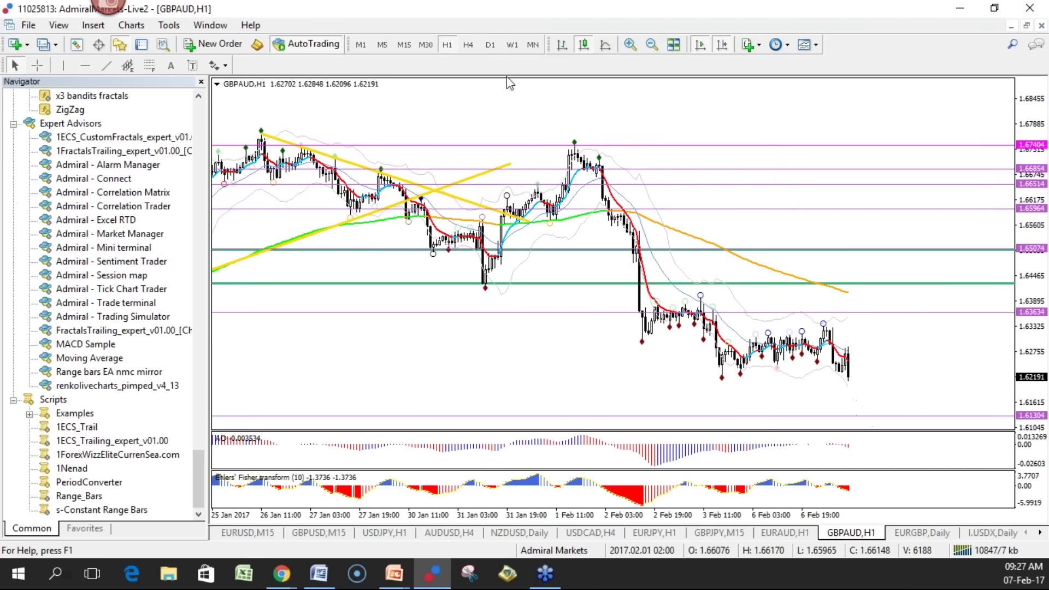
click(403, 44)
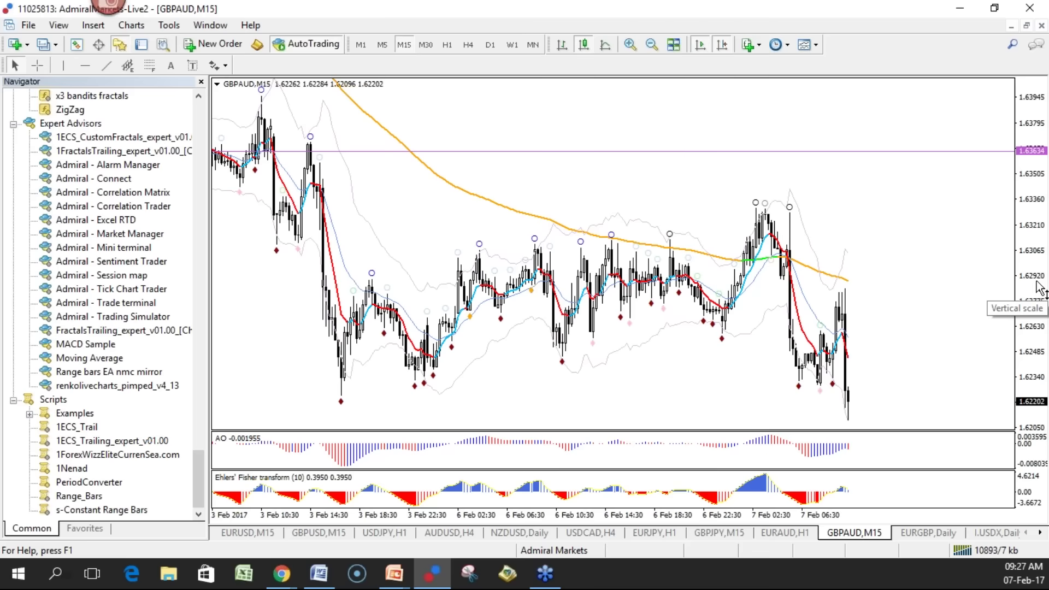
drag(1031, 399, 924, 429)
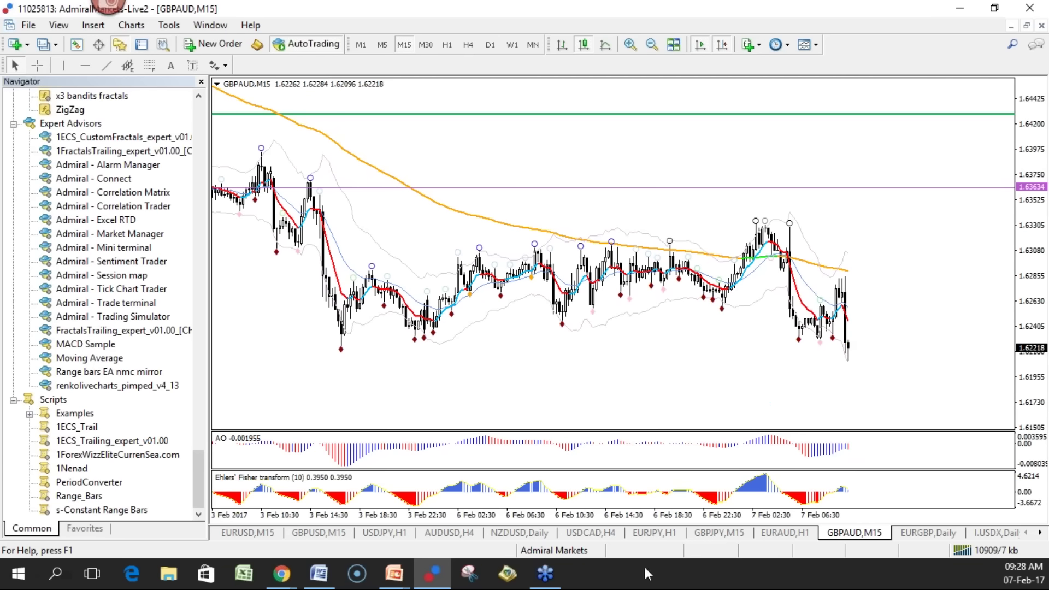
Check the AUDUSD H4 chart with enlarged candles for comparison and return to the GBPAUD M15 chart
click(450, 532)
key(plus)
key(plus)
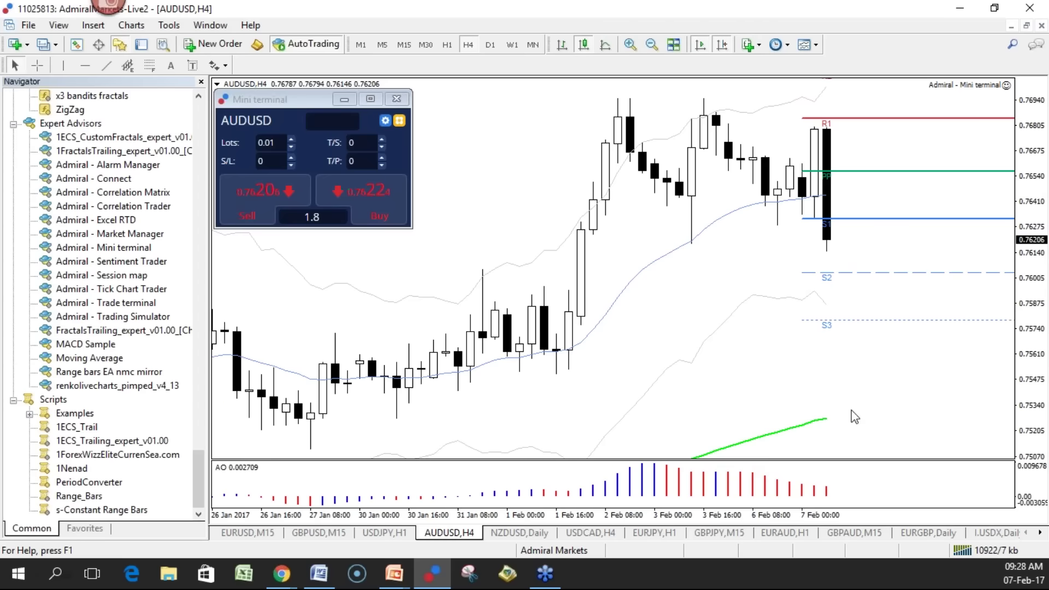
click(855, 533)
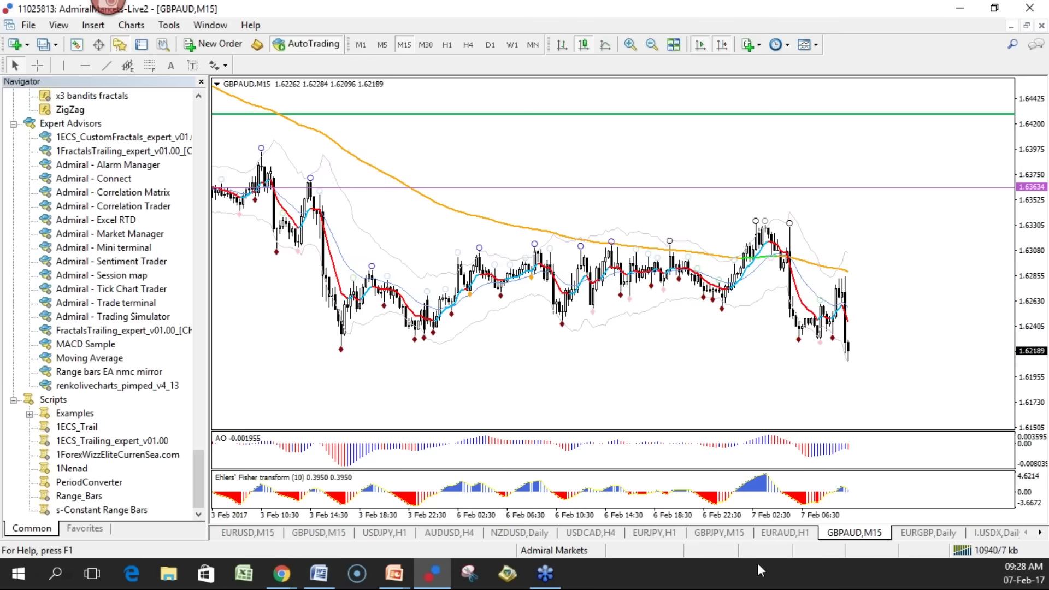
Bring the remaining charts into reach, open AUDNZD, and view it on the daily timeframe
click(1040, 533)
click(1040, 533)
click(1040, 533)
click(1040, 533)
click(1039, 532)
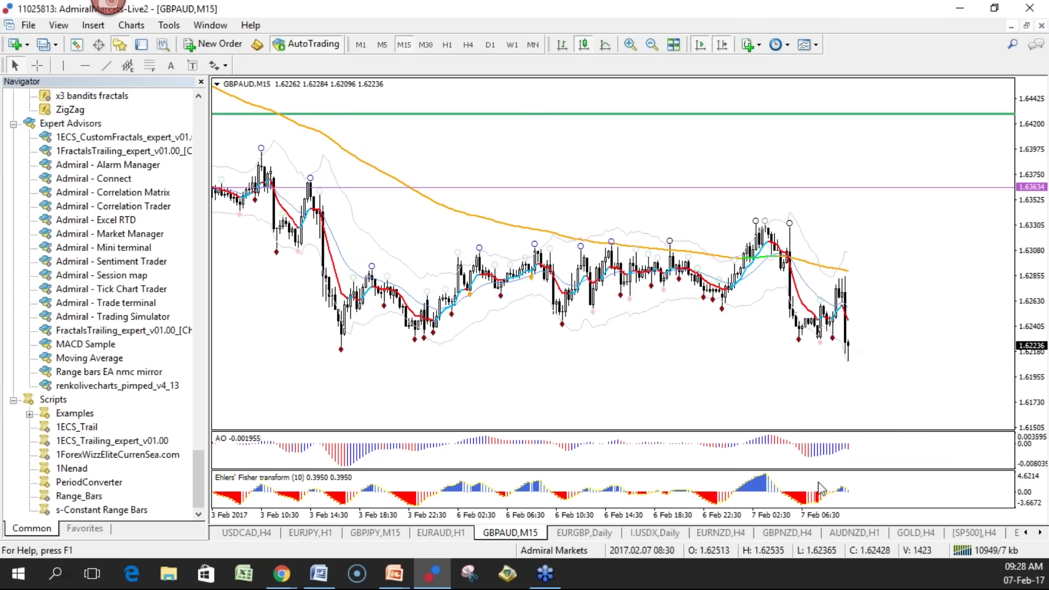
mouse_move(853, 360)
mouse_down()
mouse_move(902, 359)
mouse_move(929, 439)
mouse_move(964, 410)
mouse_up()
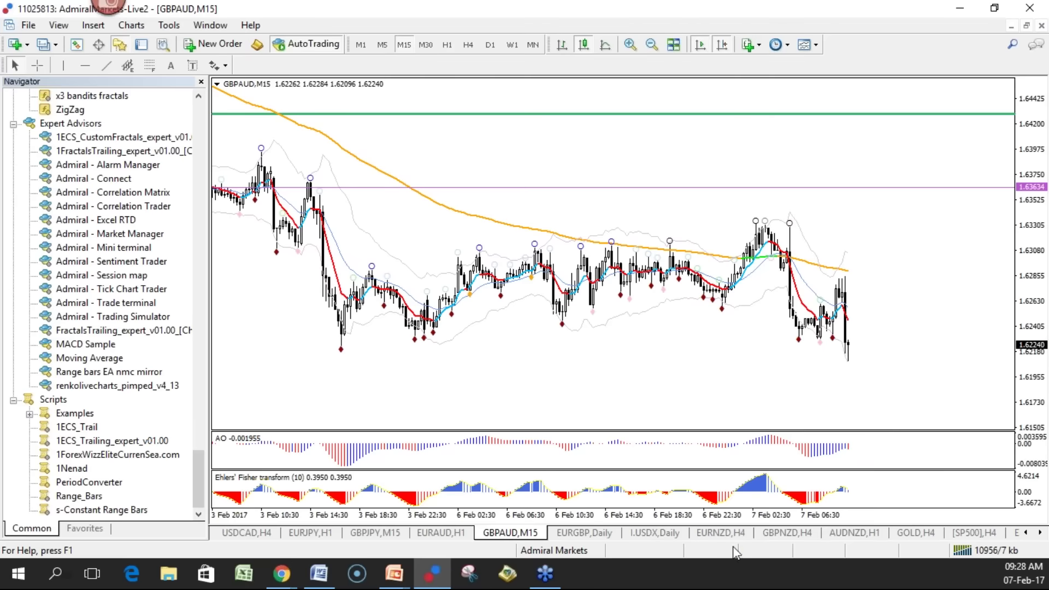
click(844, 539)
click(490, 45)
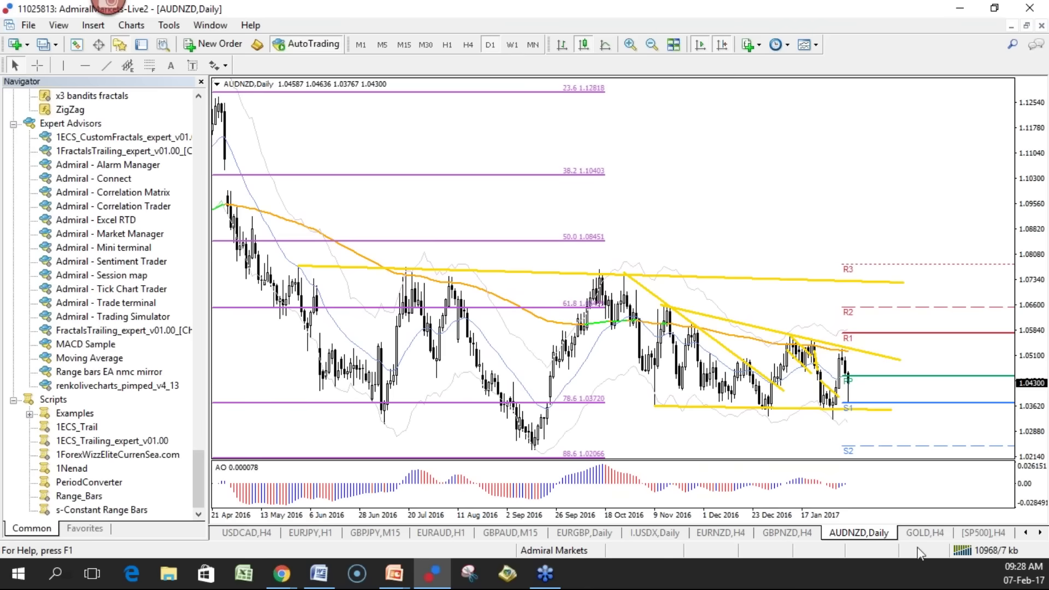
Open the GOLD chart, compare its H4 and daily timeframes with the crosshair, and hide the Navigator
click(929, 532)
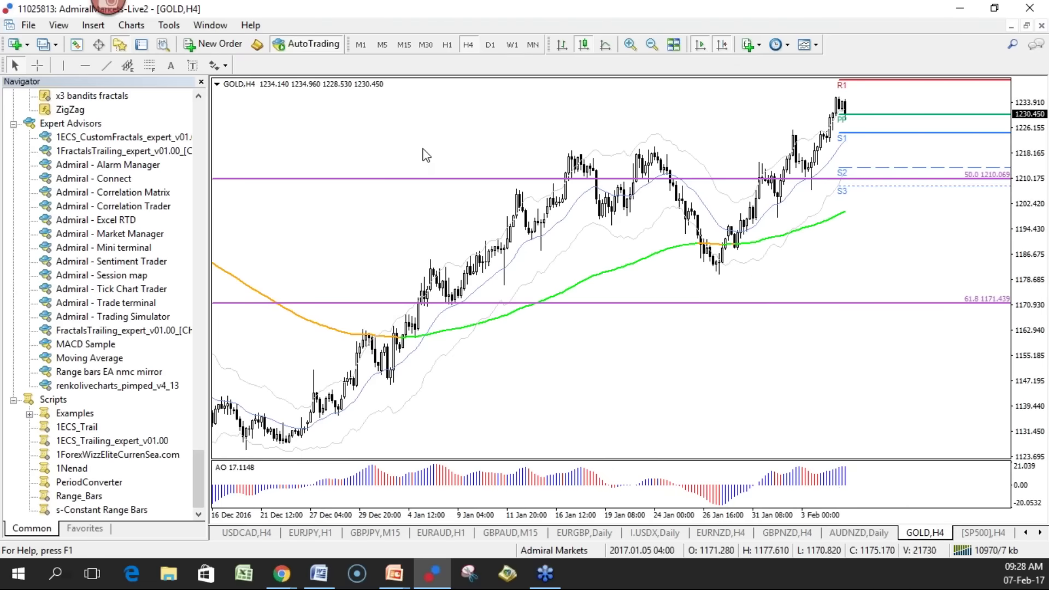
key(ctrl+f)
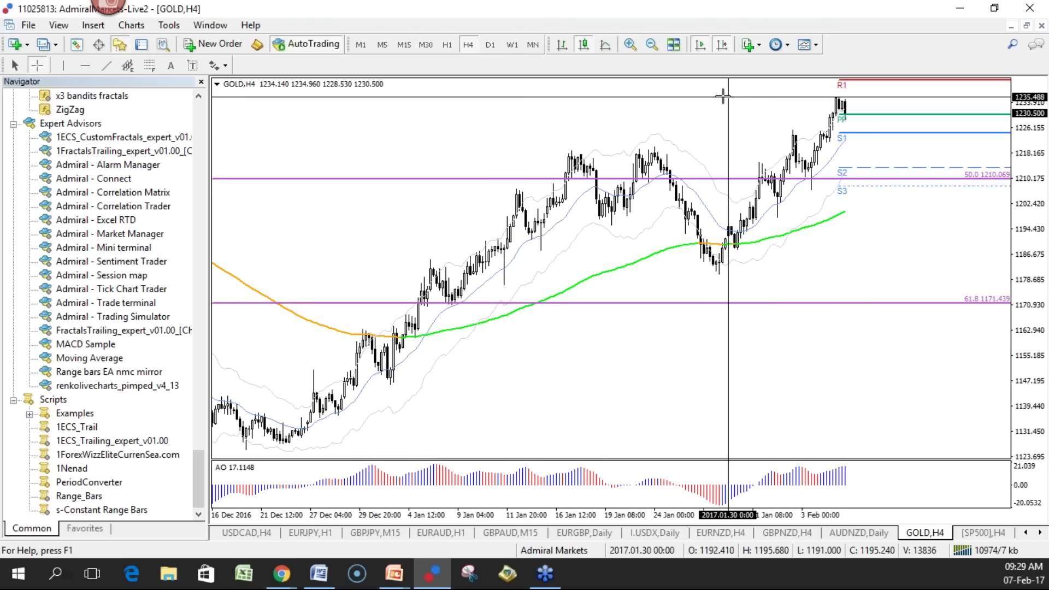
click(490, 45)
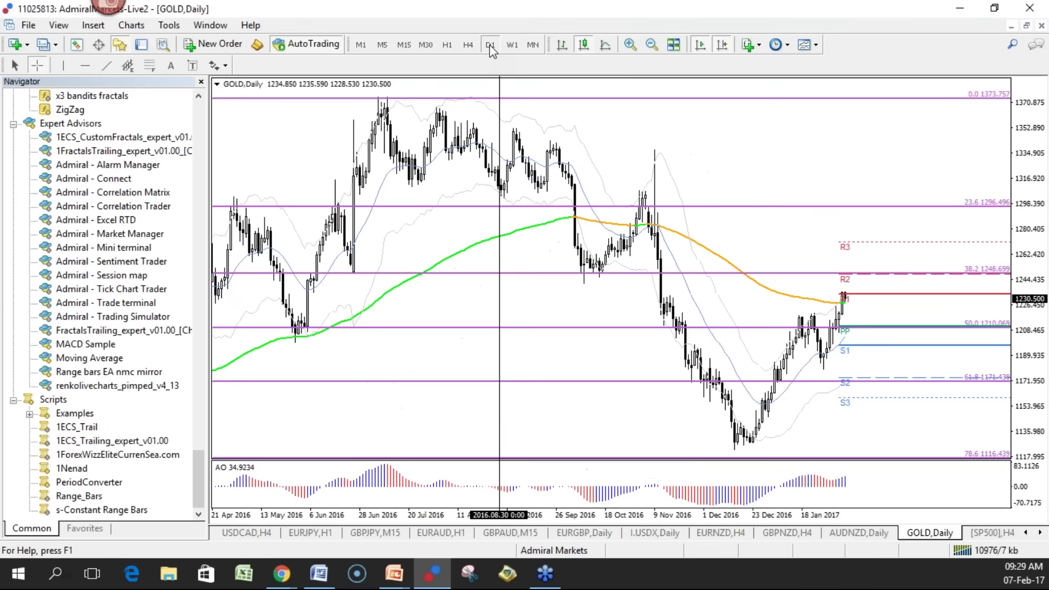
click(470, 45)
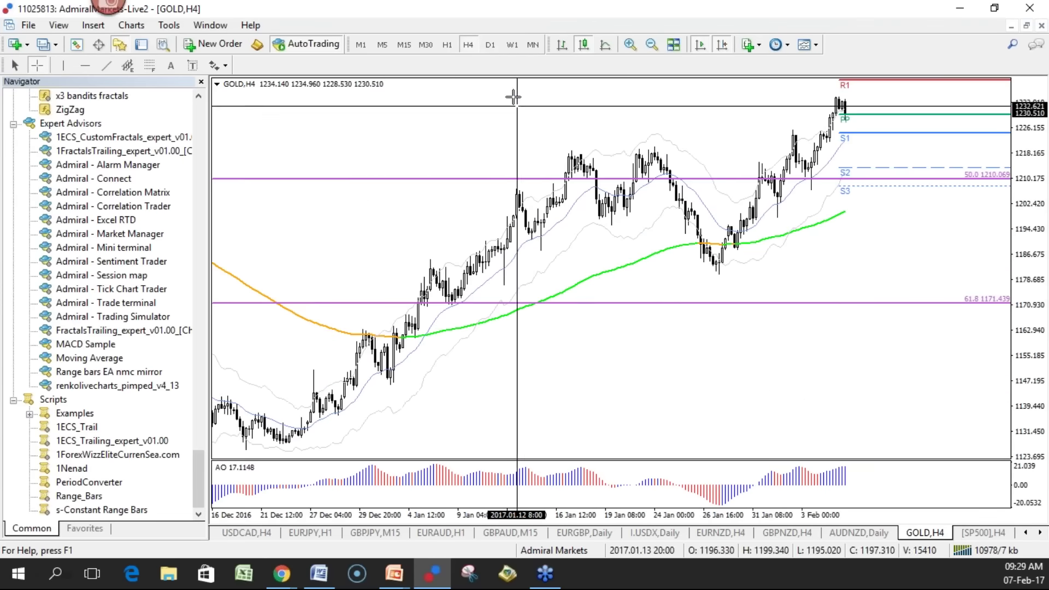
click(491, 45)
click(120, 45)
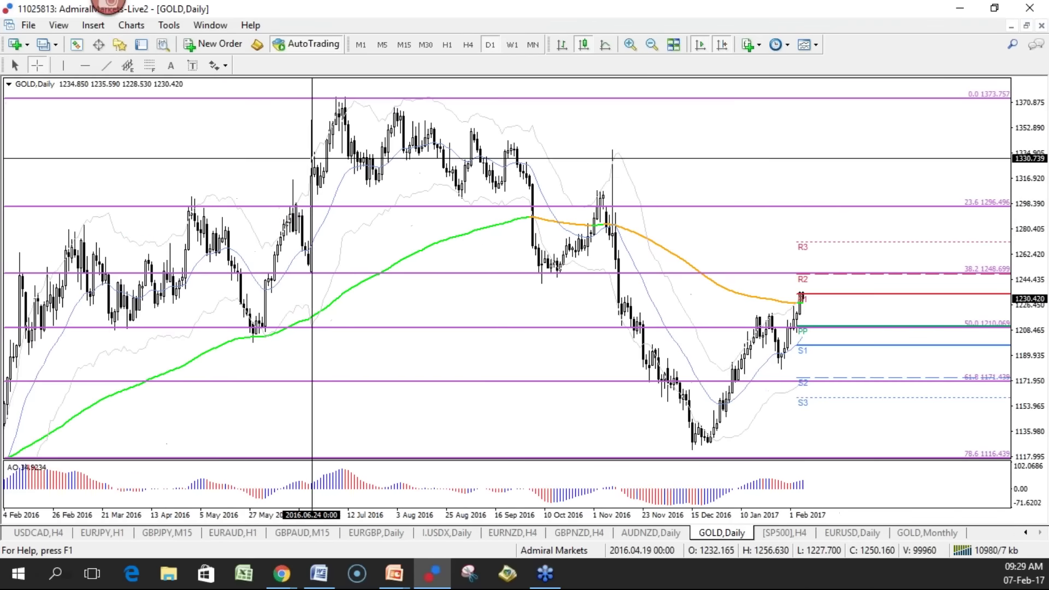
On the GOLD H4 chart, draw a Fibonacci retracement from the December low at about 1125.74 up to about 1220.55
click(467, 45)
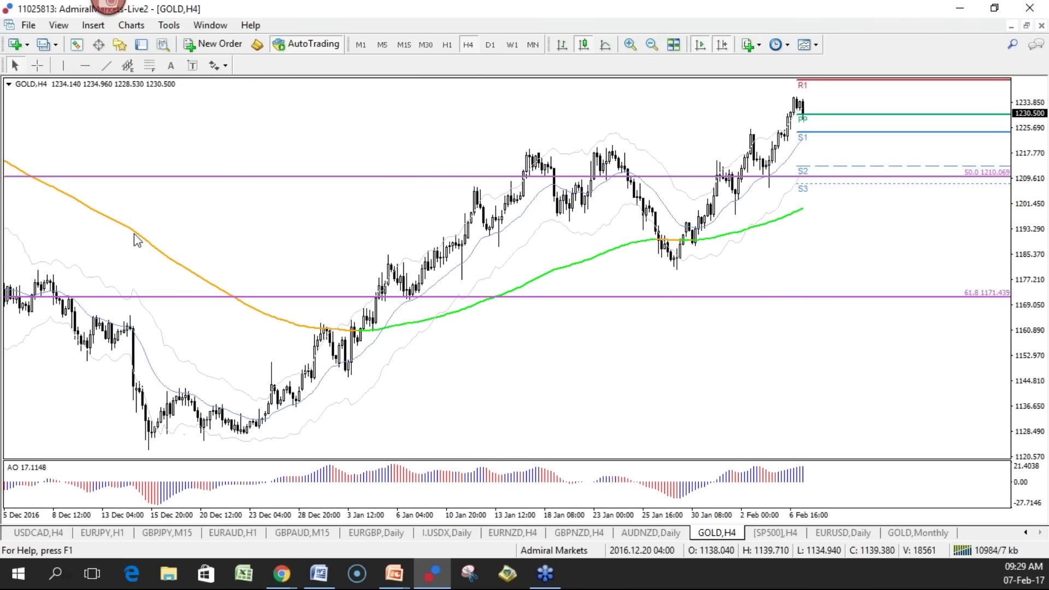
click(150, 66)
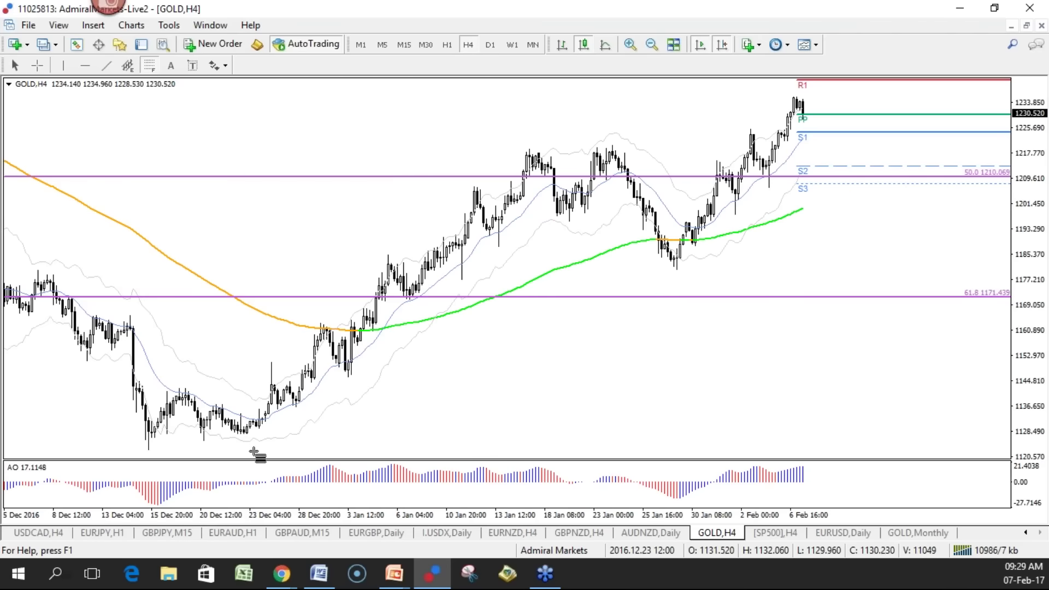
mouse_move(204, 436)
mouse_down()
mouse_move(287, 152)
mouse_move(277, 122)
mouse_move(270, 153)
mouse_move(272, 143)
mouse_up()
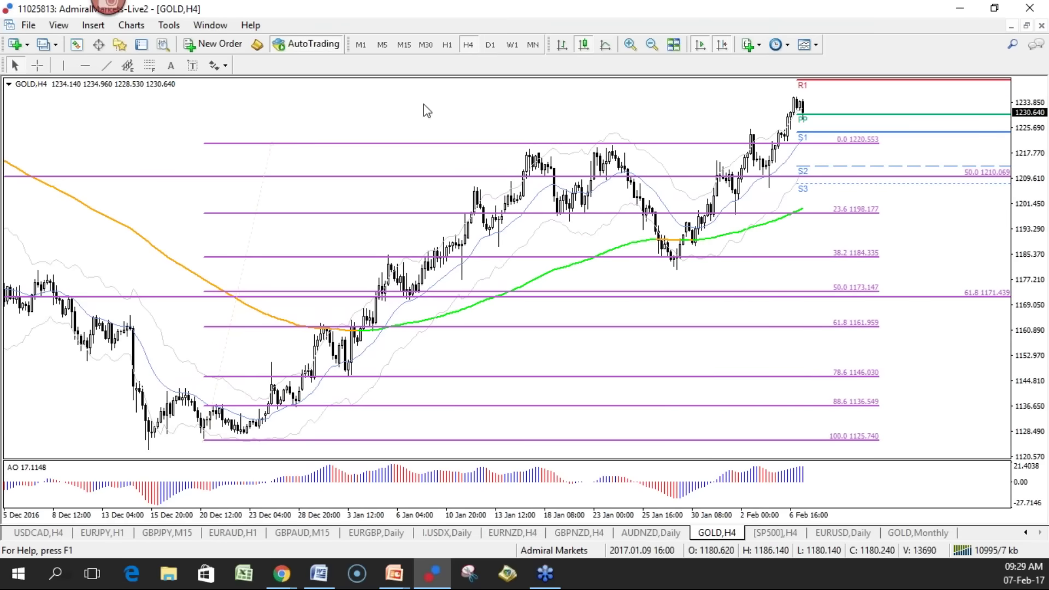
Switch GOLD to the H1 timeframe and examine the swing lows of the rise from 27 January
click(447, 44)
mouse_move(319, 440)
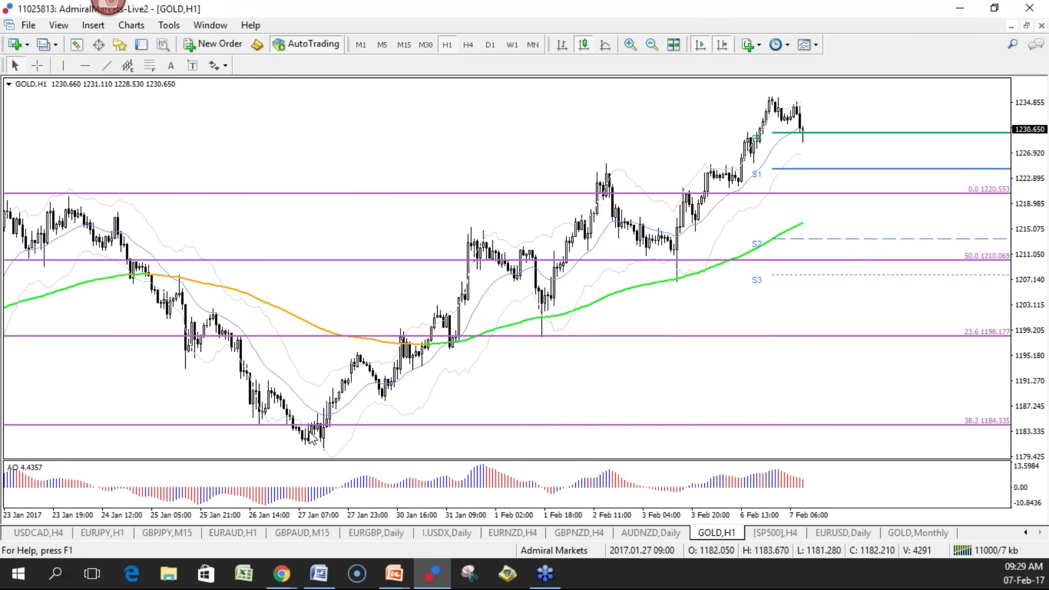
mouse_move(385, 392)
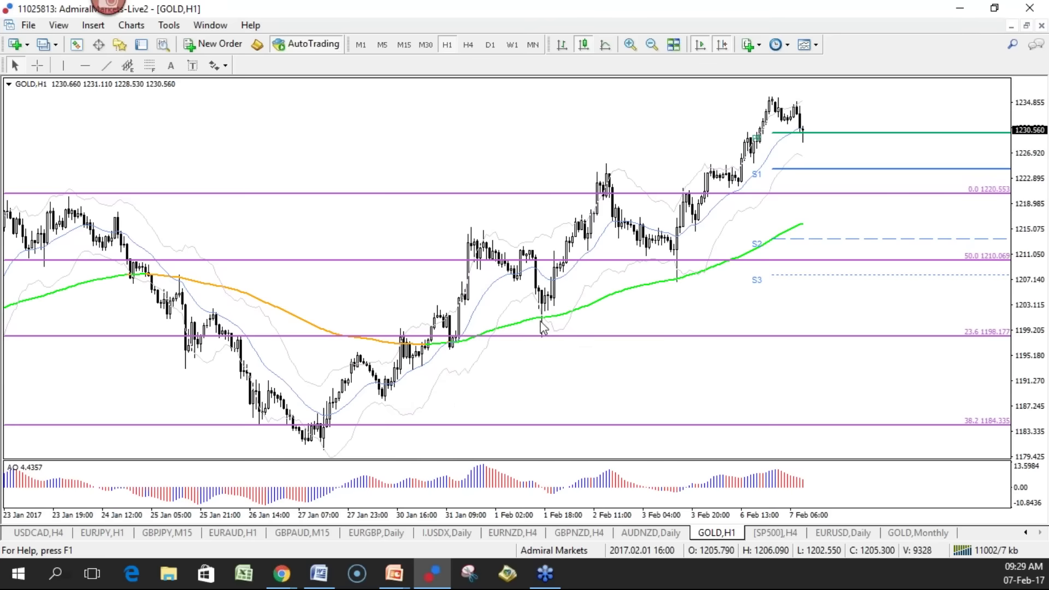
Try a Fibonacci retracement on the GOLD H1 chart from the 30 January low up to about 1215.13
click(37, 65)
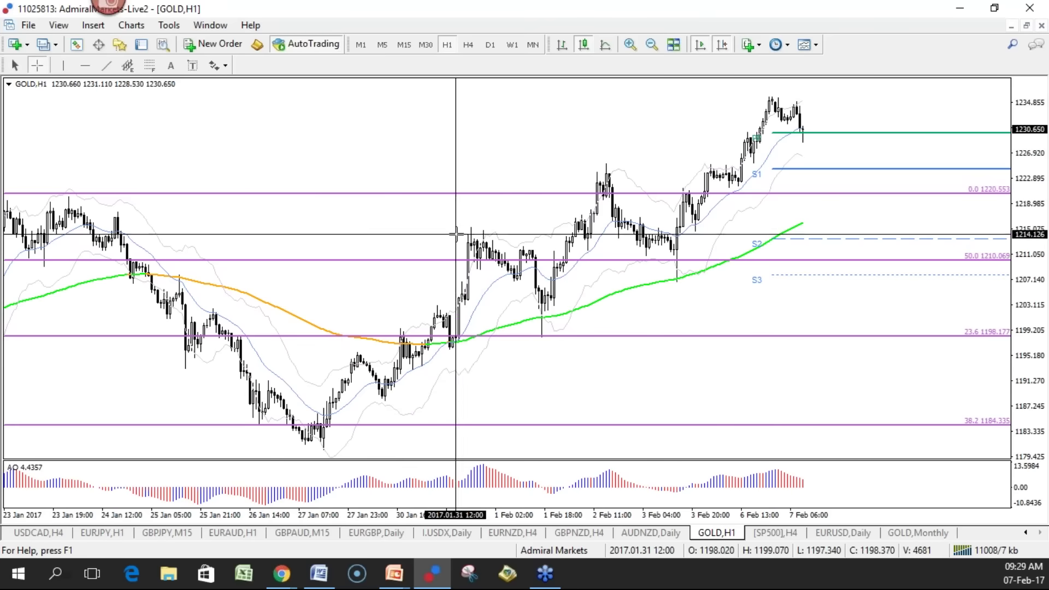
click(149, 65)
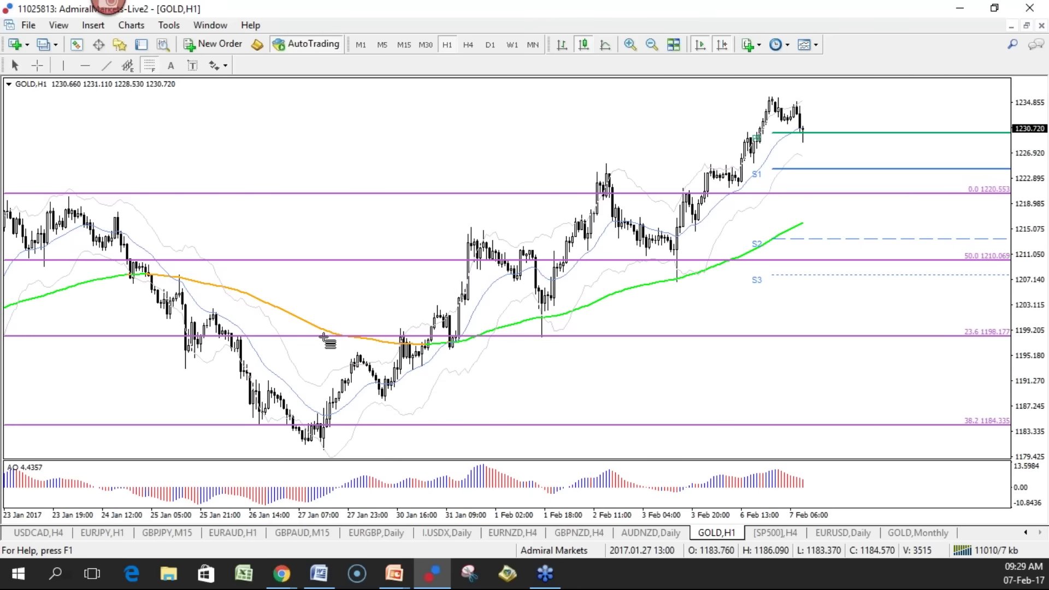
drag(383, 402, 410, 227)
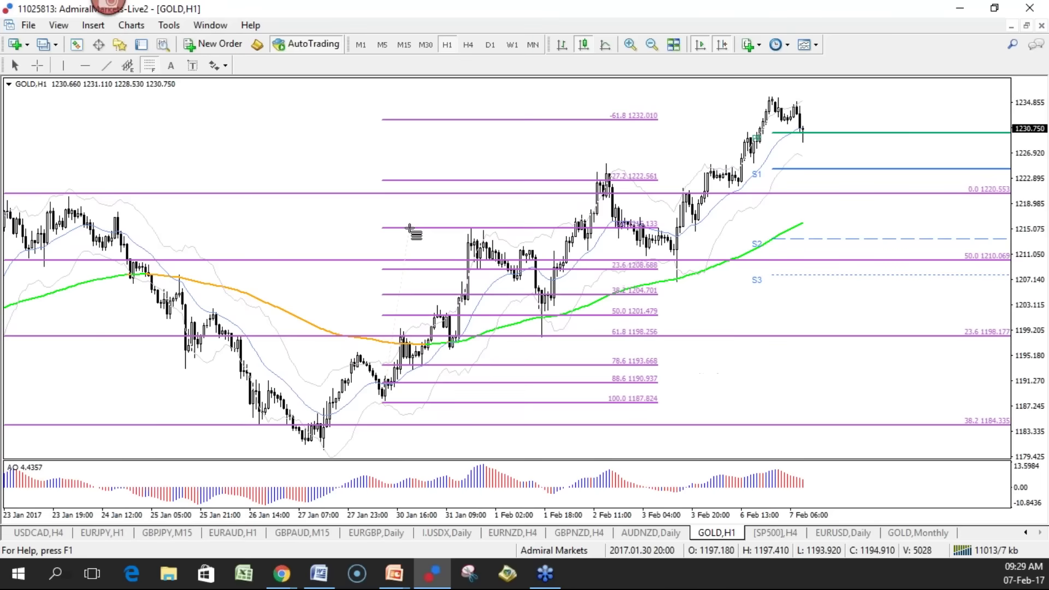
right_click(413, 228)
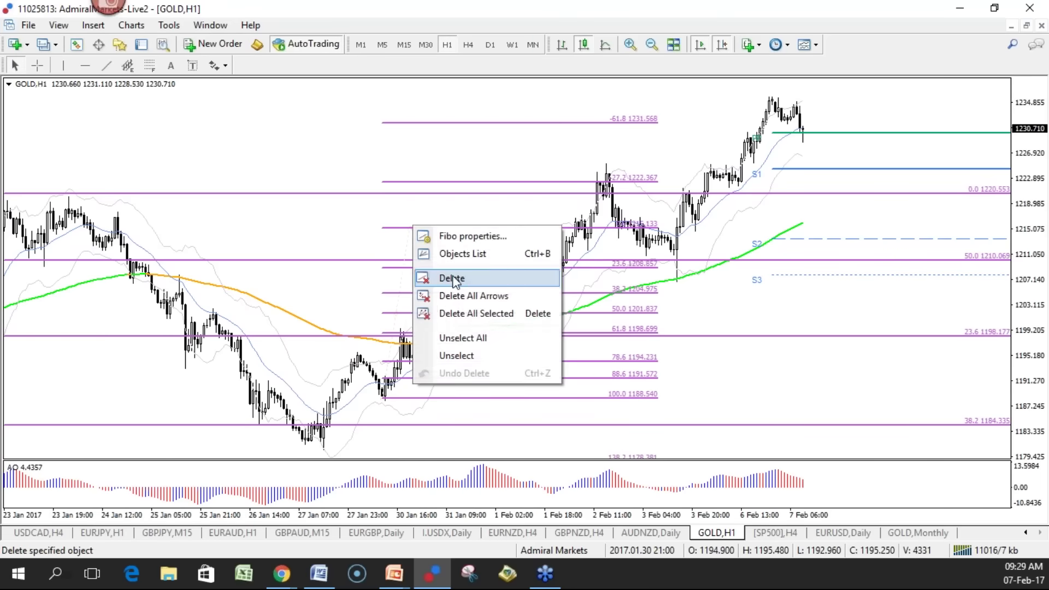
click(445, 277)
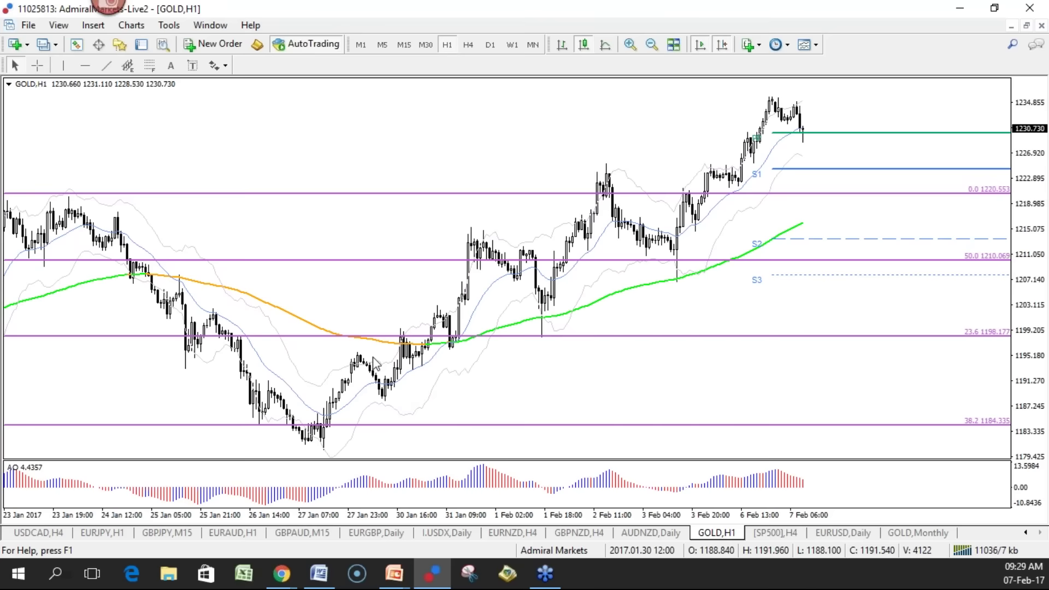
Add a horizontal line across the swing high that follows the 27 January low, at about 1195.4
click(84, 66)
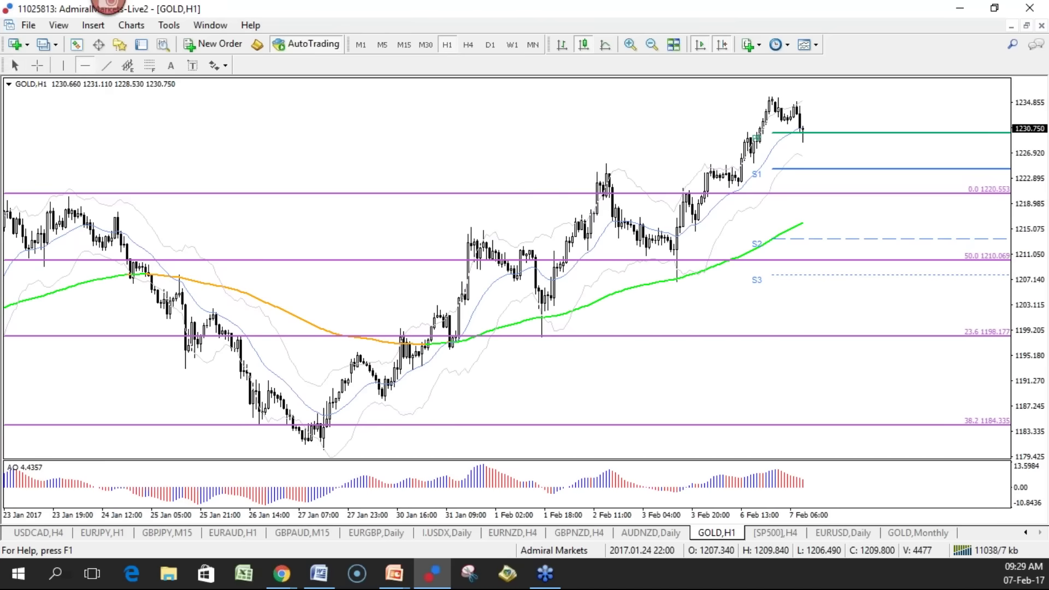
click(369, 354)
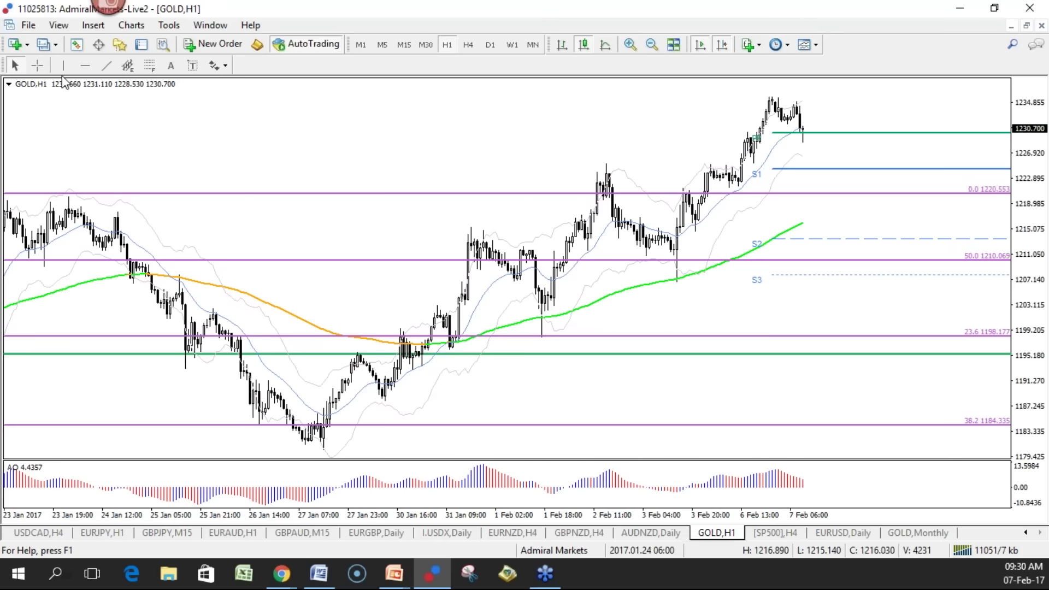
Label the wave ends temporarily and measure the rises from the 1 February and 3 February lows to their following highs
click(37, 65)
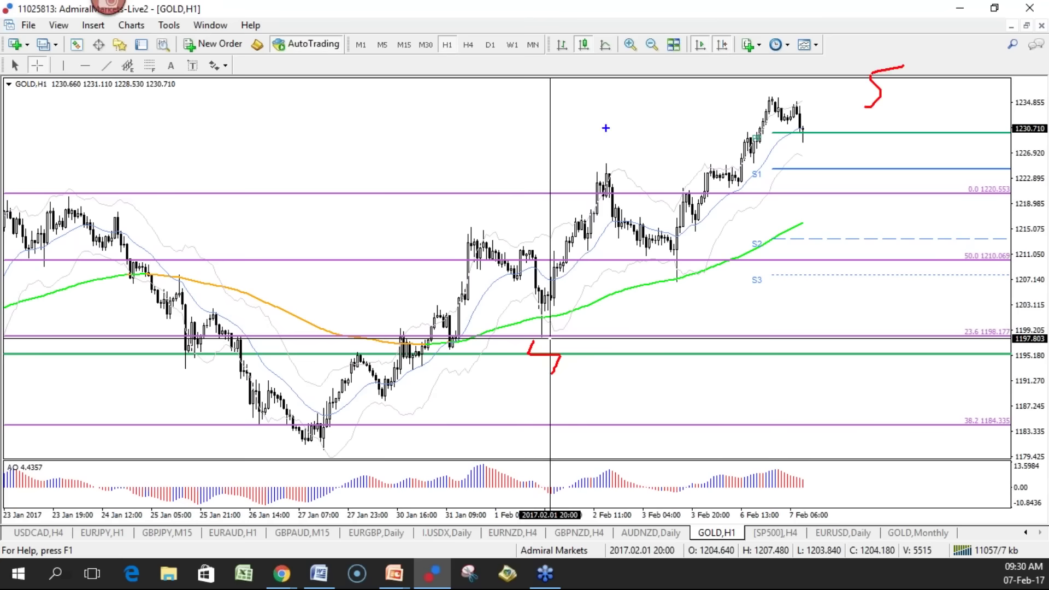
drag(687, 297, 760, 316)
drag(746, 71, 731, 103)
key(Escape)
drag(545, 335, 605, 165)
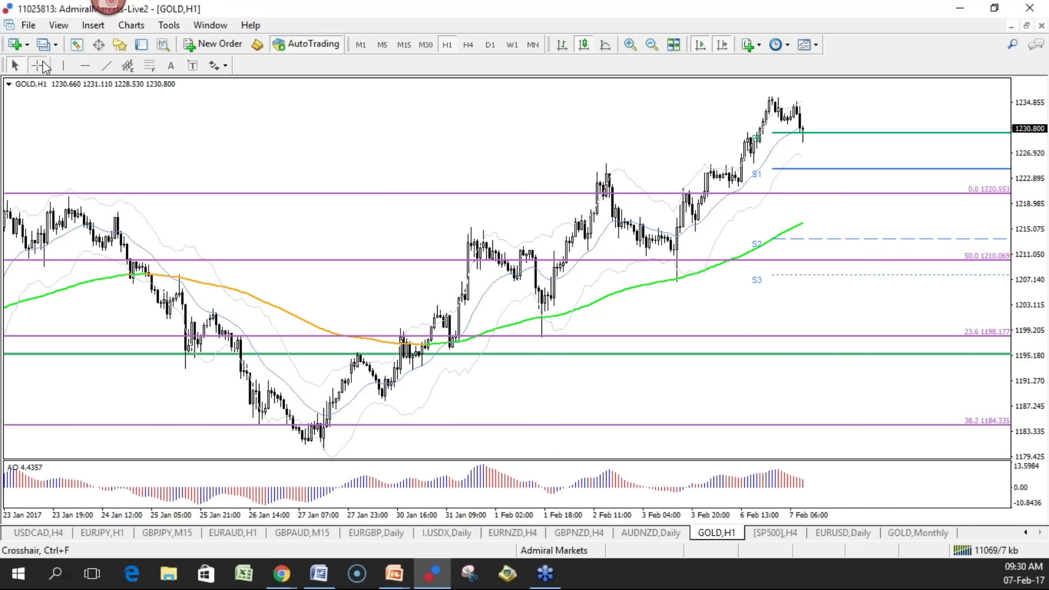
click(37, 65)
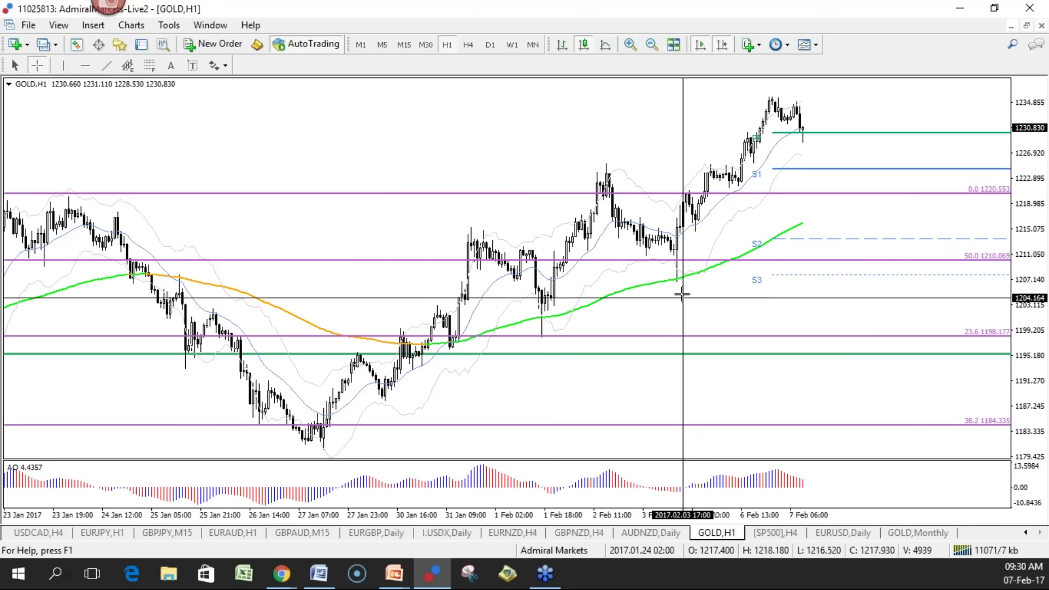
drag(679, 282, 771, 98)
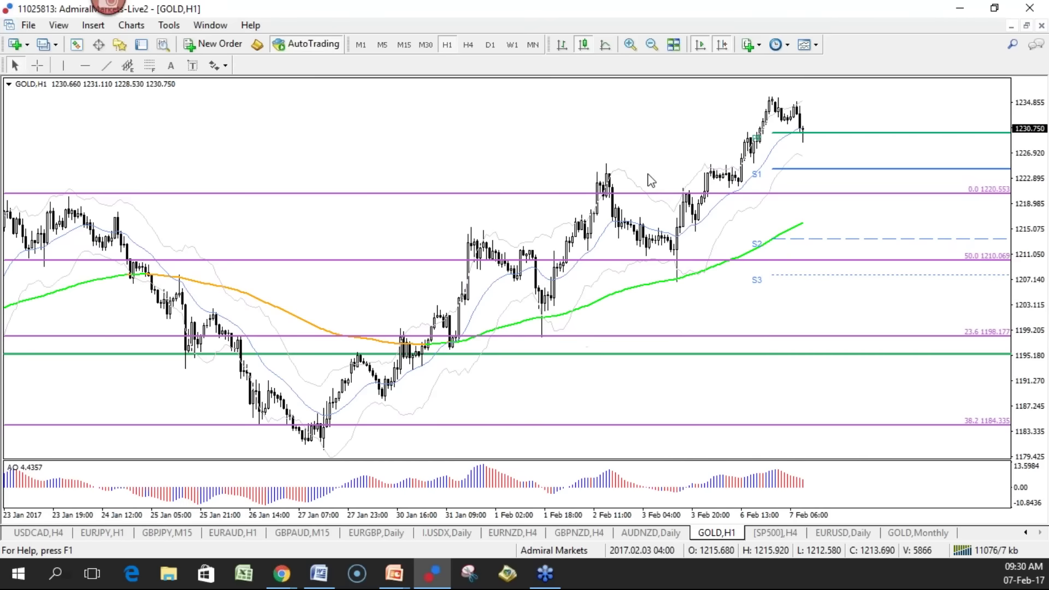
Compare the last two rising legs using a temporary Fibonacci retracement from about 1198.09 up to about 1225.20
click(148, 65)
drag(542, 336, 581, 163)
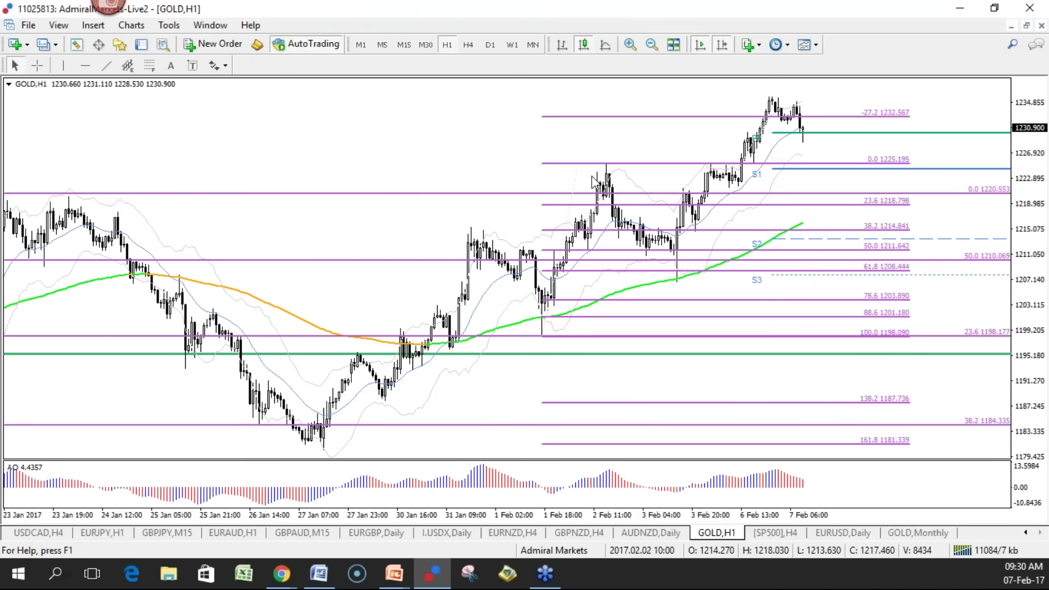
click(37, 66)
drag(547, 330, 613, 161)
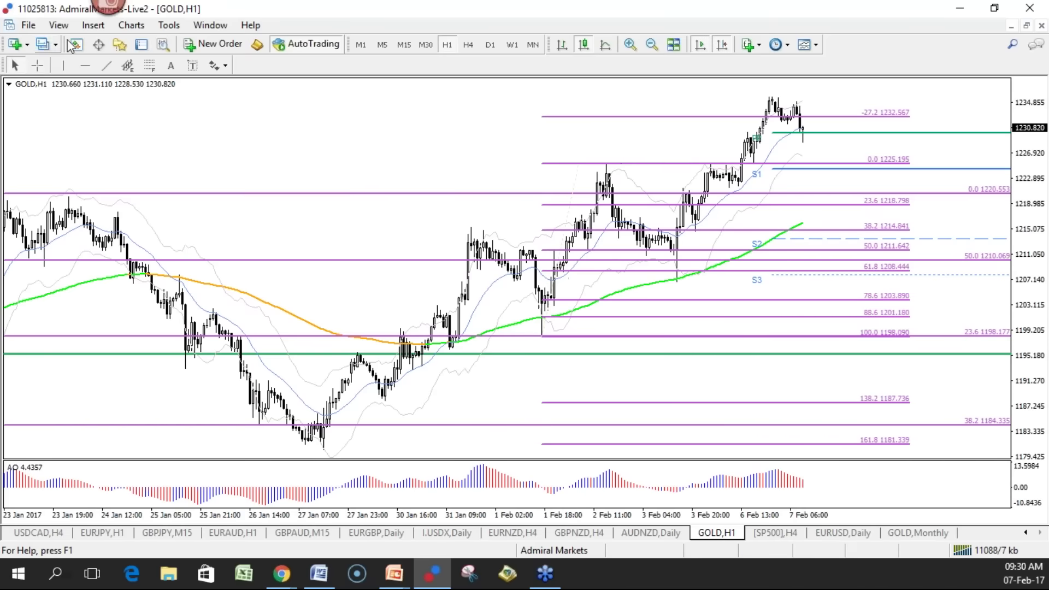
click(36, 65)
drag(676, 280, 771, 100)
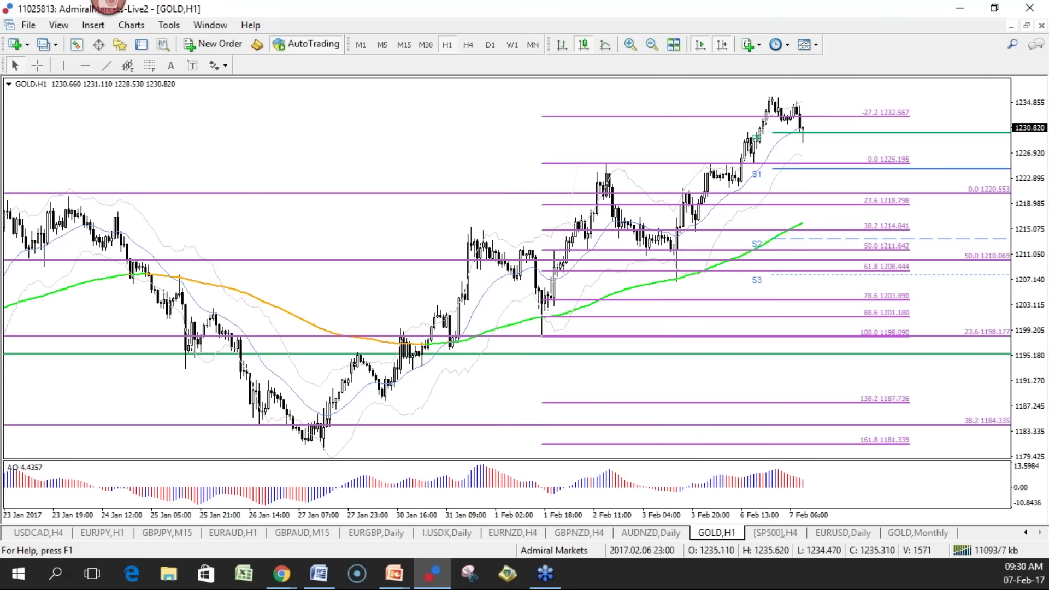
right_click(578, 163)
click(616, 212)
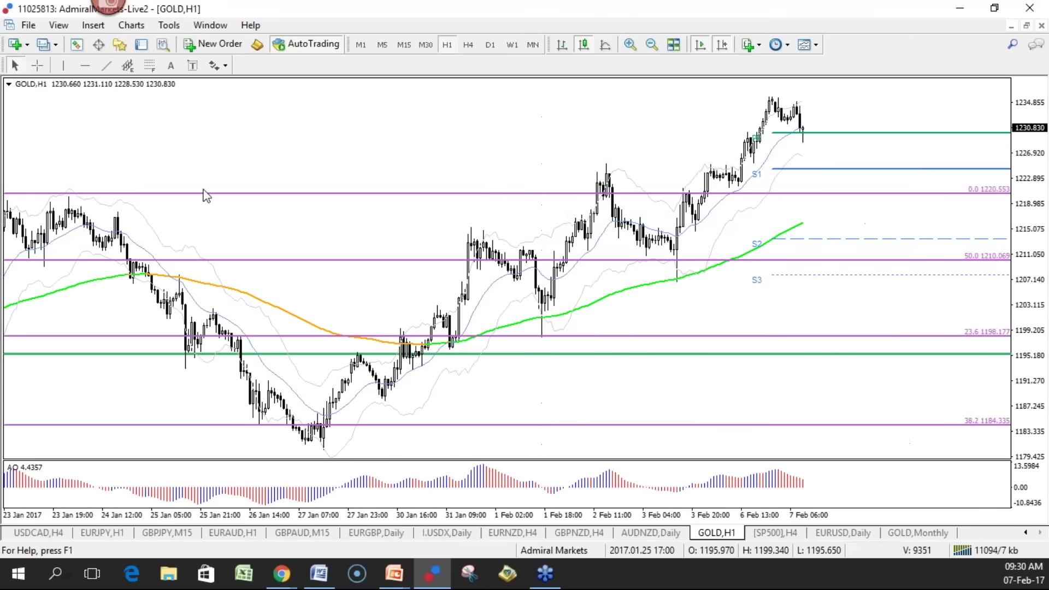
On the GOLD H4 timeframe, delete the Fibonacci retracement drawn from the December low
click(470, 45)
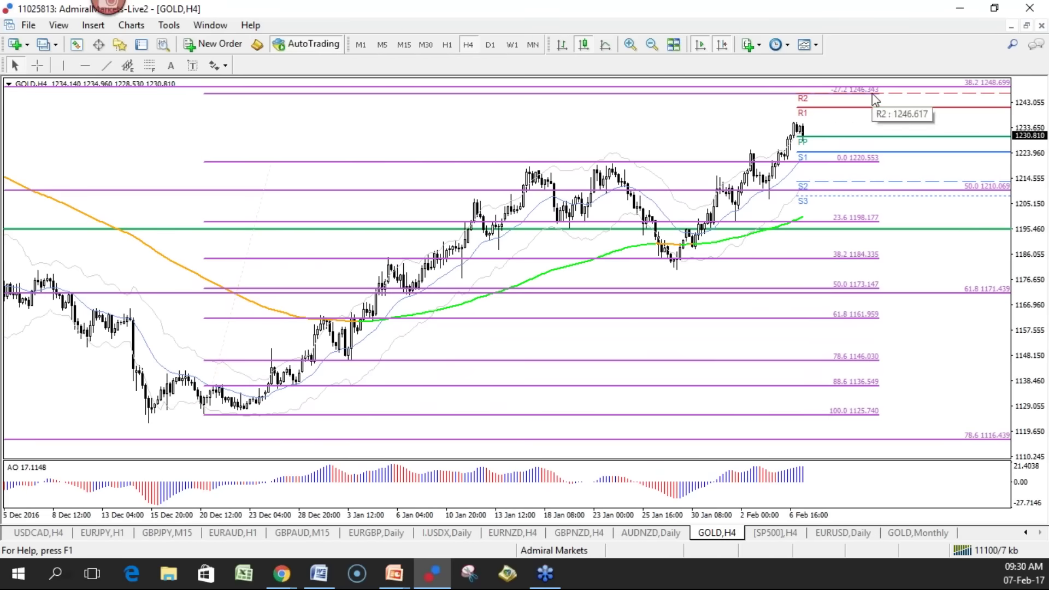
right_click(271, 162)
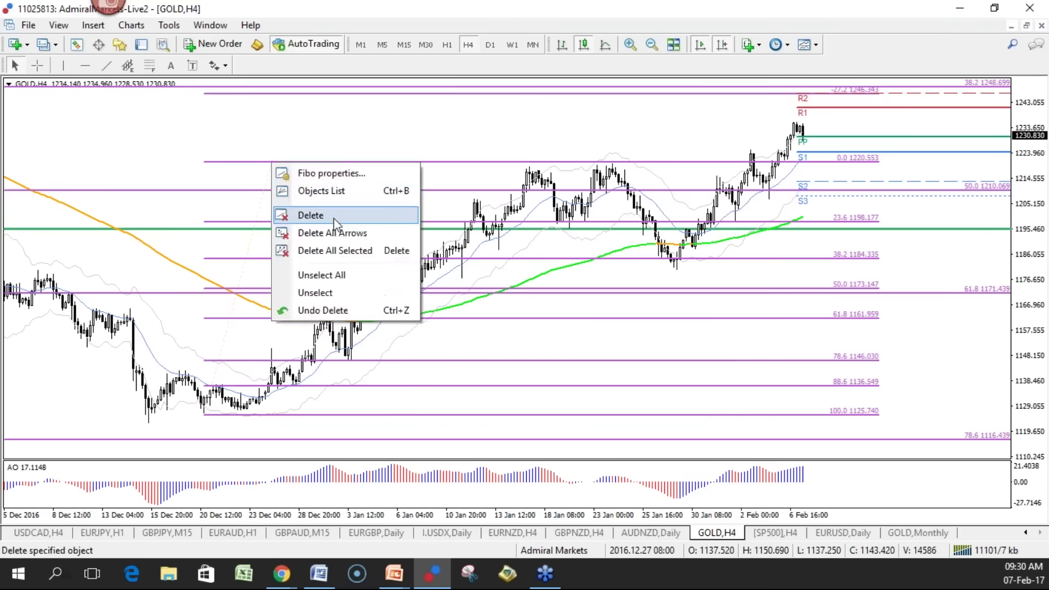
click(338, 216)
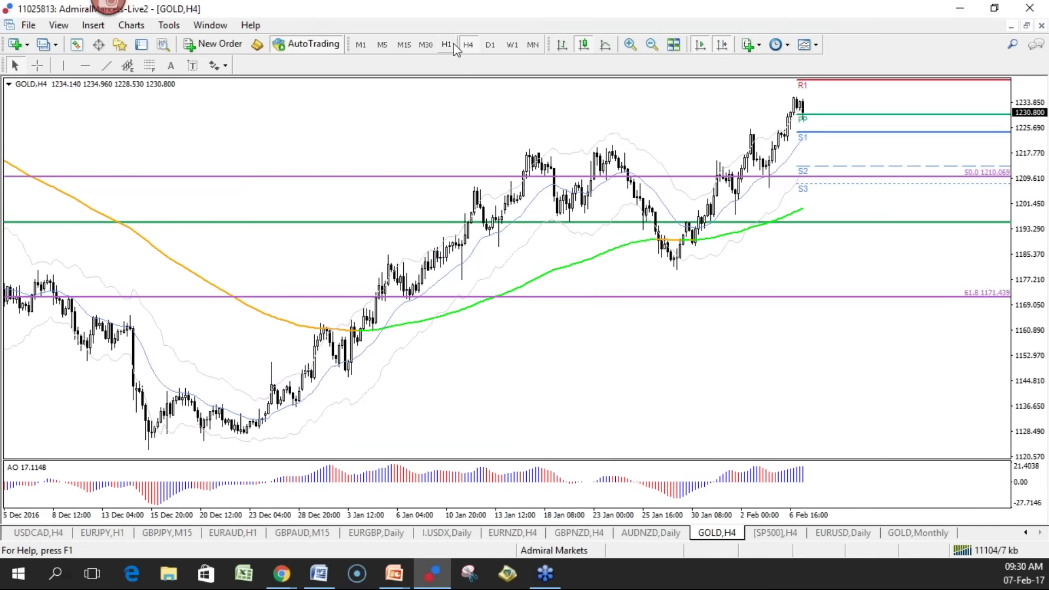
On GOLD H1, draw a Fibonacci retracement from the 3 February low at about 1206.76 up to about 1235.62
click(441, 45)
click(149, 65)
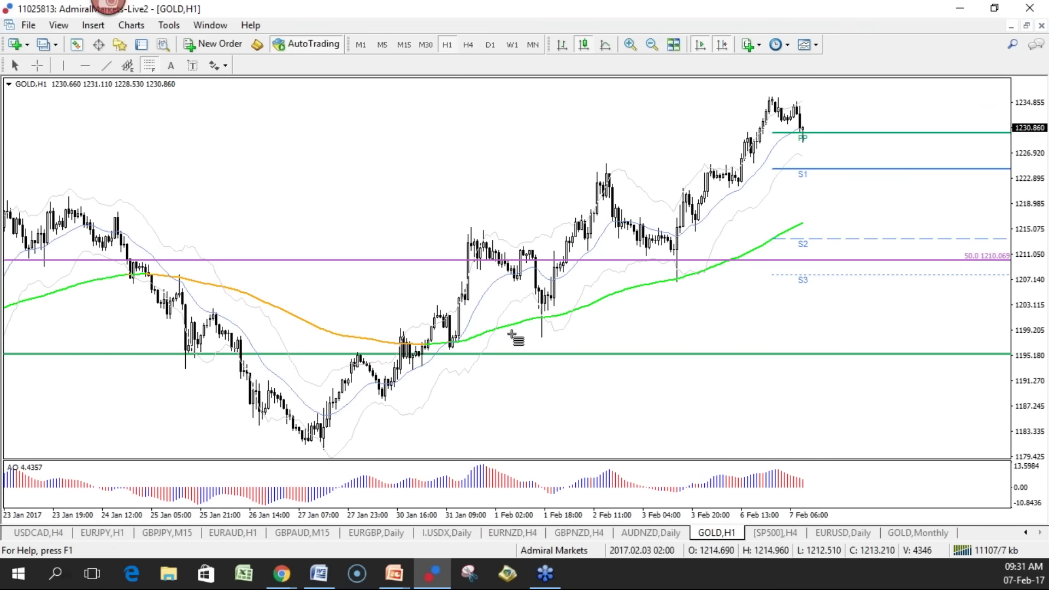
drag(677, 282, 770, 97)
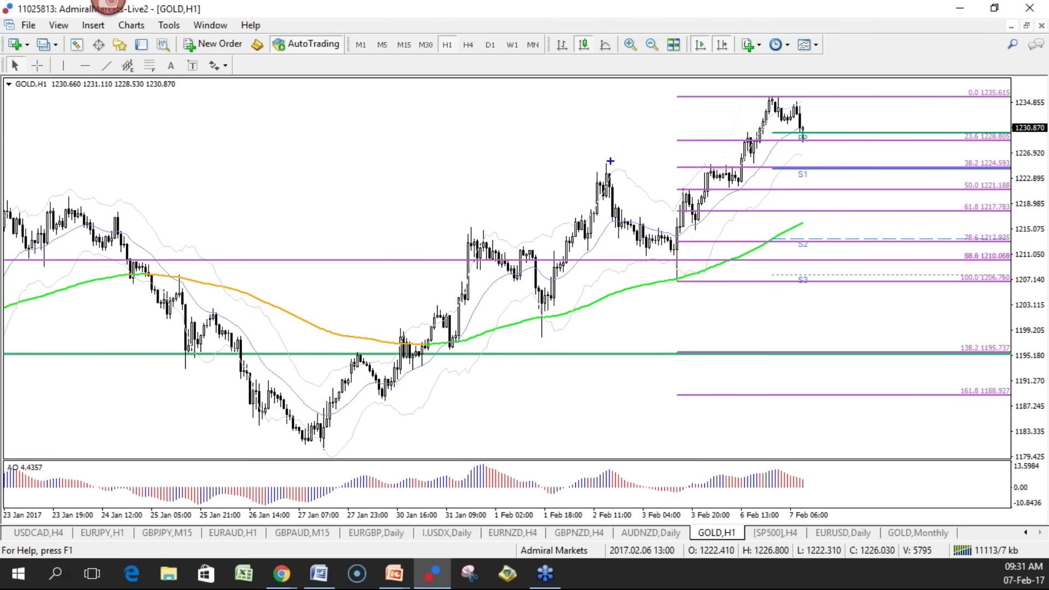
Annotate the 2 February high, the 23.6 and 38.2 Fibonacci levels and the expected wave labels, and clear the markings
drag(604, 169, 595, 162)
drag(802, 138, 847, 141)
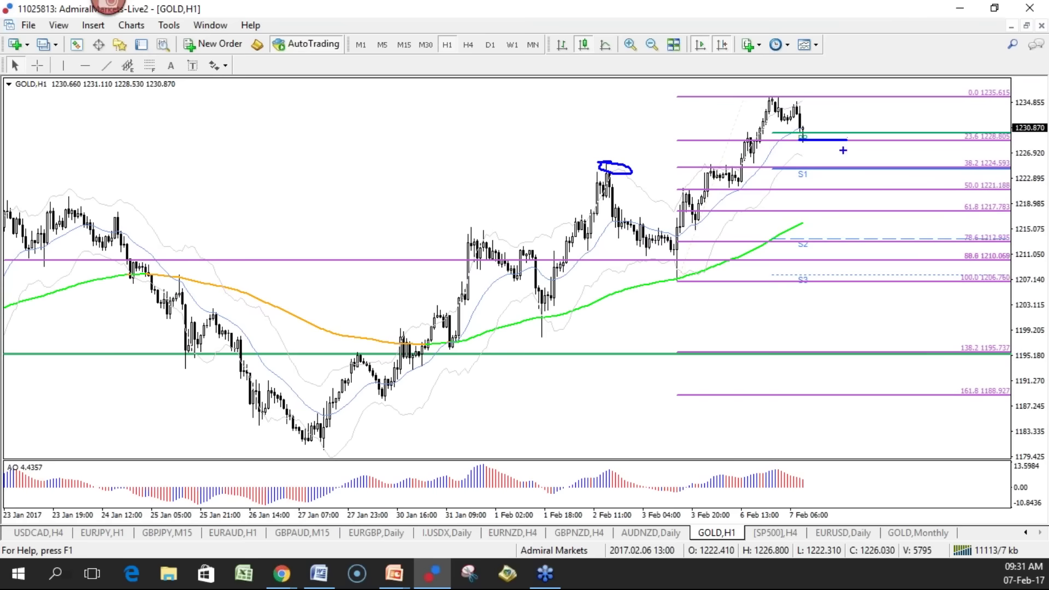
mouse_move(1009, 159)
mouse_down()
mouse_move(955, 167)
mouse_move(941, 151)
mouse_up()
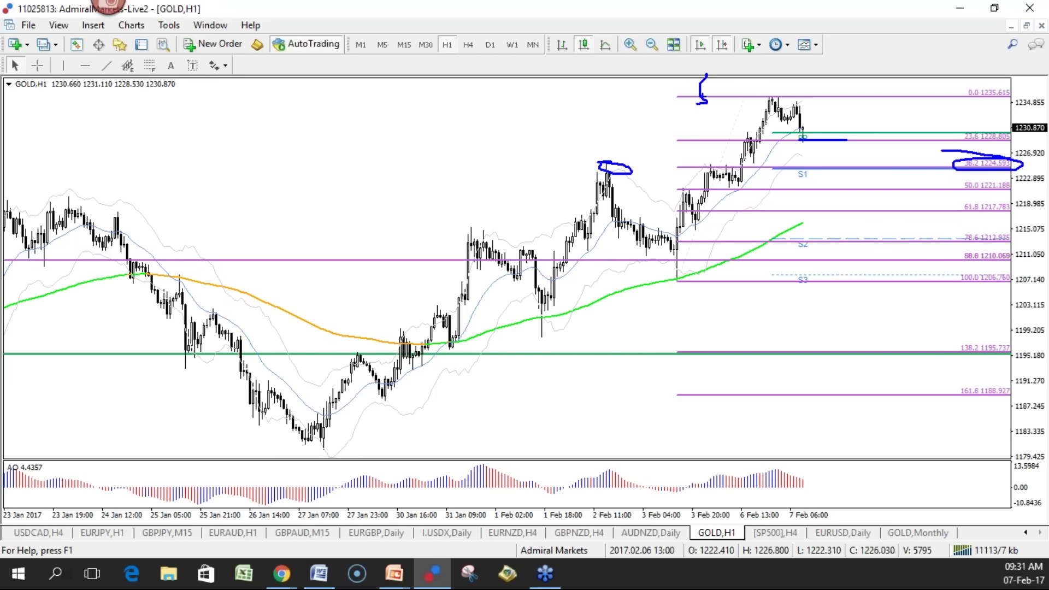
drag(796, 156, 823, 180)
drag(910, 55, 936, 47)
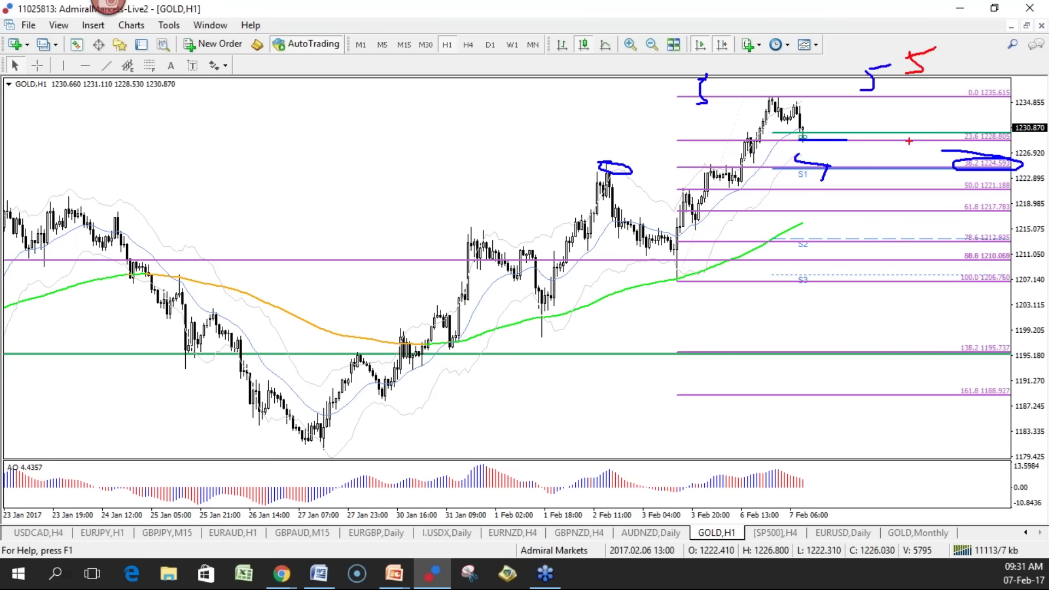
key(Escape)
View GOLD on H4 and sketch a temporary path for a decline from the R2–R3 area towards the 61.8 Fibonacci level
click(468, 44)
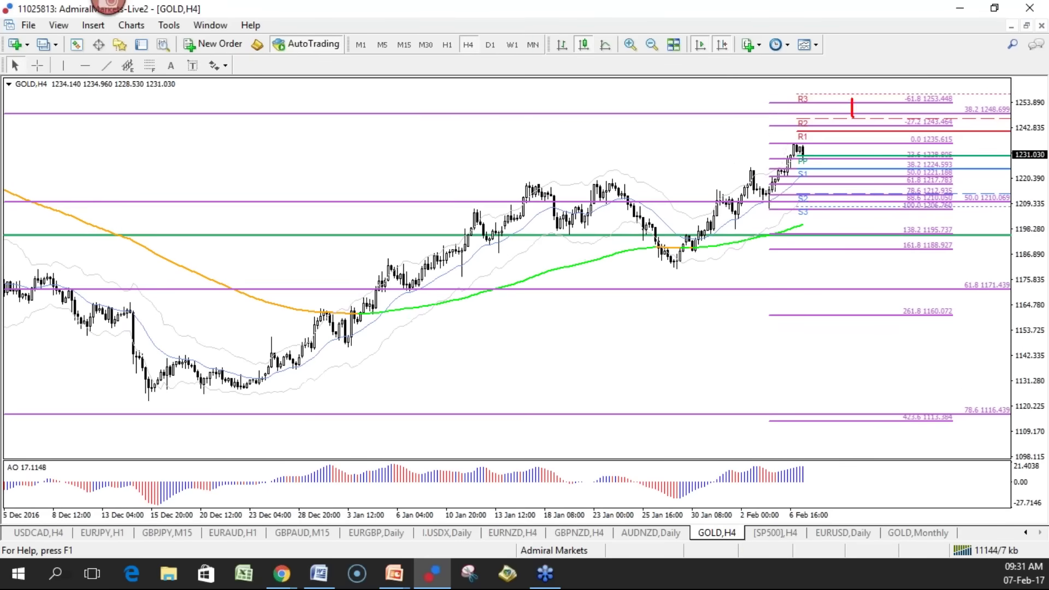
mouse_move(861, 91)
mouse_down()
mouse_move(903, 276)
mouse_move(944, 338)
mouse_move(978, 342)
mouse_up()
mouse_move(899, 94)
mouse_down()
mouse_move(874, 132)
mouse_move(924, 123)
mouse_up()
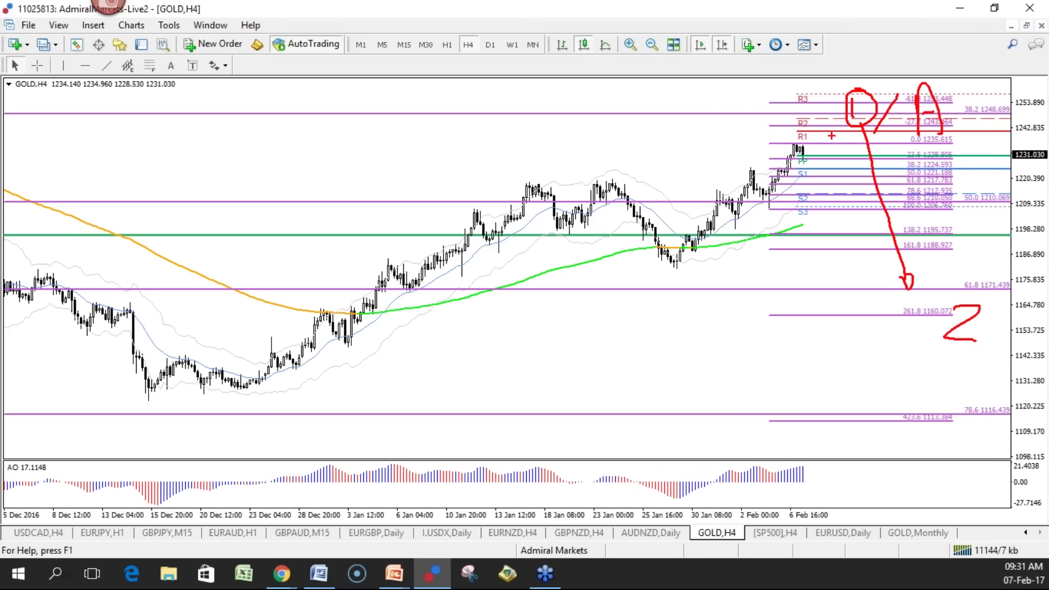
mouse_move(830, 130)
mouse_down()
mouse_move(936, 178)
mouse_move(954, 260)
mouse_move(978, 300)
mouse_up()
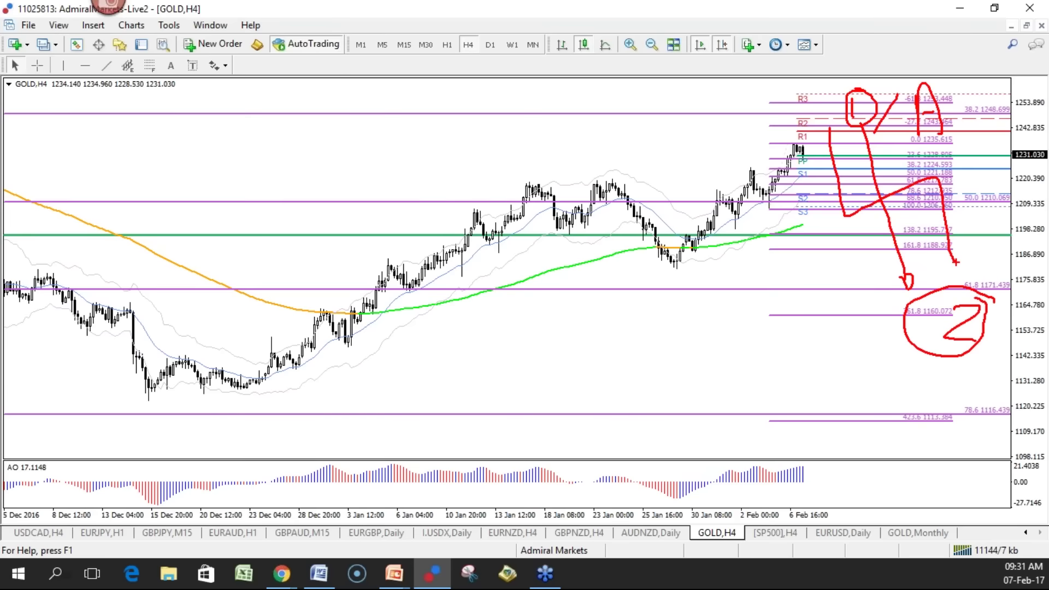
key(Escape)
drag(1041, 350, 1039, 91)
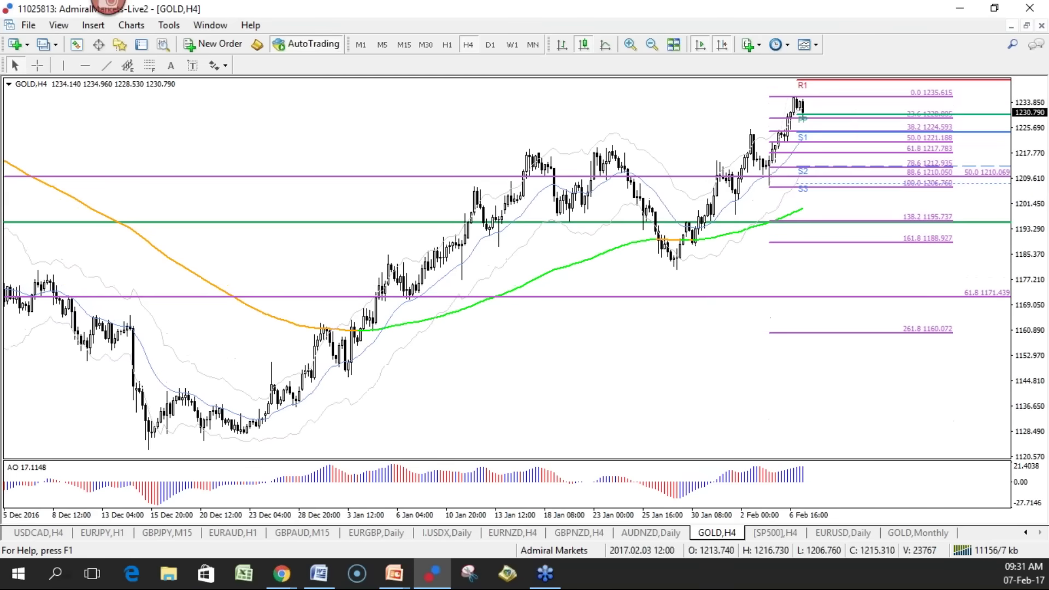
Open the SP500 chart and compare its H4, daily and weekly timeframes to examine the long-term uptrend
click(775, 532)
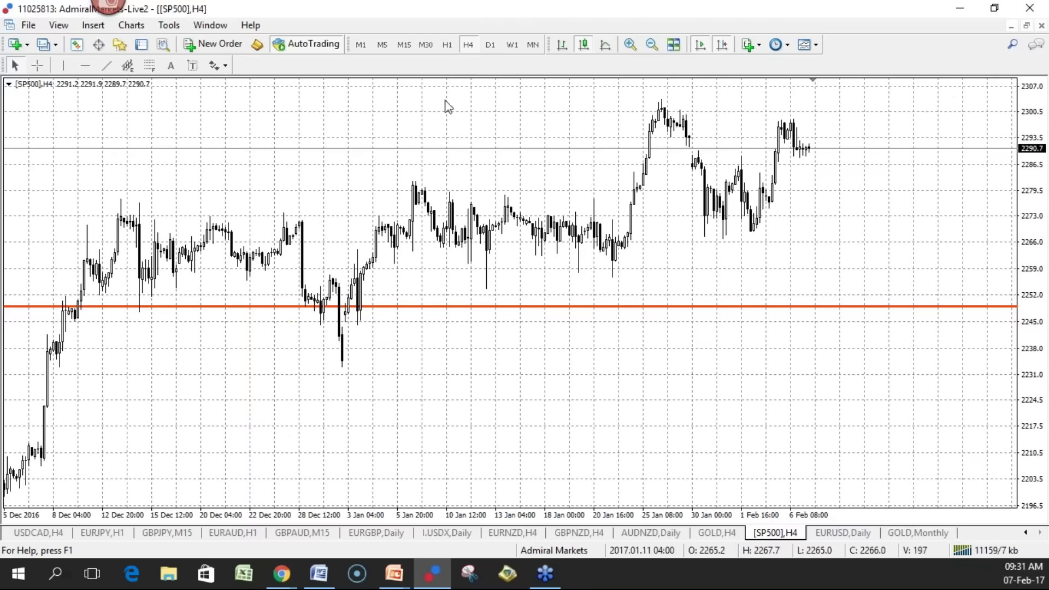
click(490, 45)
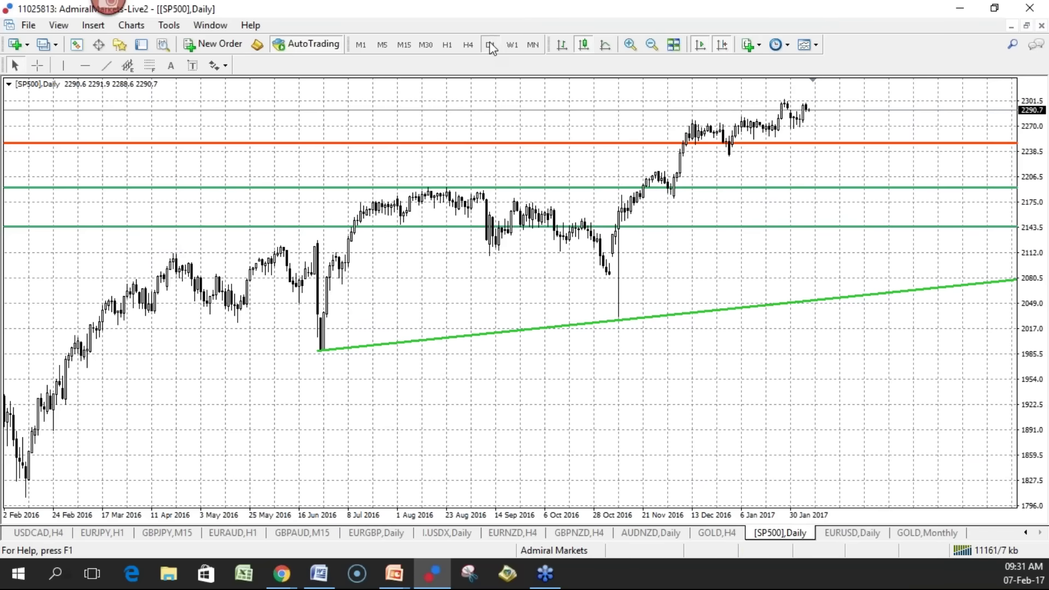
click(468, 46)
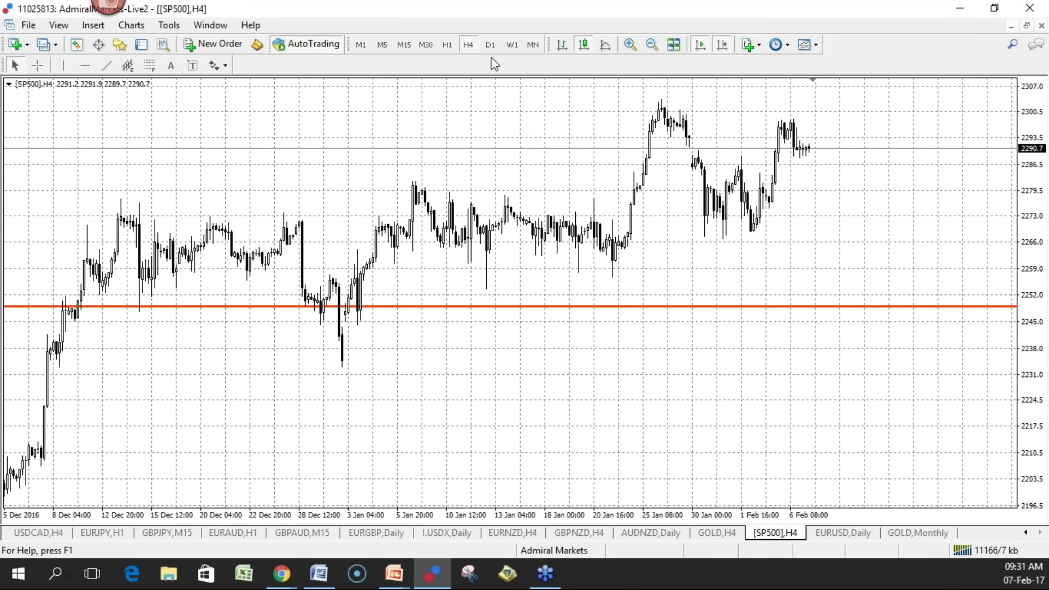
click(512, 46)
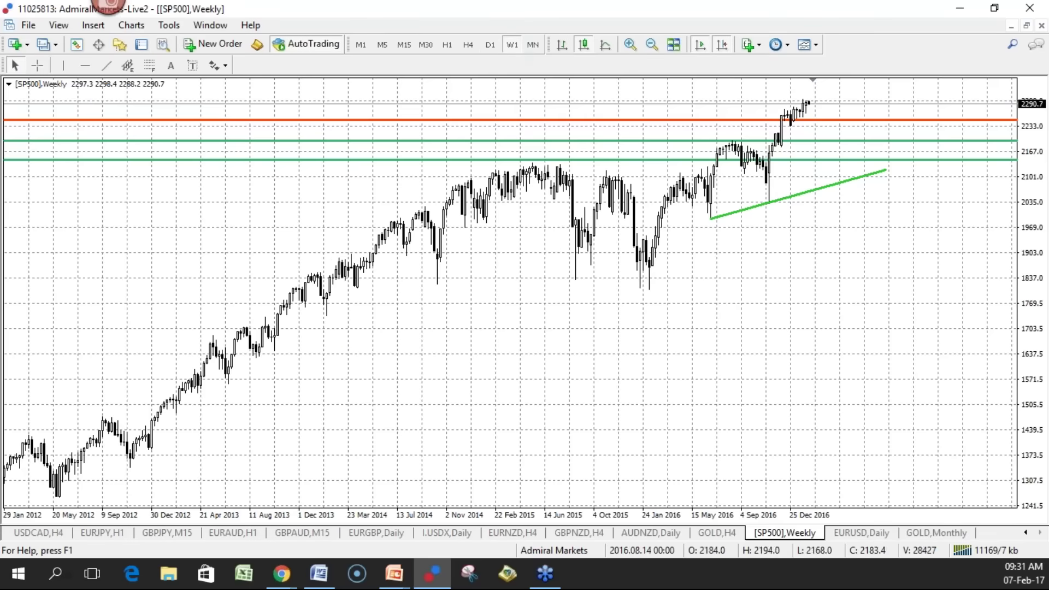
mouse_move(740, 516)
mouse_down()
mouse_move(763, 519)
mouse_move(727, 517)
mouse_up()
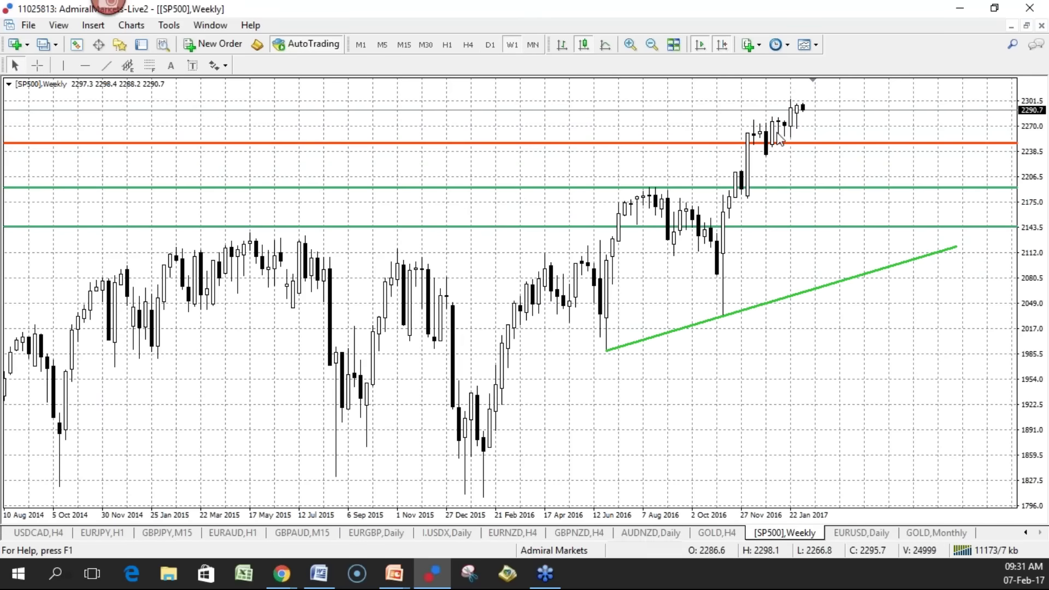
click(488, 46)
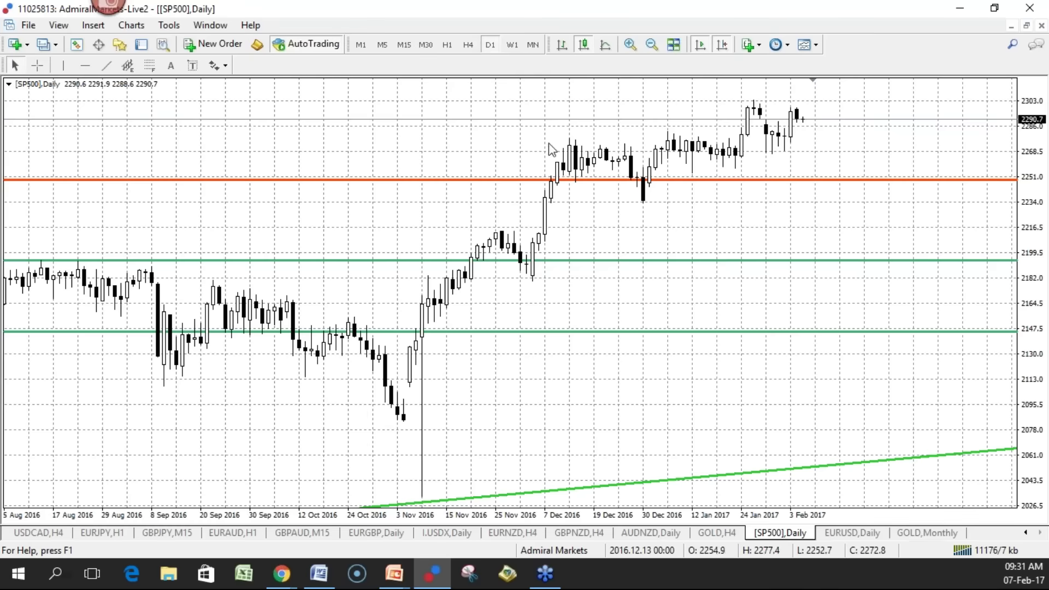
click(512, 44)
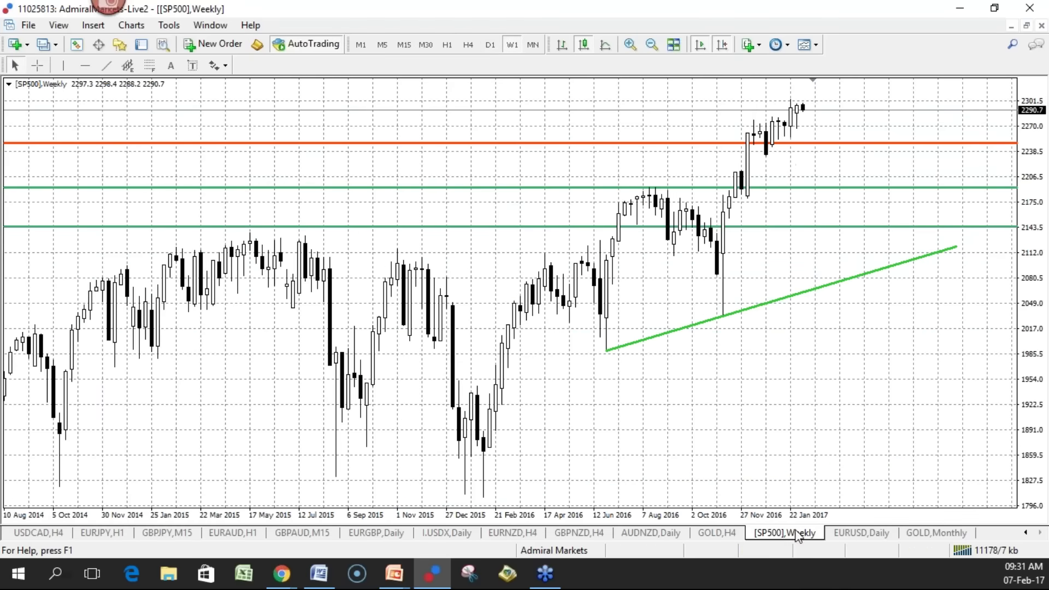
drag(741, 515, 732, 518)
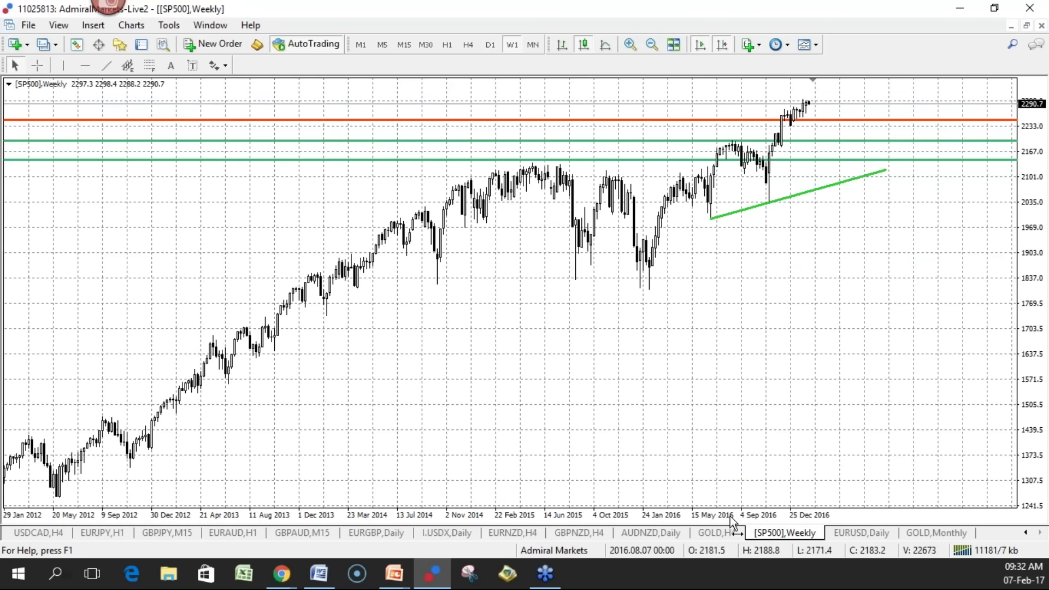
Zoom in on the SP500 weekly chart, sketch a temporary pullback and rebound beside the latest candles, and clear the markings
drag(735, 522, 748, 523)
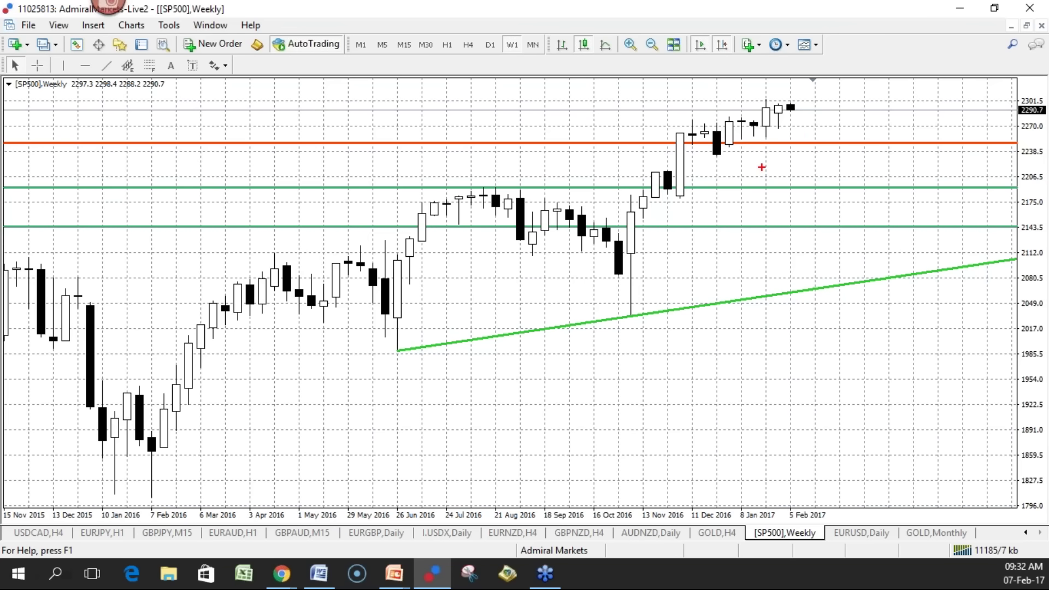
mouse_move(796, 112)
mouse_down()
mouse_move(797, 155)
mouse_move(817, 115)
mouse_up()
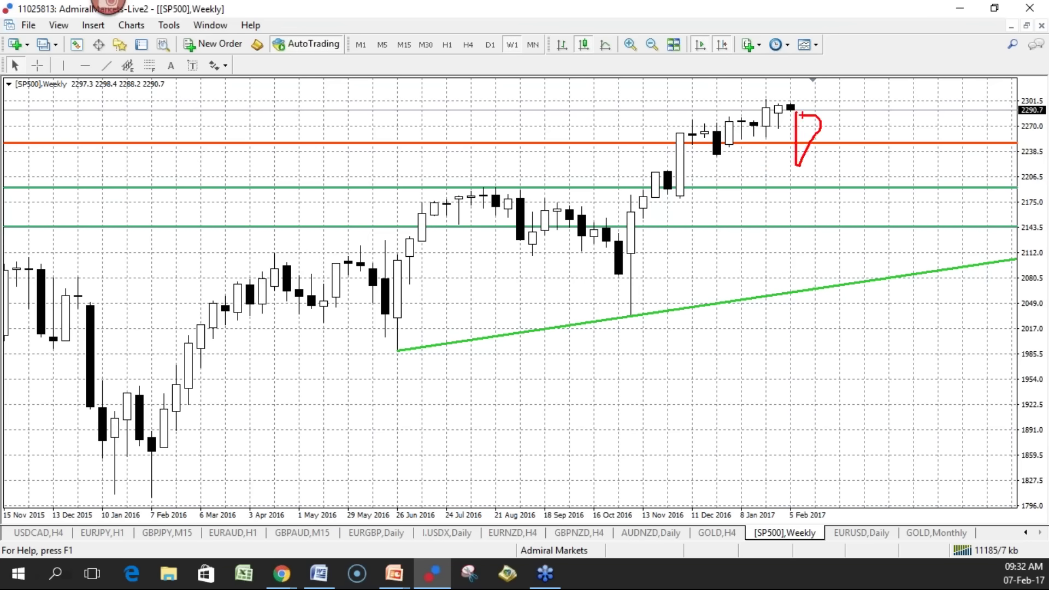
mouse_move(810, 167)
mouse_down()
mouse_move(862, 186)
mouse_move(880, 142)
mouse_up()
mouse_move(846, 103)
mouse_down()
mouse_move(841, 122)
mouse_move(905, 114)
mouse_up()
drag(796, 98, 799, 104)
key(Escape)
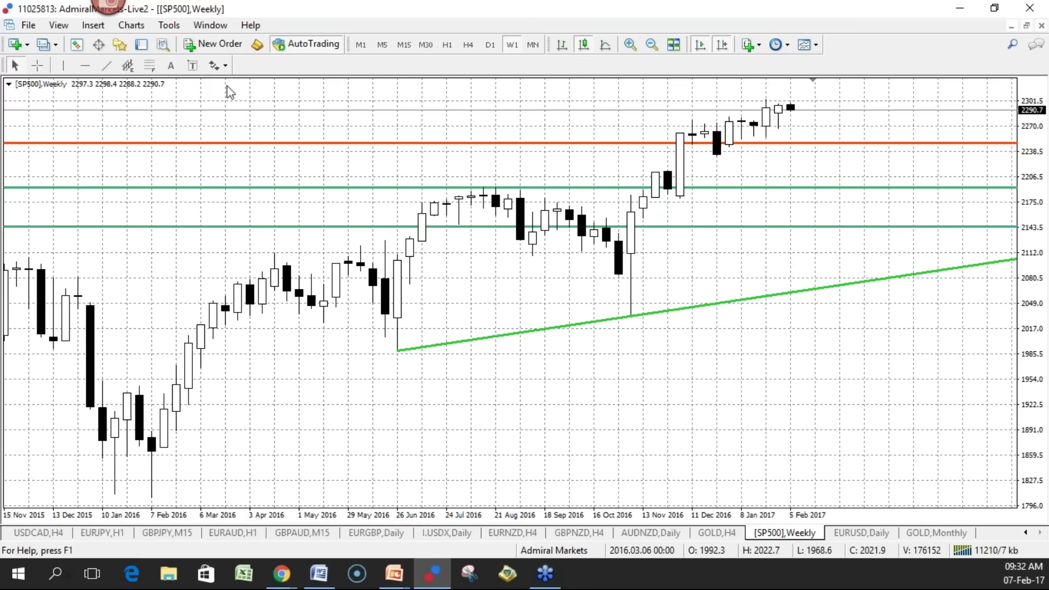
Switch to Chrome, look through the Forex & CFD Webinars schedule and load more webinars
click(294, 578)
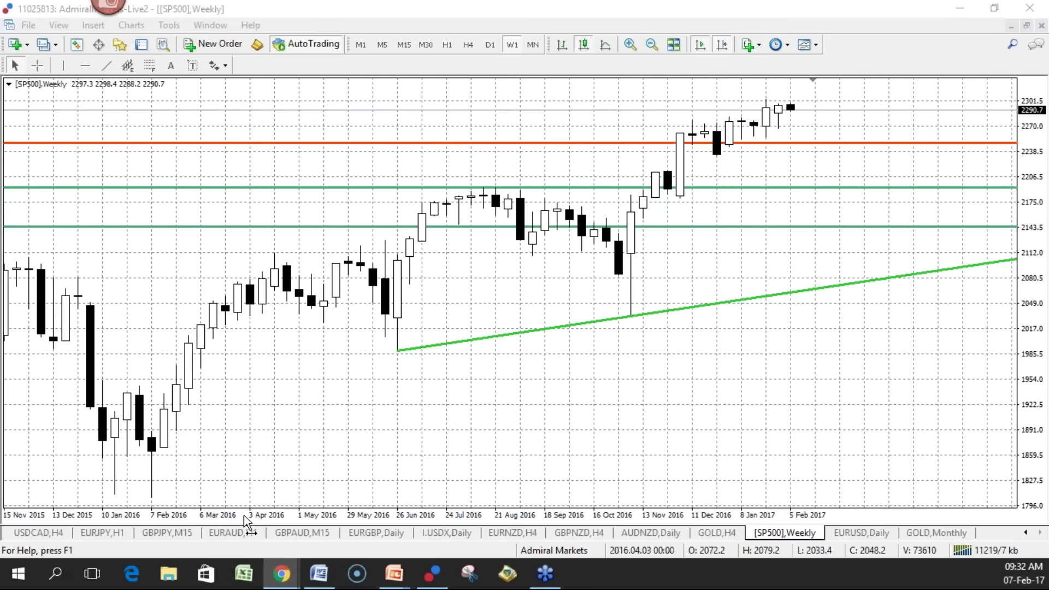
key(alt+Tab)
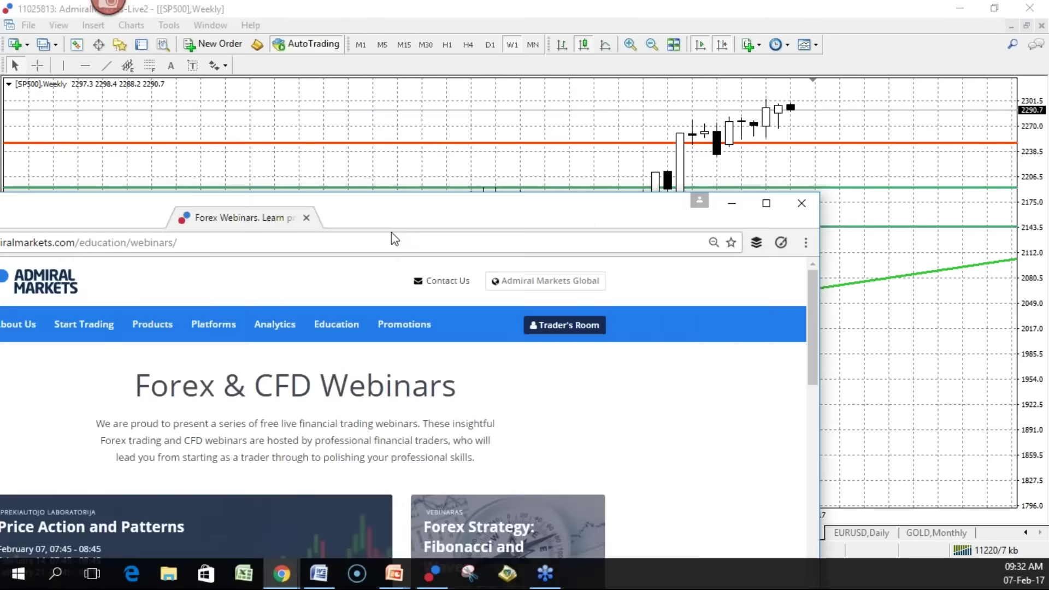
scroll(574, 263, down, 4)
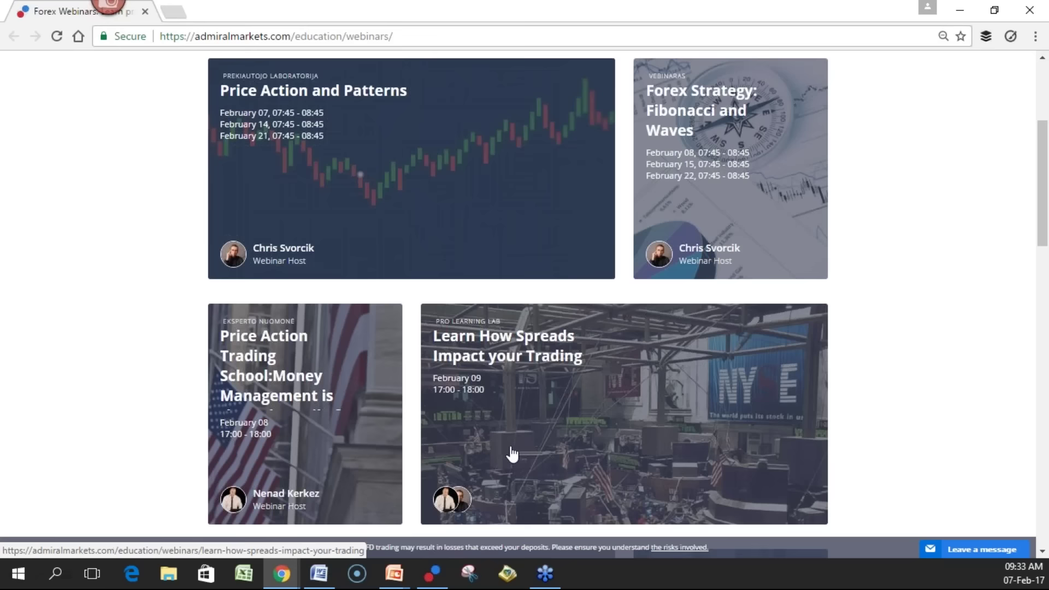
scroll(512, 454, down, 7)
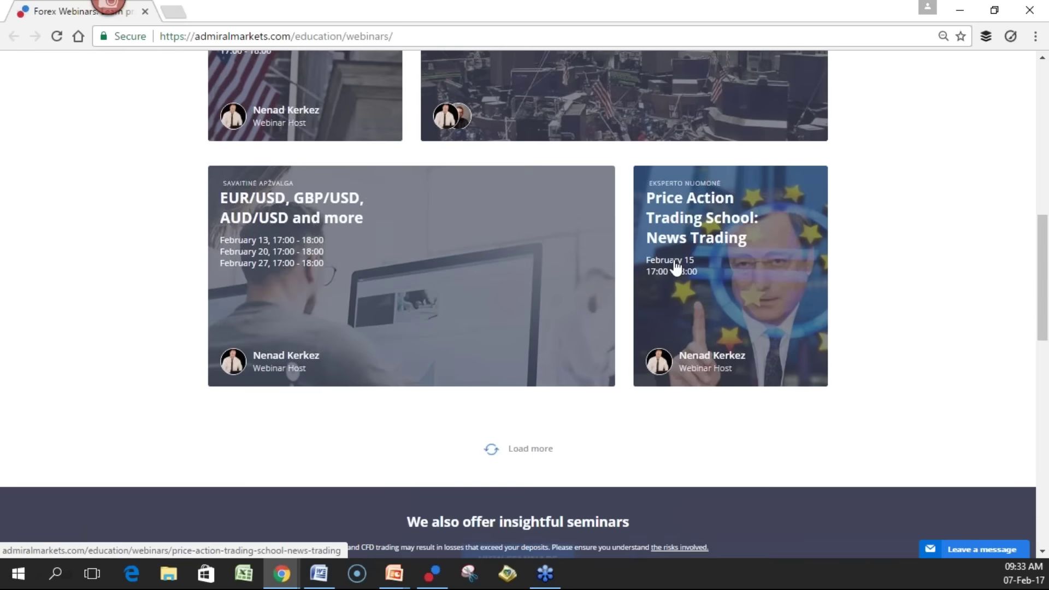
scroll(662, 279, up, 1)
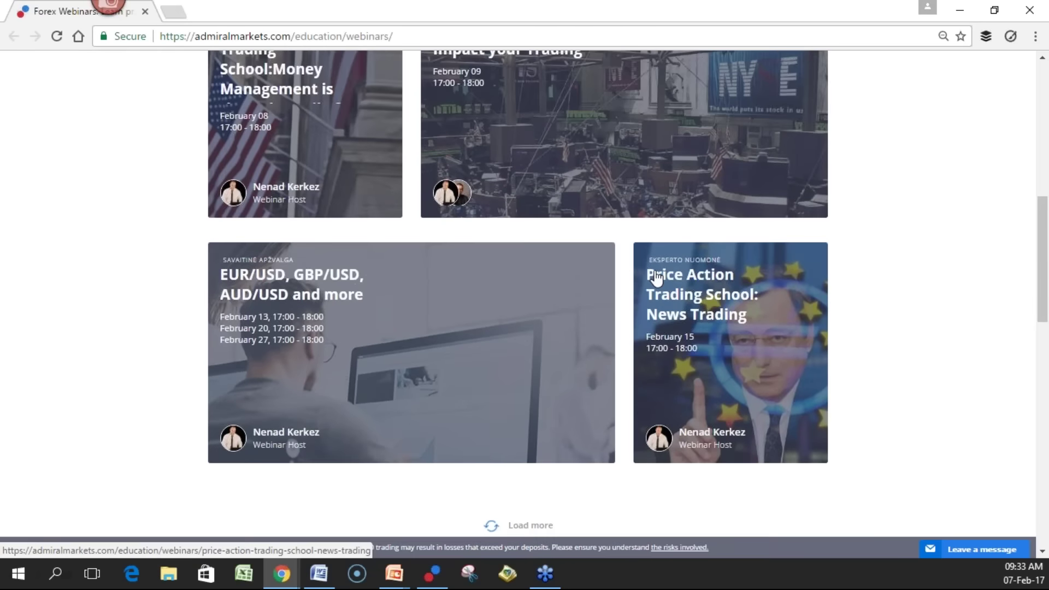
scroll(609, 391, down, 1)
scroll(539, 367, up, 1)
scroll(544, 341, down, 1)
click(542, 453)
scroll(543, 448, down, 5)
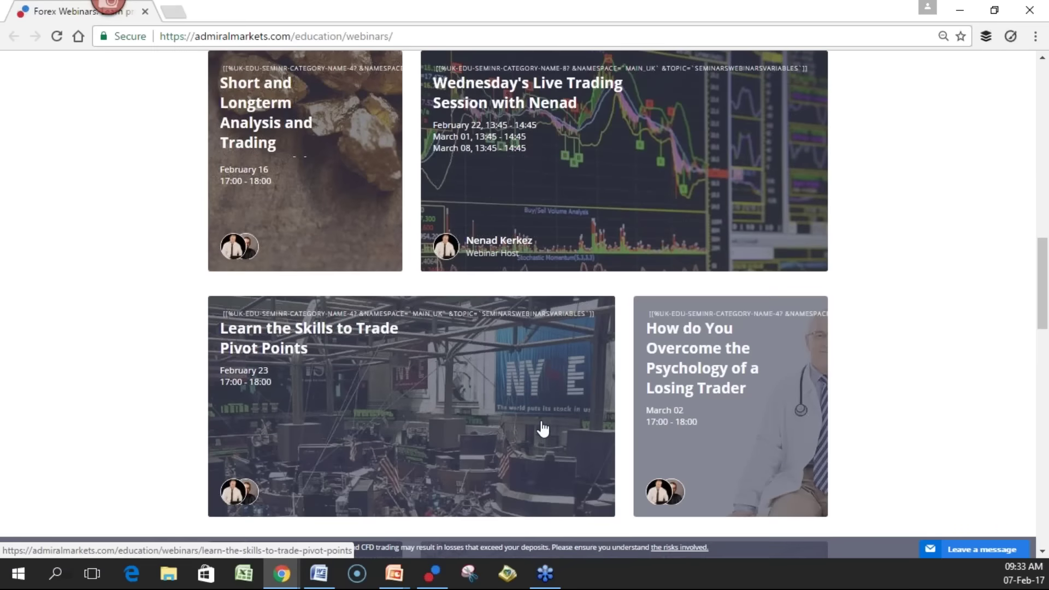
Examine the dates and topics of the newly loaded webinars alongside the earlier ones
scroll(544, 429, up, 4)
scroll(543, 427, down, 4)
scroll(541, 426, up, 4)
scroll(541, 426, up, 3)
scroll(541, 426, down, 3)
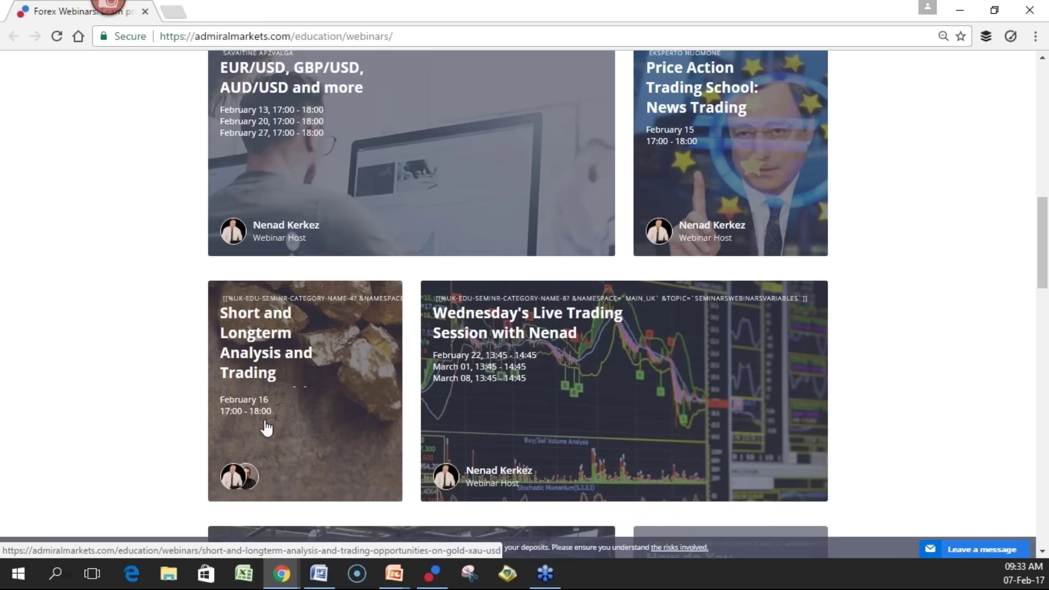
scroll(263, 400, up, 5)
scroll(388, 445, up, 5)
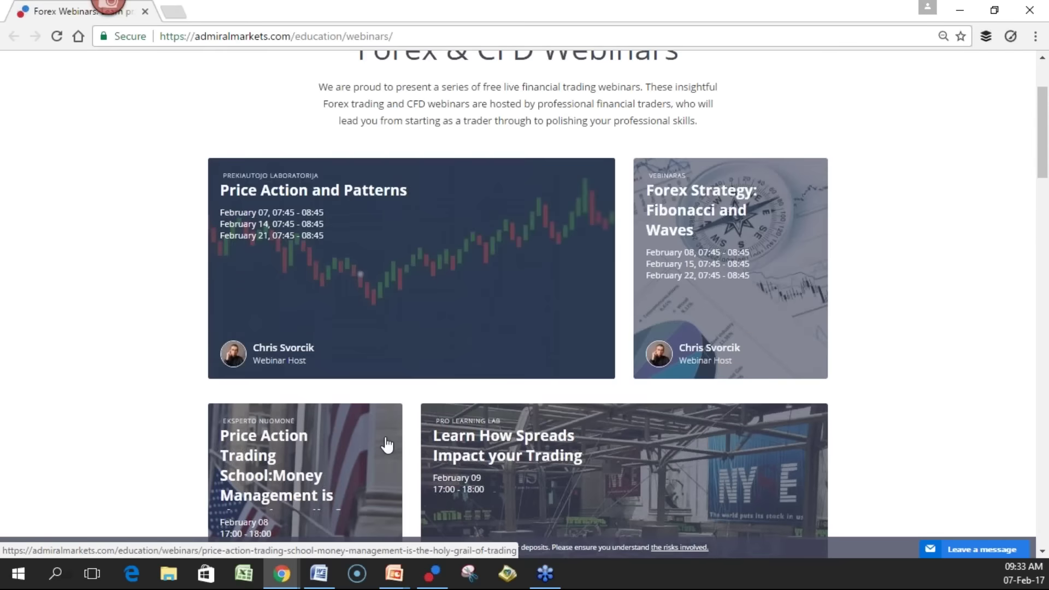
Return to the webinars page and review the site's Education and Analytics offerings, including the Forex Calendar
click(435, 579)
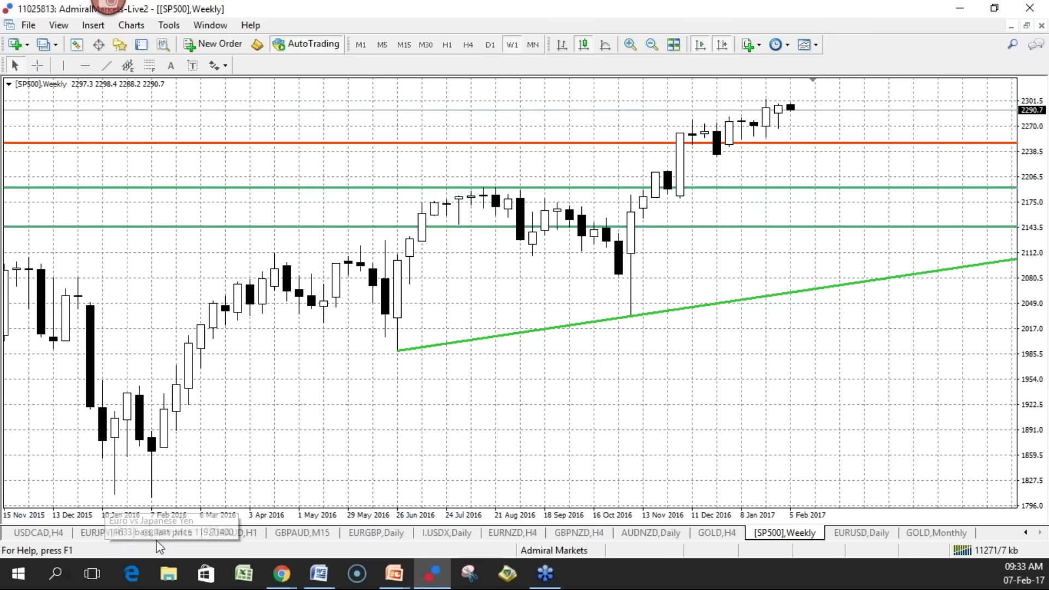
mouse_move(281, 574)
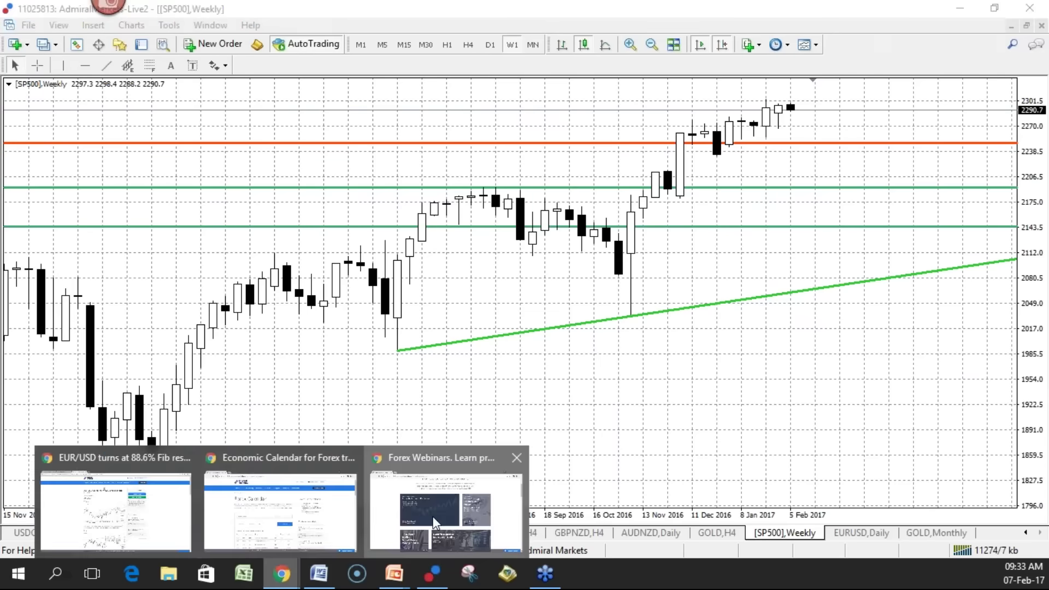
click(433, 516)
scroll(430, 261, up, 3)
mouse_move(552, 117)
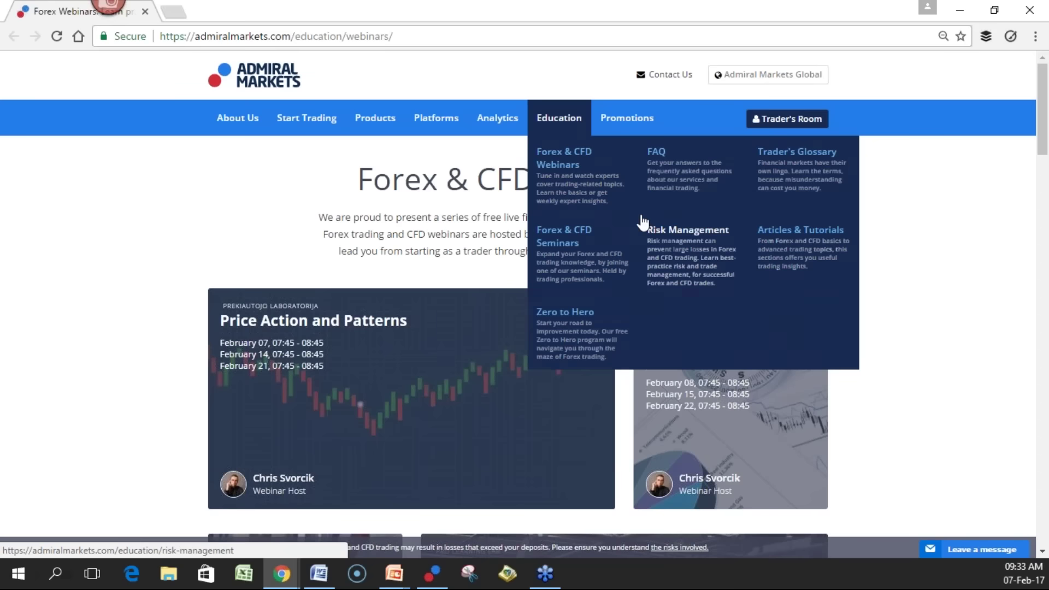
mouse_move(498, 118)
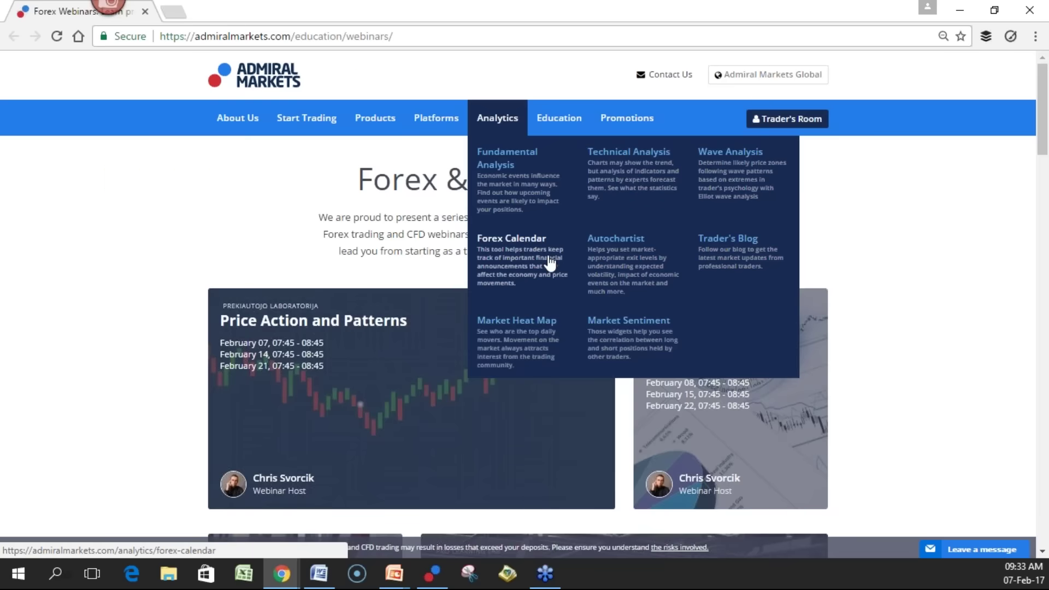
mouse_move(436, 118)
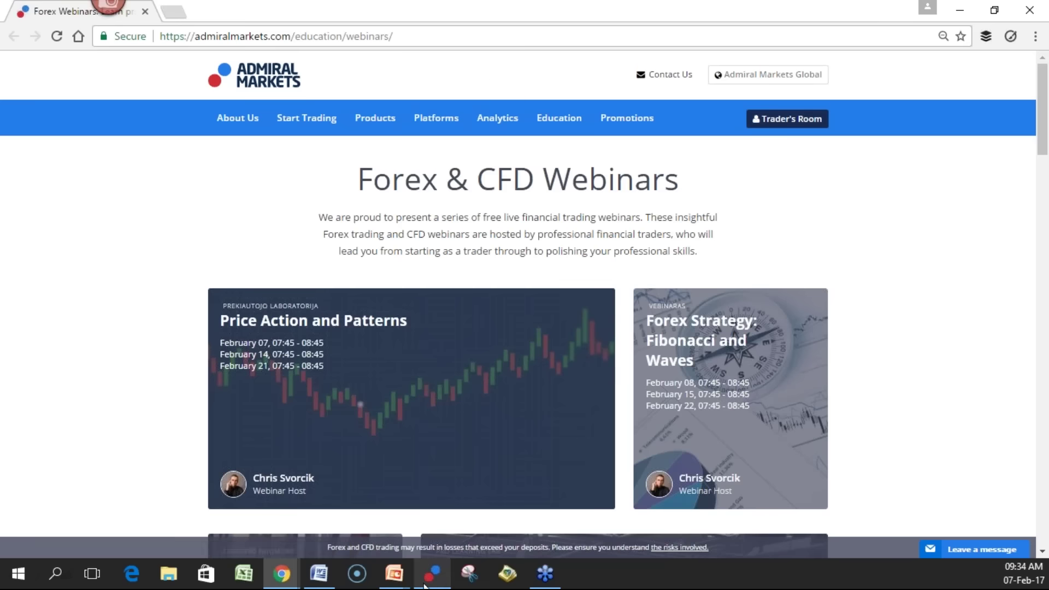
Switch back to MetaTrader, view GBPJPY M15 and EURJPY H1, and open the GBPUSD M15 chart
key(alt+Tab)
click(166, 533)
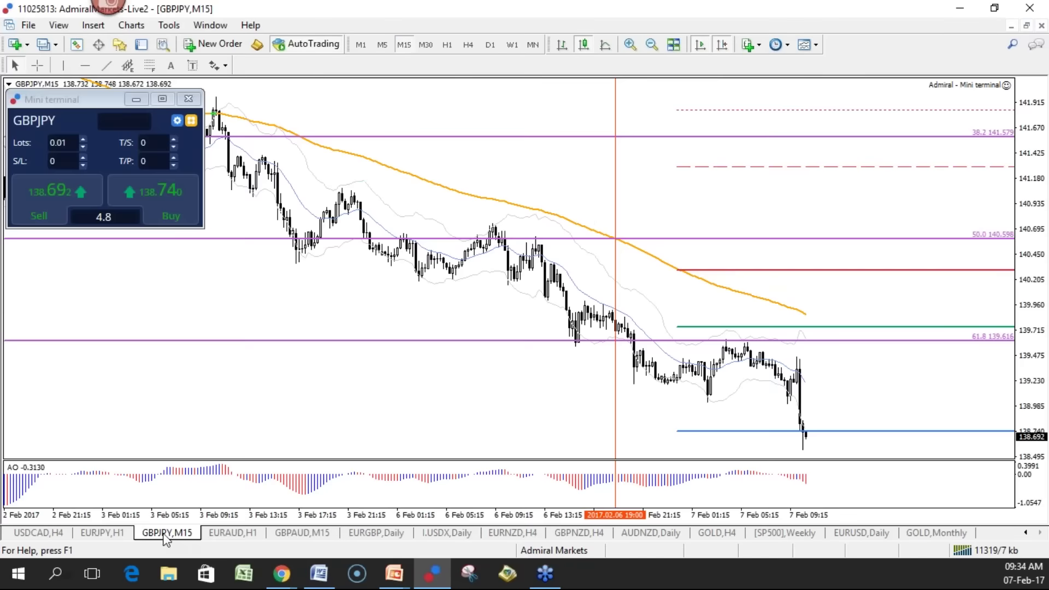
click(114, 538)
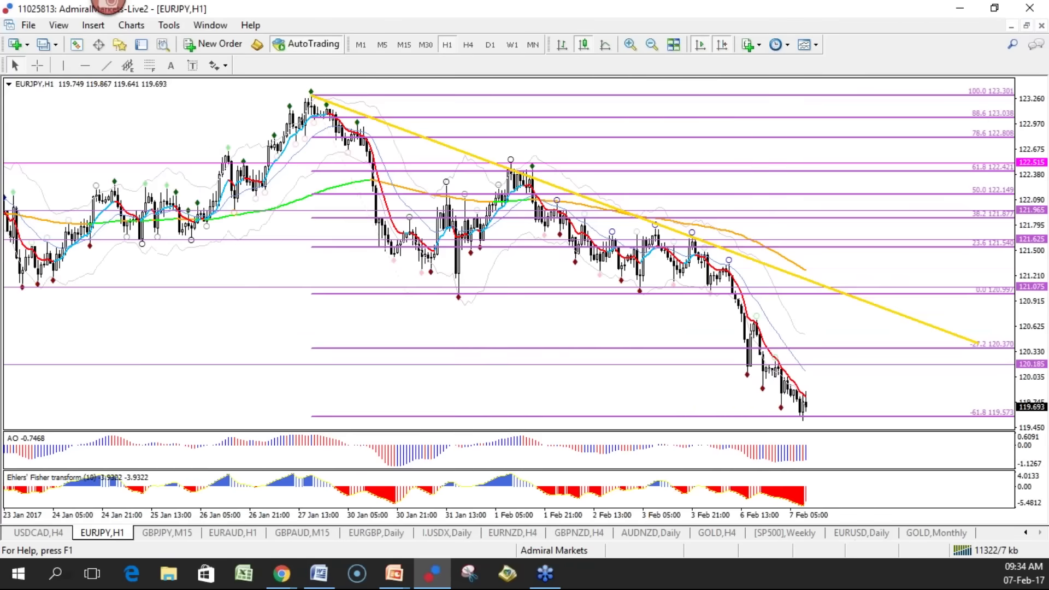
click(1025, 533)
click(1026, 532)
click(1026, 532)
click(1027, 533)
click(1026, 533)
click(112, 533)
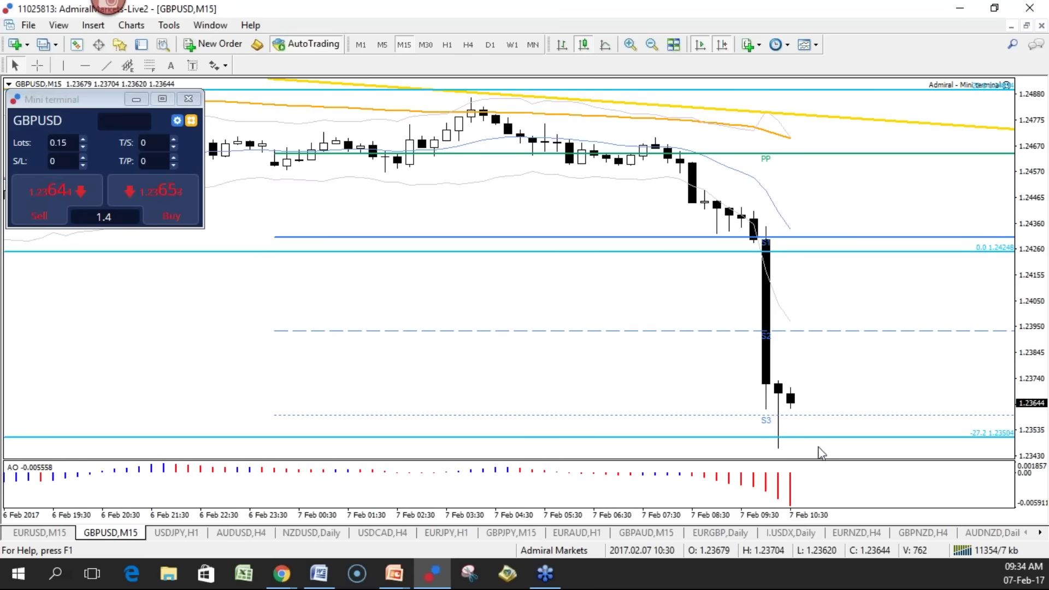
Compare GBPUSD on M15 and H1, temporarily circle the M15 candles at the PP level before the drop, and clear the markings
drag(801, 515, 798, 522)
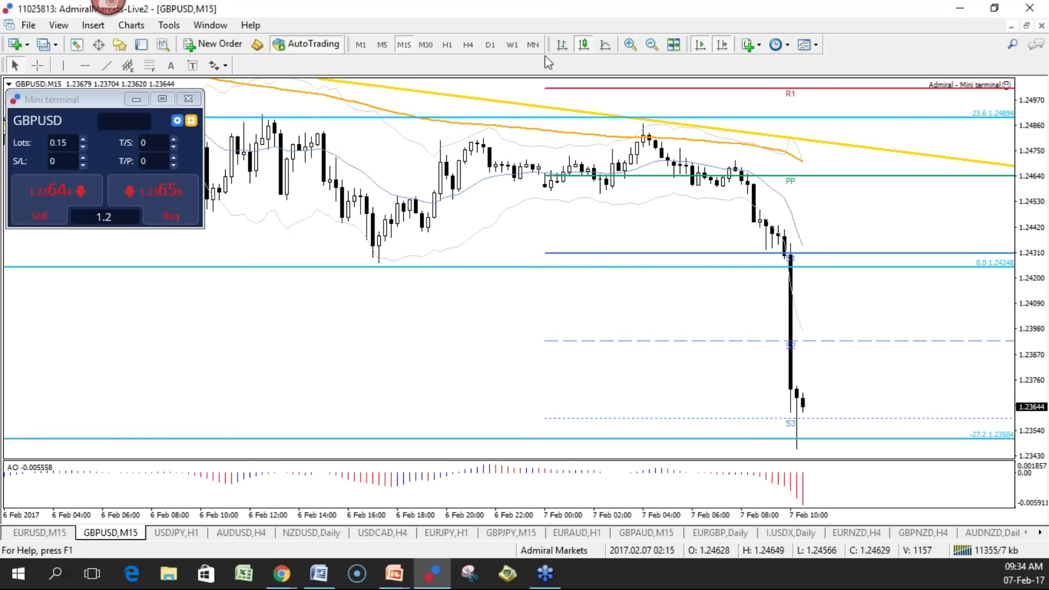
click(447, 44)
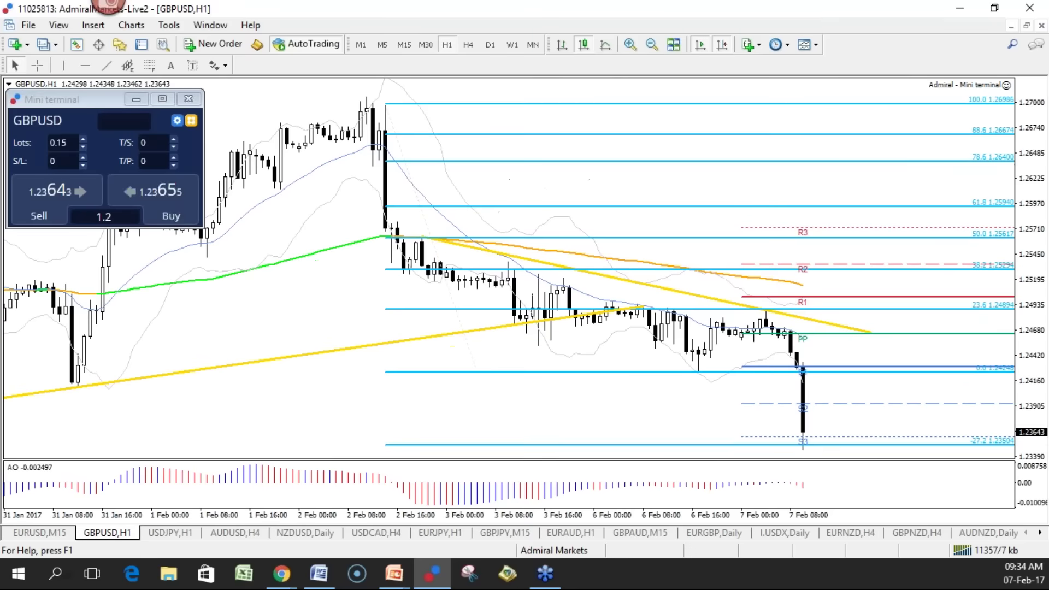
click(403, 46)
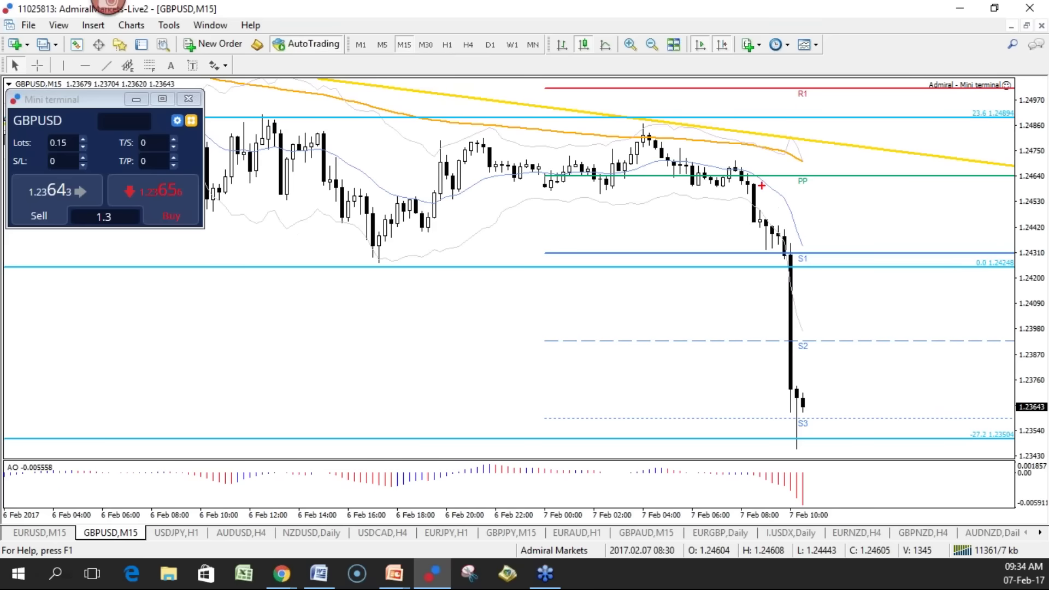
drag(757, 175, 749, 162)
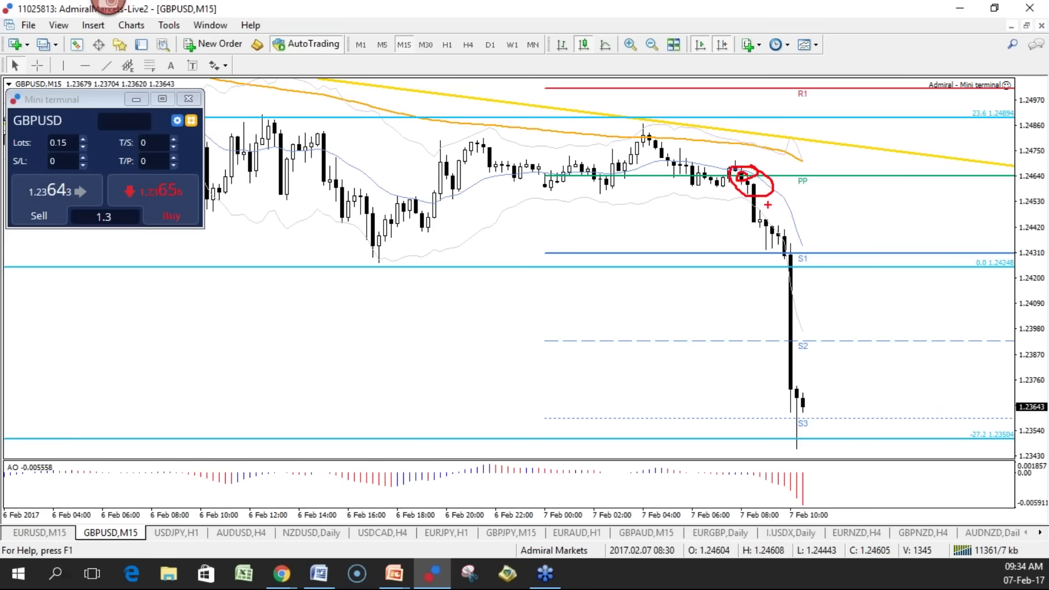
drag(793, 115, 770, 147)
key(e)
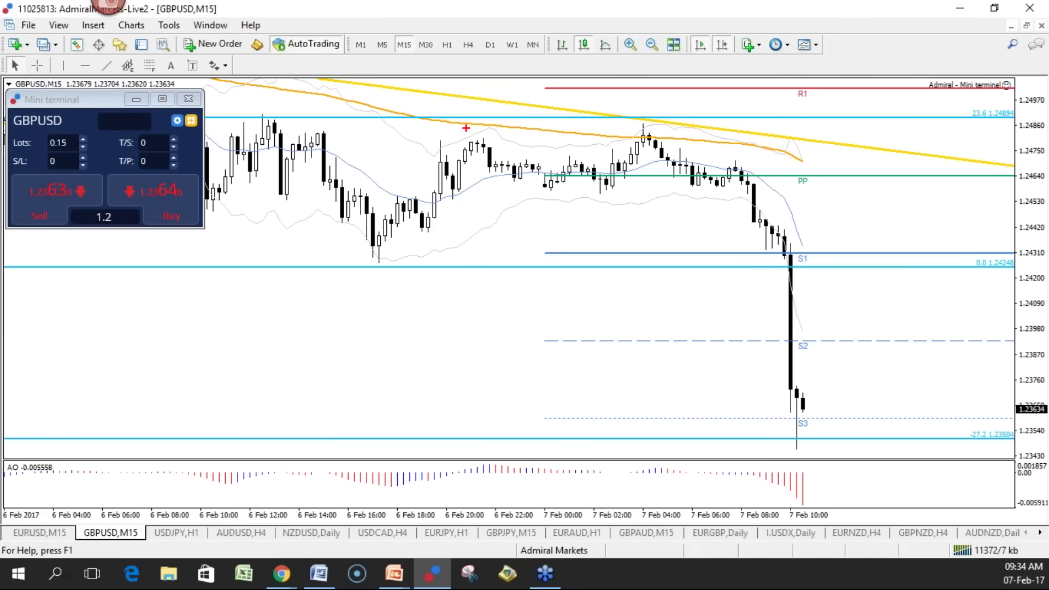
View GBPUSD on H1, circle the sharp bearish candle between S1 and S3, and clear the marking
mouse_move(787, 486)
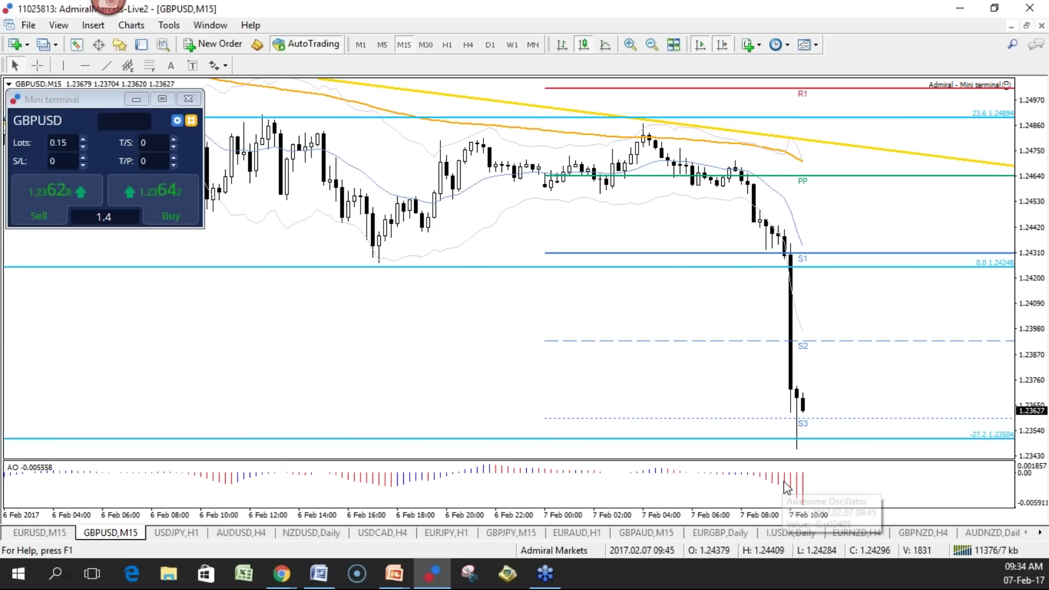
click(447, 44)
mouse_move(818, 387)
mouse_down()
mouse_move(814, 377)
mouse_move(787, 418)
mouse_move(817, 393)
mouse_move(809, 354)
mouse_up()
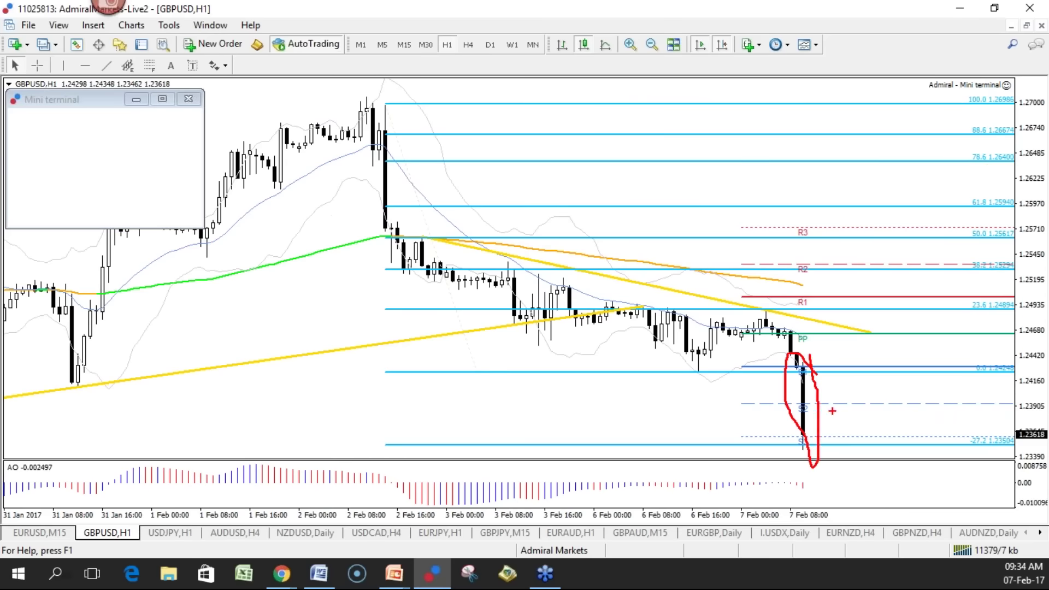
key(Escape)
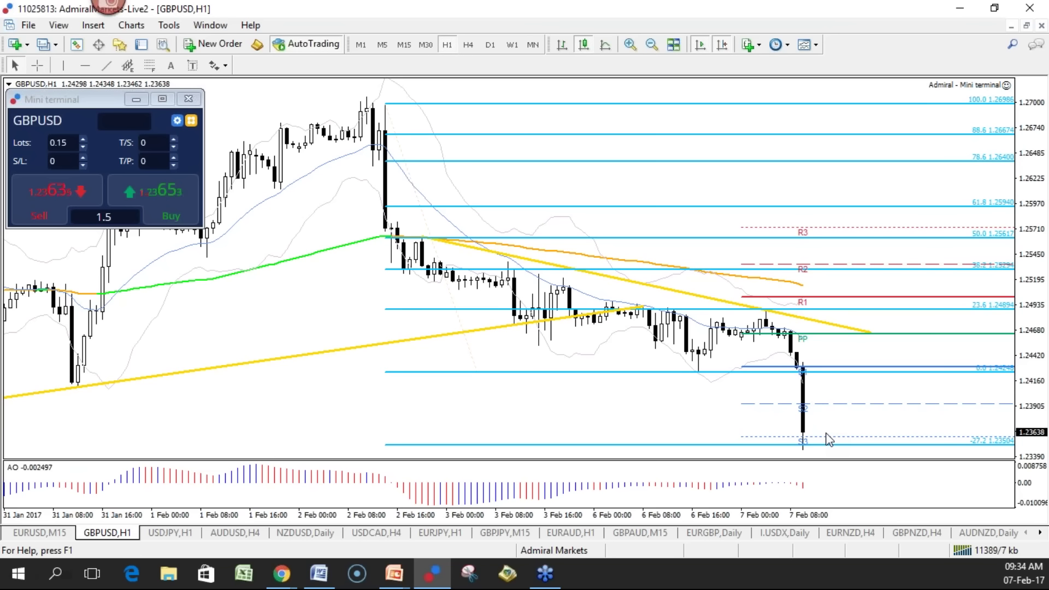
Sketch a choppy GBPUSD recovery from S3 towards S2, mark a horizontal level between S1 and S2, and clear the markings
drag(798, 428, 860, 409)
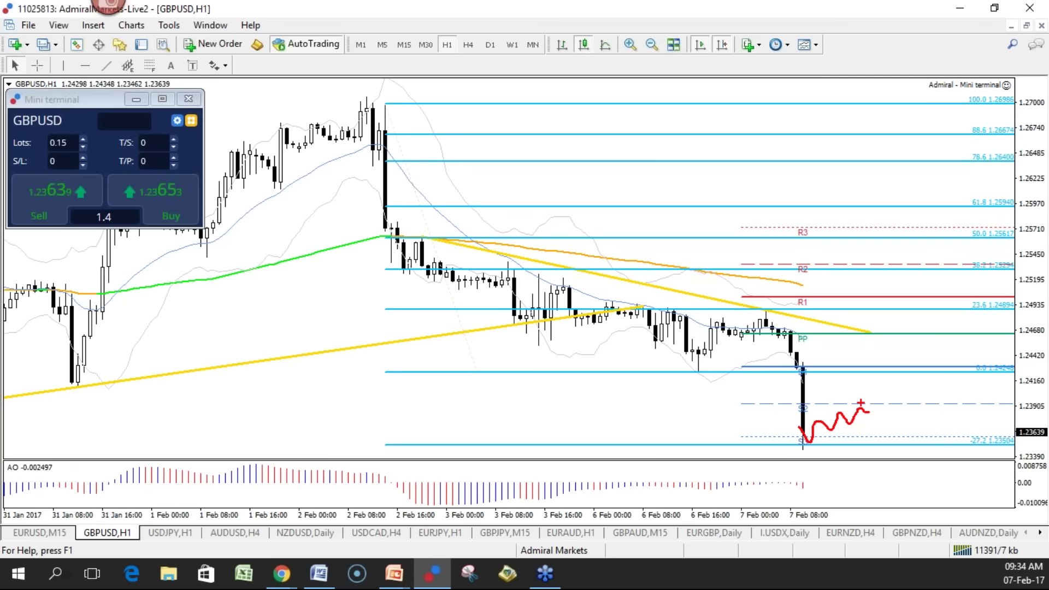
key(e)
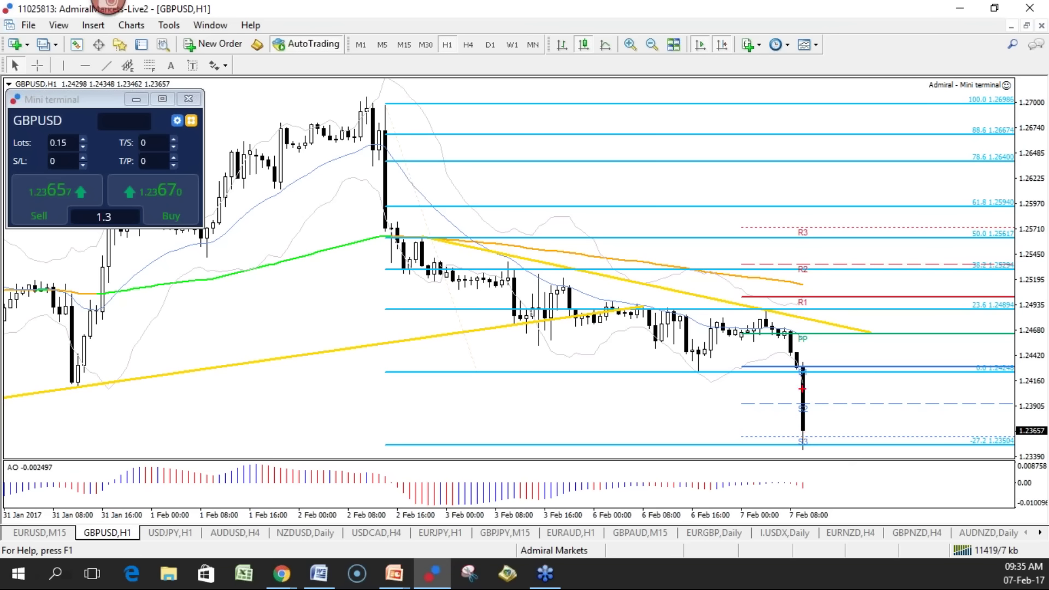
drag(797, 388, 860, 387)
mouse_move(860, 387)
mouse_down()
mouse_move(855, 433)
mouse_move(899, 427)
mouse_move(946, 386)
mouse_up()
key(Escape)
Sketch a GBPUSD rise from S3 to R1, clear it, and sketch a correction near S2 followed by a further decline
mouse_move(812, 442)
mouse_down()
mouse_move(829, 376)
mouse_move(904, 289)
mouse_move(922, 309)
mouse_up()
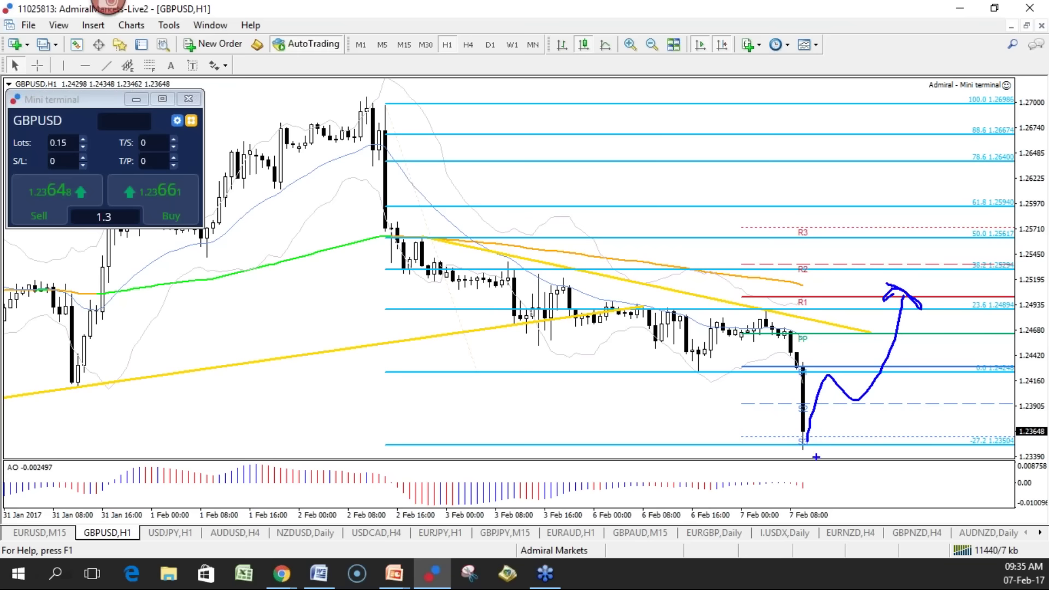
key(Escape)
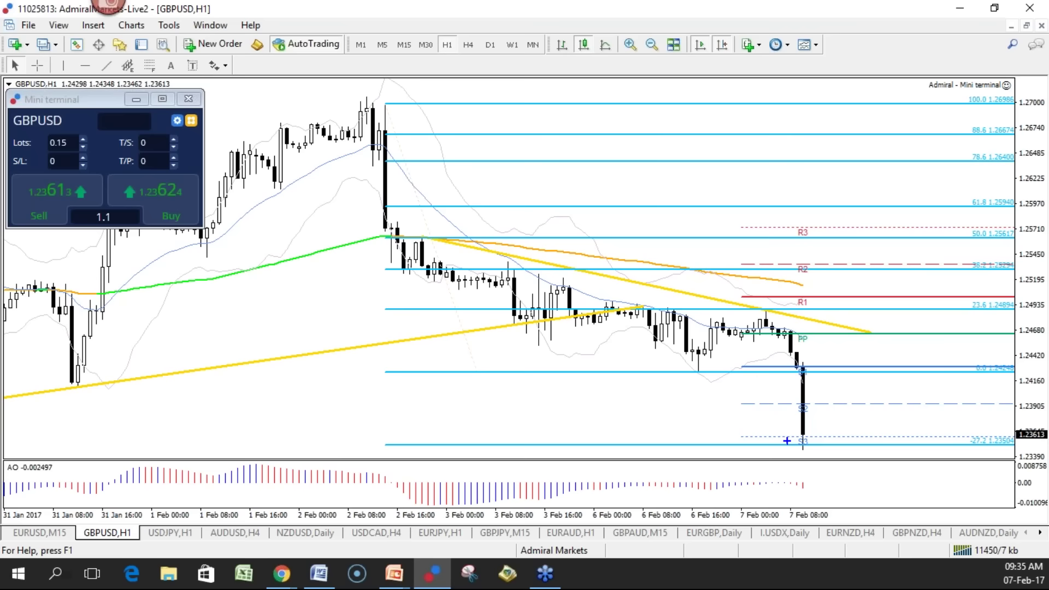
mouse_move(807, 433)
mouse_down()
mouse_move(886, 422)
mouse_move(904, 491)
mouse_move(876, 481)
mouse_up()
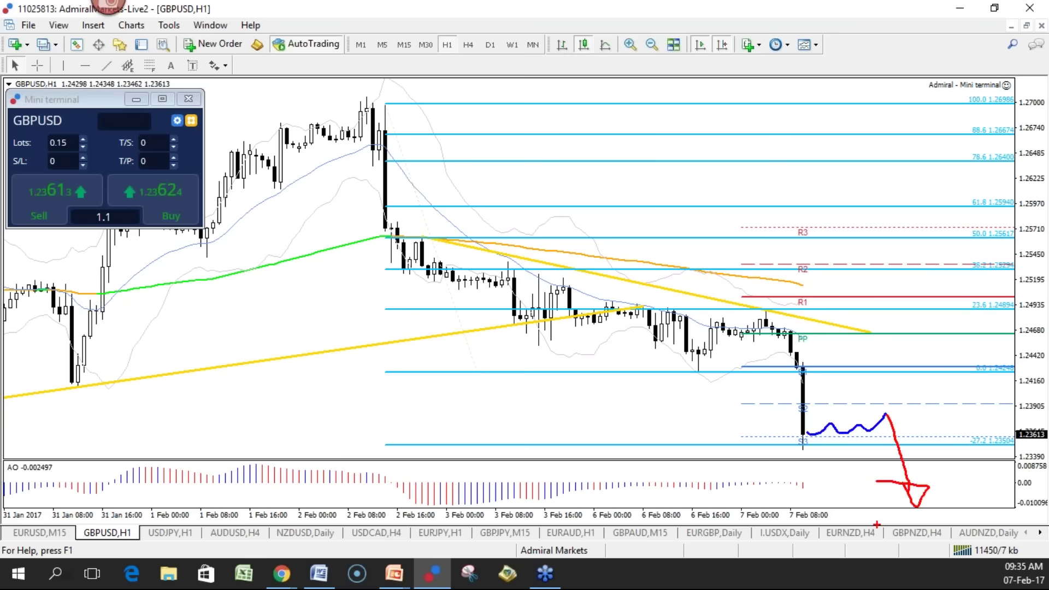
Look over the USDJPY H1 and EURUSD M15 charts and return to GBPUSD H1
click(174, 533)
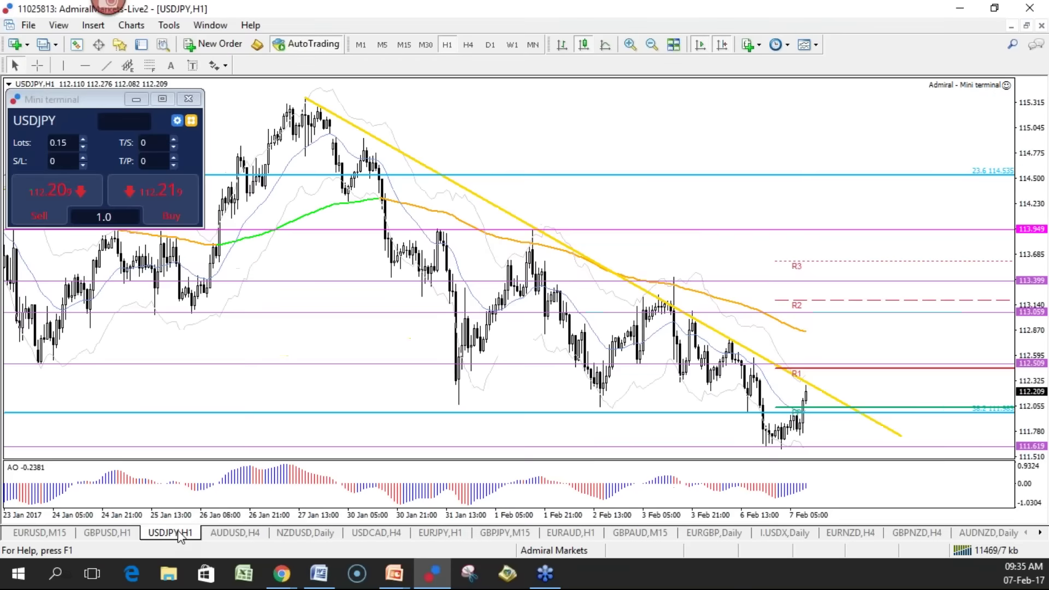
click(75, 534)
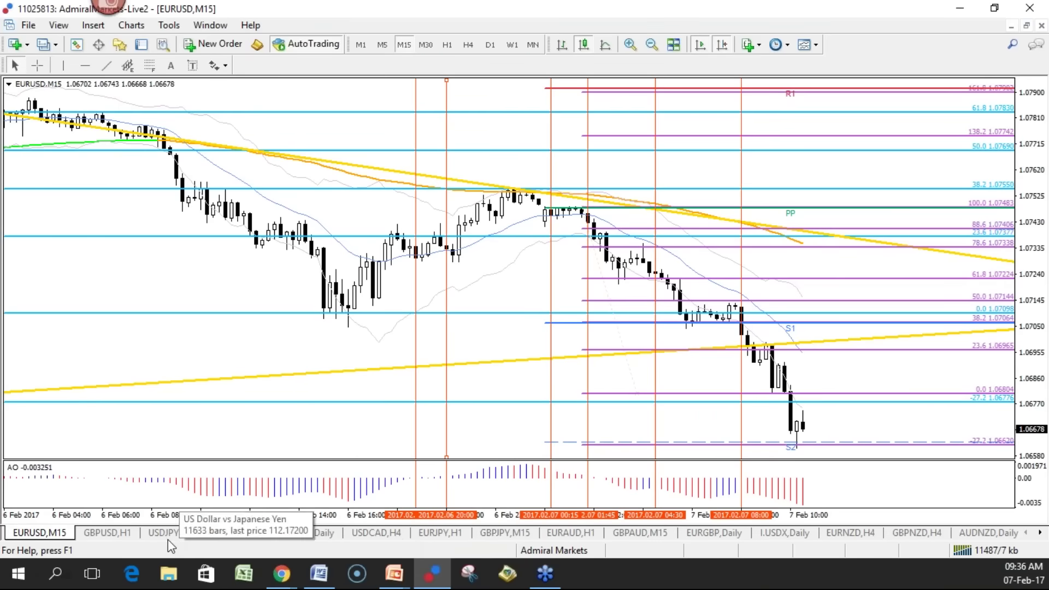
click(107, 533)
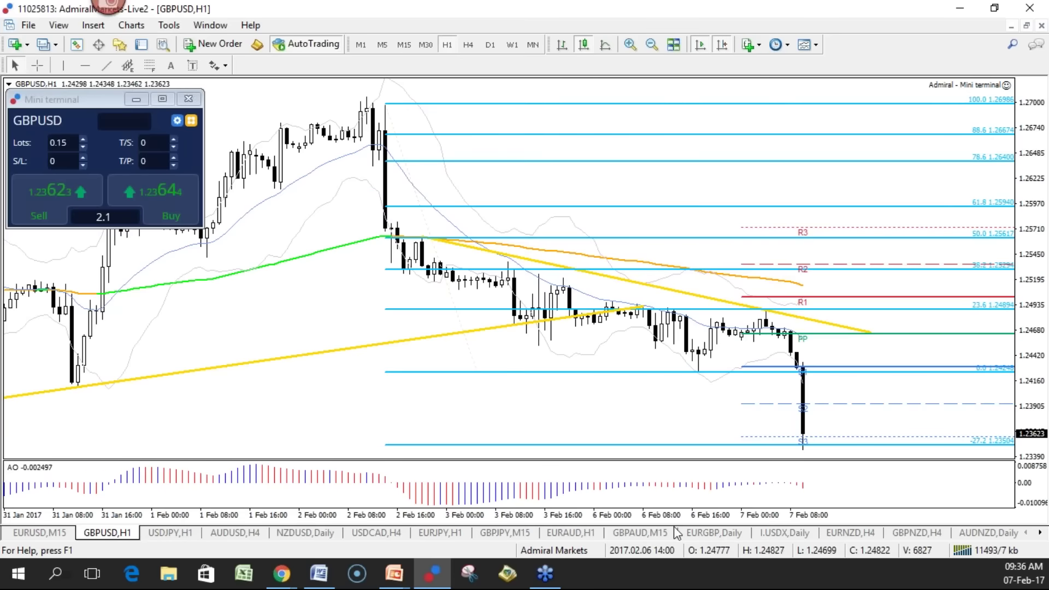
Compare GBPJPY on M15, H4 and H1, and close its chart
click(505, 532)
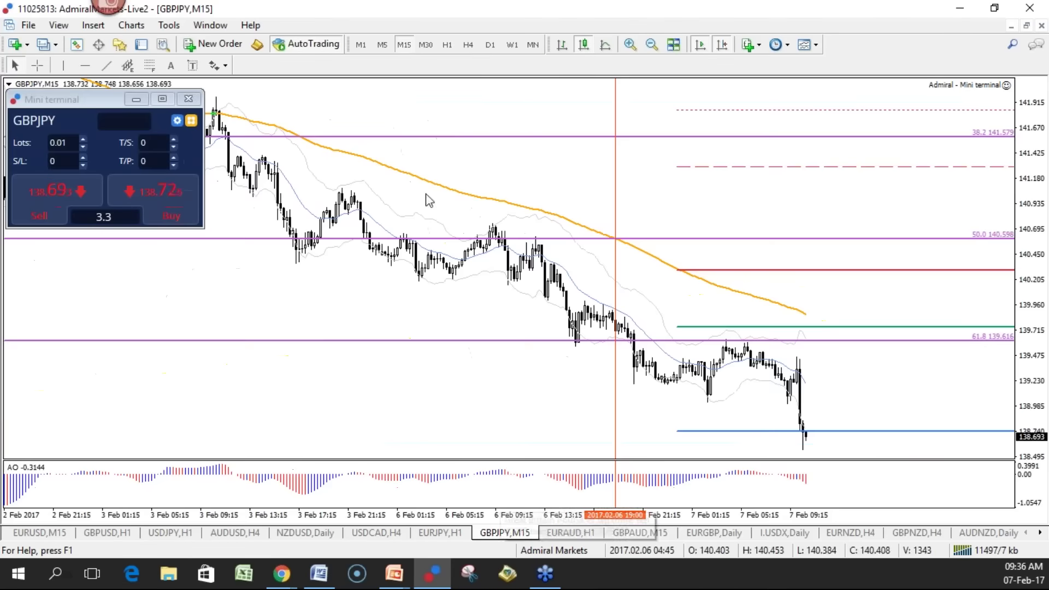
click(468, 44)
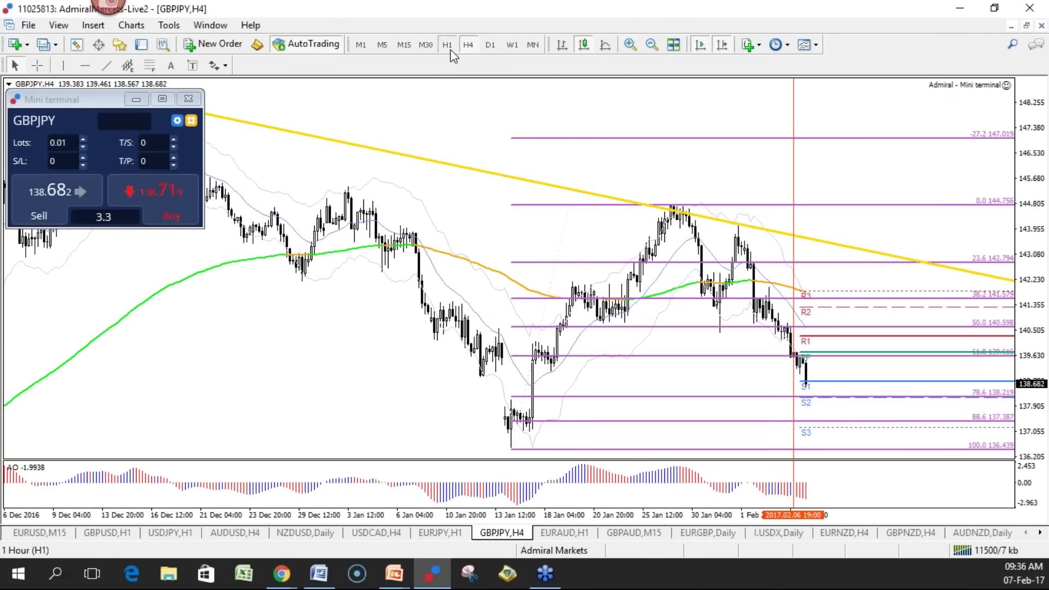
click(447, 45)
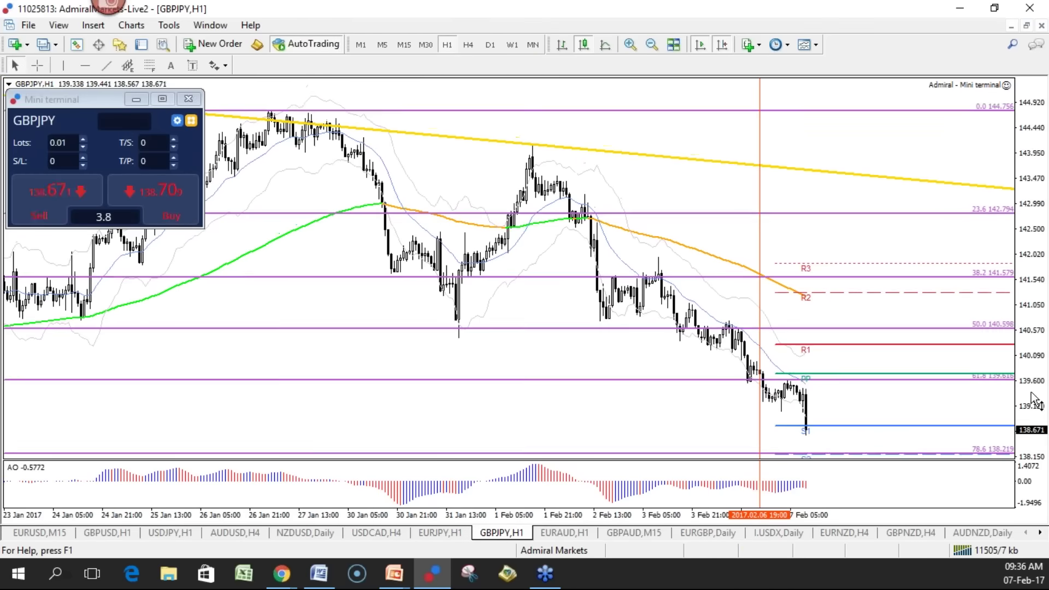
key(ctrl+F4)
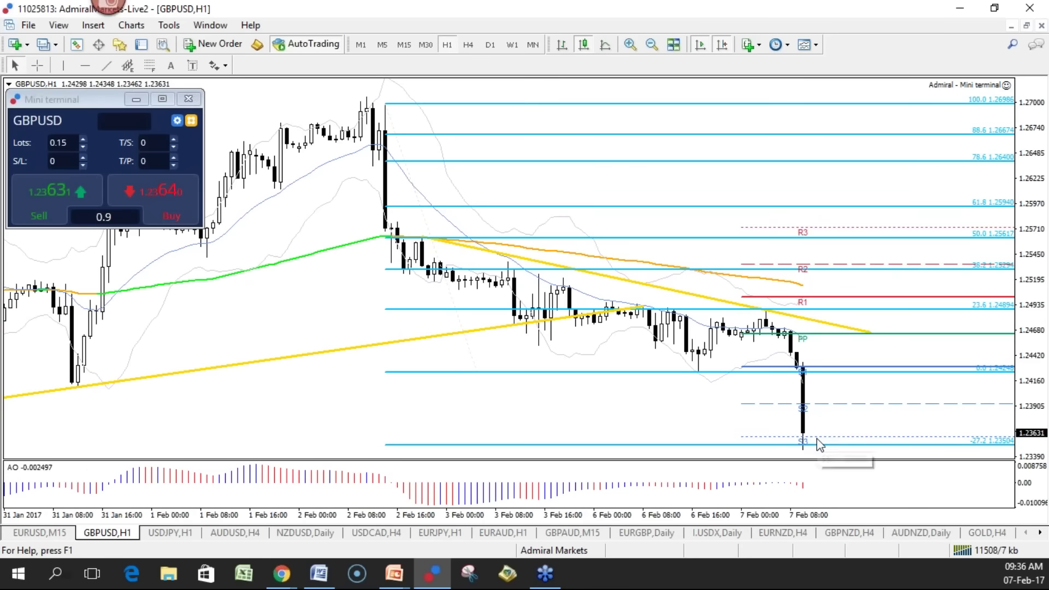